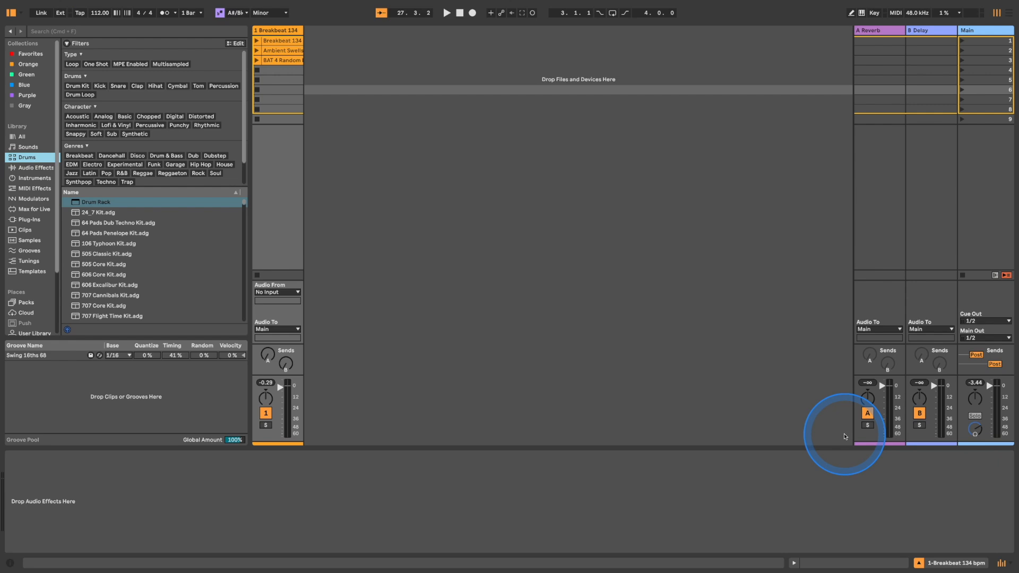
Step: Browse the audio effects, replace the Dynamics filter with Repitch, and select PitchLoop89
{"action": "left_click", "coordinate": [33, 168]}
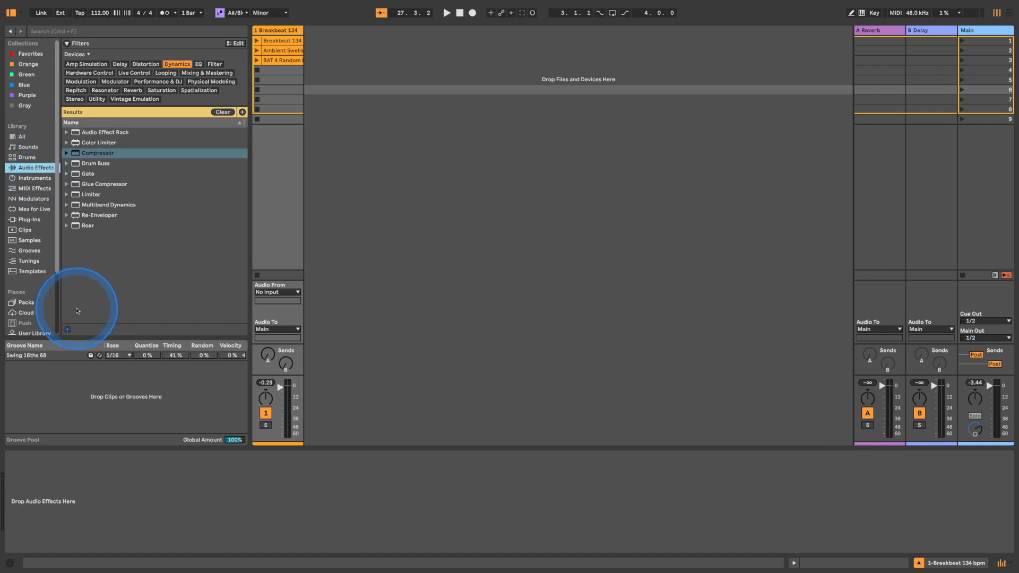
{"action": "left_click", "coordinate": [167, 65]}
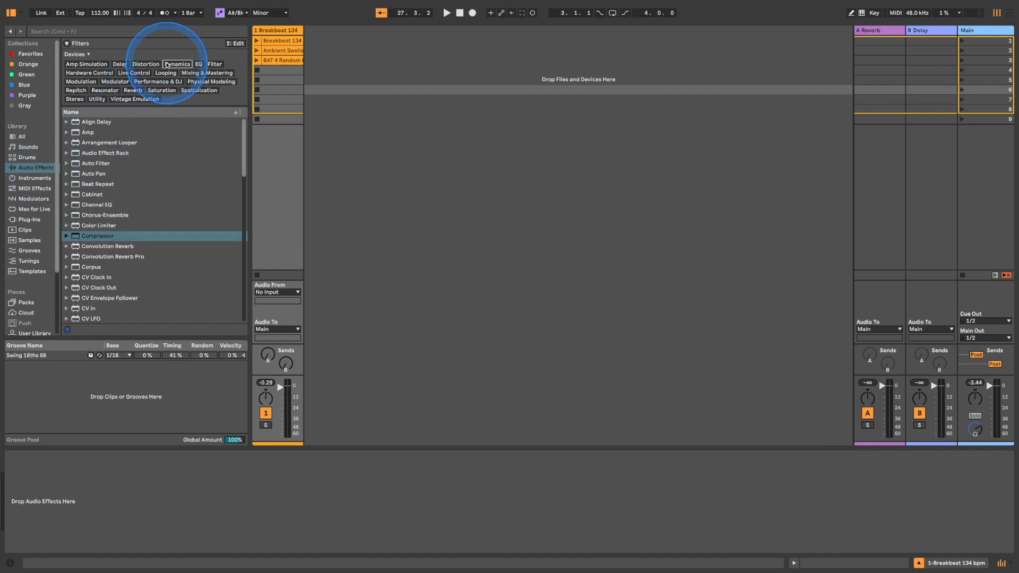
{"action": "left_click", "coordinate": [75, 90]}
{"action": "left_click", "coordinate": [99, 164]}
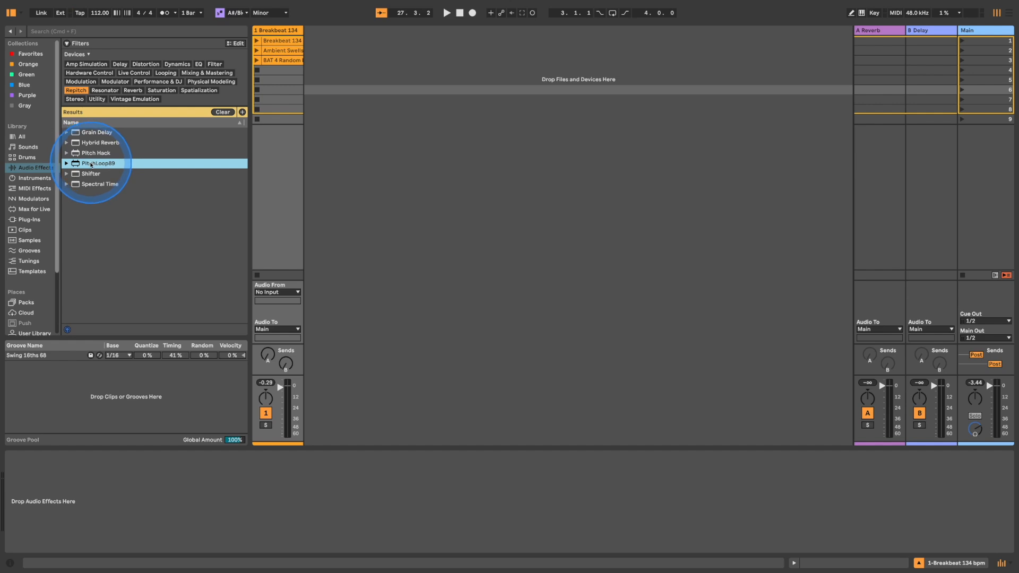
Step: Halve the Breakbeat 134 clip's tempo twice to 134.00 BPM and set its warp mode to Beats
{"action": "left_click", "coordinate": [265, 41]}
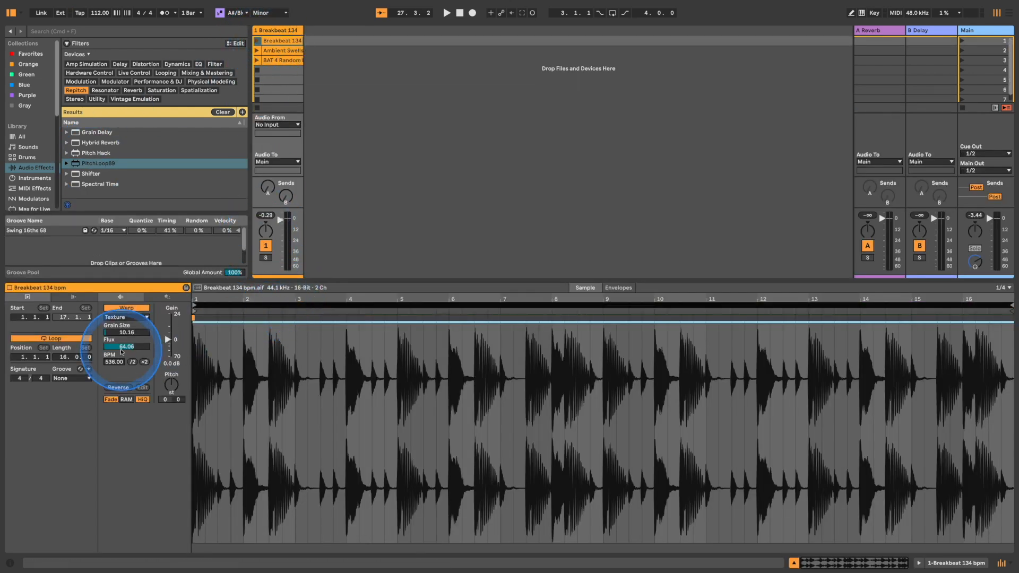
{"action": "left_click", "coordinate": [133, 362]}
{"action": "left_click", "coordinate": [133, 362]}
{"action": "left_click", "coordinate": [128, 317]}
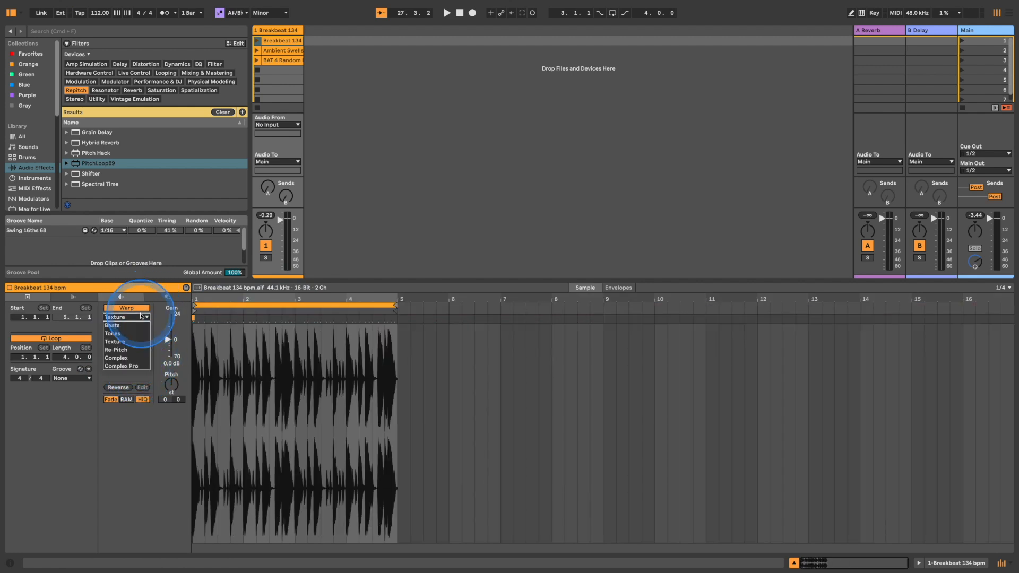
{"action": "left_click", "coordinate": [133, 313]}
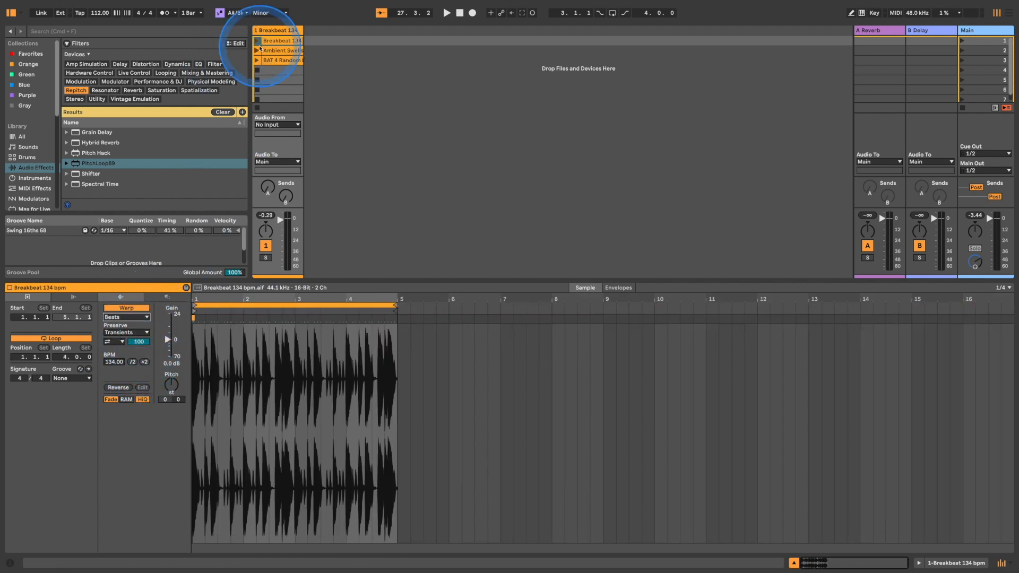
Step: Audition the Breakbeat 134 clip and reset the track's volume to 0 dB
{"action": "left_click", "coordinate": [259, 40]}
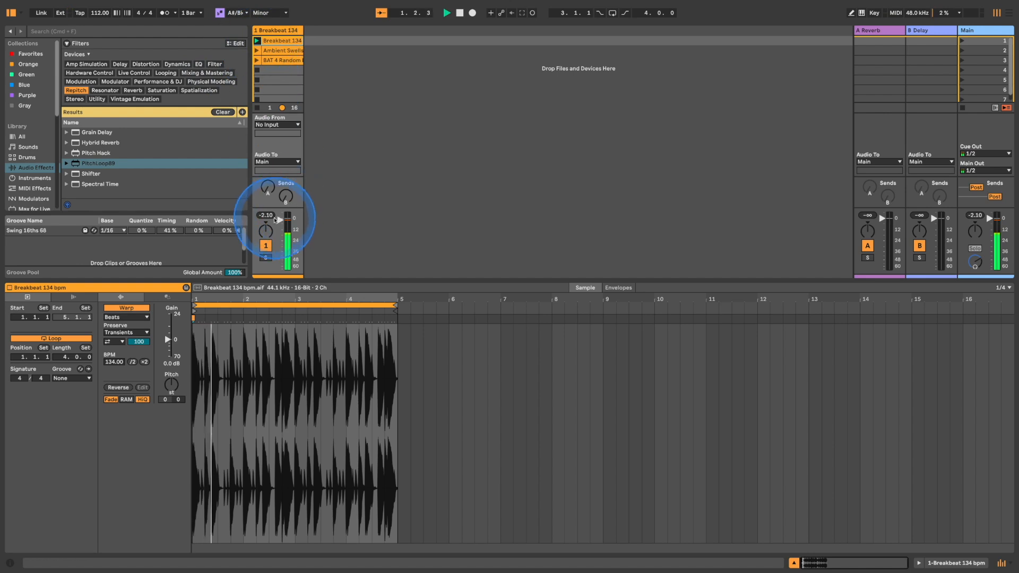
{"action": "key", "text": "space"}
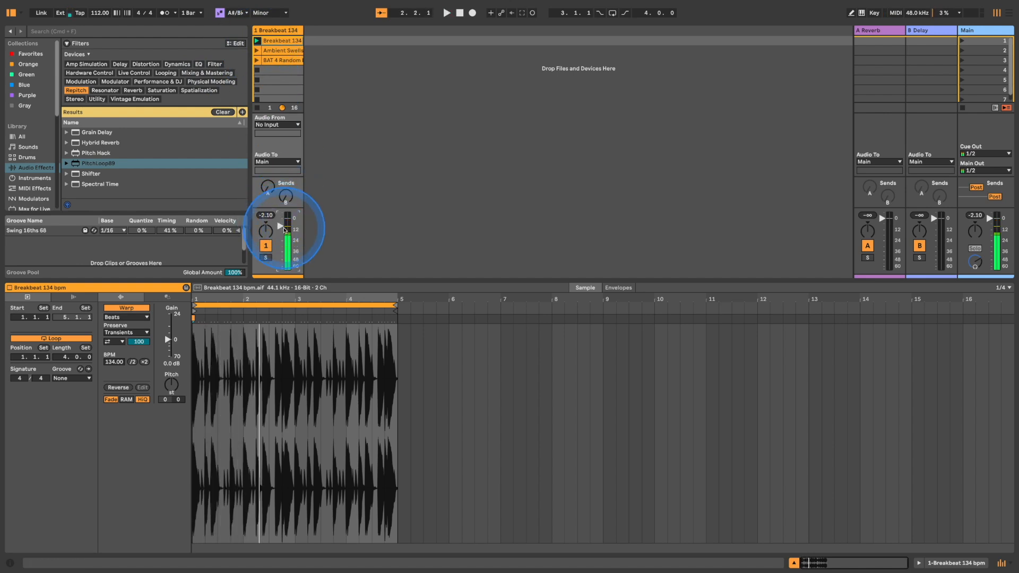
{"action": "double_click", "coordinate": [281, 226]}
{"action": "left_click", "coordinate": [255, 306]}
Step: Double the Breakbeat clip's tempo twice to 536.00 BPM and set its warp mode to Texture
{"action": "left_click", "coordinate": [144, 363]}
{"action": "left_click", "coordinate": [144, 363]}
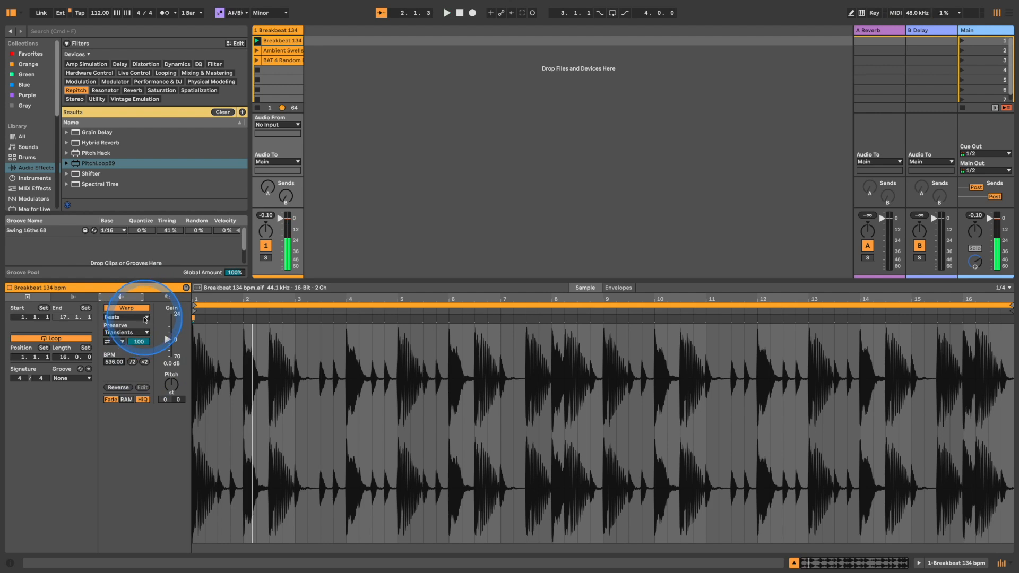
{"action": "left_click", "coordinate": [145, 319]}
{"action": "left_click", "coordinate": [115, 333]}
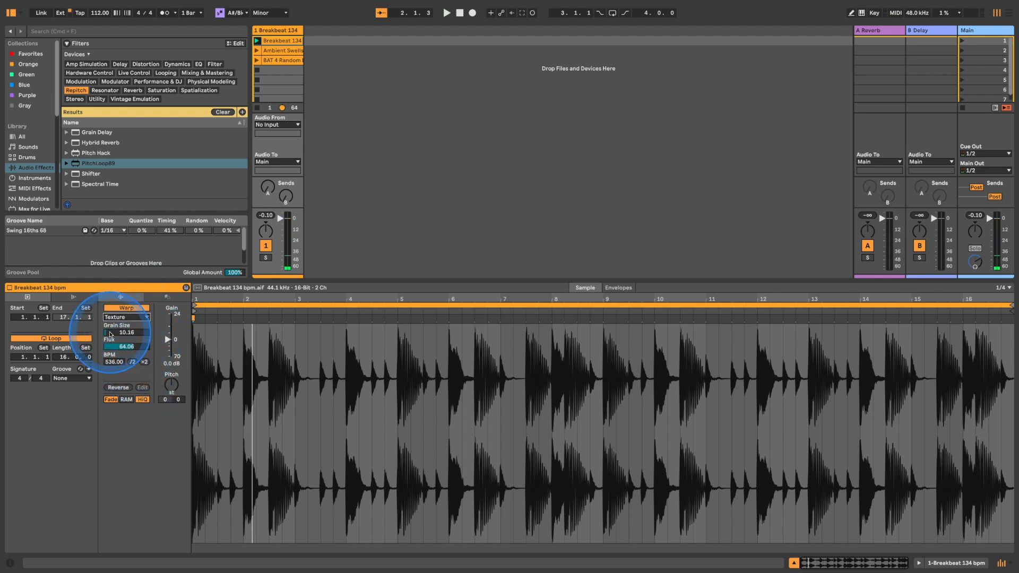
Step: Raise the Breakbeat clip's Grain Size to 73.37 while playing it, and lower the track's volume
{"action": "key", "text": "space"}
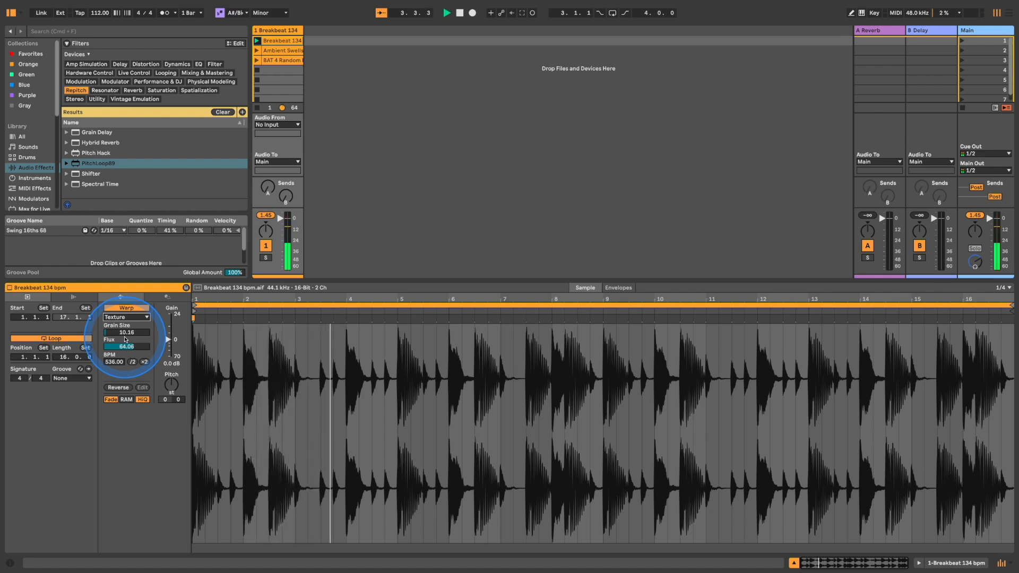
{"action": "mouse_move", "coordinate": [126, 337]}
{"action": "left_mouse_down"}
{"action": "mouse_move", "coordinate": [126, 324]}
{"action": "mouse_move", "coordinate": [126, 348]}
{"action": "left_mouse_up"}
{"action": "key", "text": "space"}
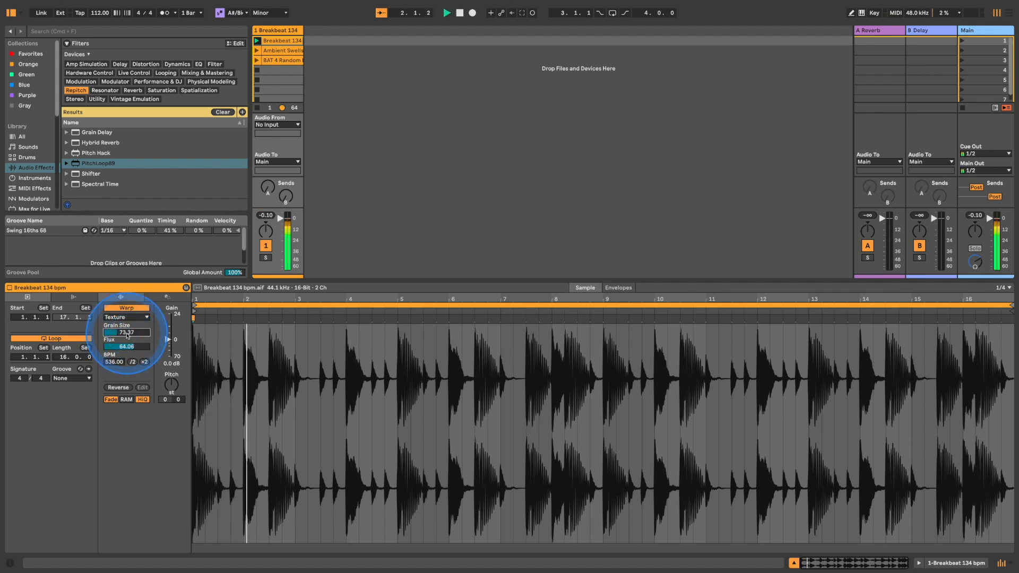
{"action": "left_click_drag", "start_coordinate": [289, 250], "coordinate": [288, 228]}
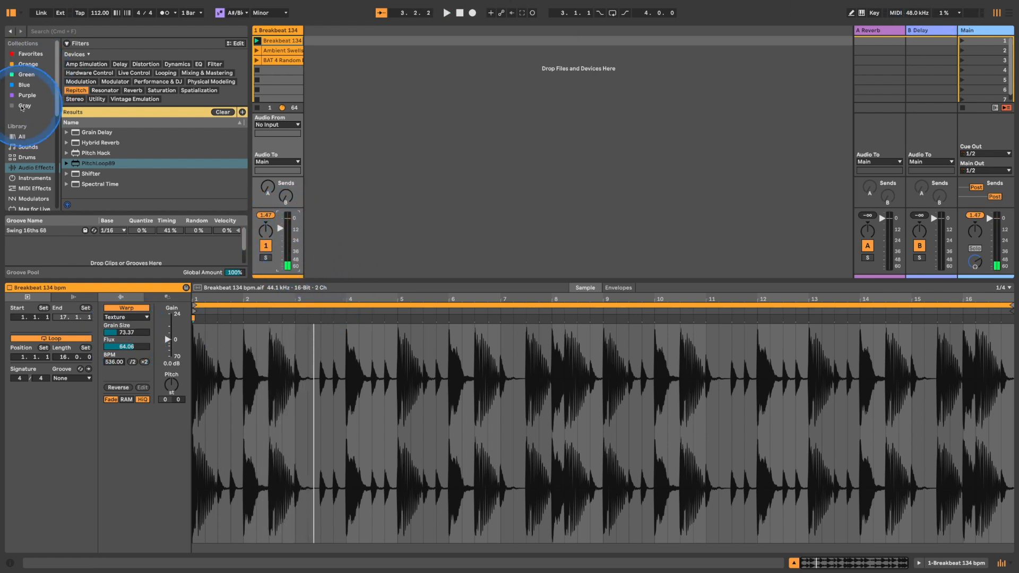
Step: Filter the audio effects by Dynamics and add a Limiter to the Main track
{"action": "left_click", "coordinate": [145, 63]}
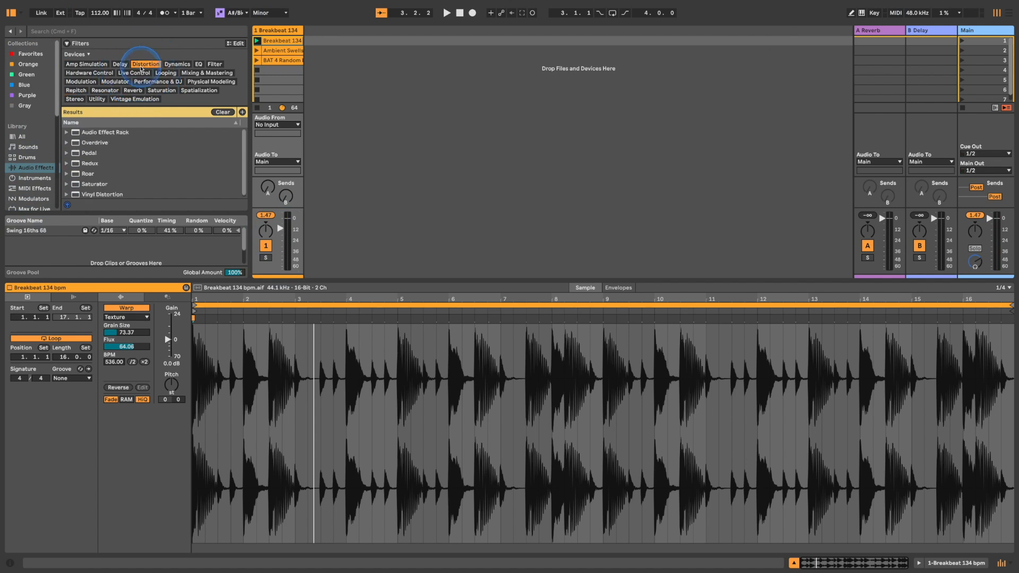
{"action": "left_click", "coordinate": [177, 64]}
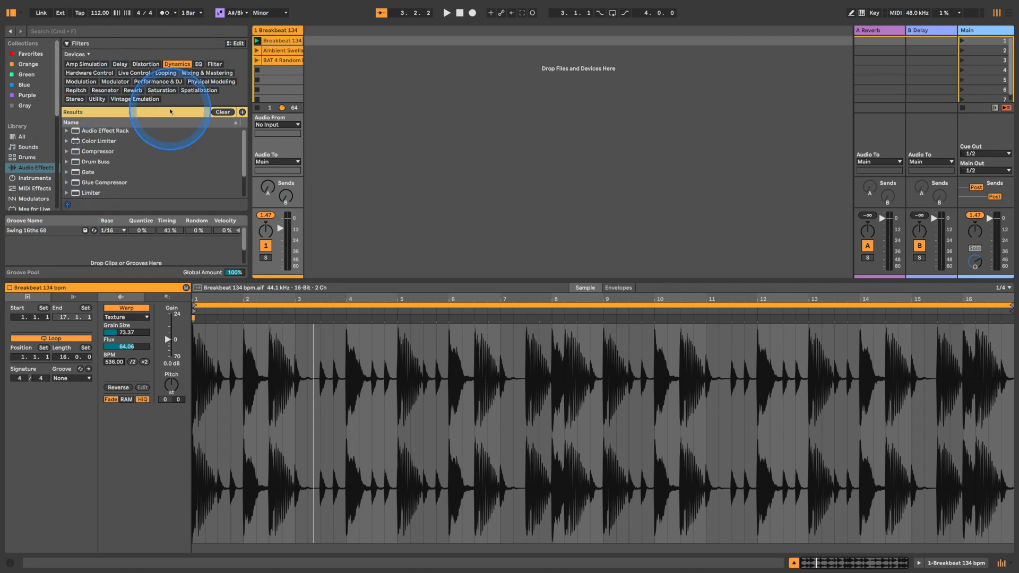
{"action": "left_click", "coordinate": [91, 175]}
{"action": "left_click", "coordinate": [976, 89]}
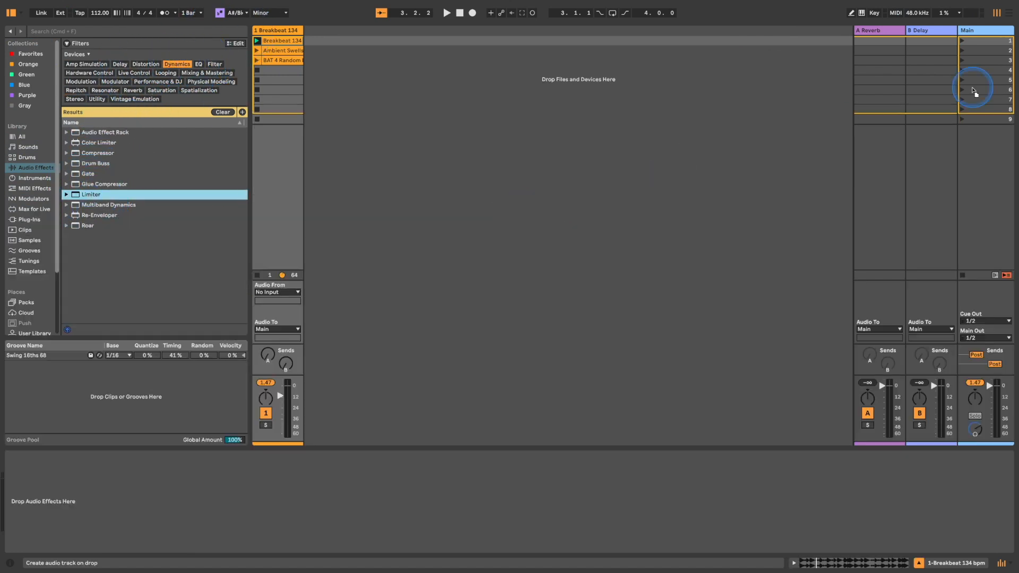
{"action": "left_click_drag", "start_coordinate": [979, 54], "coordinate": [979, 56]}
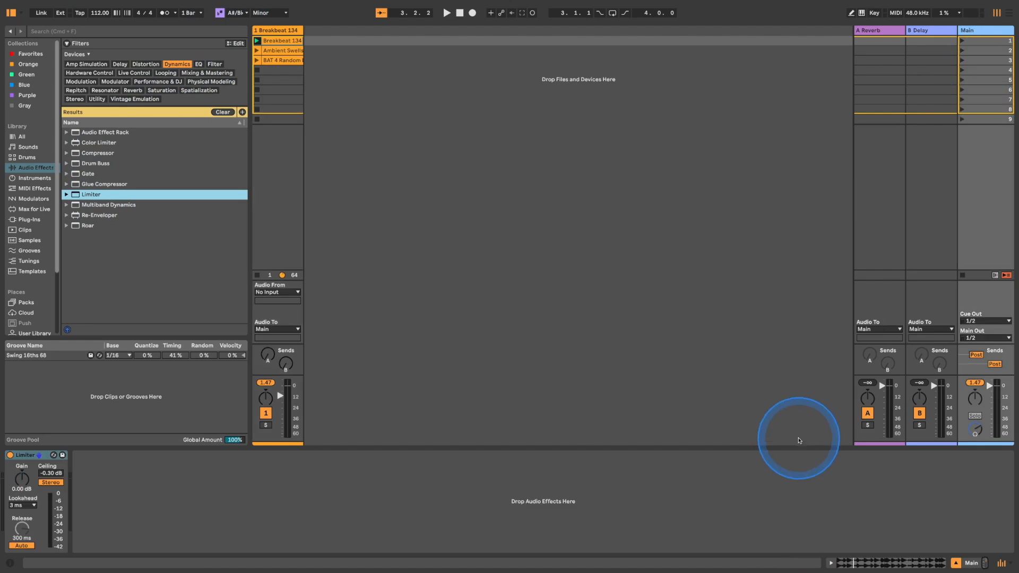
Step: Set the Limiter's Ceiling to -2.00 dB and reset the Breakbeat track's volume to 0 dB during playback
{"action": "left_click", "coordinate": [52, 474]}
{"action": "key", "text": "Return"}
{"action": "key", "text": "space"}
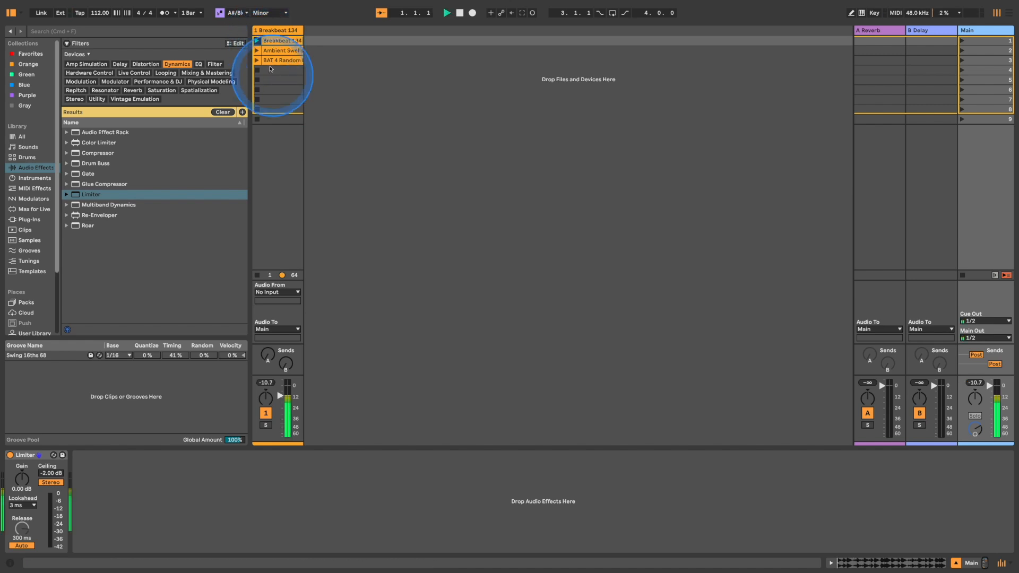
{"action": "double_click", "coordinate": [288, 397]}
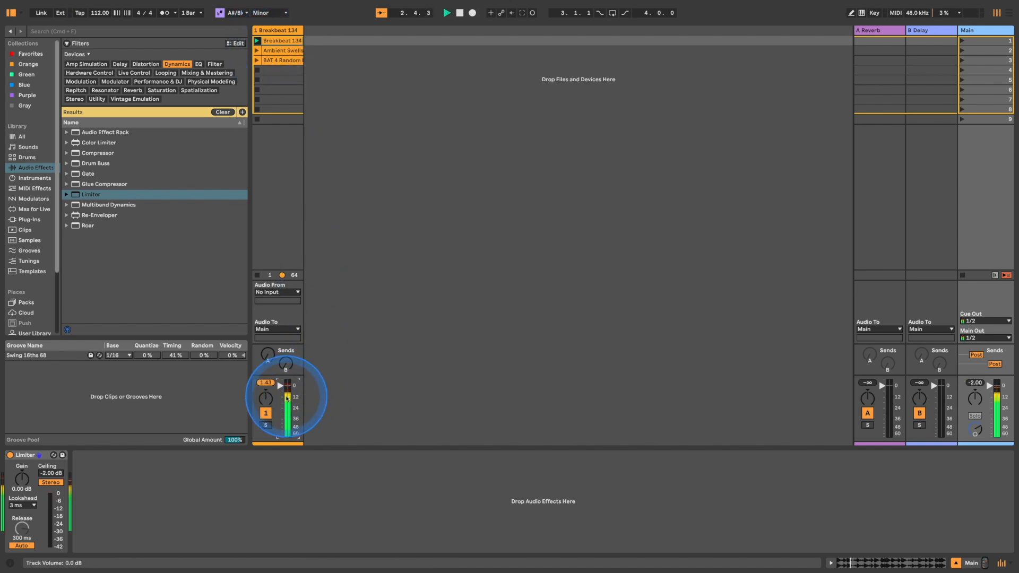
Step: Inspect the Ambient Swells clip and audition the BAT 4 Random Drumming 2 and Breakbeat 134 clips
{"action": "left_click", "coordinate": [267, 51]}
{"action": "double_click", "coordinate": [172, 383]}
{"action": "left_click", "coordinate": [282, 51]}
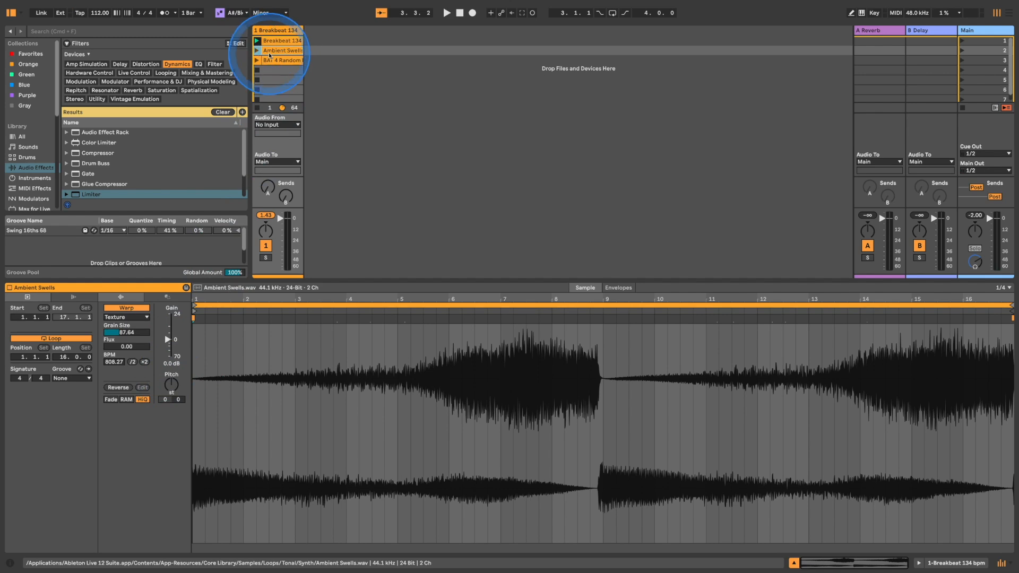
{"action": "left_click", "coordinate": [257, 60]}
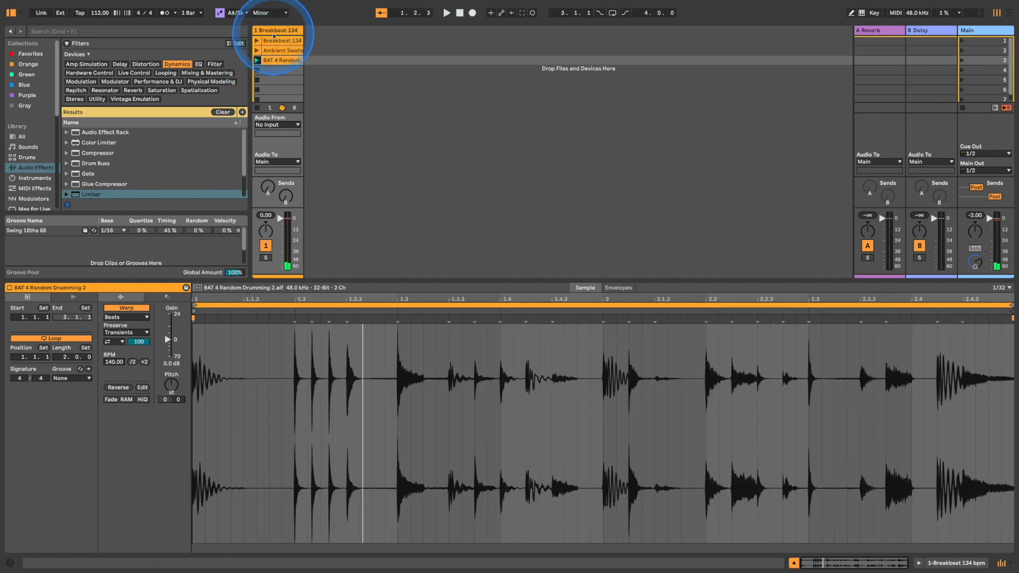
{"action": "left_click", "coordinate": [258, 41]}
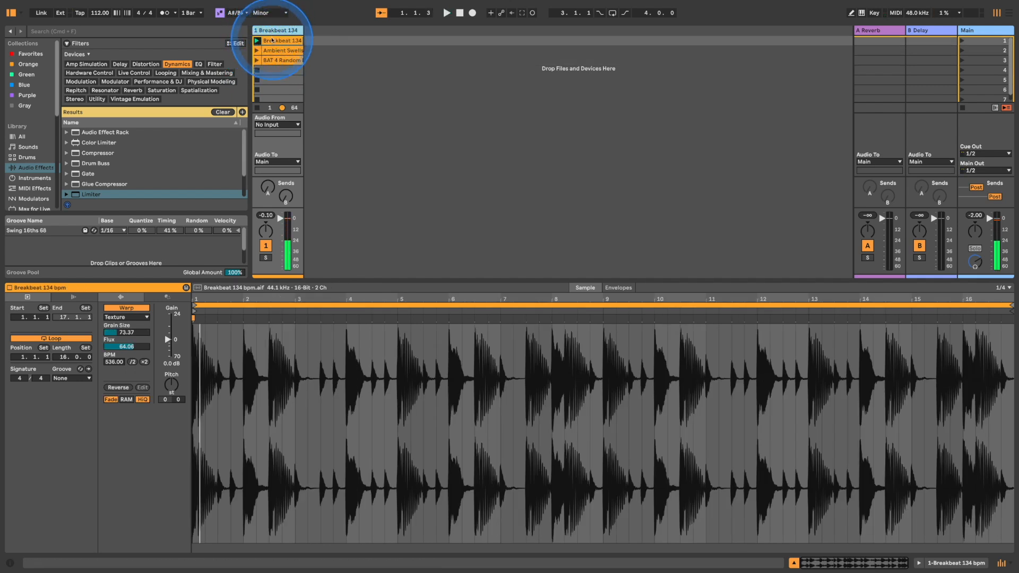
Step: Filter the audio effects by Repitch and add PitchLoop89 to the Breakbeat 134 track
{"action": "left_click", "coordinate": [273, 30]}
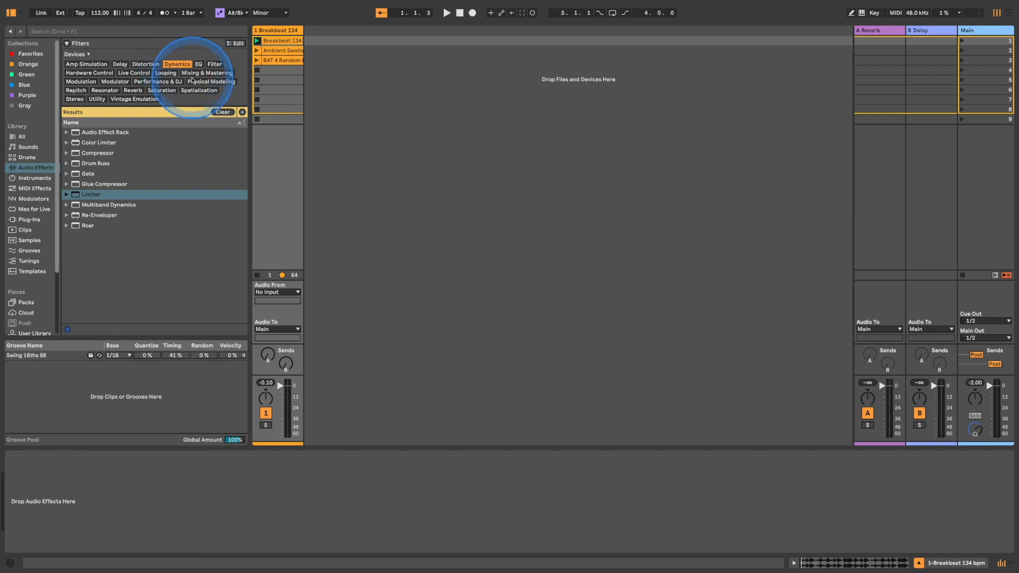
{"action": "left_click", "coordinate": [76, 91]}
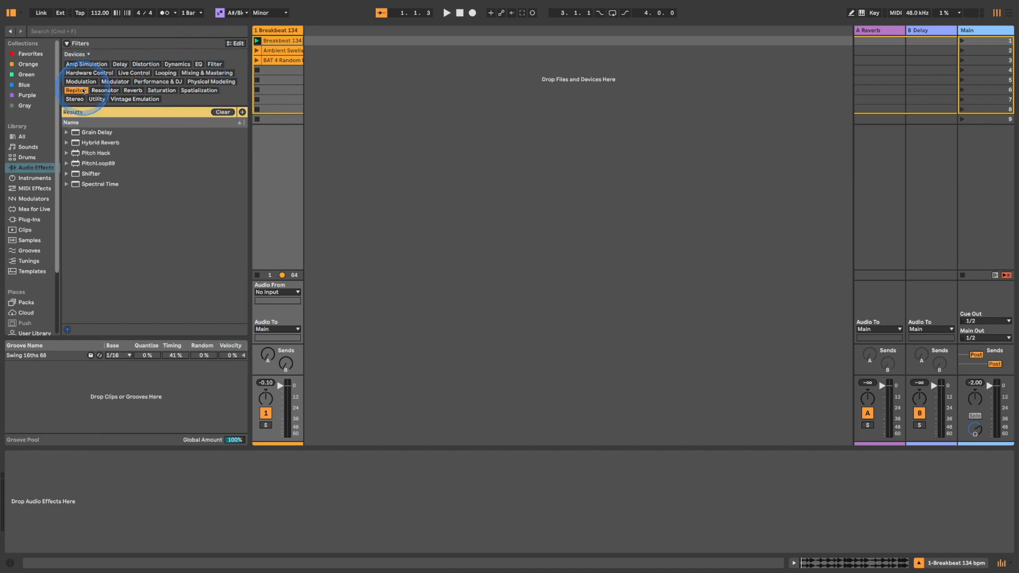
{"action": "left_click", "coordinate": [100, 163]}
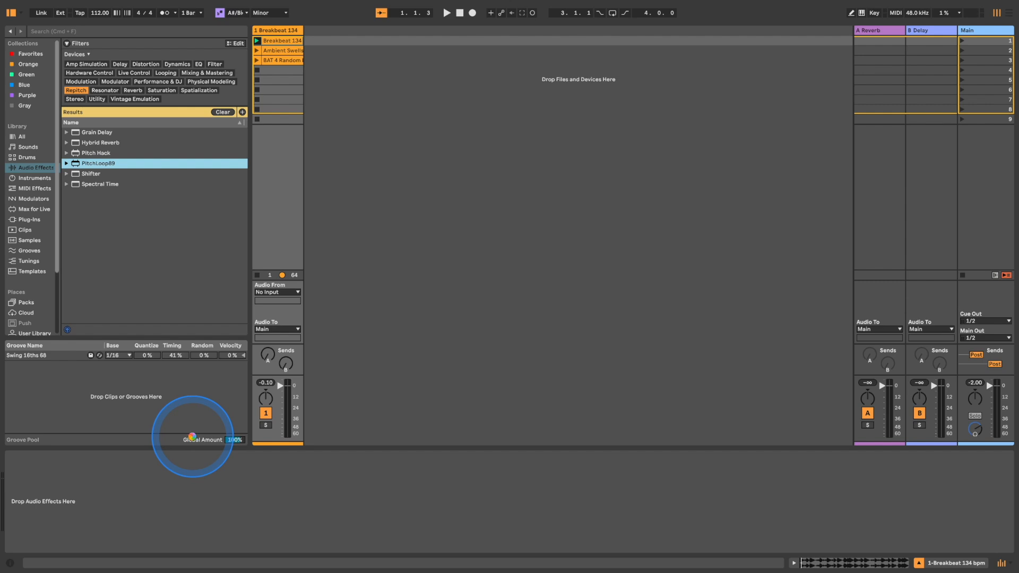
Step: Delete the Swing 16ths 68 groove from the Groove Pool
{"action": "left_click", "coordinate": [58, 354]}
{"action": "key", "text": "Delete"}
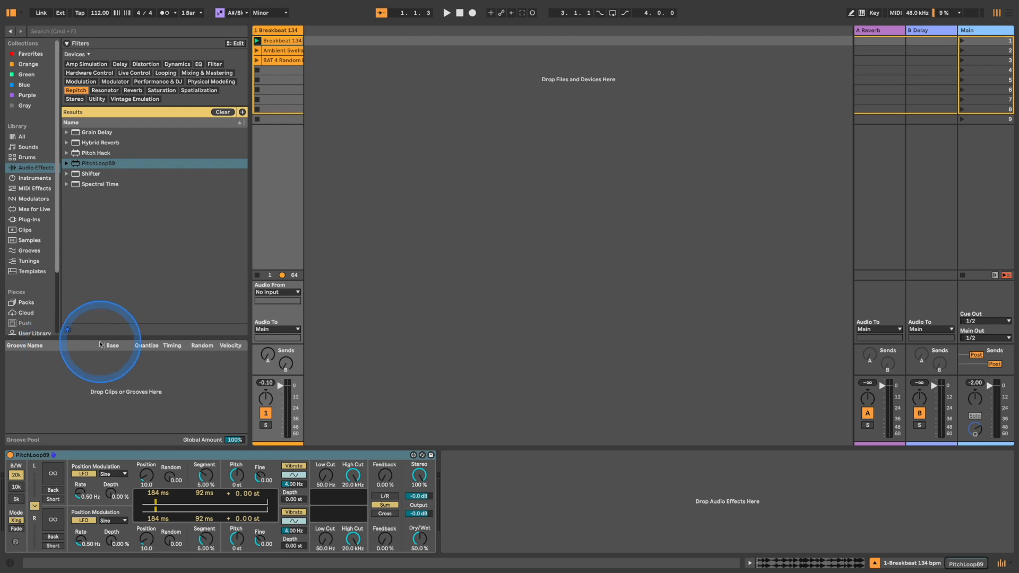
Step: Open PitchLoop89's online documentation in Chrome, read through to the Credits, and return to Ableton Live
{"action": "left_click", "coordinate": [17, 542]}
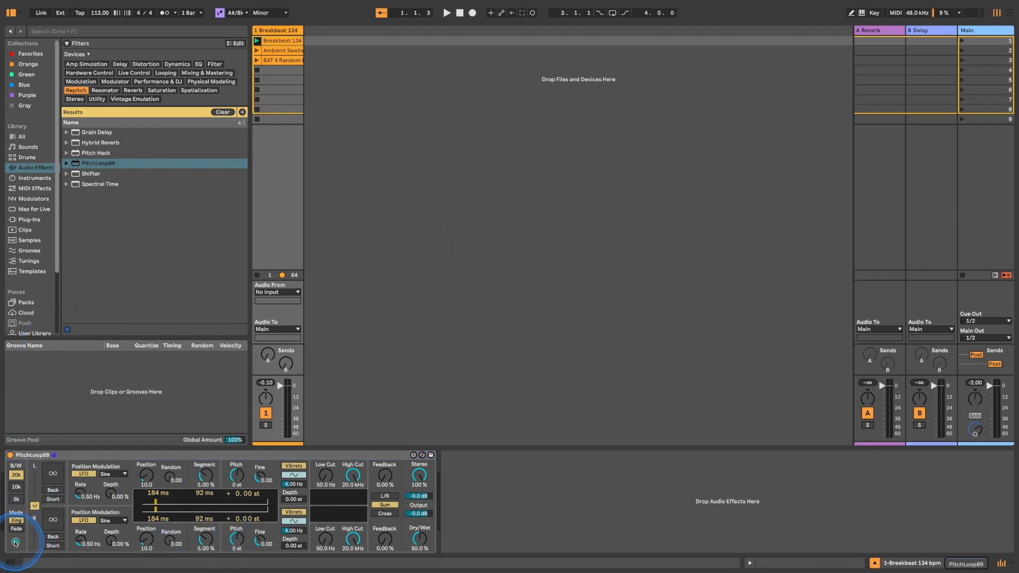
{"action": "scroll", "coordinate": [430, 231], "scroll_direction": "down", "scroll_amount": 15}
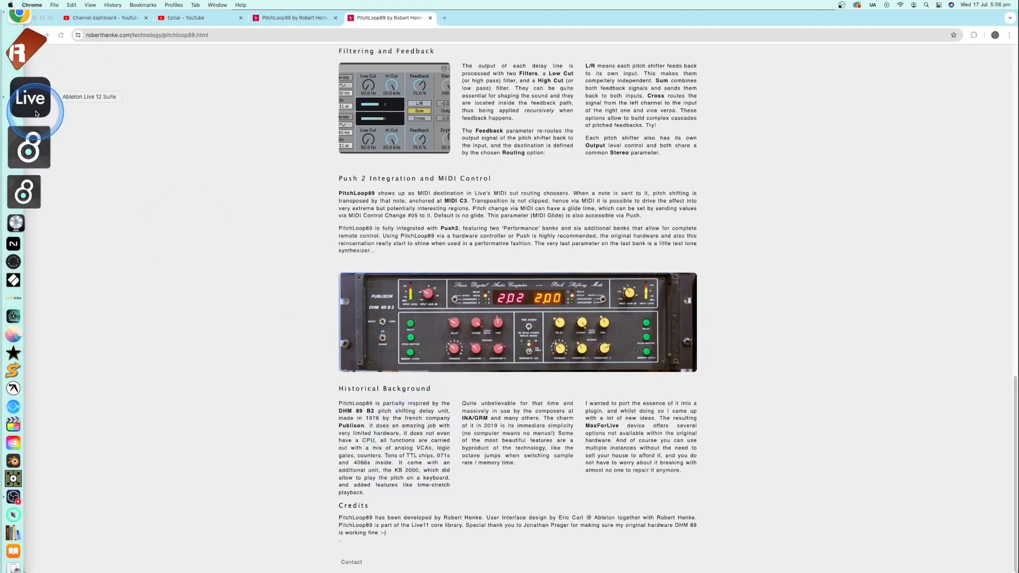
{"action": "left_click", "coordinate": [37, 113]}
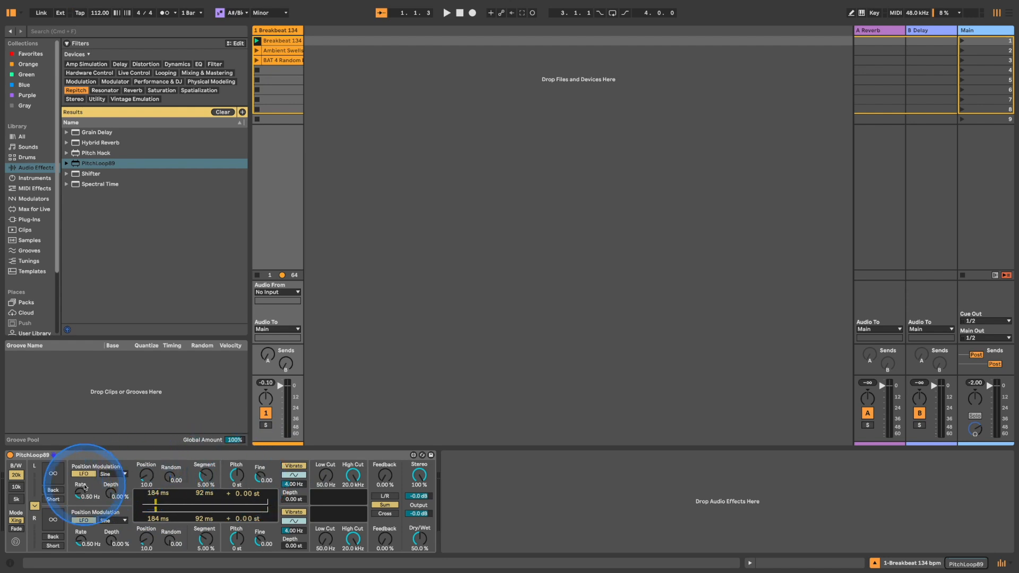
Step: Try PitchLoop89's infinite loop and Back modes on both channels, switching each one off again
{"action": "left_click", "coordinate": [53, 473]}
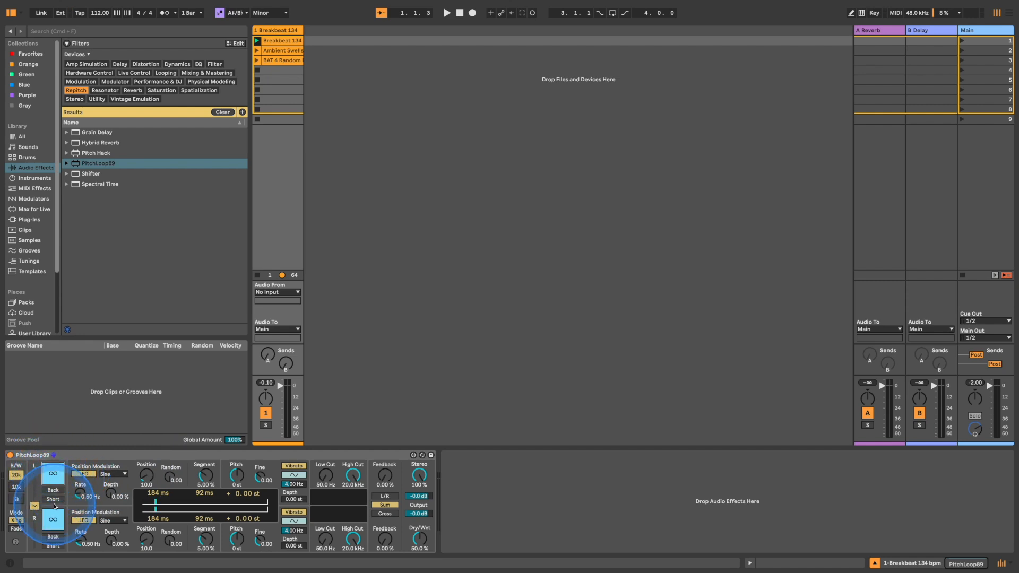
{"action": "left_click", "coordinate": [54, 474]}
{"action": "left_click", "coordinate": [52, 491]}
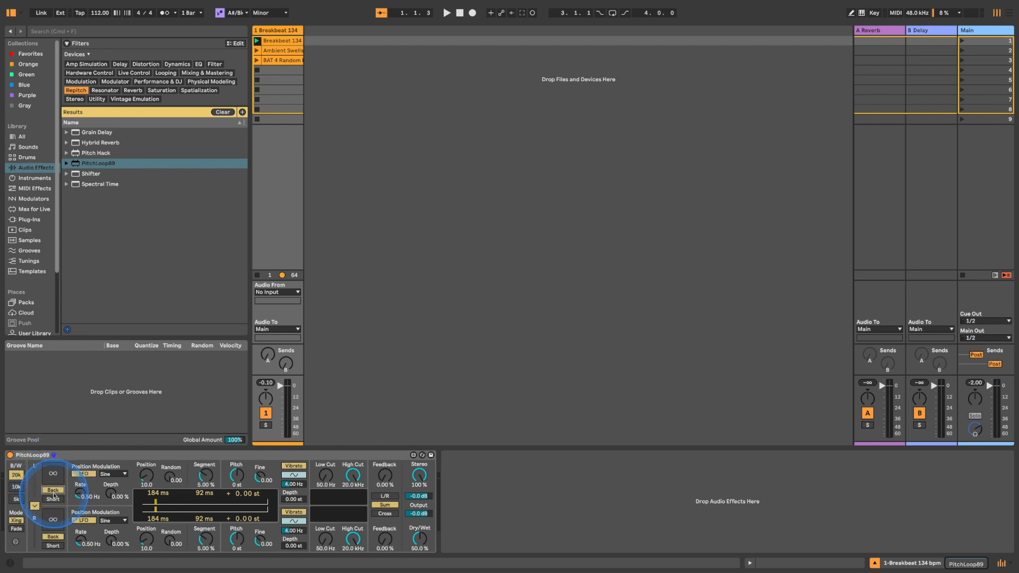
{"action": "left_click", "coordinate": [54, 491]}
Step: Compare PitchLoop89's segment lengths with Short on and off, leaving Short on and Segment at 0.10 %
{"action": "left_click", "coordinate": [53, 499]}
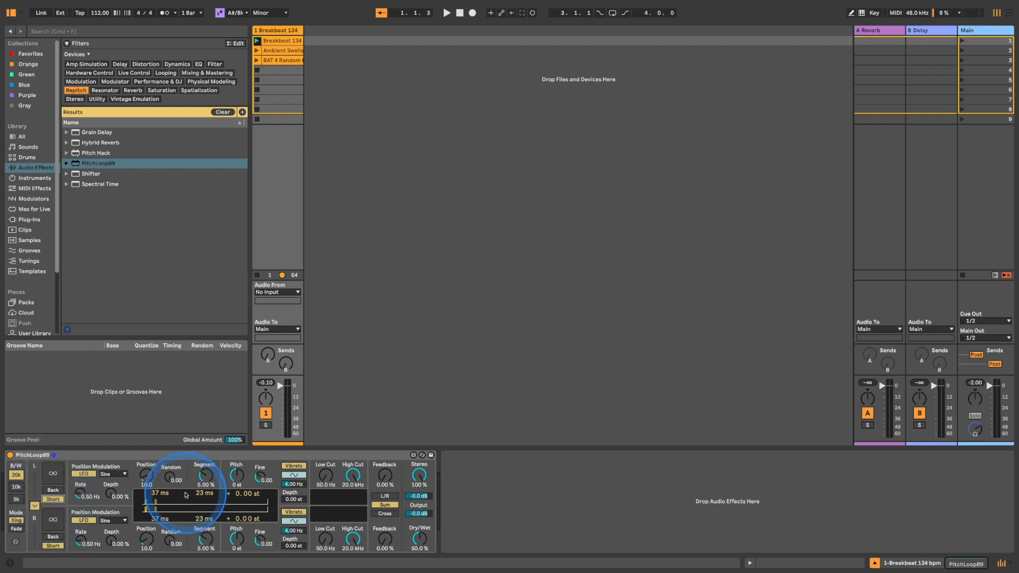
{"action": "left_click_drag", "start_coordinate": [205, 474], "coordinate": [205, 476]}
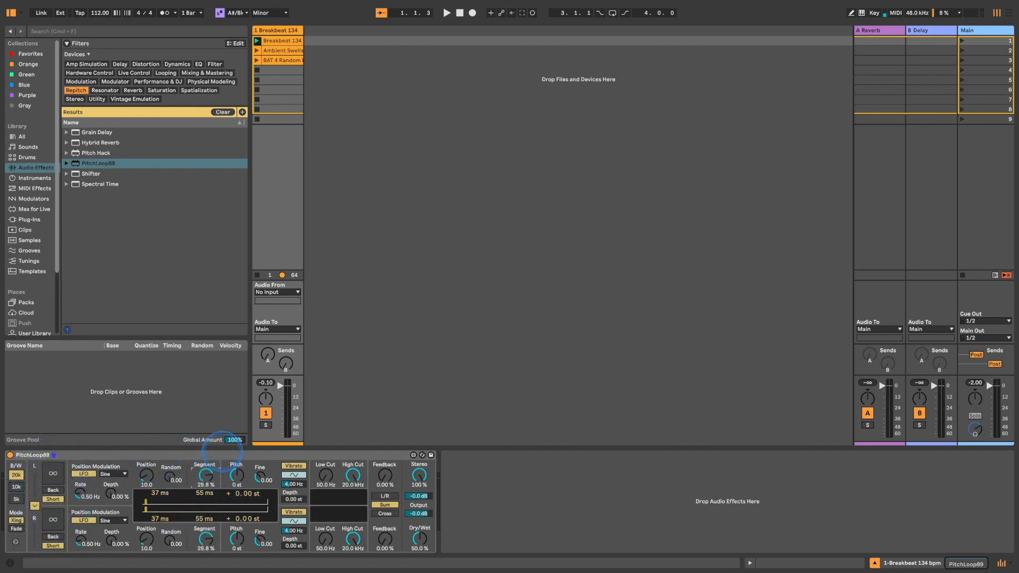
{"action": "left_click", "coordinate": [59, 500]}
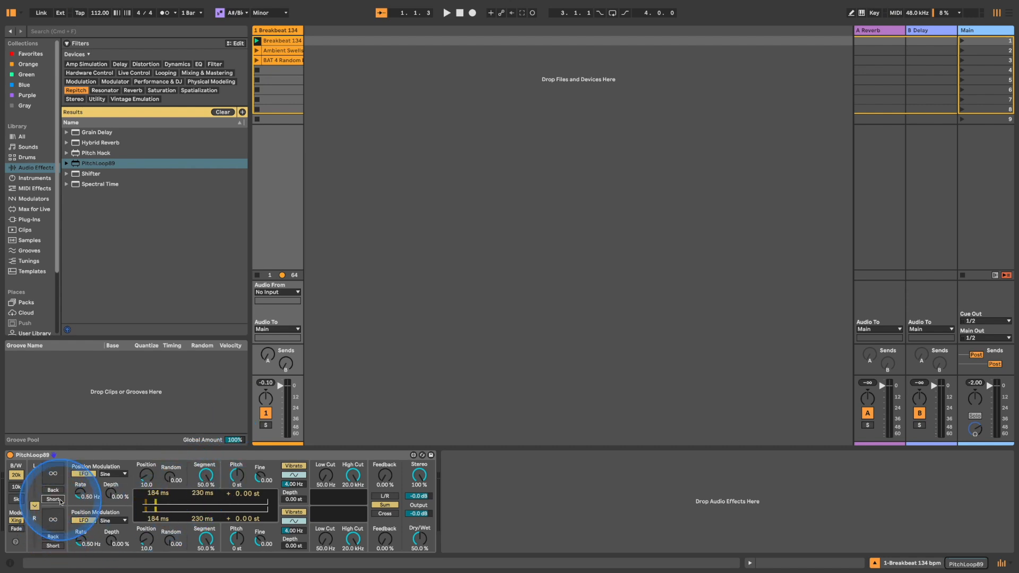
{"action": "left_click_drag", "start_coordinate": [206, 474], "coordinate": [206, 478]}
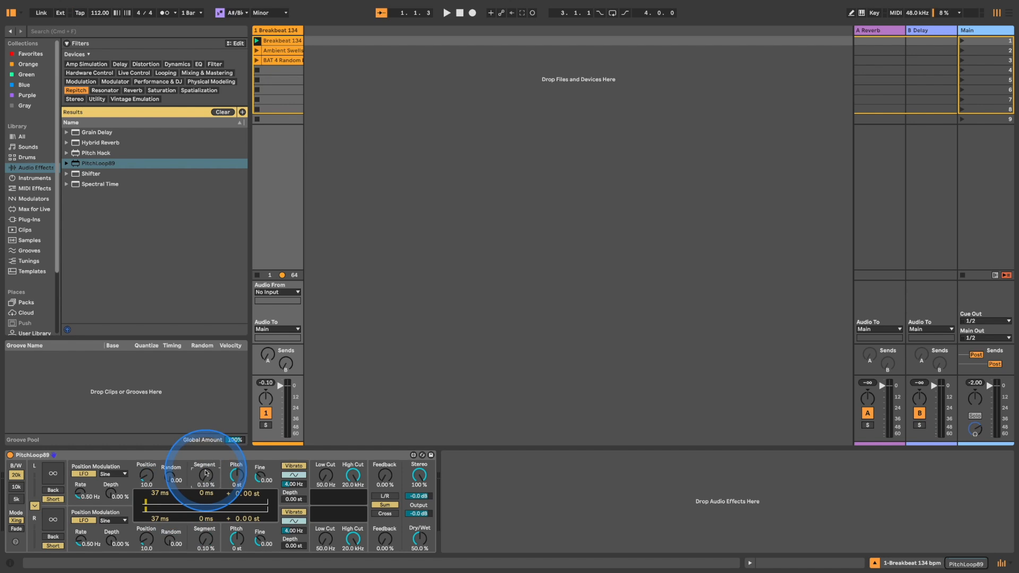
Step: Set PitchLoop89's Dry/Wet to 100 %, turn Short off, and audition the infinite loop on both channels
{"action": "key", "text": "space"}
{"action": "left_click_drag", "start_coordinate": [420, 539], "coordinate": [440, 457]}
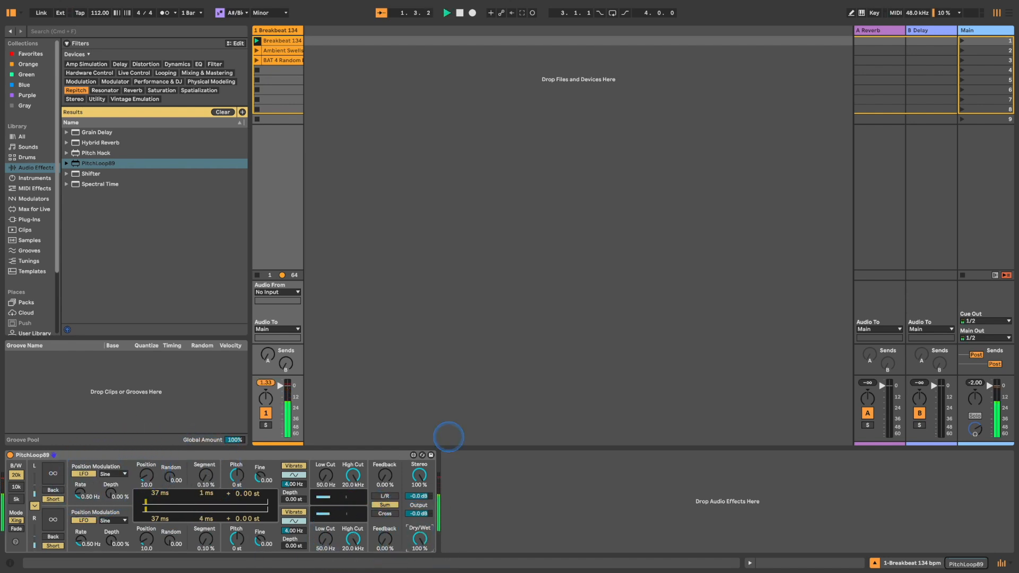
{"action": "key", "text": "space"}
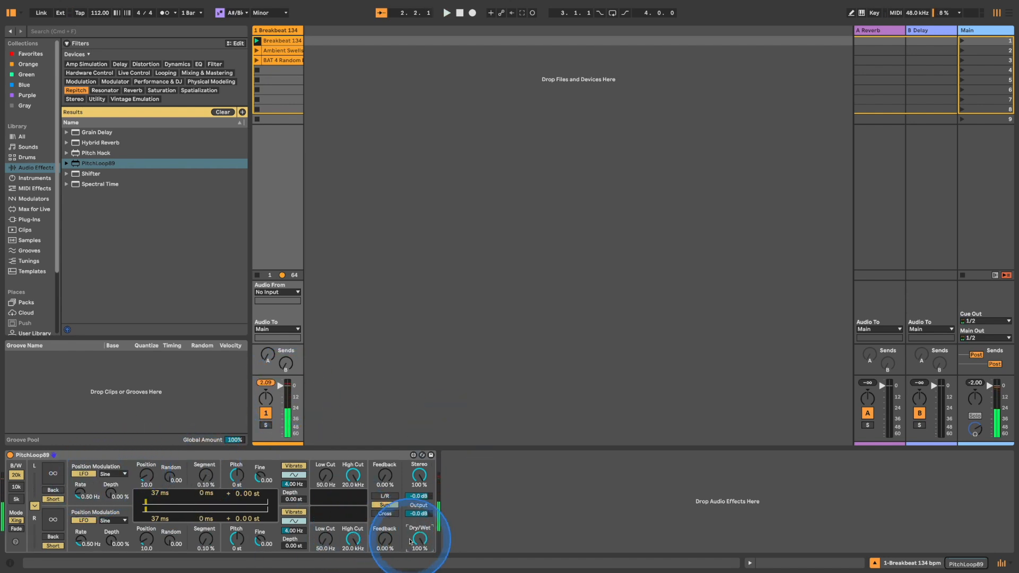
{"action": "left_click", "coordinate": [56, 476]}
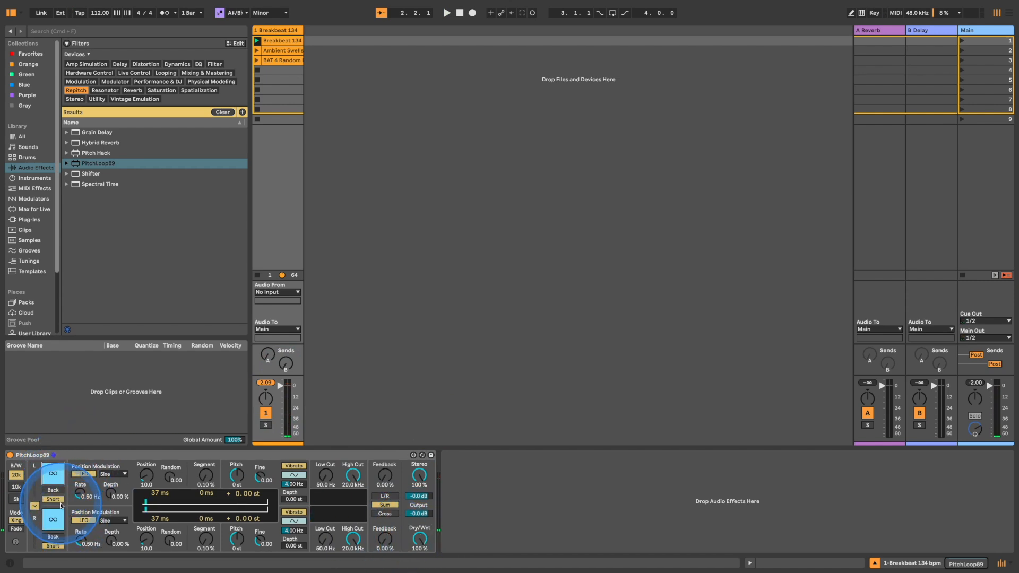
{"action": "key", "text": "space"}
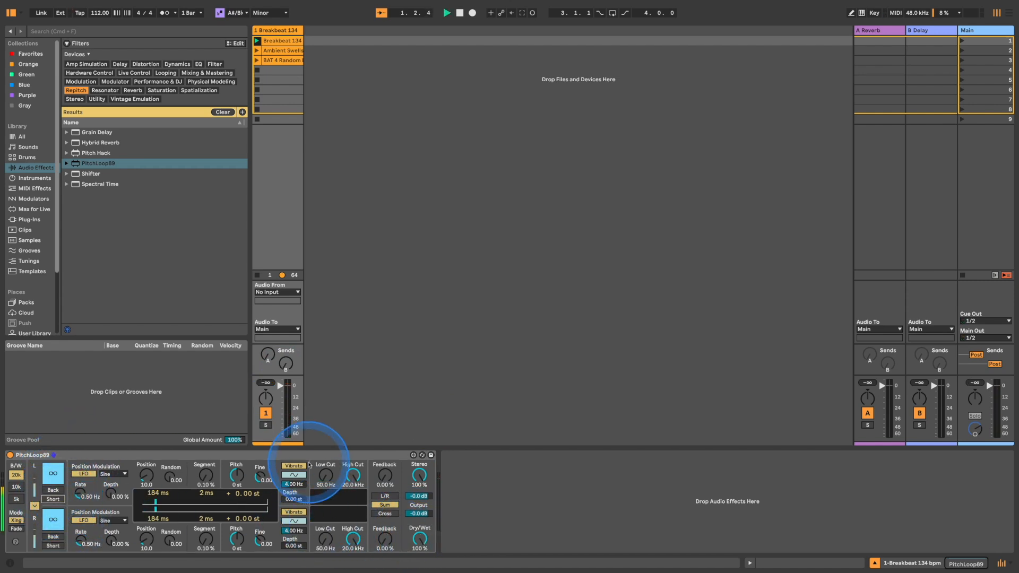
{"action": "left_click", "coordinate": [55, 480]}
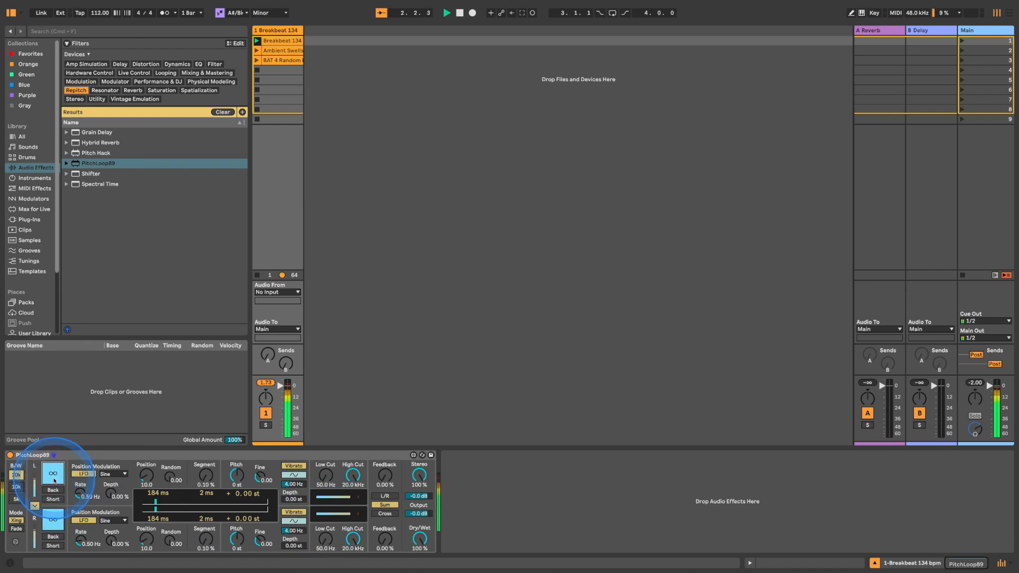
Step: Hold PitchLoop89's infinite loop with Segment at 7.83 % and Random at 9.71, and set Position to 22.0 for the left channel and 21.0 for the right
{"action": "left_click_drag", "start_coordinate": [206, 476], "coordinate": [203, 469]}
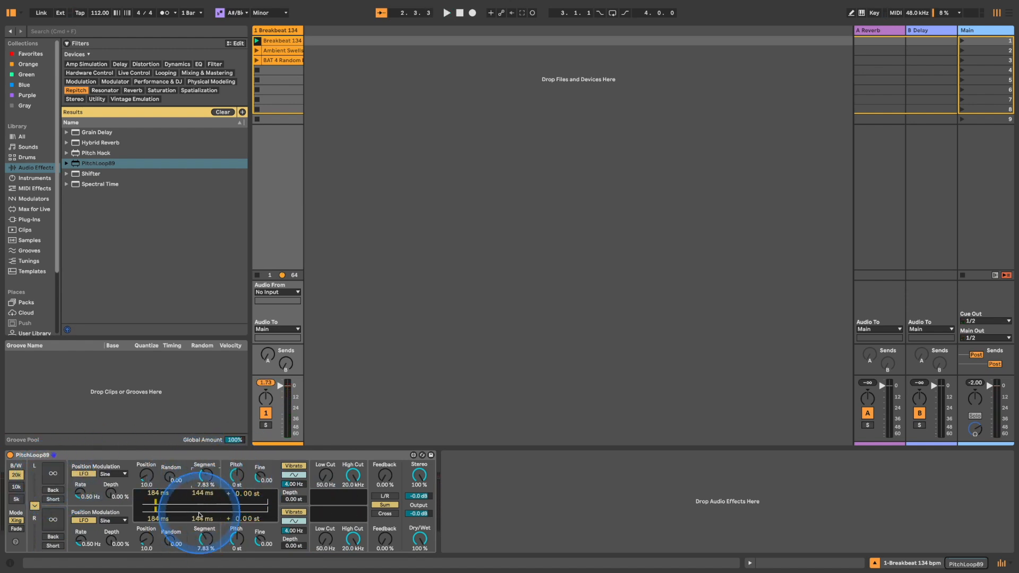
{"action": "left_click", "coordinate": [58, 474]}
{"action": "left_click", "coordinate": [58, 475]}
{"action": "key", "text": "space"}
{"action": "left_click", "coordinate": [57, 476]}
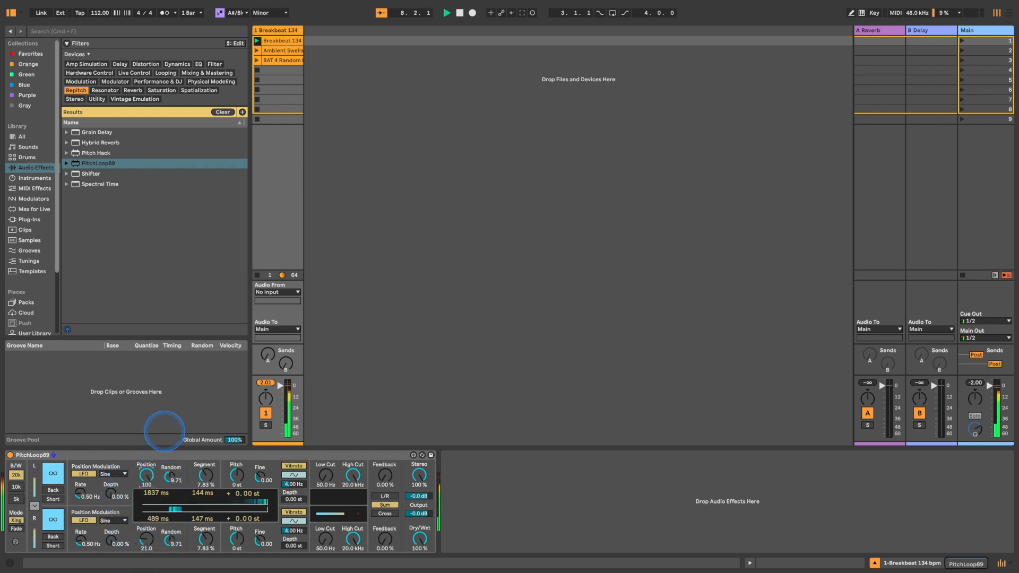
{"action": "left_click", "coordinate": [35, 507]}
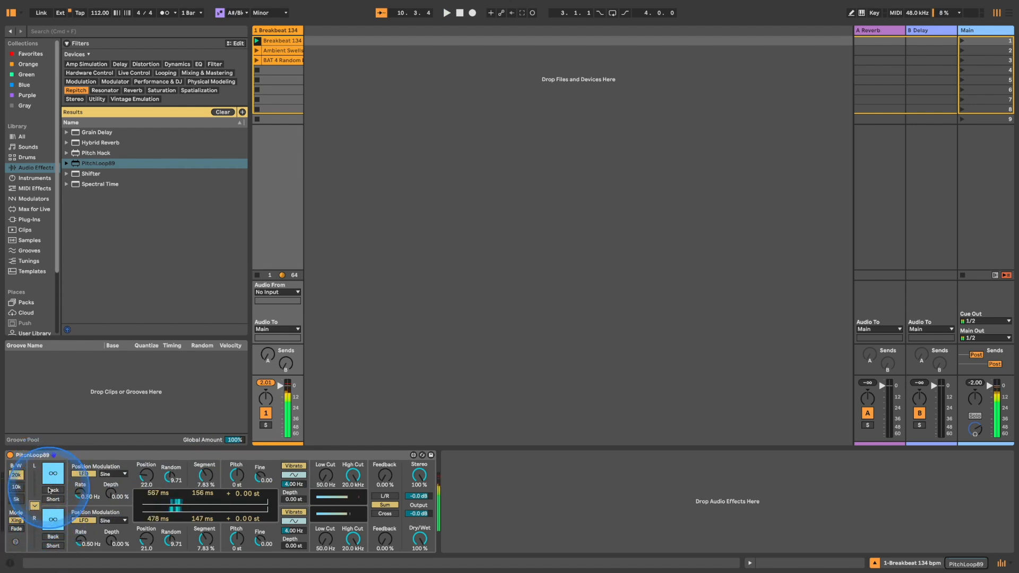
Step: Set PitchLoop89's Pitch to +24 st and Low Cut to 510 Hz on both channels, and mute the breakbeat track
{"action": "left_click_drag", "start_coordinate": [235, 474], "coordinate": [234, 424]}
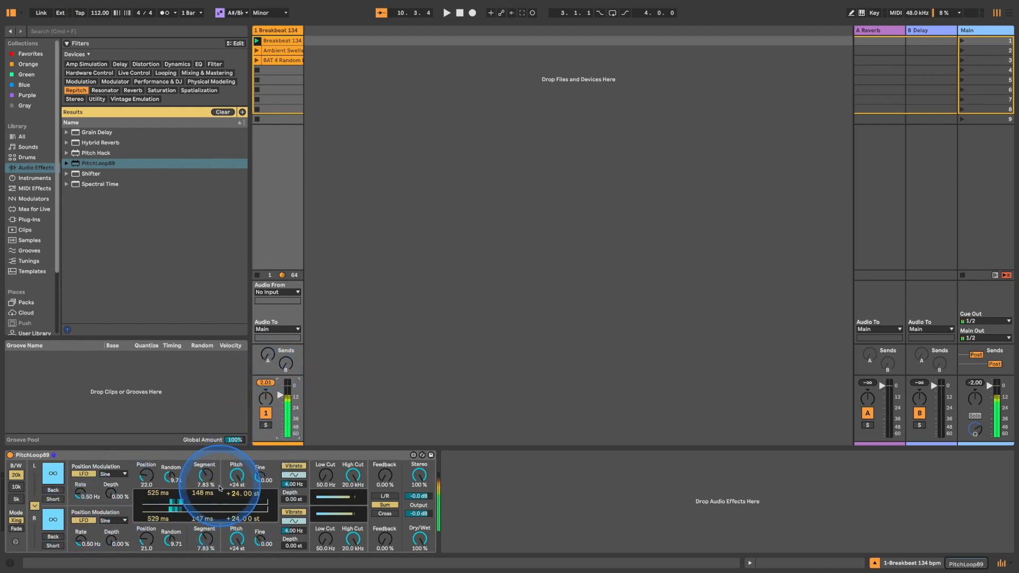
{"action": "left_click_drag", "start_coordinate": [327, 483], "coordinate": [327, 478]}
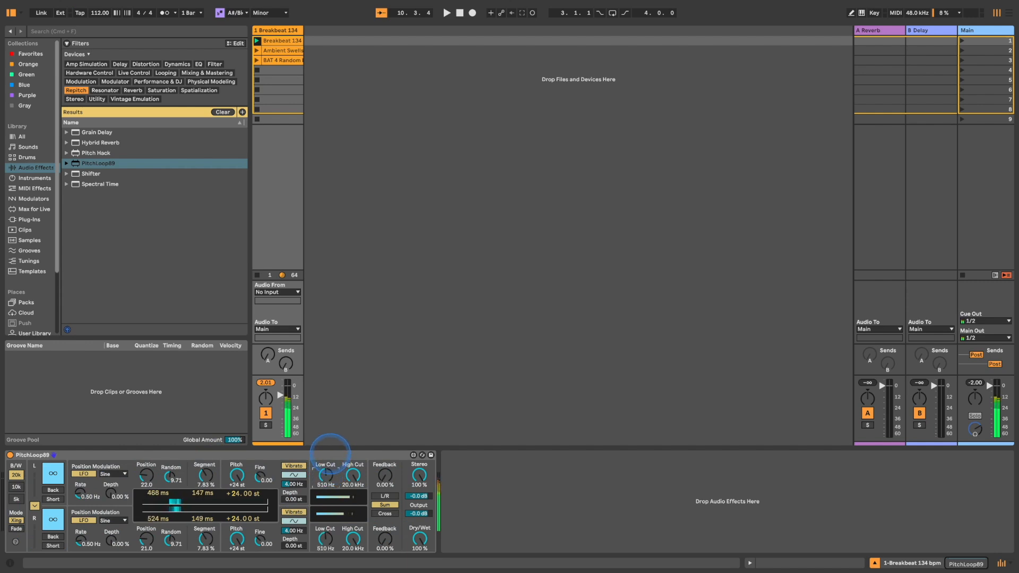
{"action": "left_click", "coordinate": [35, 506]}
{"action": "left_click", "coordinate": [266, 413]}
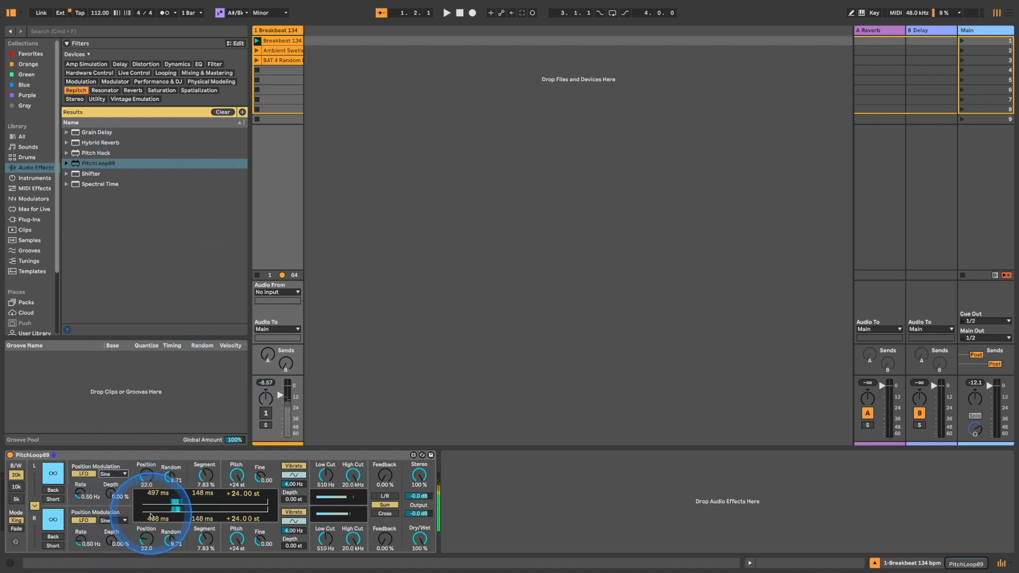
Step: Insert a MIDI track after the breakbeat track and create a one-bar clip in its first slot
{"action": "left_click", "coordinate": [276, 30]}
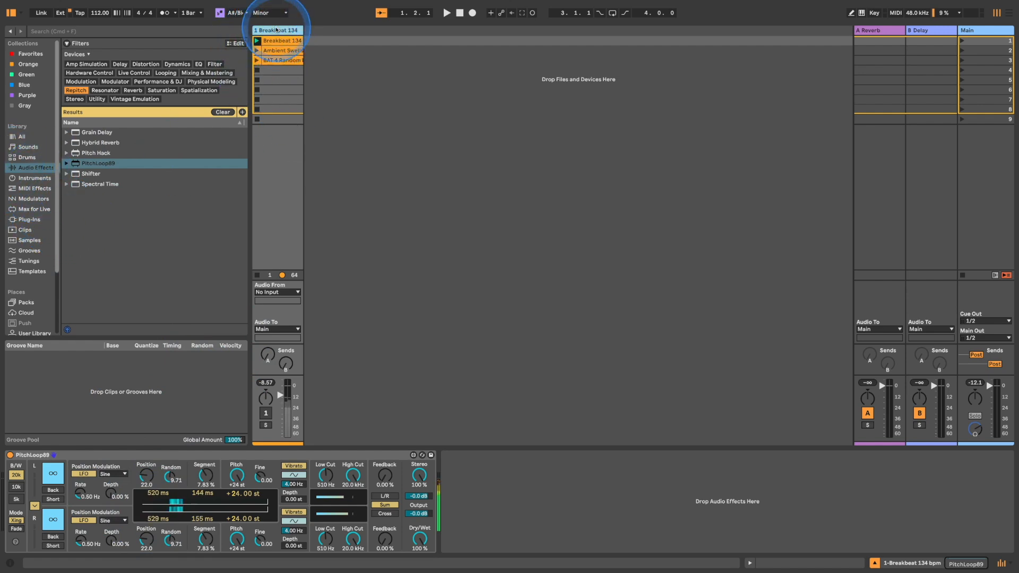
{"action": "key", "text": "super+shift+t"}
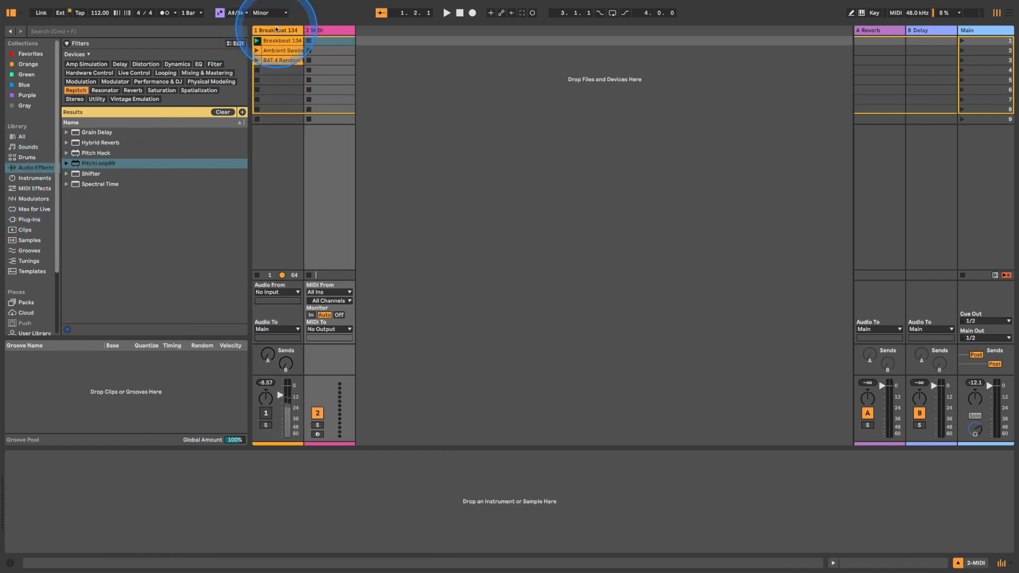
{"action": "double_click", "coordinate": [347, 42]}
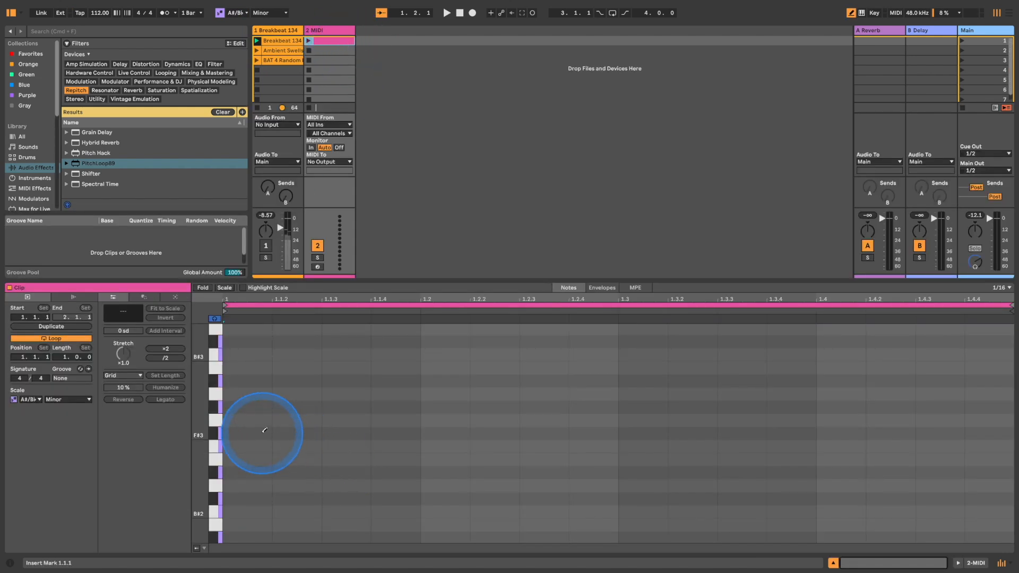
Step: Draw a row of 1/16 notes on A#3 and a row of 1/32 notes on B3 across the clip
{"action": "left_click_drag", "start_coordinate": [257, 381], "coordinate": [1011, 383]}
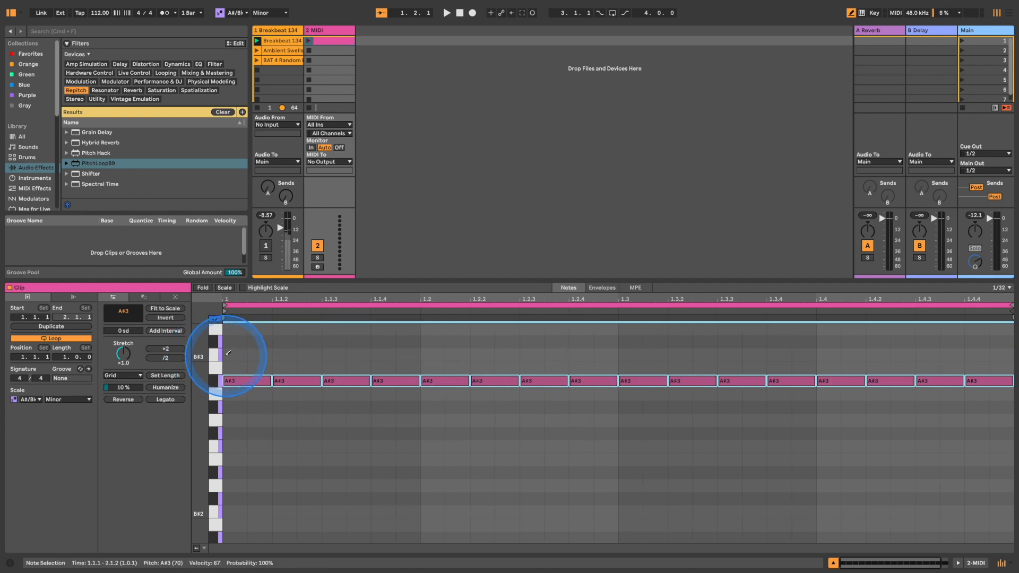
{"action": "left_click_drag", "start_coordinate": [226, 368], "coordinate": [978, 376]}
{"action": "key", "text": "Tab"}
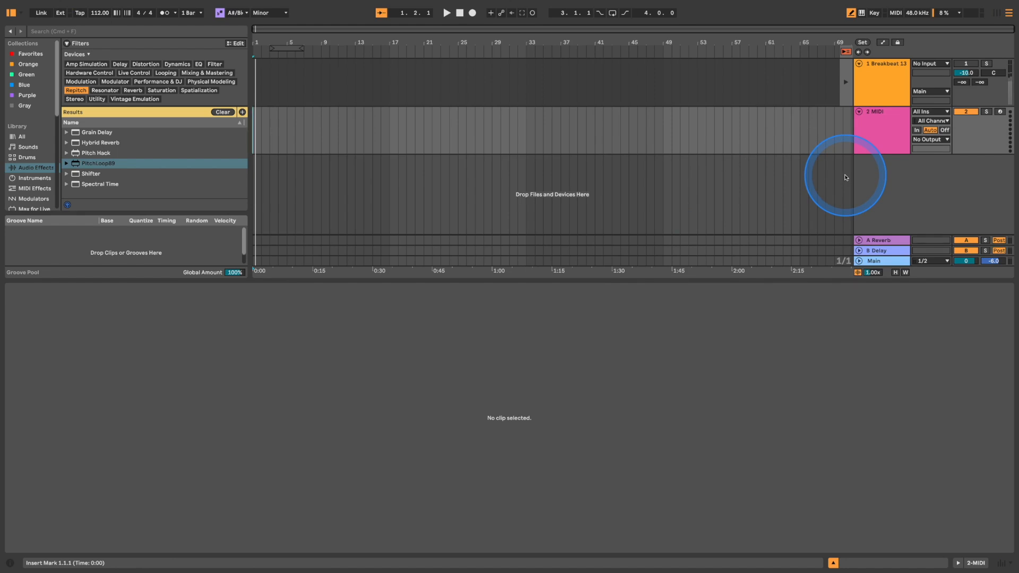
{"action": "key", "text": "Tab"}
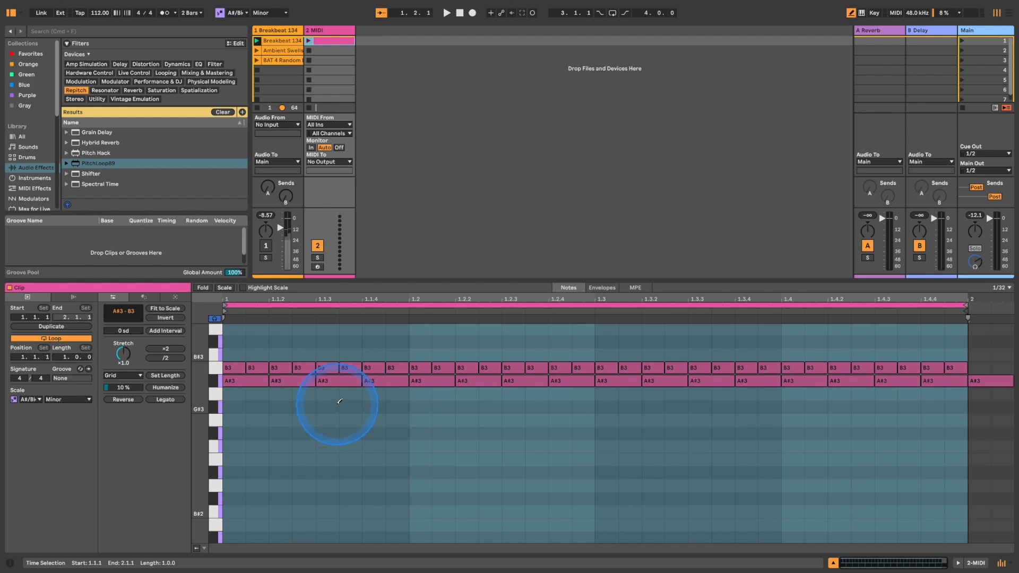
Step: Fill the bar with A3 notes on a 1/8 grid, and delete the extra A#3 note past the clip's end
{"action": "right_click", "coordinate": [336, 407]}
{"action": "left_click", "coordinate": [409, 329]}
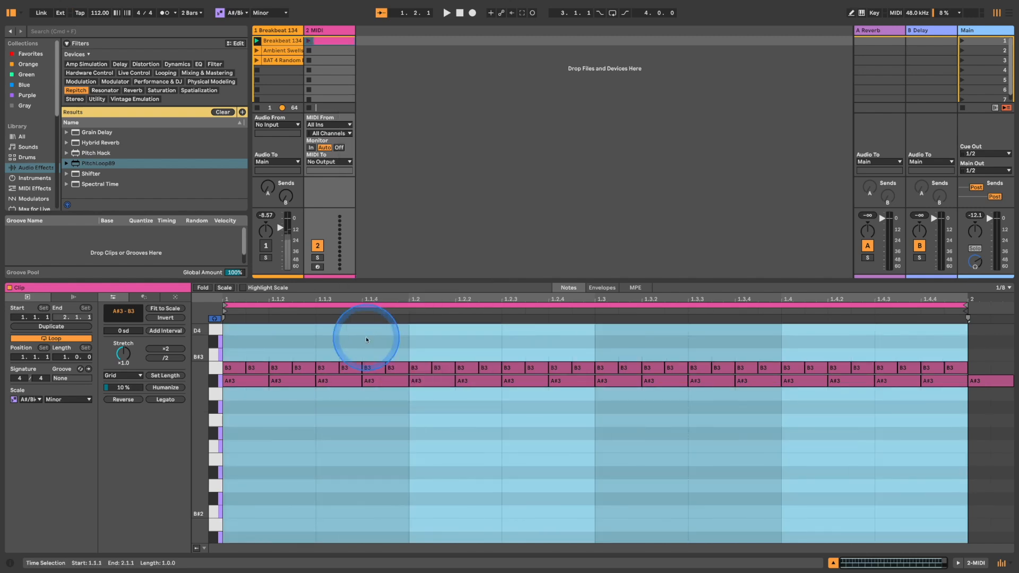
{"action": "double_click", "coordinate": [259, 395]}
{"action": "key", "text": "super+d"}
{"action": "key", "text": "super+d"}
{"action": "key", "text": "super+d"}
{"action": "key", "text": "super+d"}
{"action": "key", "text": "super+d"}
{"action": "key", "text": "super+d"}
{"action": "key", "text": "super+d"}
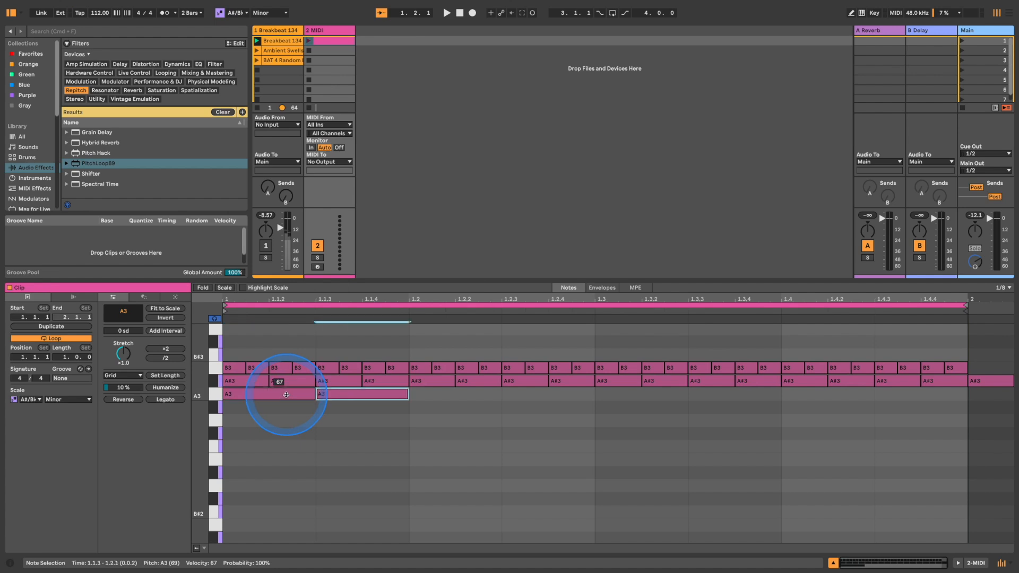
{"action": "double_click", "coordinate": [984, 381]}
Step: Load the Expression Control NEW RANDOM preset from the MIDI effects onto the MIDI track
{"action": "left_click", "coordinate": [321, 31]}
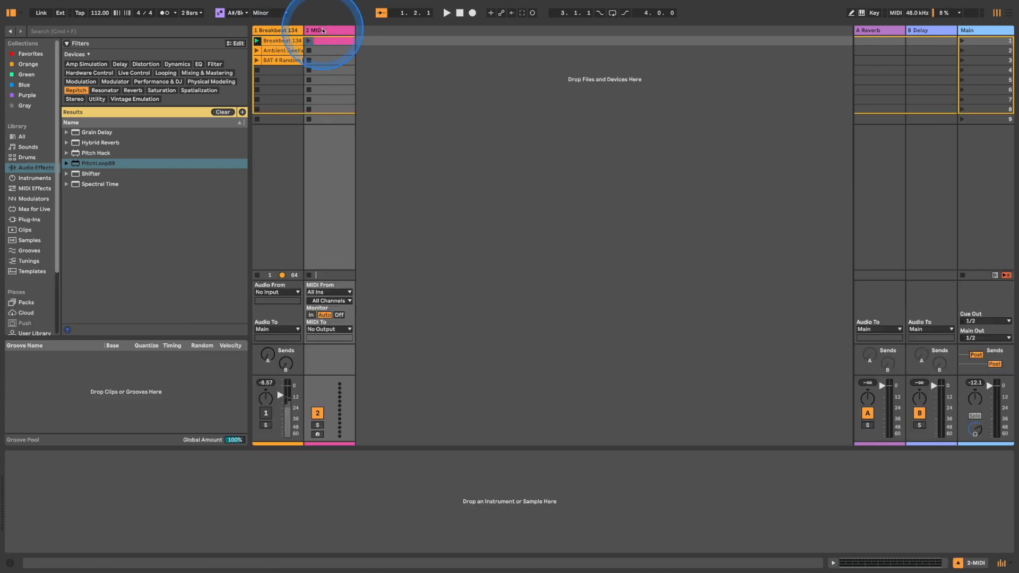
{"action": "left_click", "coordinate": [35, 193]}
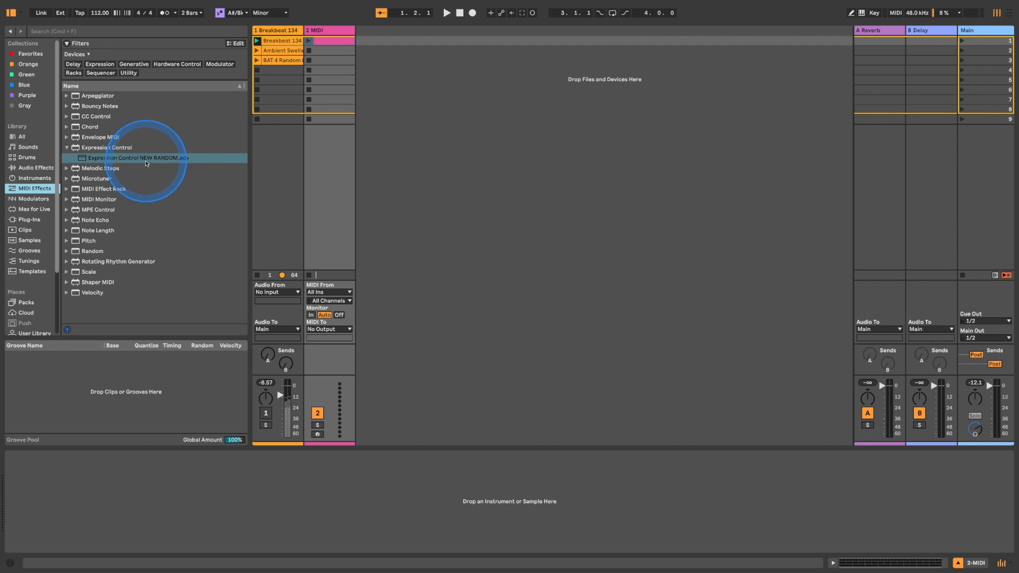
{"action": "left_click_drag", "start_coordinate": [147, 161], "coordinate": [145, 181]}
{"action": "left_click_drag", "start_coordinate": [343, 141], "coordinate": [159, 467]}
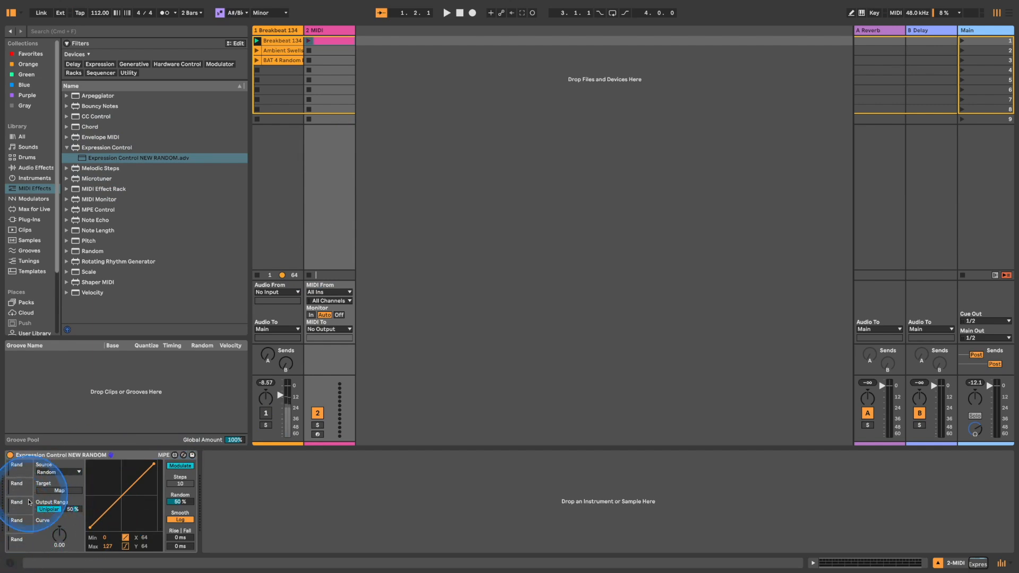
{"action": "left_click", "coordinate": [47, 455]}
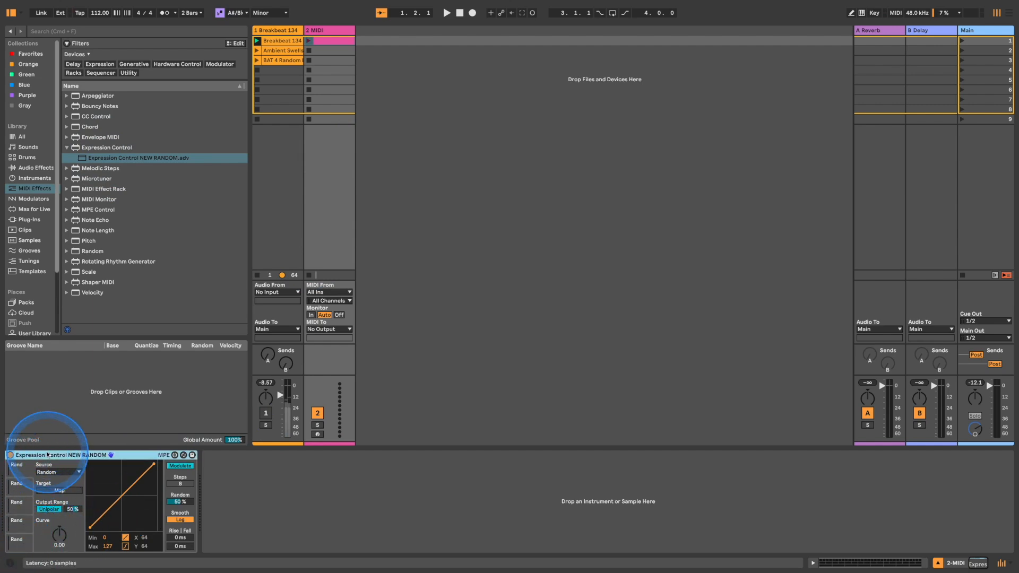
{"action": "key", "text": "super+d"}
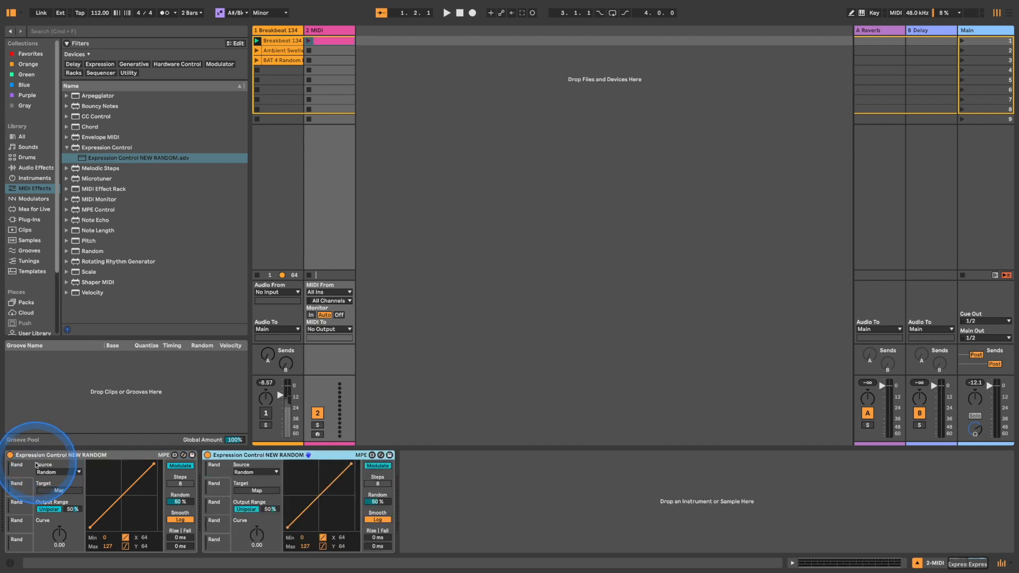
{"action": "key", "text": "BackSpace"}
{"action": "key", "text": "BackSpace"}
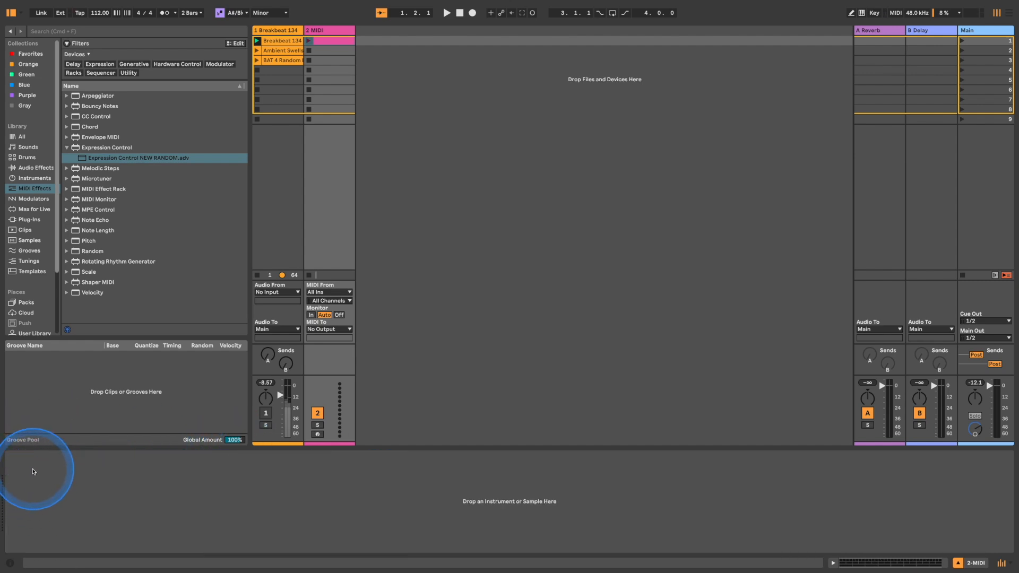
{"action": "key", "text": "super+z"}
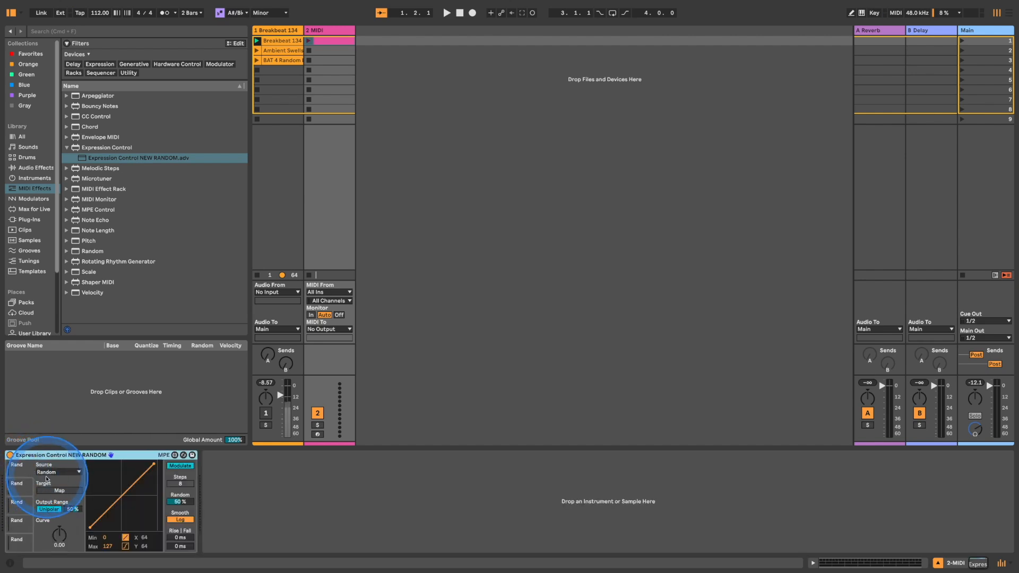
Step: Switch the Random modulation slots of the Expression Control from Modulate to Remote
{"action": "left_click", "coordinate": [180, 466]}
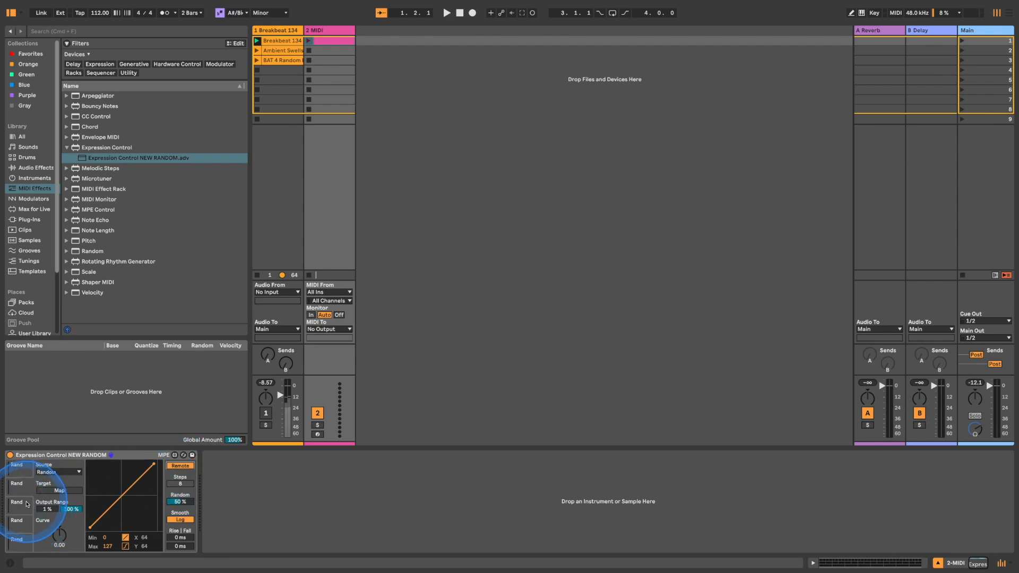
{"action": "left_click", "coordinate": [82, 456]}
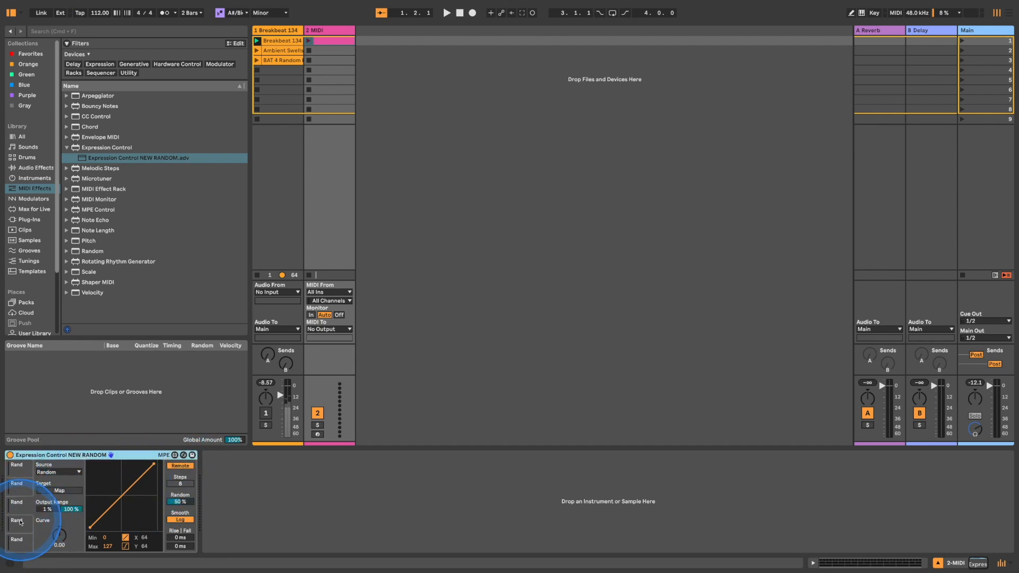
{"action": "left_click", "coordinate": [176, 466]}
{"action": "left_click", "coordinate": [25, 540]}
{"action": "left_click", "coordinate": [184, 467]}
{"action": "left_click", "coordinate": [182, 468]}
{"action": "double_click", "coordinate": [117, 456]}
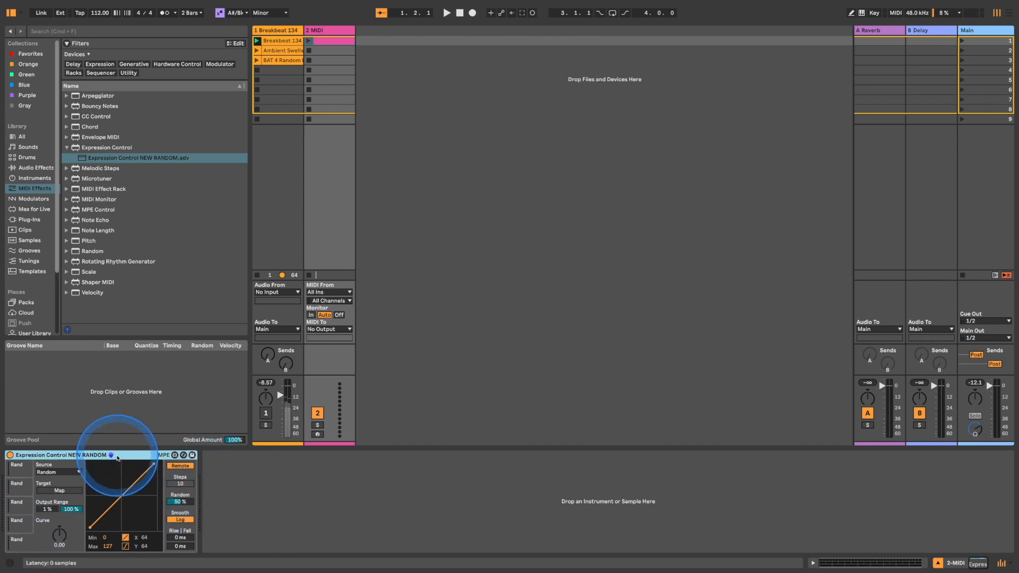
{"action": "double_click", "coordinate": [12, 498]}
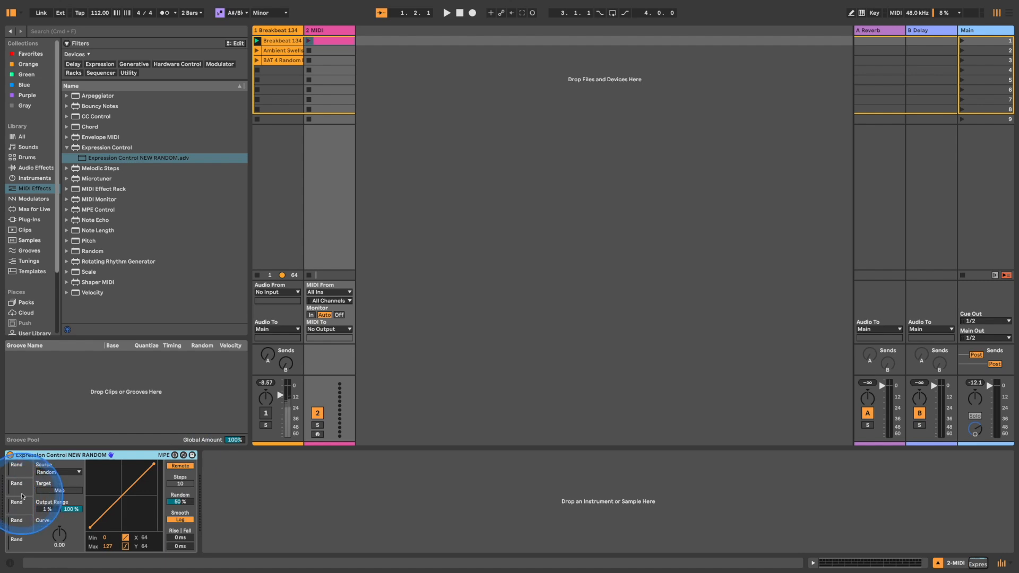
{"action": "left_click", "coordinate": [22, 497]}
Step: Duplicate the Expression Control and map the first device's target to PitchLoop89's left-channel infinite loop on the breakbeat track
{"action": "key", "text": "super+d"}
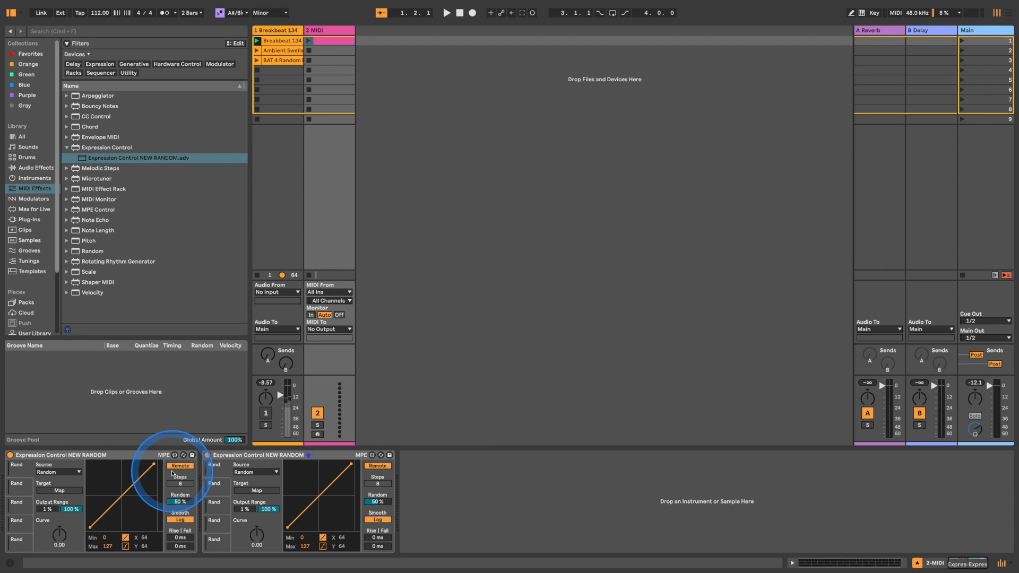
{"action": "left_click", "coordinate": [59, 491]}
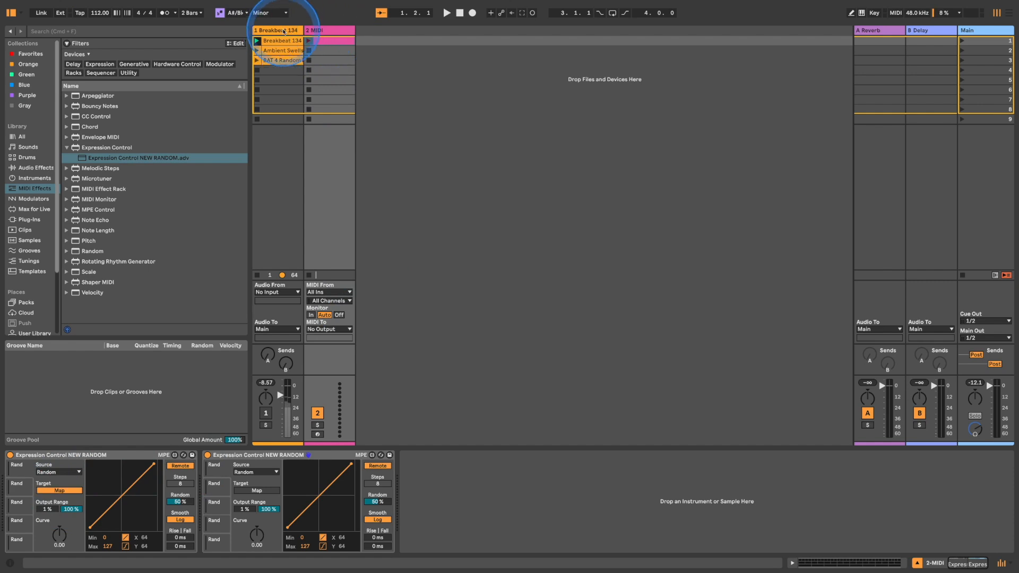
{"action": "left_click", "coordinate": [284, 31]}
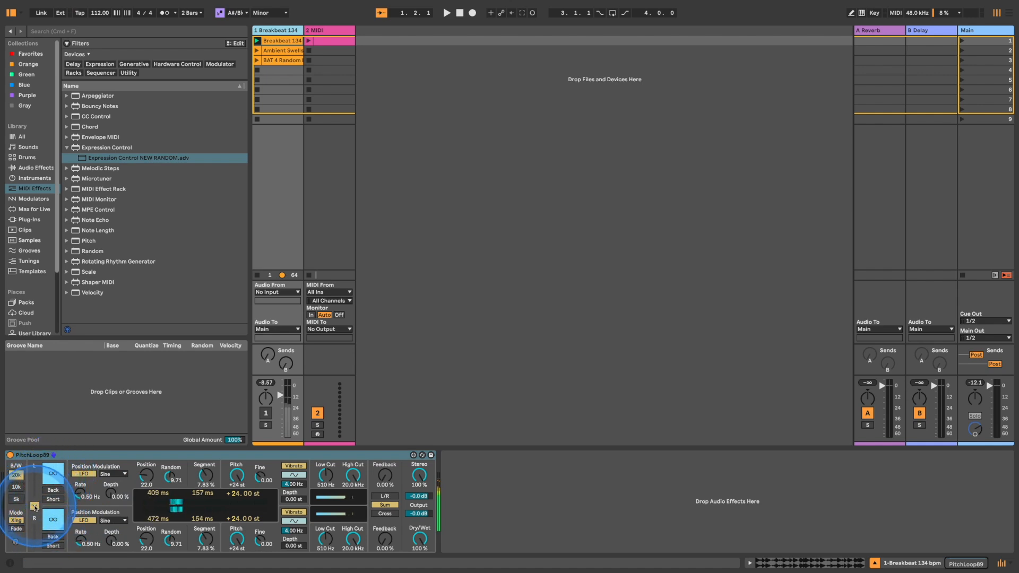
{"action": "left_click", "coordinate": [54, 474]}
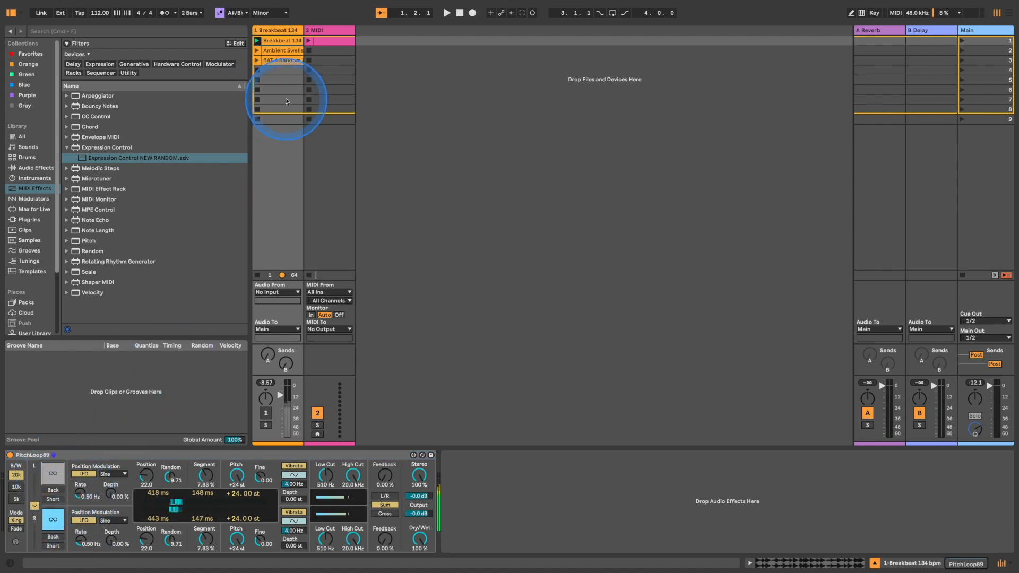
{"action": "left_click", "coordinate": [326, 30]}
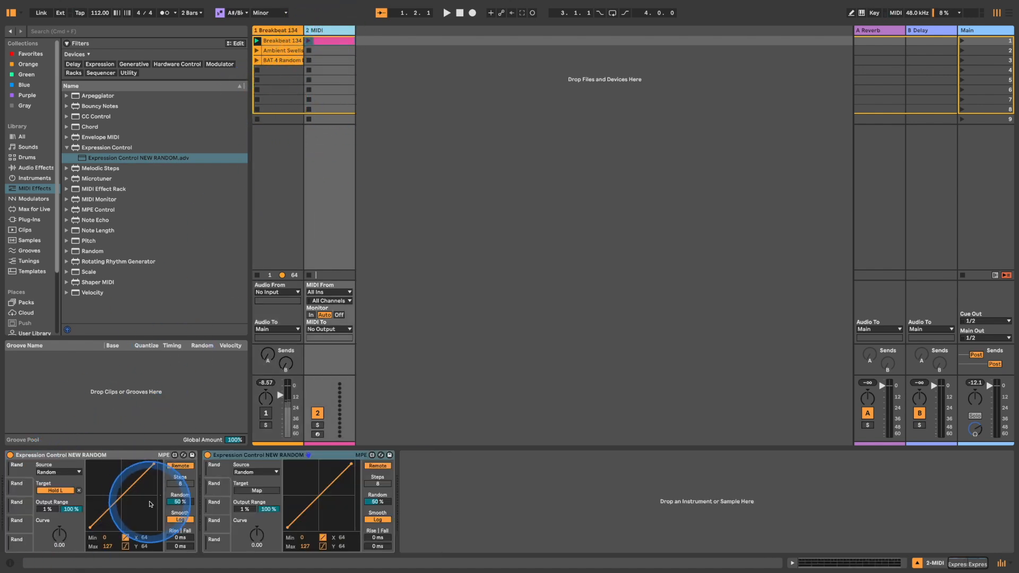
Step: Map the first Expression Control's second and third targets to PitchLoop89's left-channel Back and Short switches on the breakbeat track
{"action": "left_click", "coordinate": [277, 30]}
{"action": "left_click", "coordinate": [327, 32]}
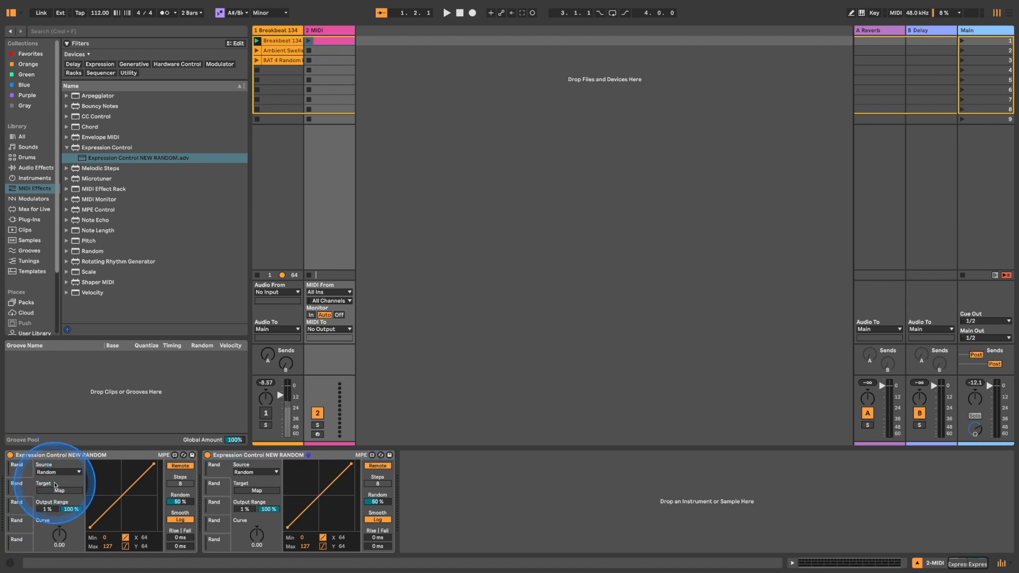
{"action": "key", "text": "Left"}
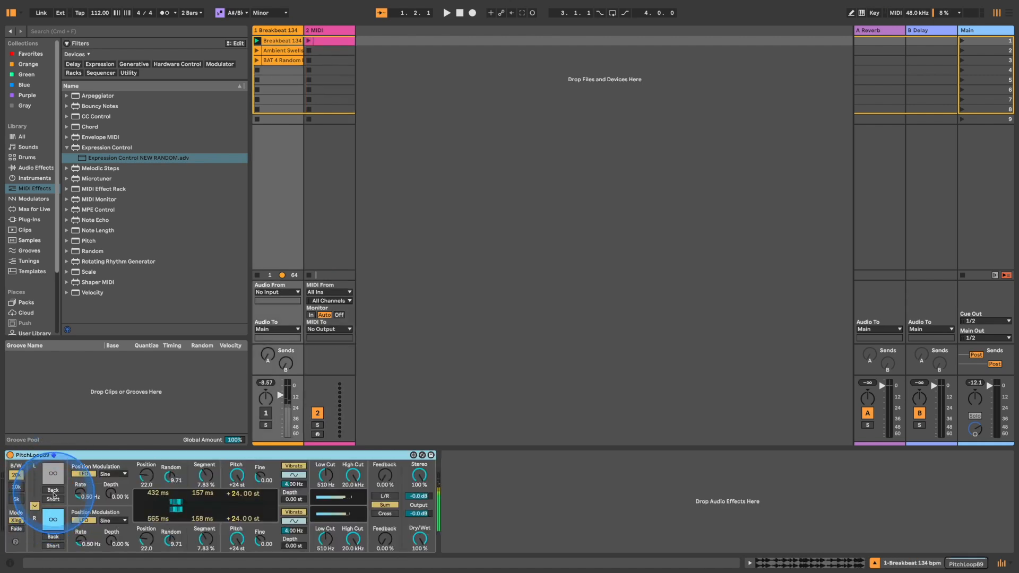
{"action": "left_click", "coordinate": [59, 491]}
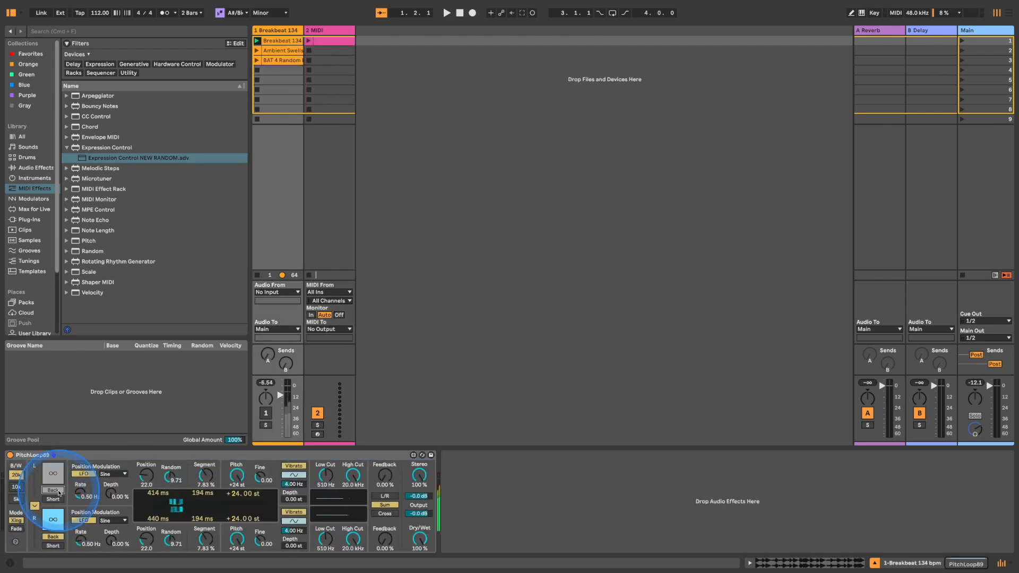
{"action": "key", "text": "Right"}
{"action": "left_click", "coordinate": [59, 491]}
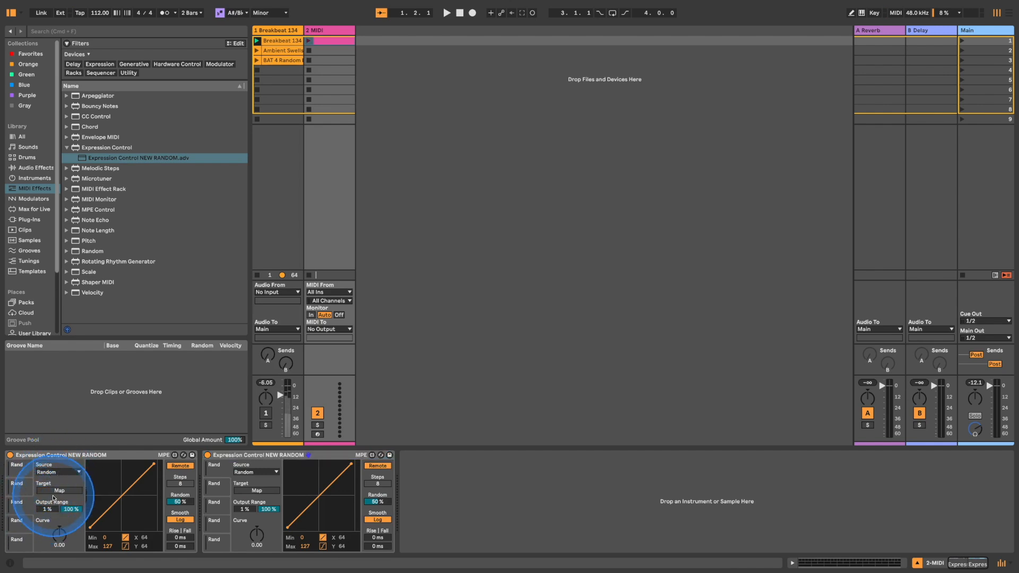
{"action": "key", "text": "Left"}
{"action": "left_click", "coordinate": [53, 500]}
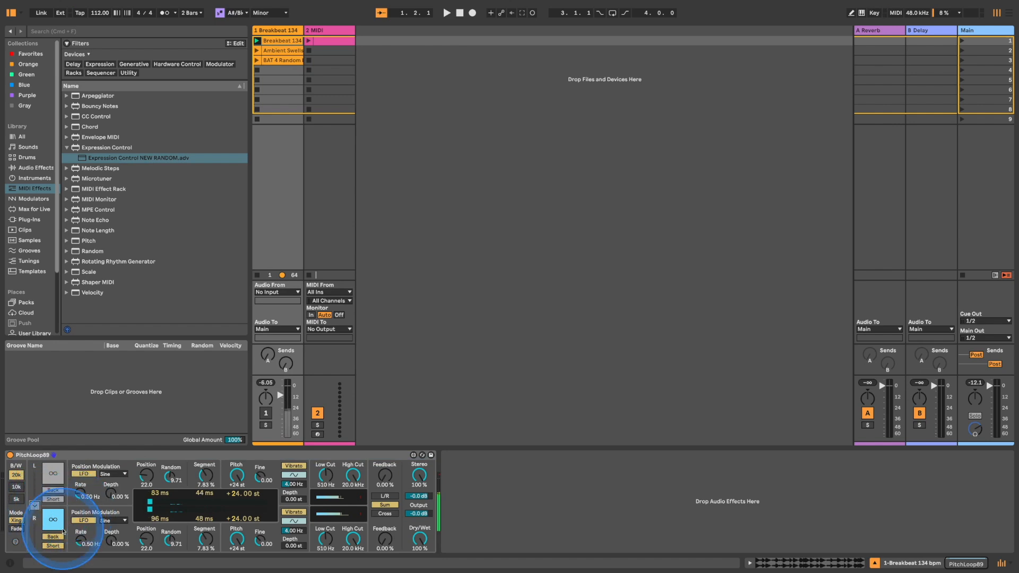
Step: Map the second Expression Control's first two targets to PitchLoop89's right-channel infinite loop and Back switch
{"action": "key", "text": "Right"}
{"action": "left_click", "coordinate": [248, 491]}
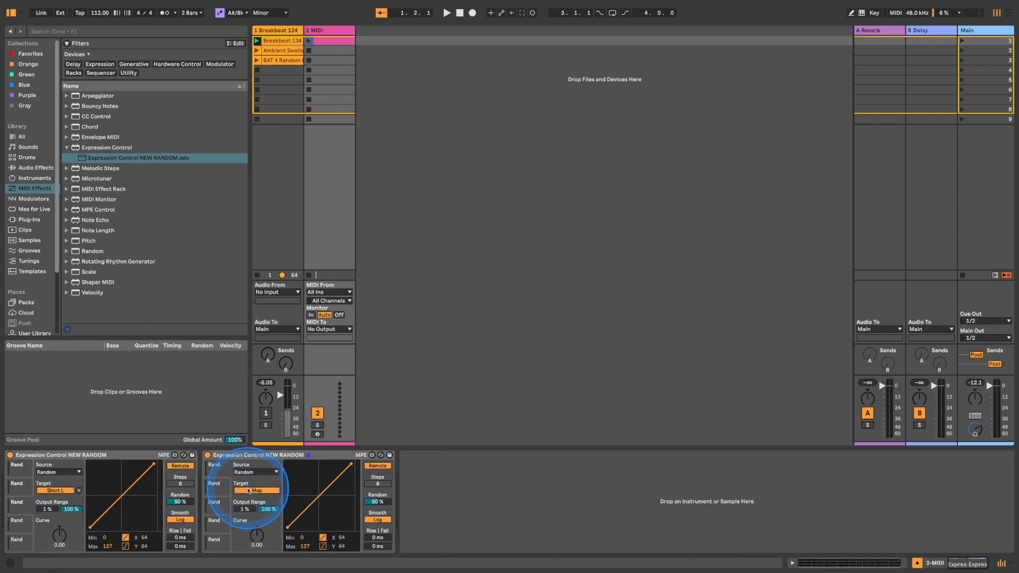
{"action": "key", "text": "Left"}
{"action": "left_click", "coordinate": [48, 528]}
{"action": "key", "text": "Right"}
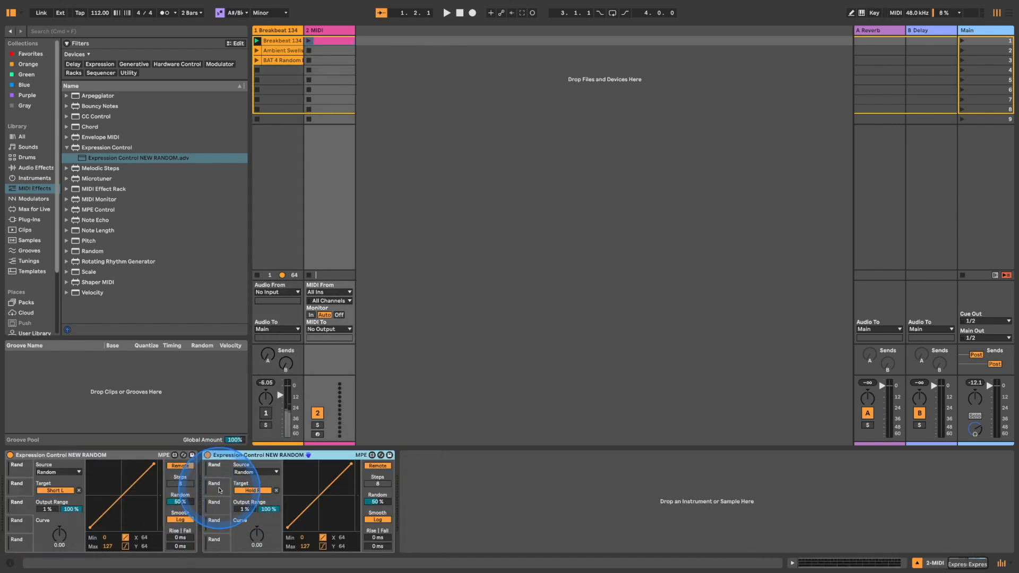
{"action": "key", "text": "Left"}
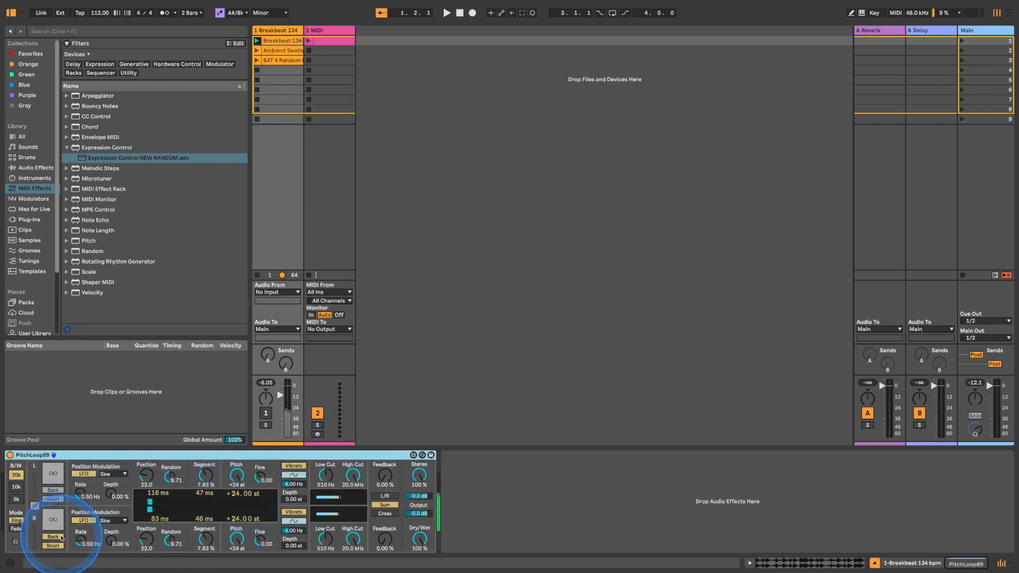
{"action": "left_click", "coordinate": [60, 538]}
Step: Map the second Expression Control's third target to PitchLoop89's right-channel Short switch
{"action": "key", "text": "Right"}
{"action": "left_click", "coordinate": [225, 505]}
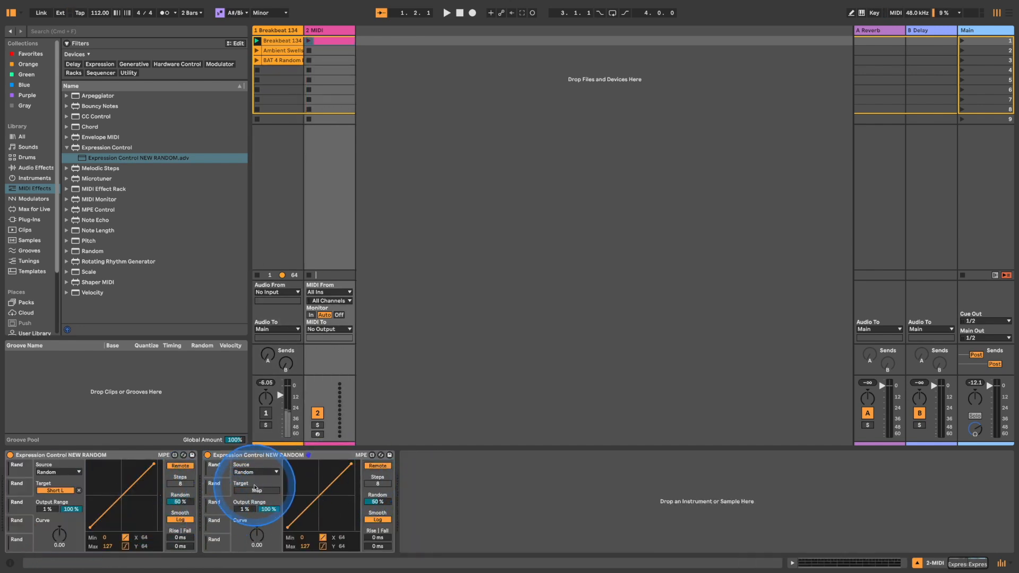
{"action": "left_click", "coordinate": [255, 490]}
{"action": "key", "text": "Left"}
{"action": "left_click", "coordinate": [52, 547]}
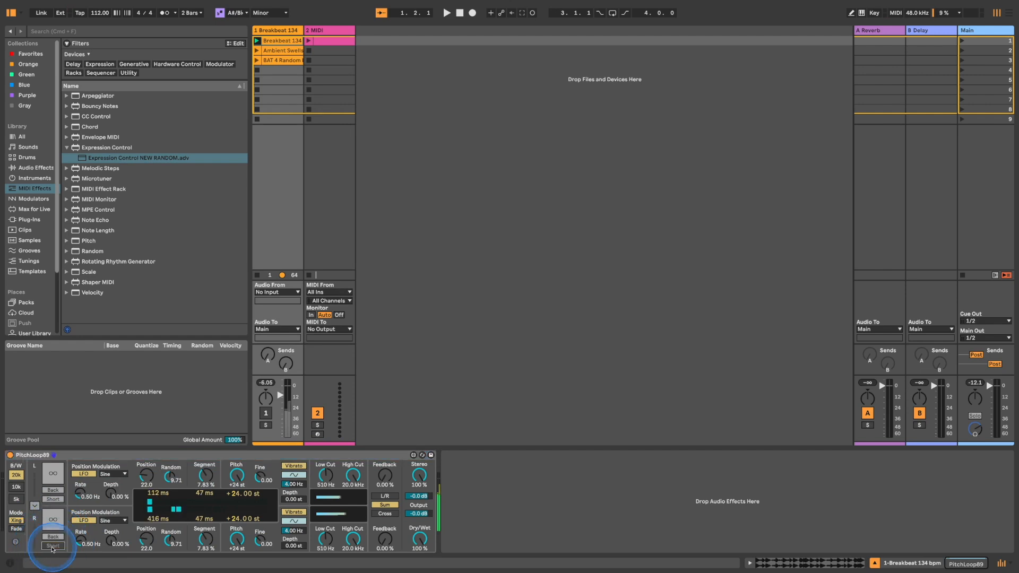
Step: Map the first Expression Control's last two targets to PitchLoop89's left-channel Segment and Position parameters
{"action": "key", "text": "Right"}
{"action": "left_click", "coordinate": [59, 490]}
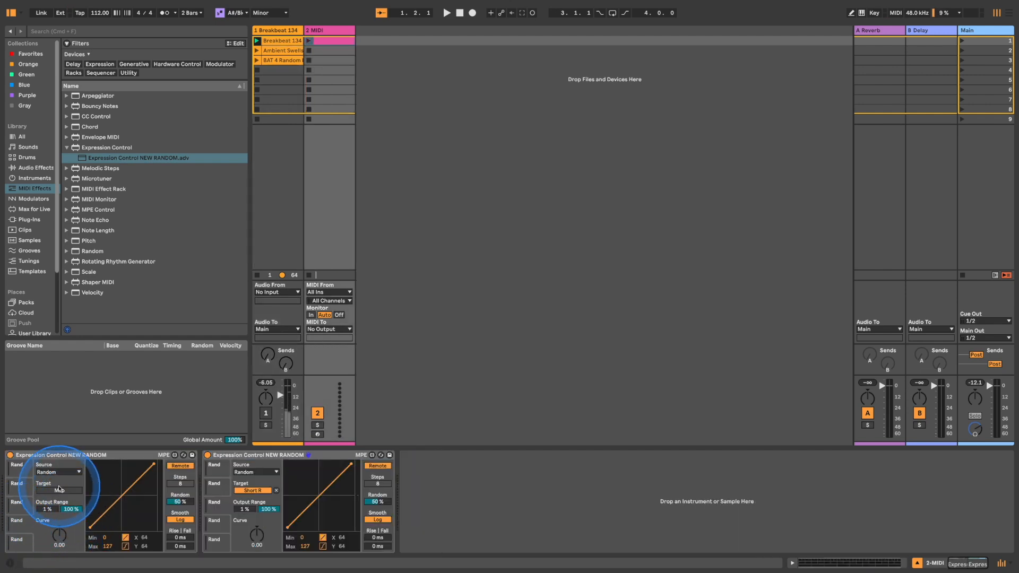
{"action": "key", "text": "Left"}
{"action": "left_click", "coordinate": [205, 475]}
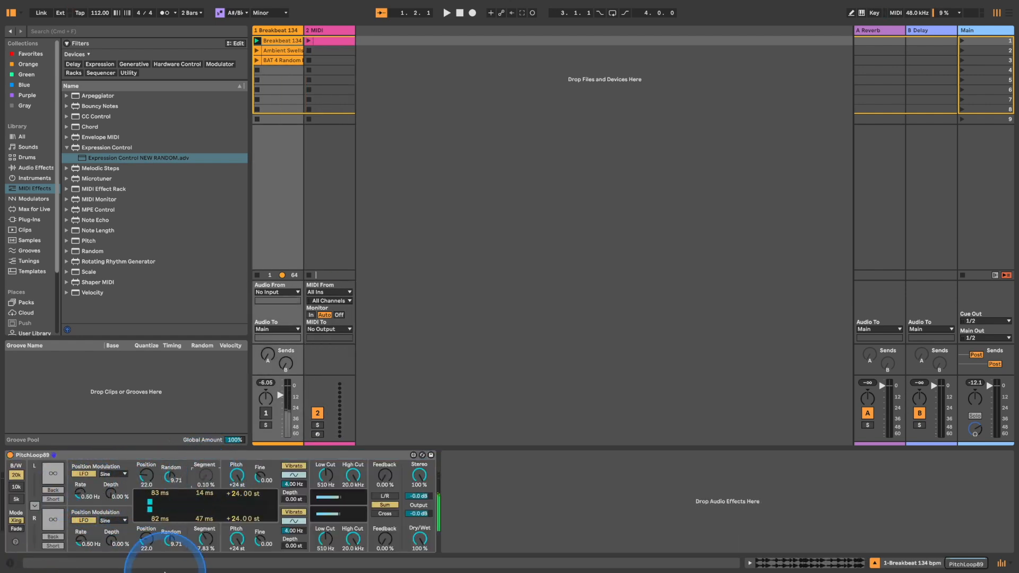
{"action": "key", "text": "Right"}
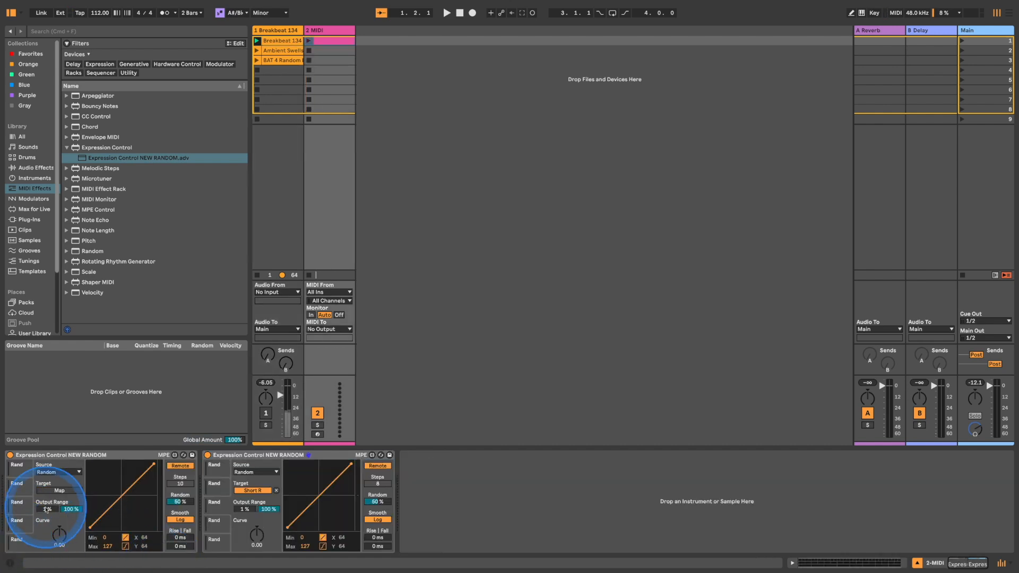
{"action": "left_click", "coordinate": [56, 490]}
{"action": "key", "text": "Left"}
{"action": "left_click", "coordinate": [148, 478]}
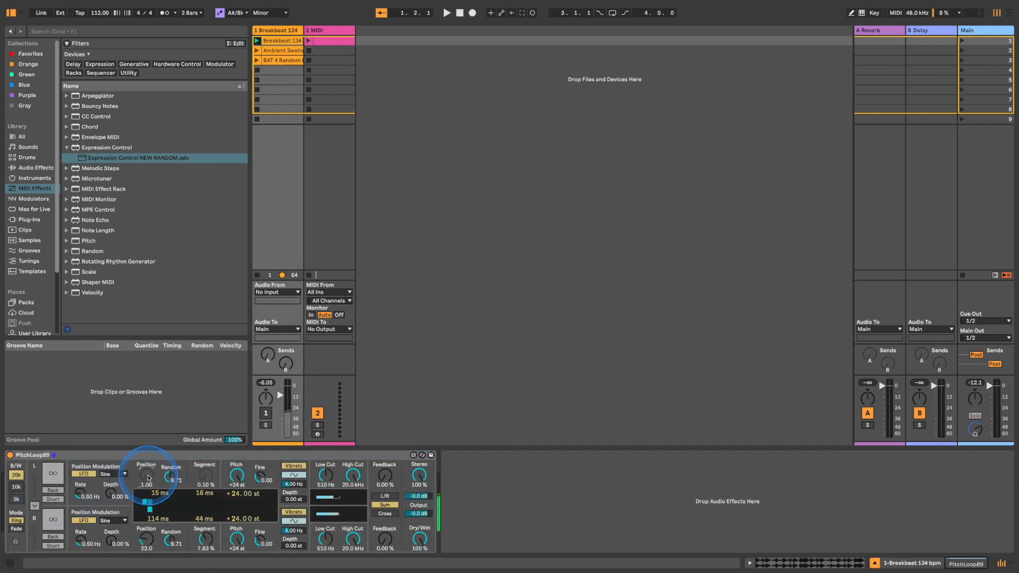
Step: Map the second Expression Control's last two targets to PitchLoop89's right-channel Segment and Position parameters
{"action": "key", "text": "Right"}
{"action": "left_click", "coordinate": [217, 530]}
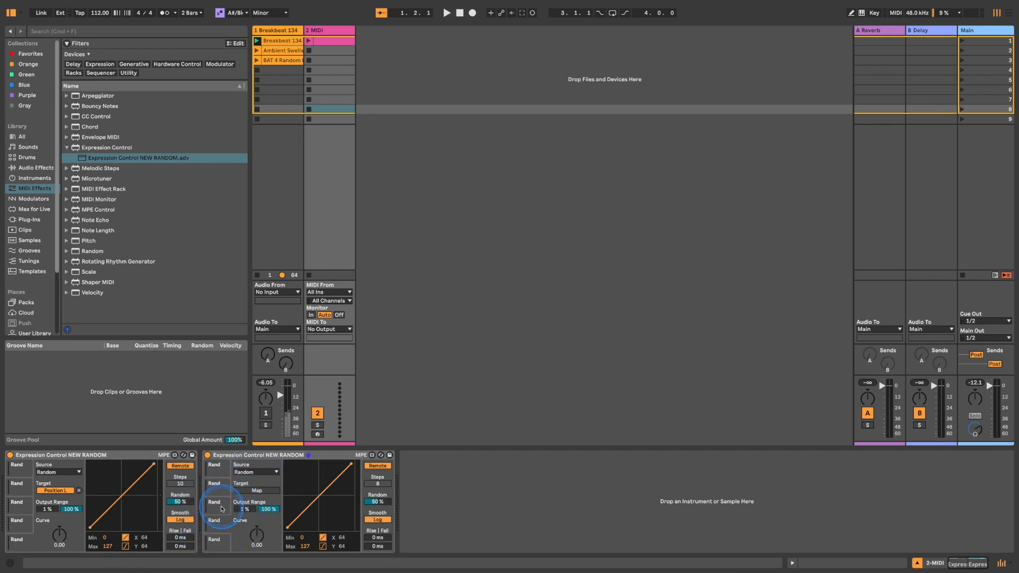
{"action": "key", "text": "Left"}
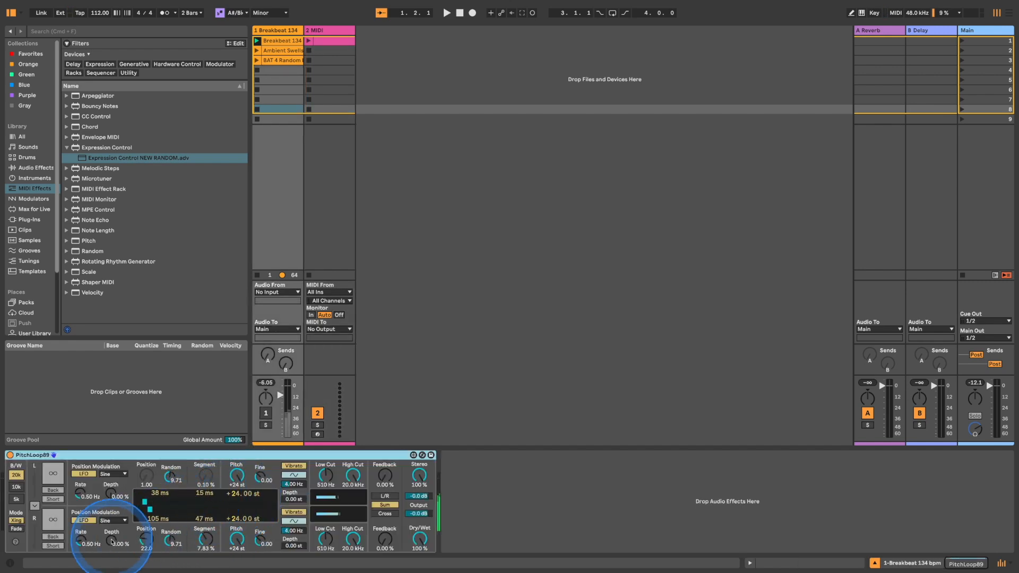
{"action": "left_click_drag", "start_coordinate": [208, 540], "coordinate": [193, 572]}
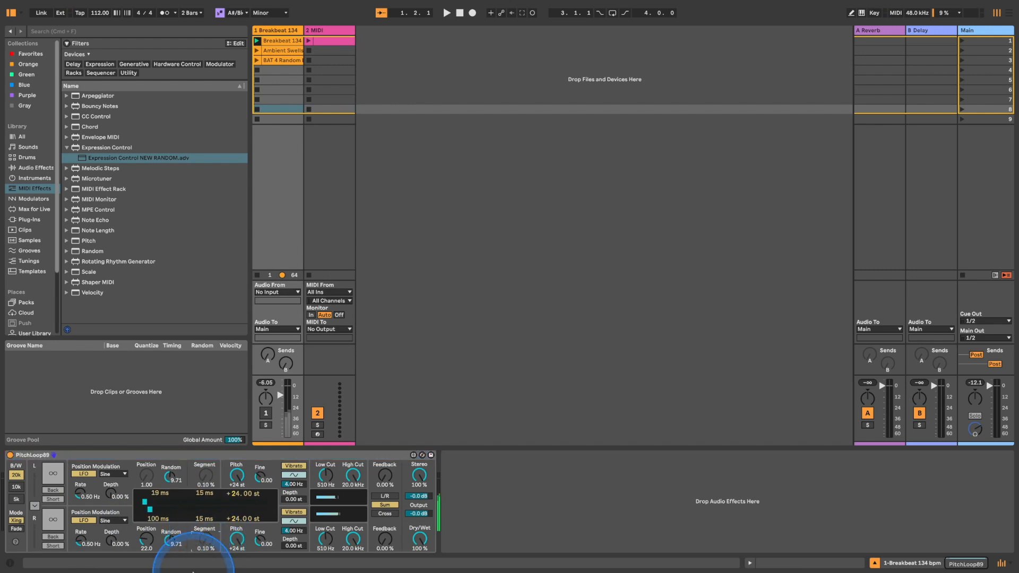
{"action": "key", "text": "Right"}
{"action": "left_click", "coordinate": [252, 490]}
{"action": "key", "text": "Left"}
{"action": "left_click", "coordinate": [148, 541]}
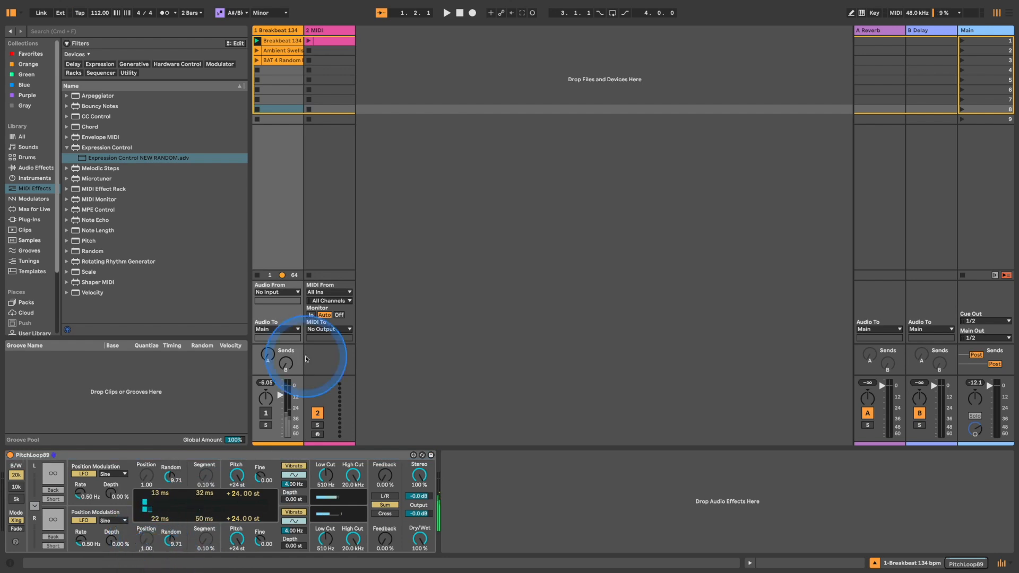
Step: Unmute the breakbeat track and play it with the MIDI clip while showing PitchLoop89's modulated parameters
{"action": "left_click", "coordinate": [266, 413]}
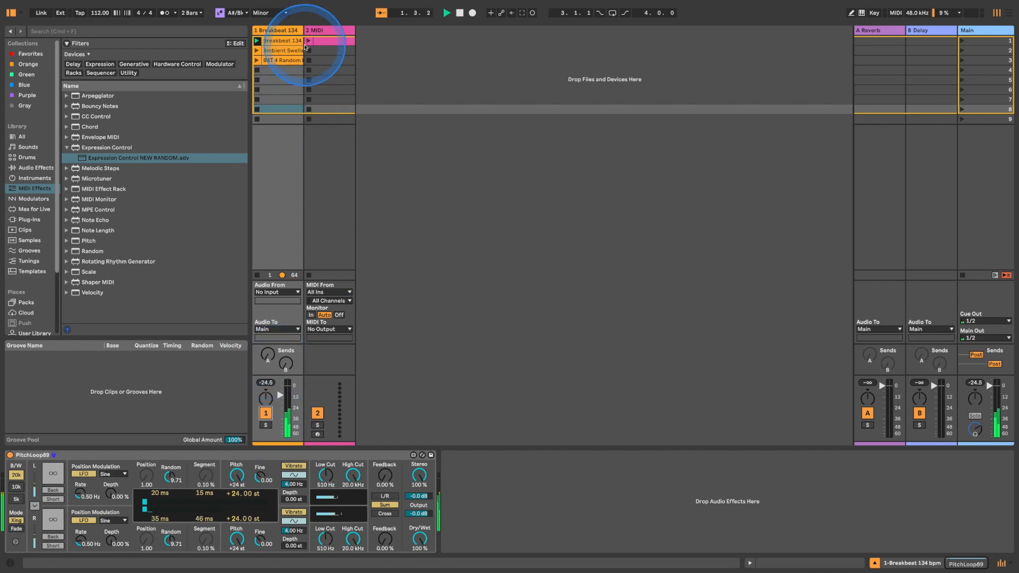
{"action": "left_click", "coordinate": [329, 40]}
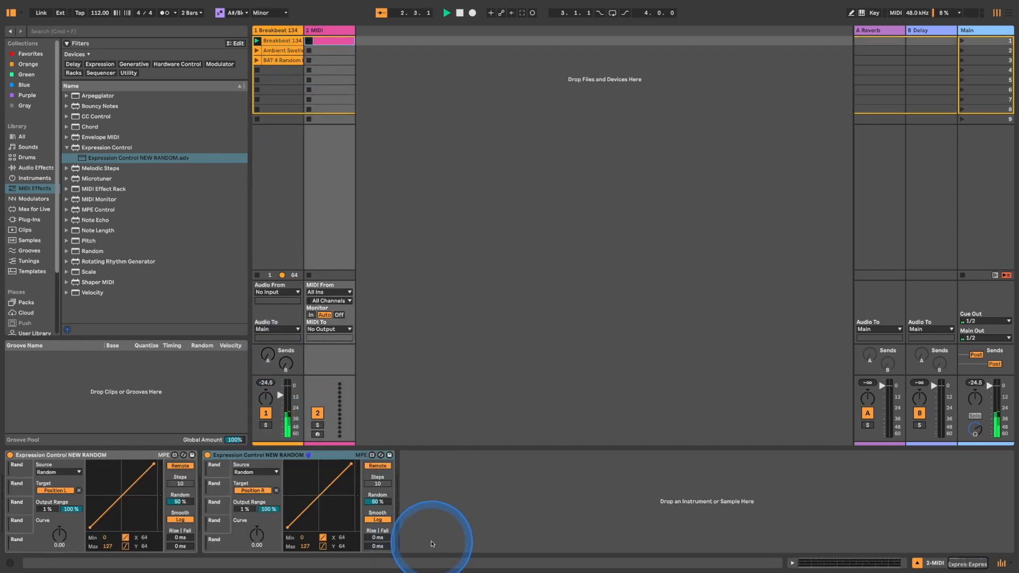
{"action": "left_click", "coordinate": [285, 34]}
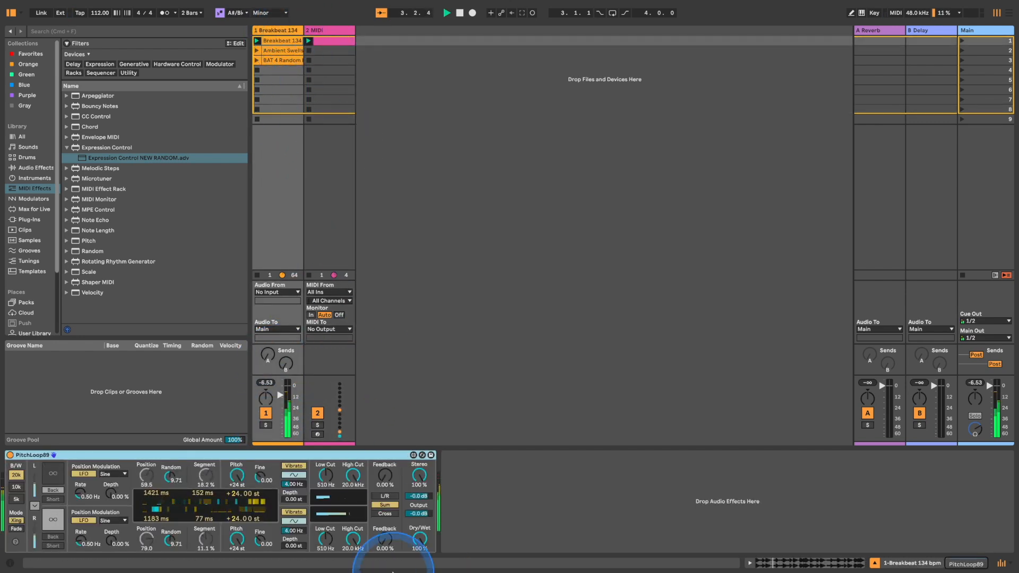
{"action": "key", "text": "XF86AudioRaiseVolume"}
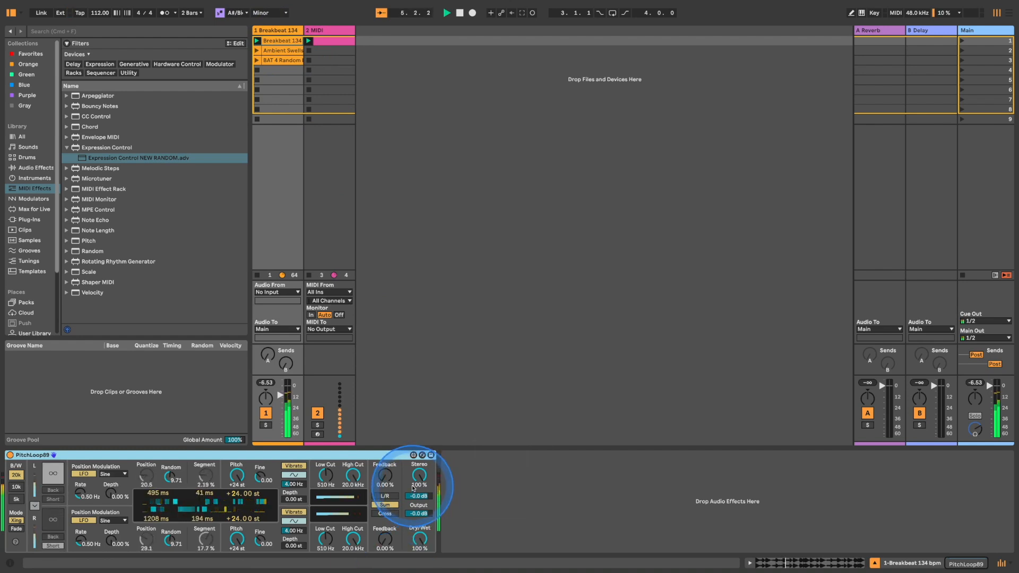
Step: Mute the breakbeat track, then open the MIDI clip with all its notes selected and the lanes below the piano roll shown
{"action": "left_click", "coordinate": [267, 413]}
{"action": "left_click", "coordinate": [327, 39]}
{"action": "double_click", "coordinate": [328, 39]}
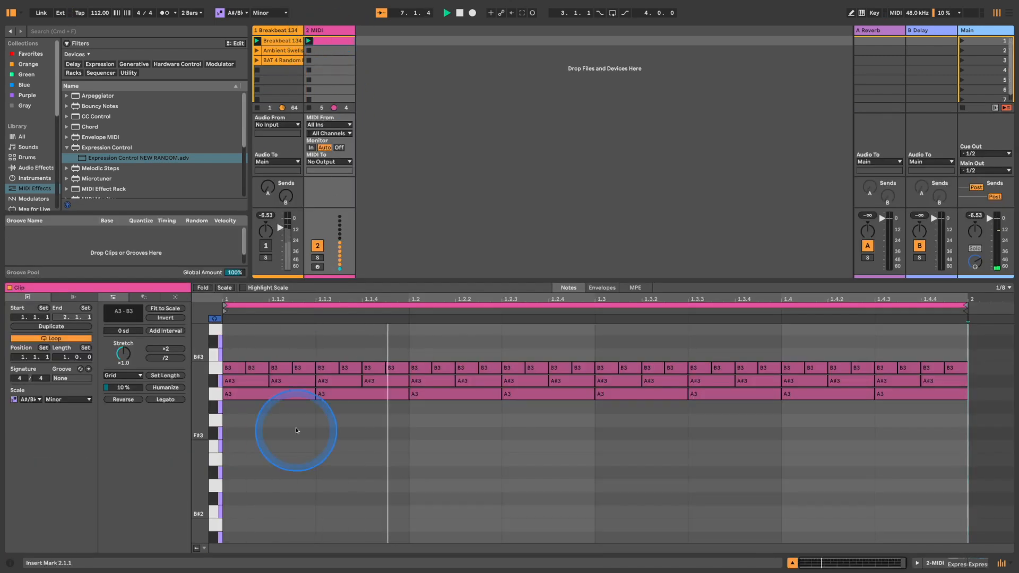
{"action": "key", "text": "super+a"}
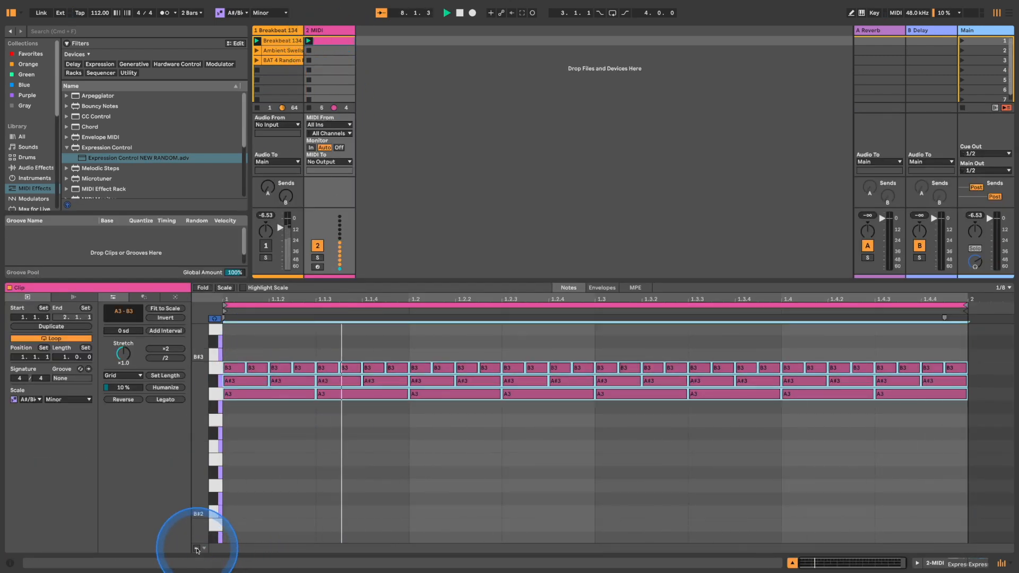
{"action": "left_click", "coordinate": [197, 548]}
{"action": "left_click_drag", "start_coordinate": [234, 485], "coordinate": [235, 488]}
Step: Unmute the breakbeat track and set PitchLoop89's Low Cut to 532 Hz for the left channel and 711 Hz for the right
{"action": "left_click", "coordinate": [265, 246]}
{"action": "left_click", "coordinate": [279, 32]}
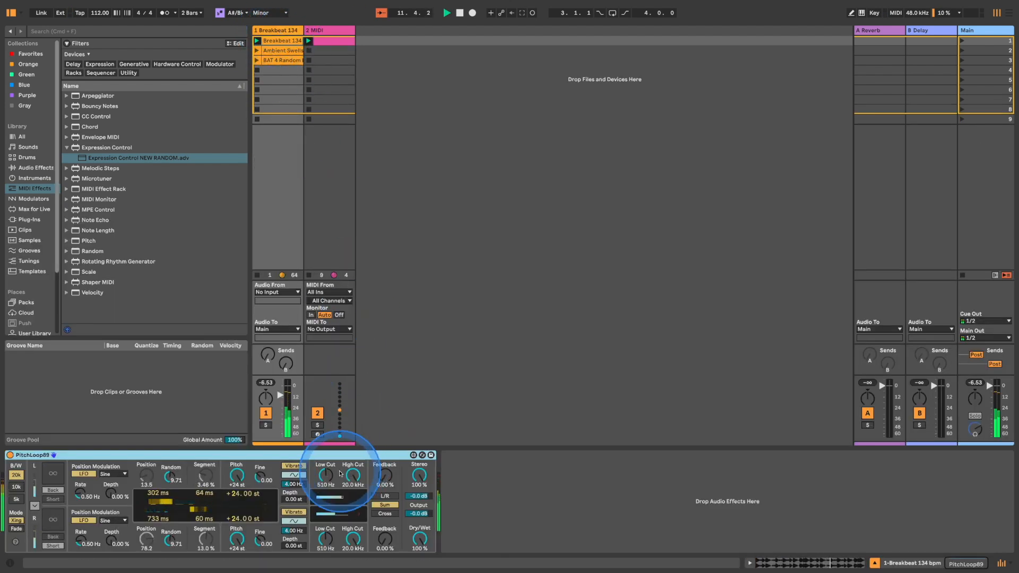
{"action": "left_click_drag", "start_coordinate": [326, 476], "coordinate": [327, 502]}
{"action": "left_click_drag", "start_coordinate": [325, 540], "coordinate": [327, 563]}
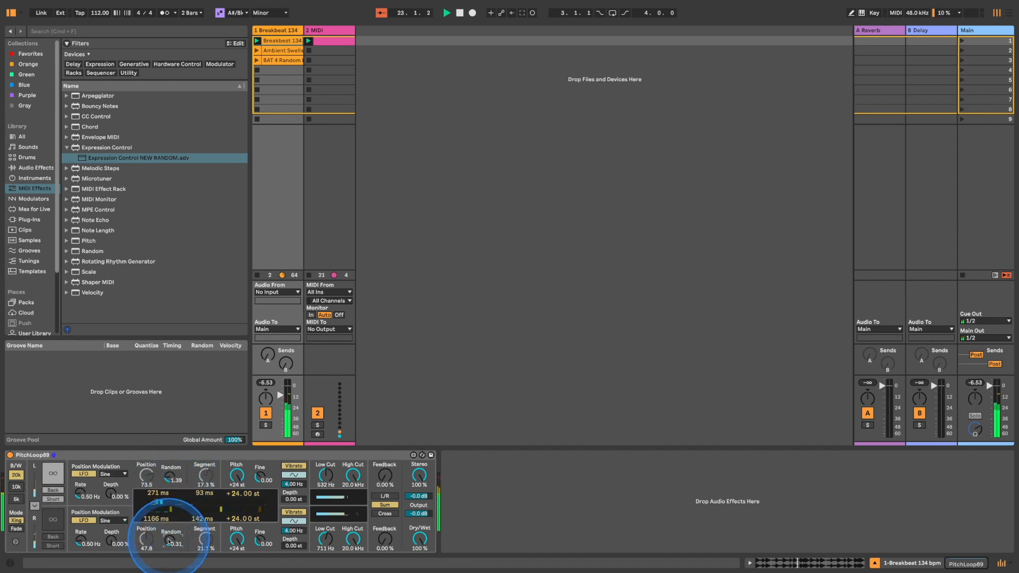
Step: Mute the breakbeat track and group it together with the MIDI track
{"action": "left_click", "coordinate": [266, 414]}
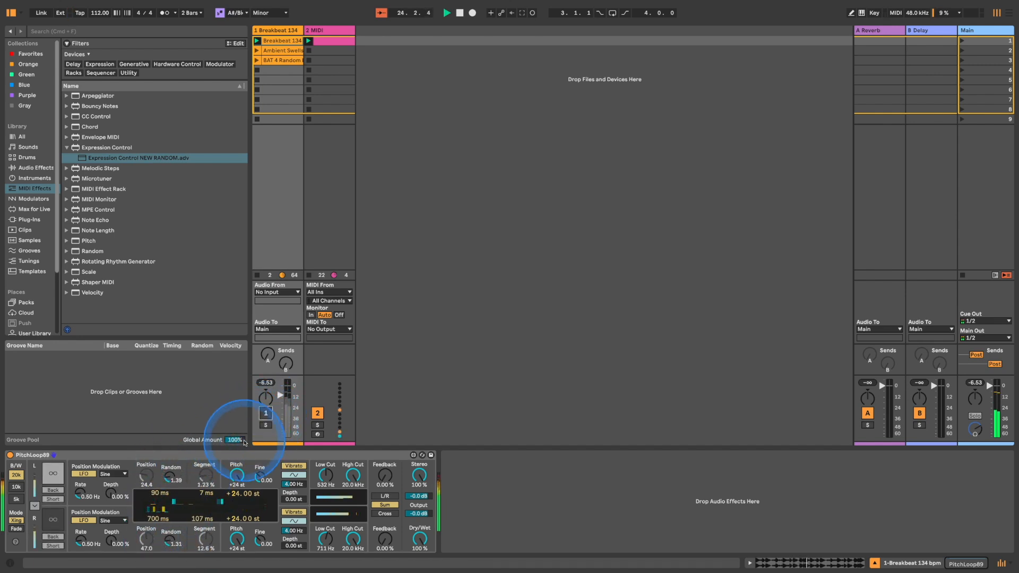
{"action": "left_click", "coordinate": [287, 47]}
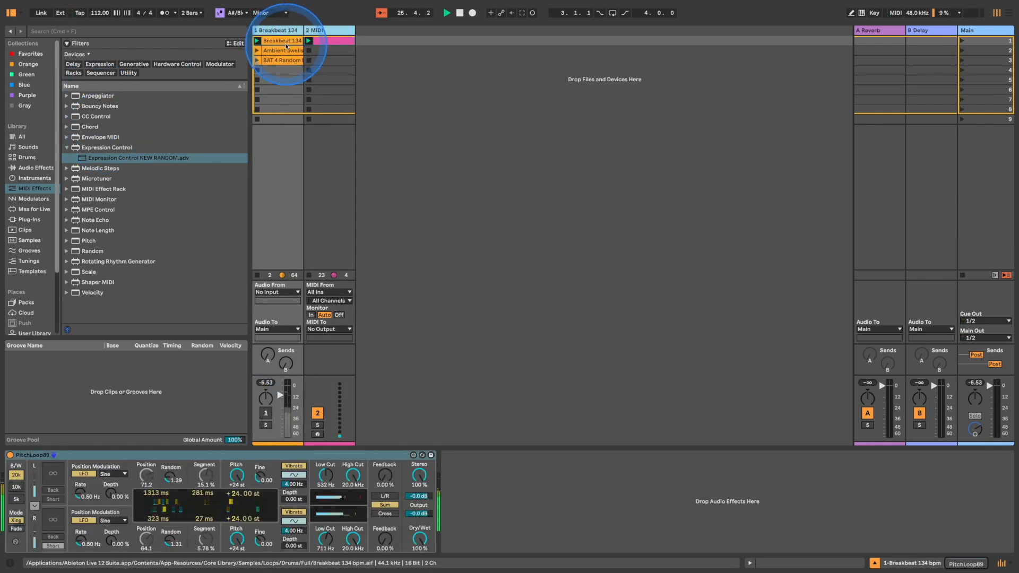
{"action": "key", "text": "super+g"}
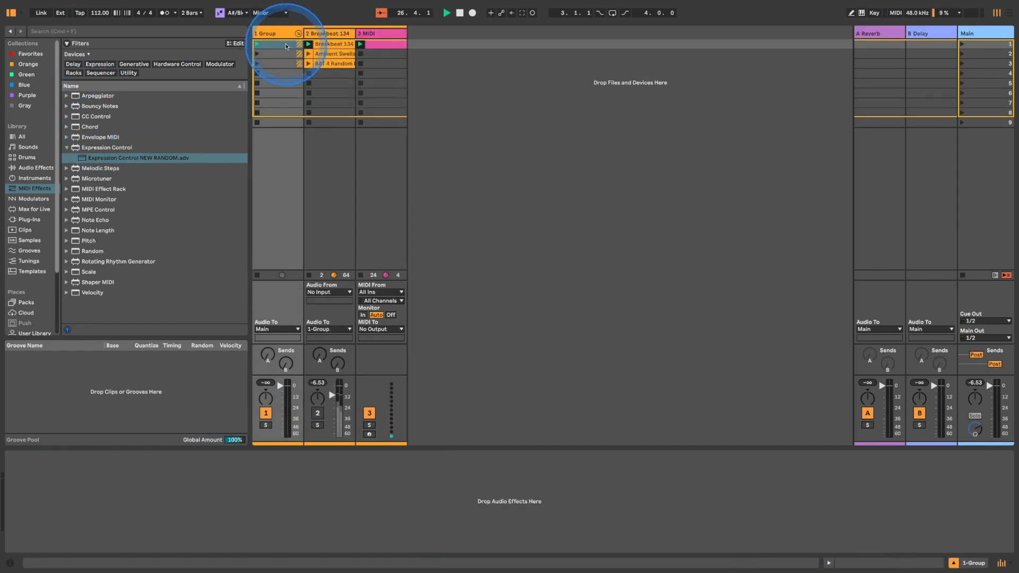
Step: Check the devices on the breakbeat and MIDI tracks inside the group, and solo the breakbeat track
{"action": "left_click", "coordinate": [318, 34]}
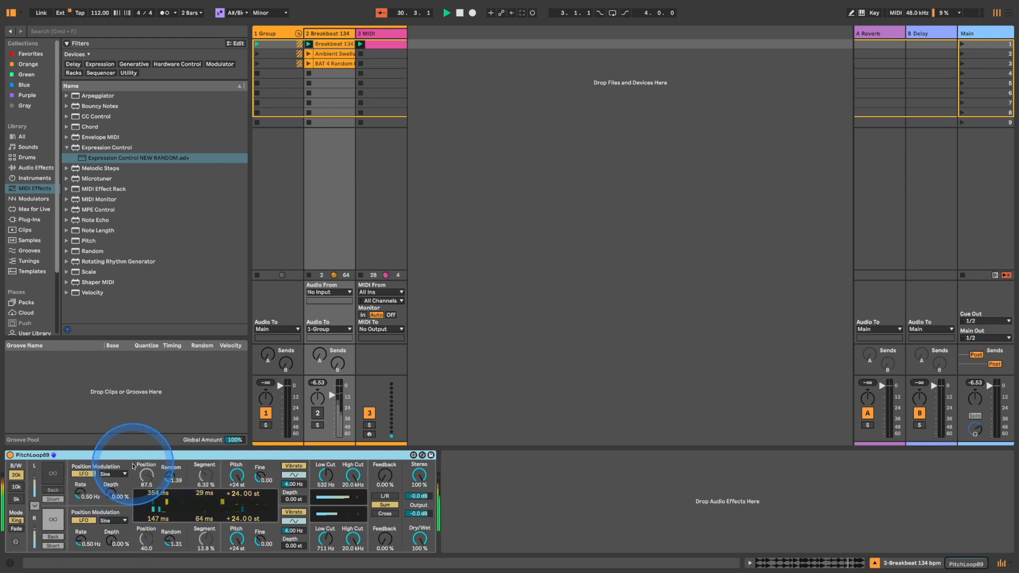
{"action": "left_click", "coordinate": [380, 34]}
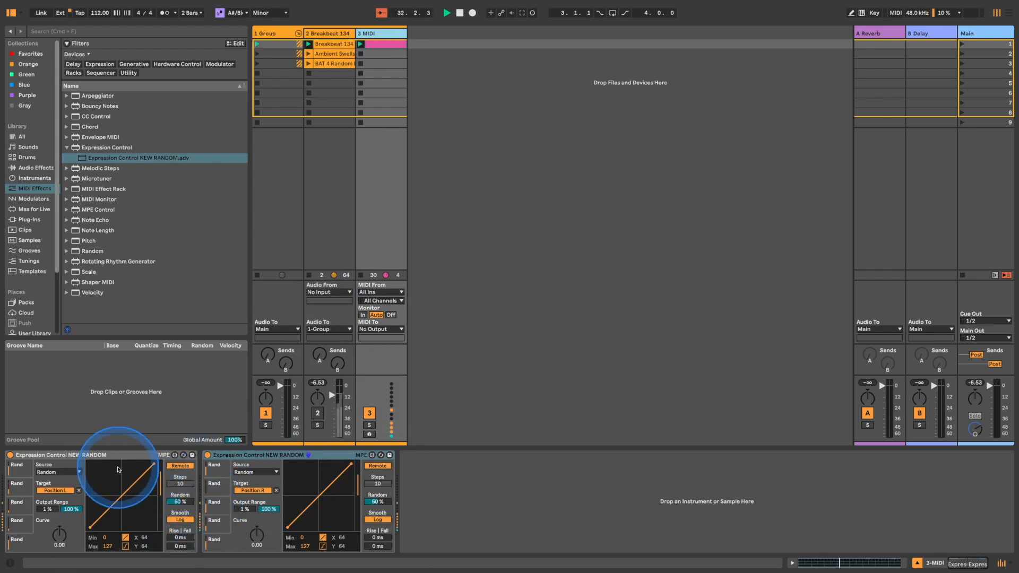
{"action": "left_click", "coordinate": [330, 34]}
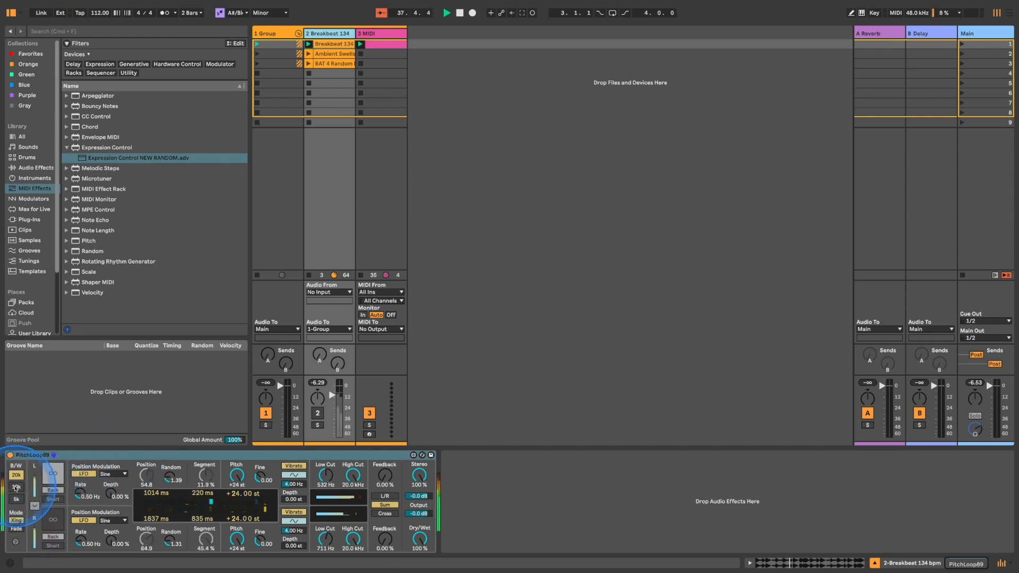
{"action": "left_click", "coordinate": [320, 426]}
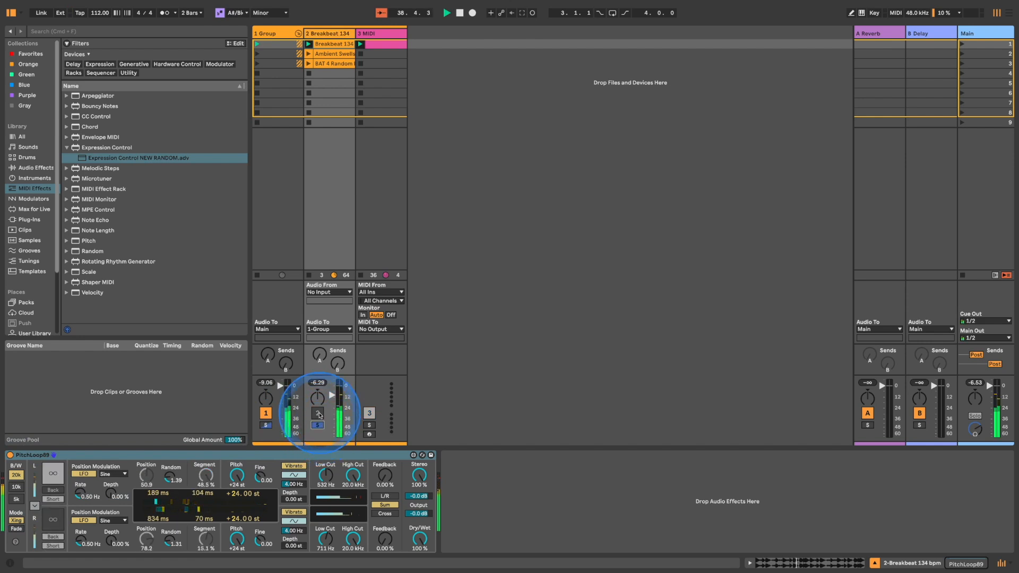
Step: Mute the group track and wrap PitchLoop89 in an Audio Effect Rack
{"action": "left_click", "coordinate": [226, 453]}
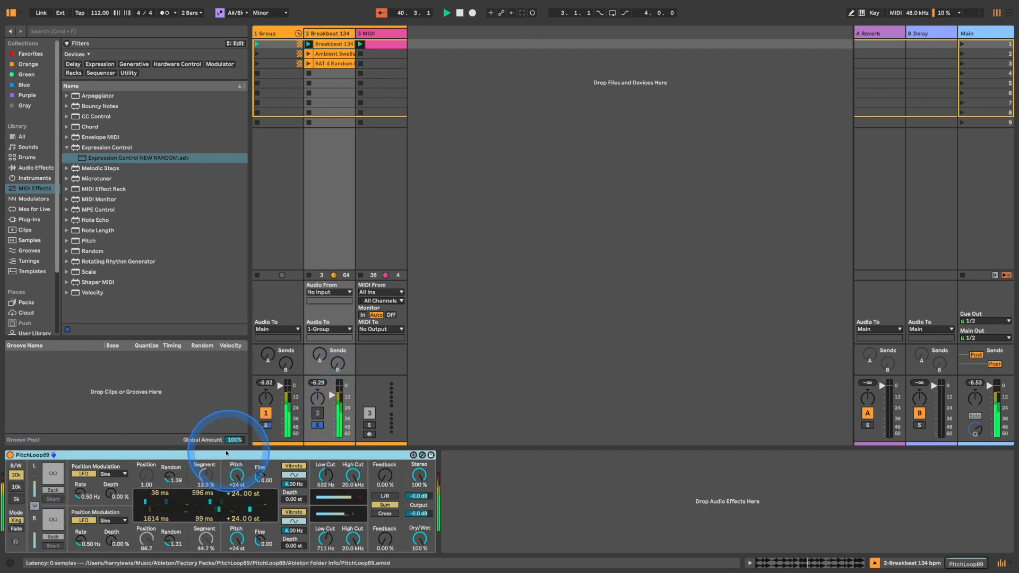
{"action": "left_click", "coordinate": [266, 413]}
{"action": "left_click", "coordinate": [79, 455]}
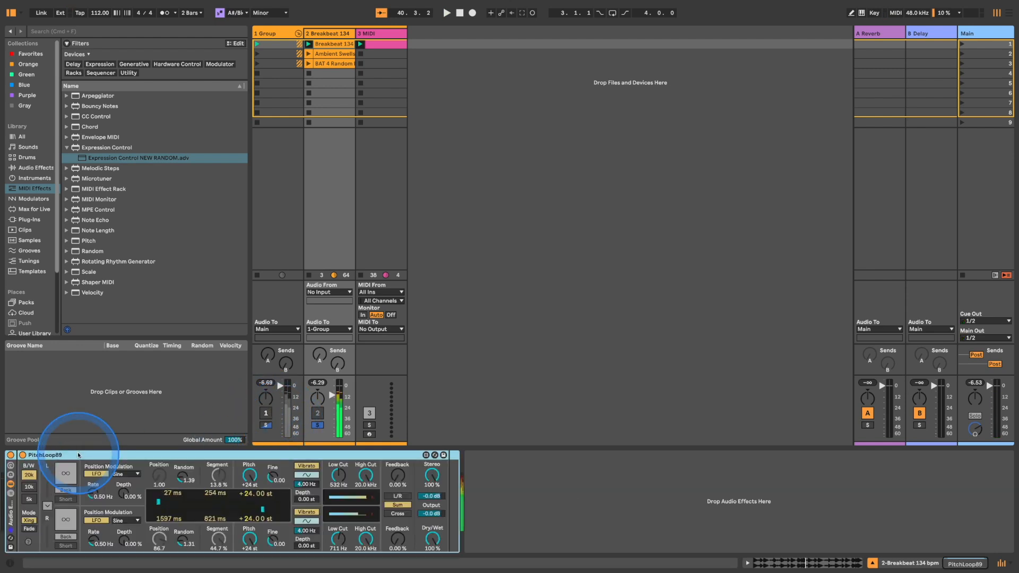
Step: Wrap PitchLoop89 in an Audio Effect Rack and duplicate its chain twice, setting the bandwidth to 10k on the second chain and 5k on the third
{"action": "key", "text": "super+g"}
{"action": "left_click", "coordinate": [39, 480]}
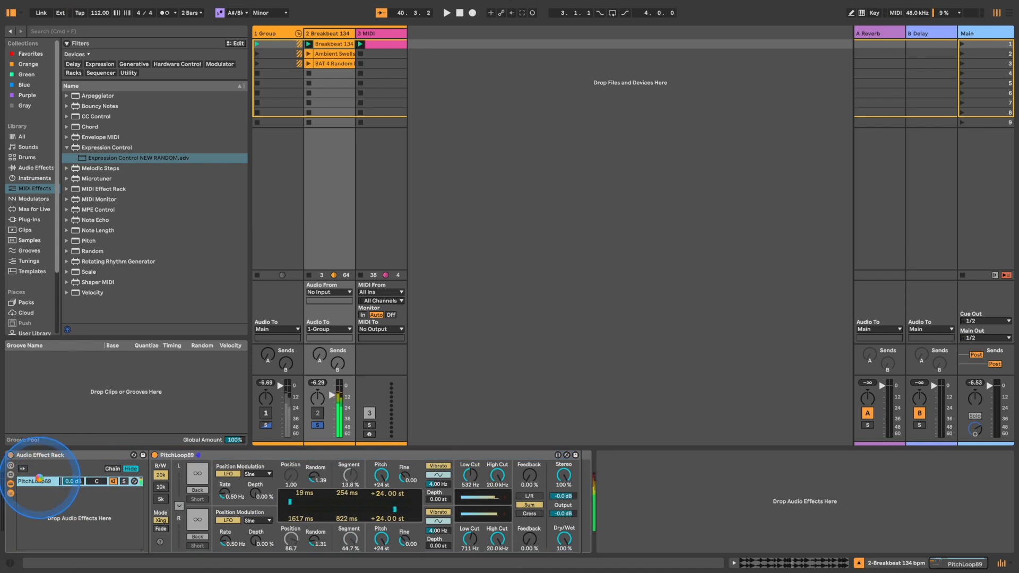
{"action": "key", "text": "super+d"}
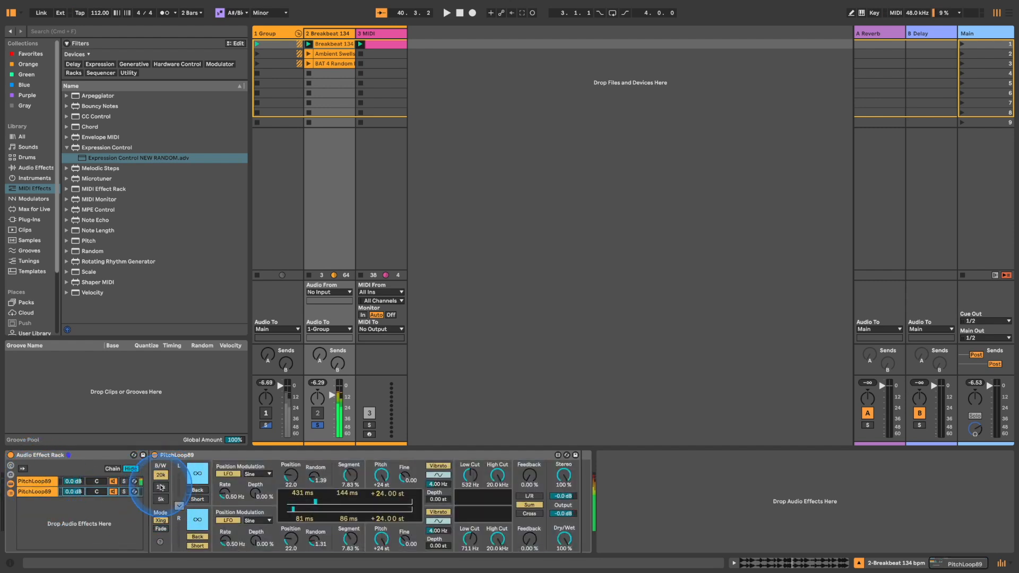
{"action": "left_click", "coordinate": [46, 493]}
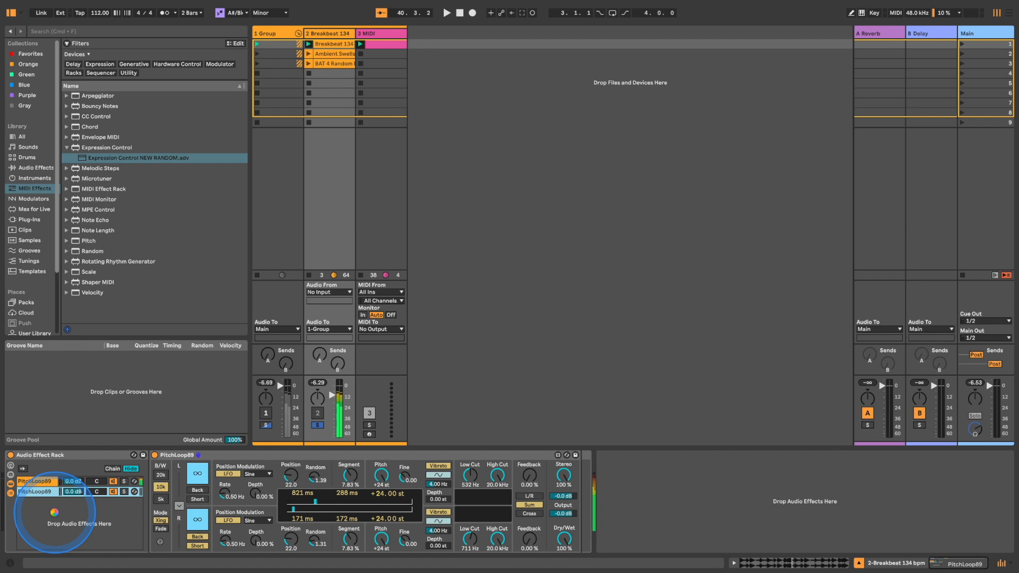
{"action": "key", "text": "super+d"}
{"action": "left_click", "coordinate": [161, 499]}
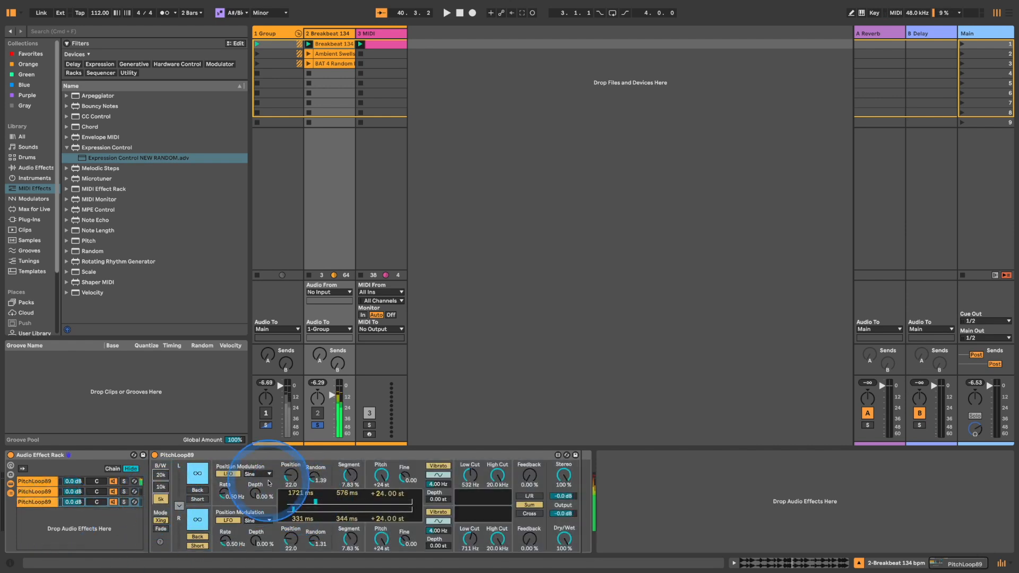
Step: Set both position modulations of the third chain's PitchLoop89 to Random, with depths of 100% for the left channel and 96.1% for the right
{"action": "left_click", "coordinate": [257, 474]}
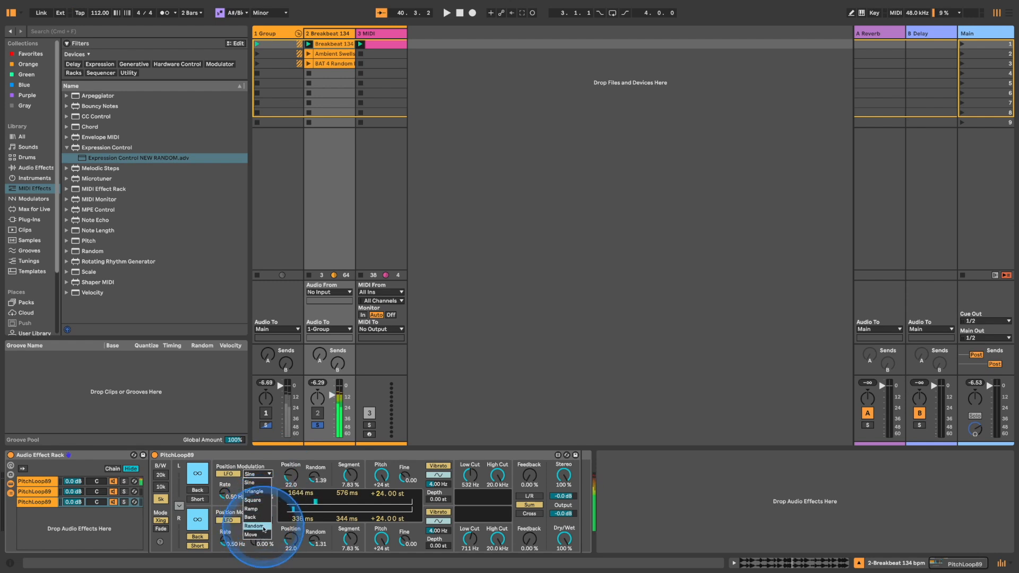
{"action": "left_click", "coordinate": [260, 525]}
{"action": "left_click_drag", "start_coordinate": [256, 486], "coordinate": [257, 473]}
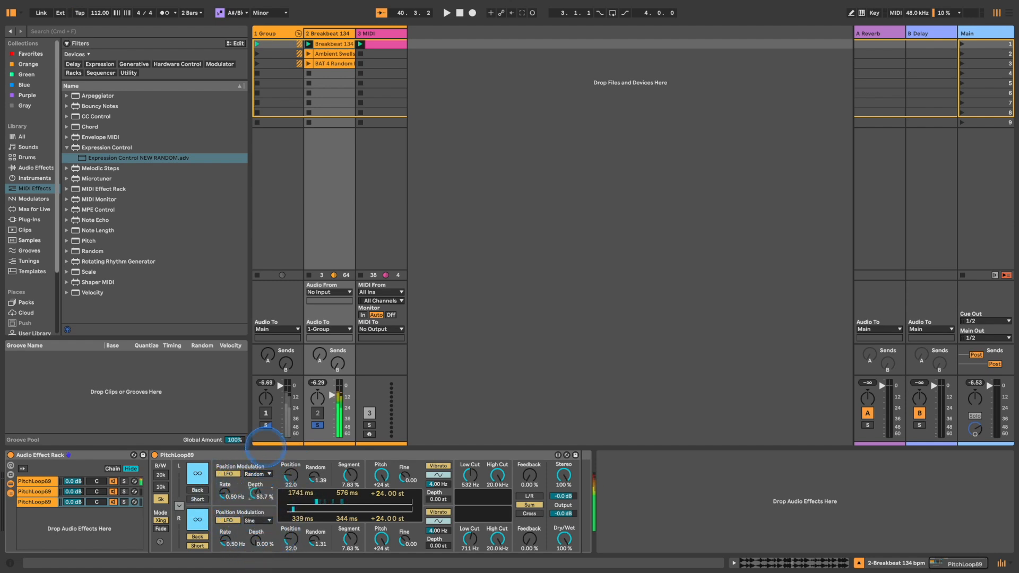
{"action": "left_click", "coordinate": [258, 521]}
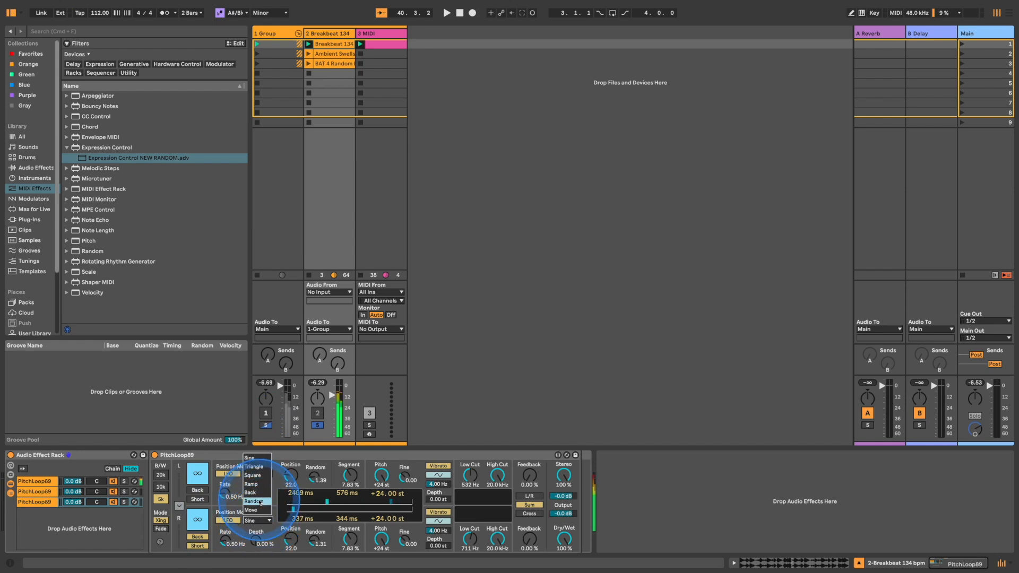
Step: Turn off freeze in the second chain, unmute the group track, and audition that chain soloed with the Breakbeat 134 clip
{"action": "left_click", "coordinate": [36, 491]}
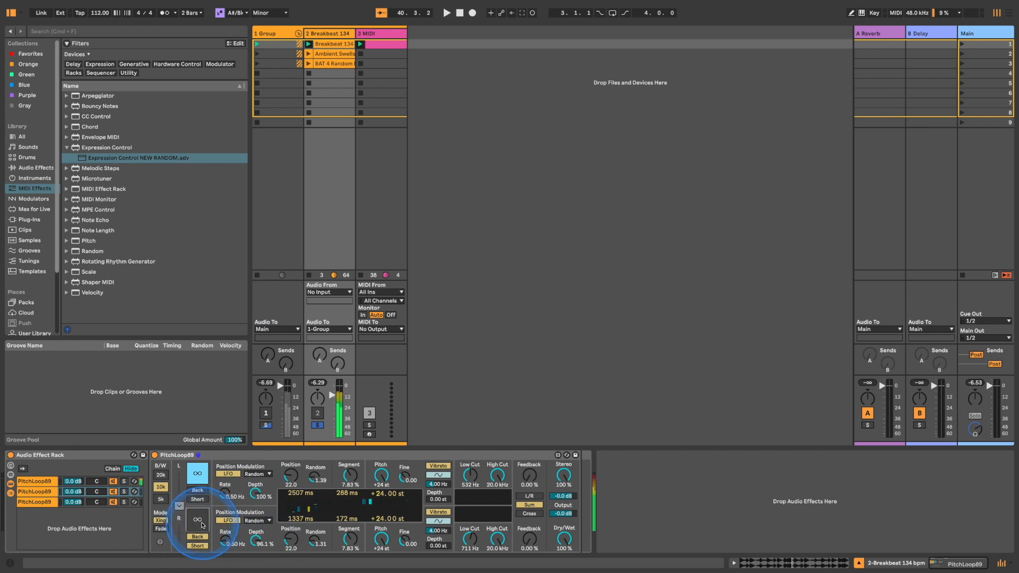
{"action": "left_click", "coordinate": [196, 480]}
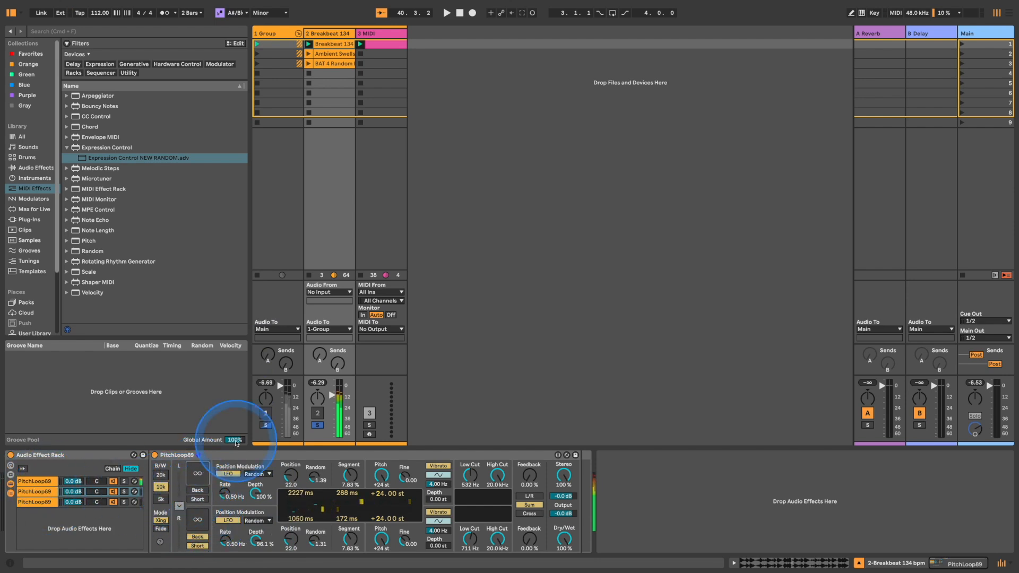
{"action": "left_click", "coordinate": [265, 413]}
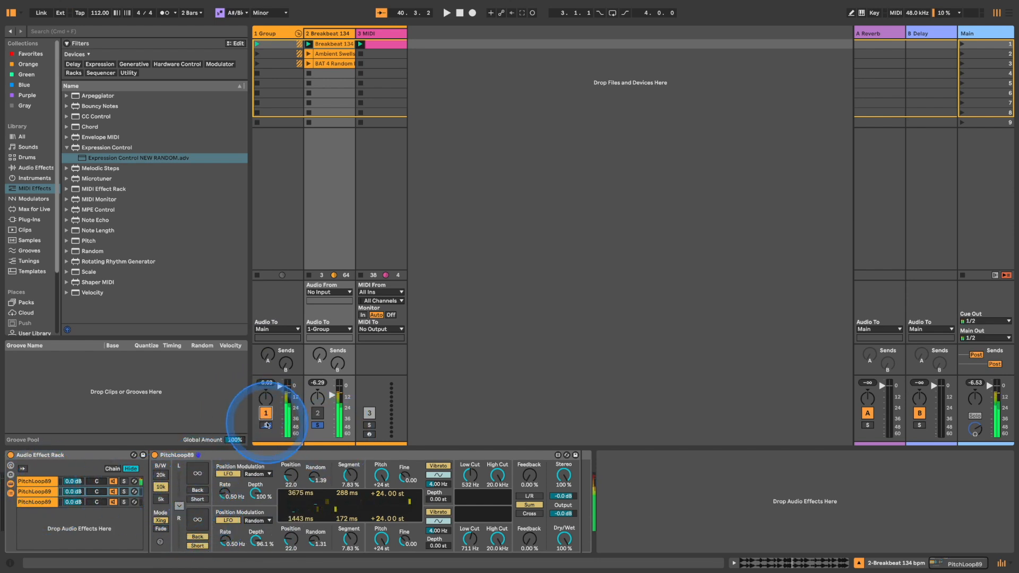
{"action": "left_click", "coordinate": [126, 492]}
{"action": "left_click", "coordinate": [124, 492]}
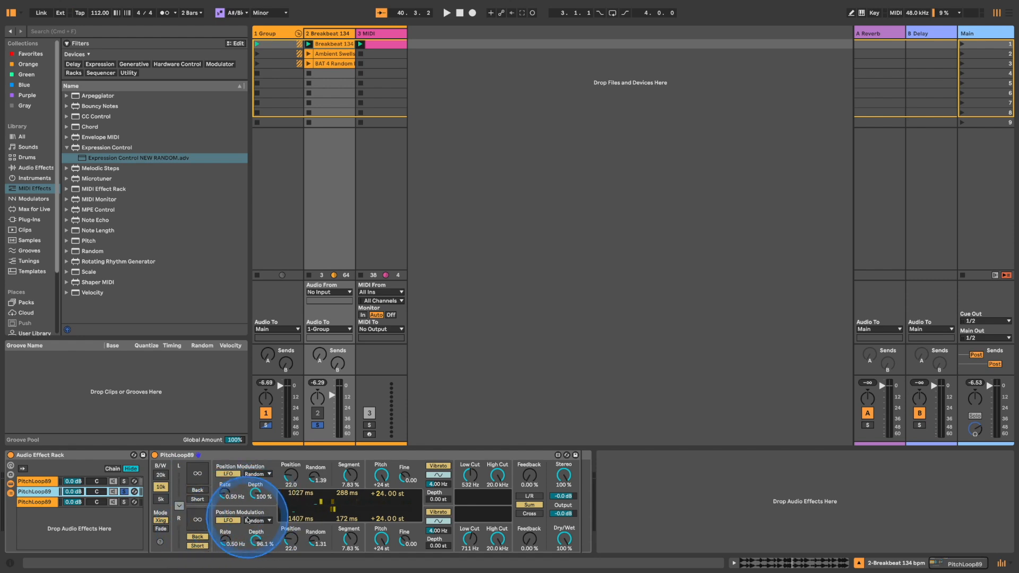
{"action": "left_click", "coordinate": [309, 44]}
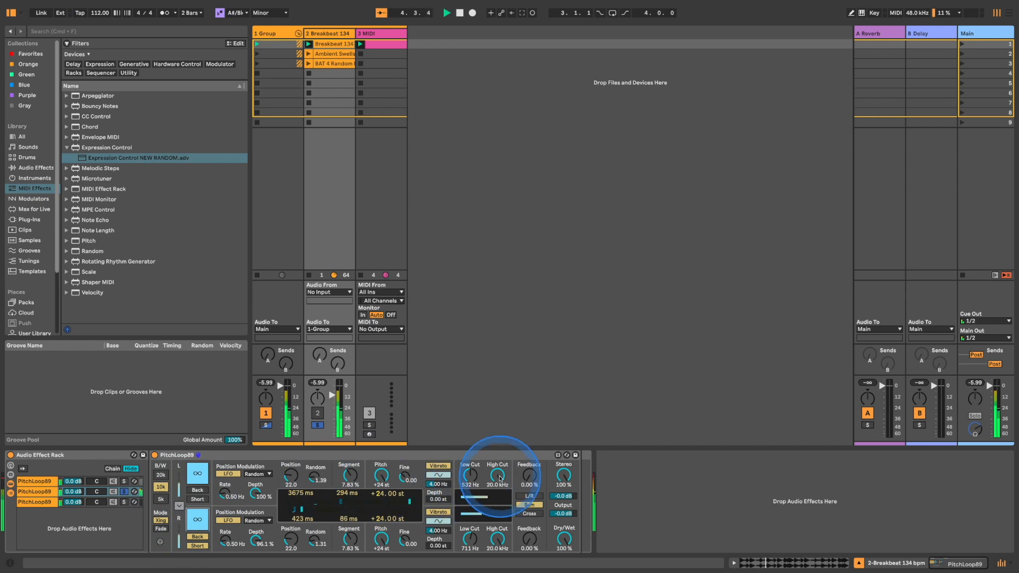
Step: Solo the third chain, toggle its left and right freeze during playback with Back enabled for the left channel, and release the solo
{"action": "left_click", "coordinate": [123, 502]}
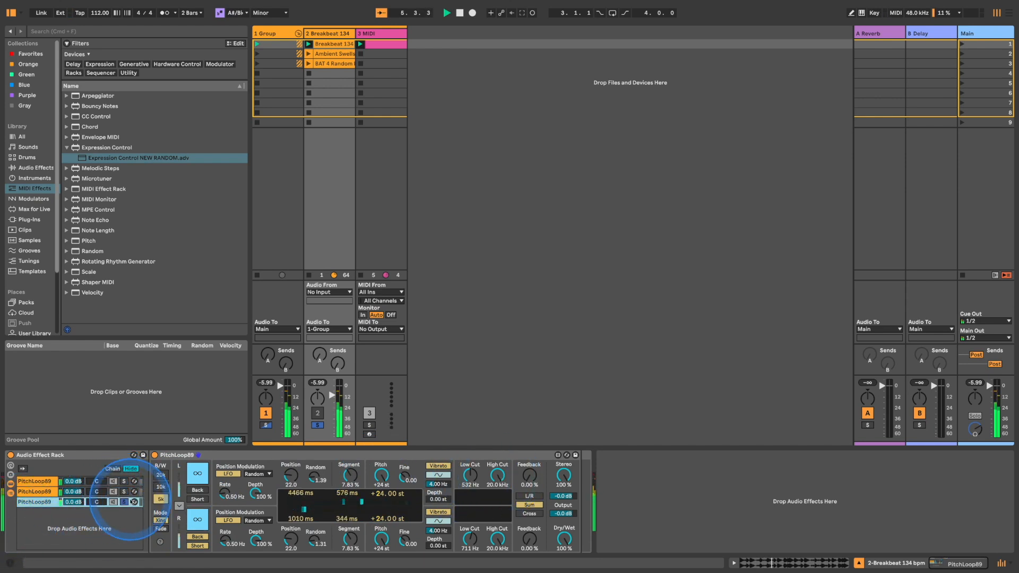
{"action": "left_click", "coordinate": [198, 473]}
{"action": "left_click", "coordinate": [198, 519]}
{"action": "left_click", "coordinate": [202, 519]}
{"action": "left_click", "coordinate": [198, 473]}
{"action": "left_click", "coordinate": [199, 477]}
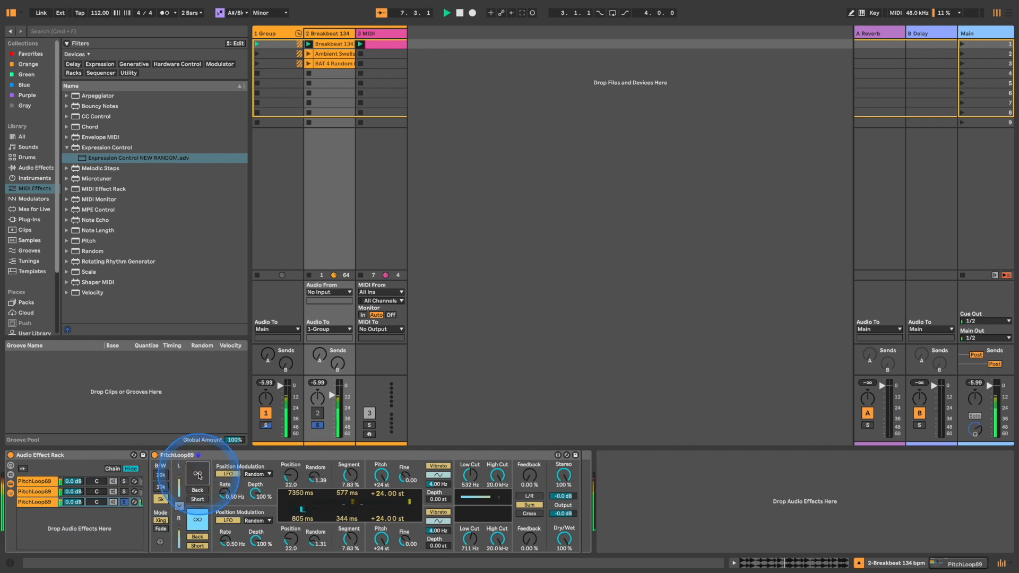
{"action": "left_click", "coordinate": [198, 520]}
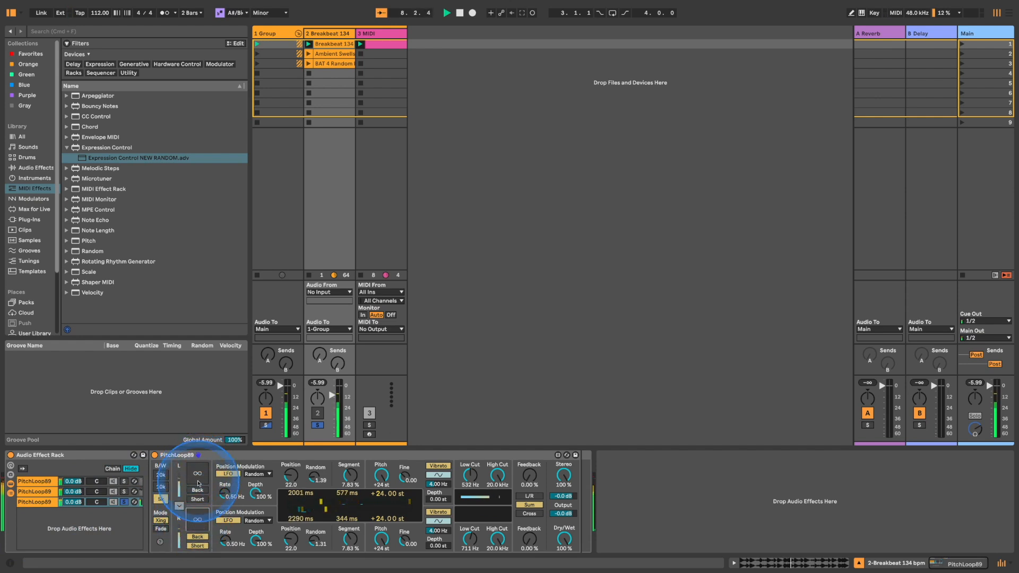
{"action": "left_click", "coordinate": [198, 472]}
{"action": "left_click", "coordinate": [198, 520]}
{"action": "left_click", "coordinate": [194, 492]}
{"action": "left_click", "coordinate": [124, 502]}
{"action": "left_click", "coordinate": [125, 502]}
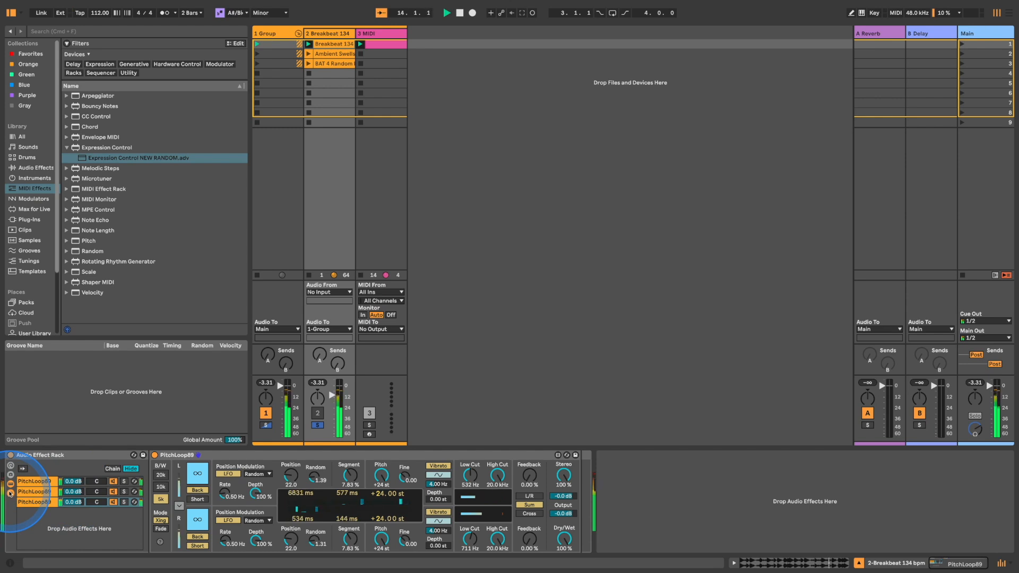
Step: Set both channels' pitch to -24 st in the third chain and 0 st in the second, auditioning each chain in solo
{"action": "left_click_drag", "start_coordinate": [380, 478], "coordinate": [369, 526]}
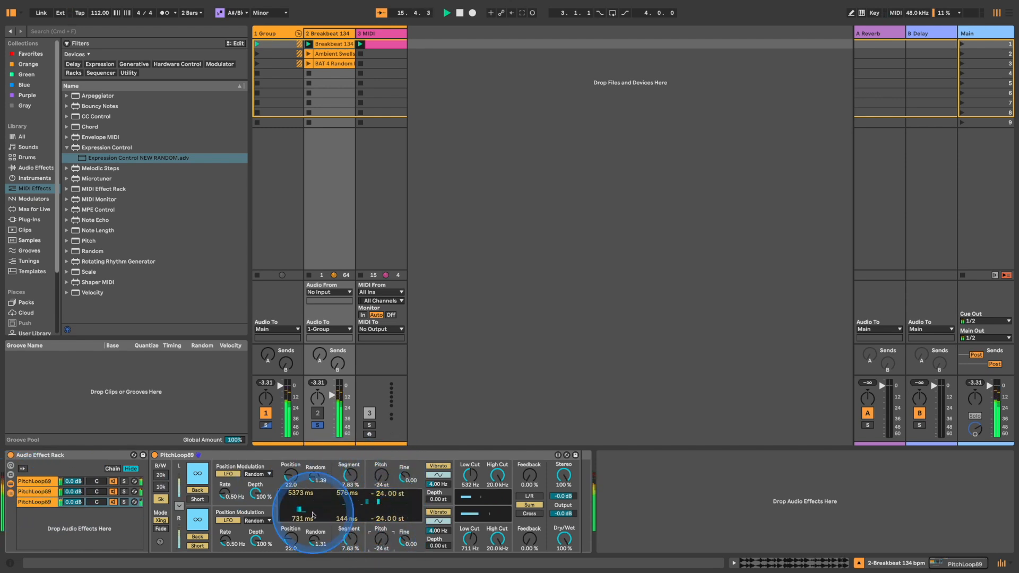
{"action": "left_click", "coordinate": [125, 503]}
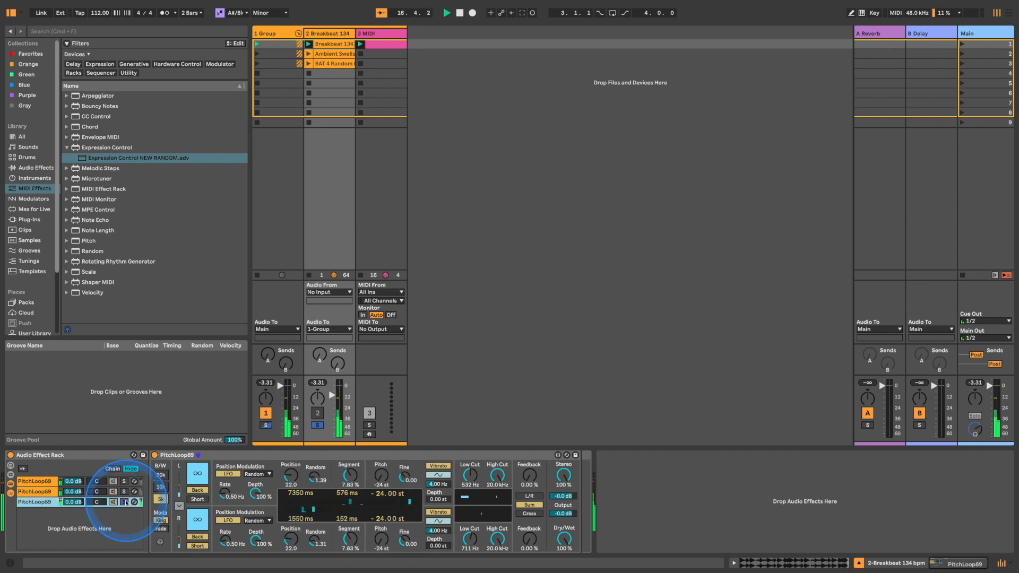
{"action": "left_click", "coordinate": [124, 492]}
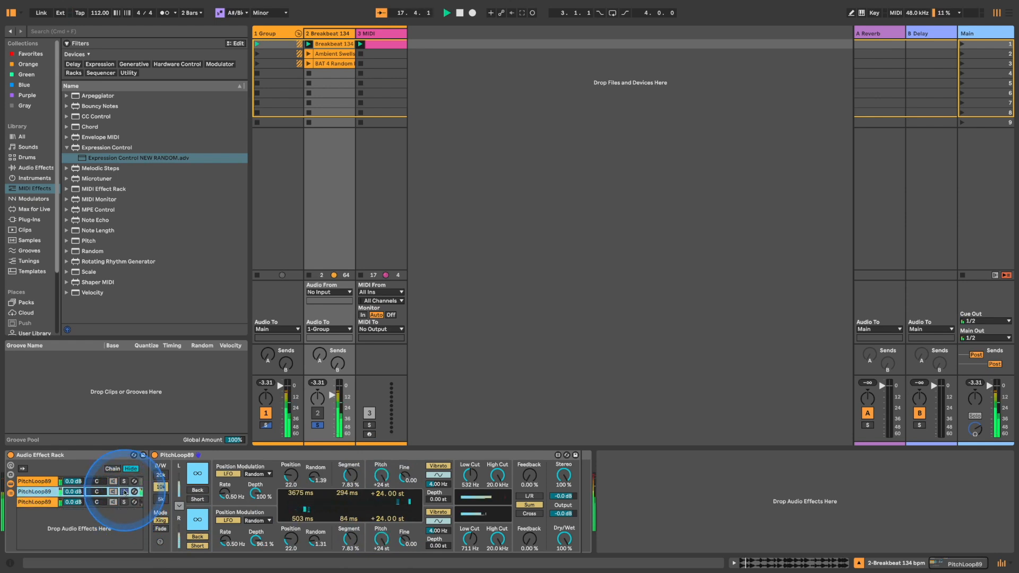
{"action": "left_click_drag", "start_coordinate": [382, 478], "coordinate": [358, 550]}
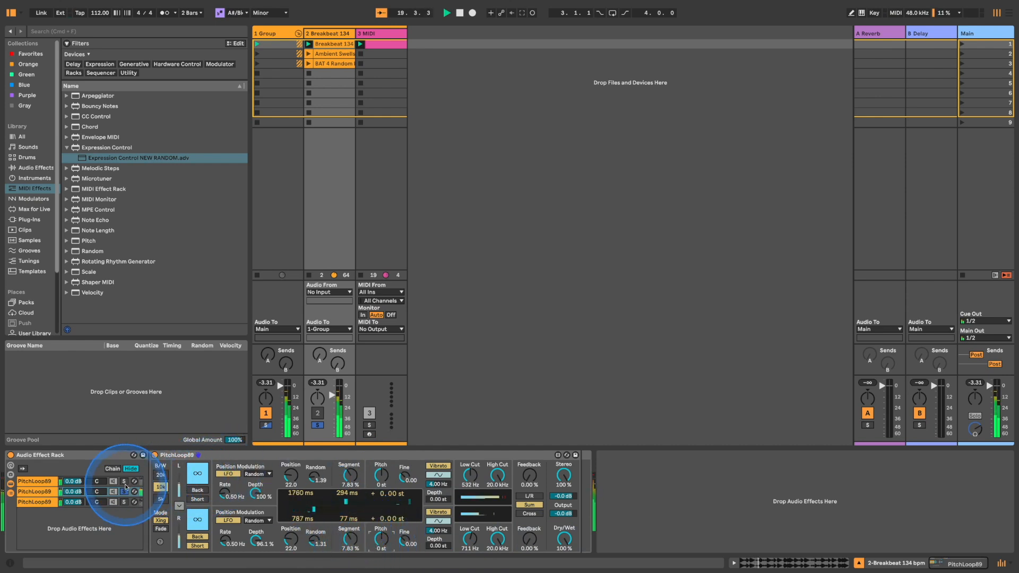
{"action": "left_click", "coordinate": [125, 493]}
Step: Set the rack's chain volumes to -17.4 dB for the second and -14.3 dB for the third, and mute the group track
{"action": "left_click_drag", "start_coordinate": [80, 491], "coordinate": [80, 506]}
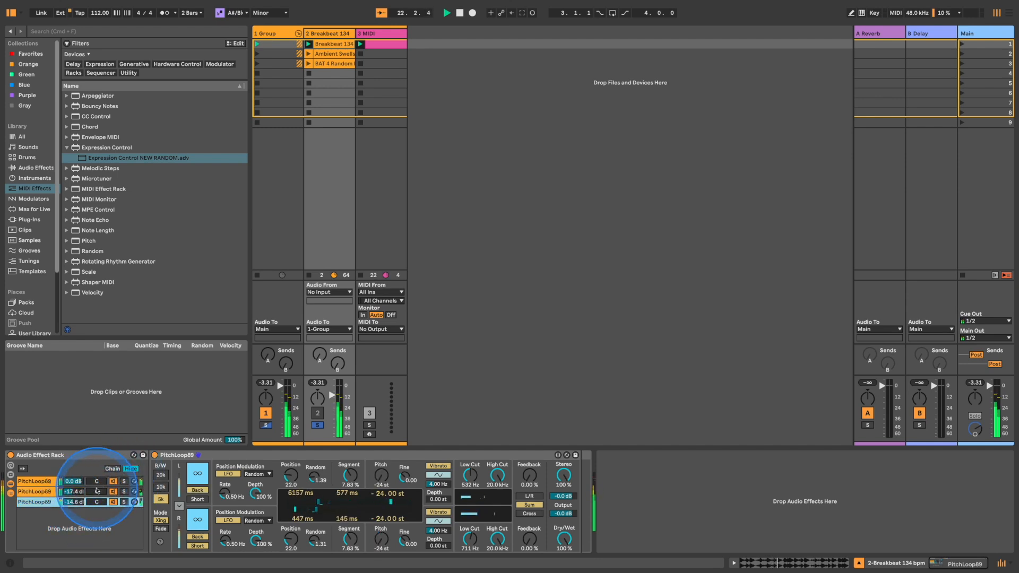
{"action": "left_click_drag", "start_coordinate": [75, 502], "coordinate": [75, 494]}
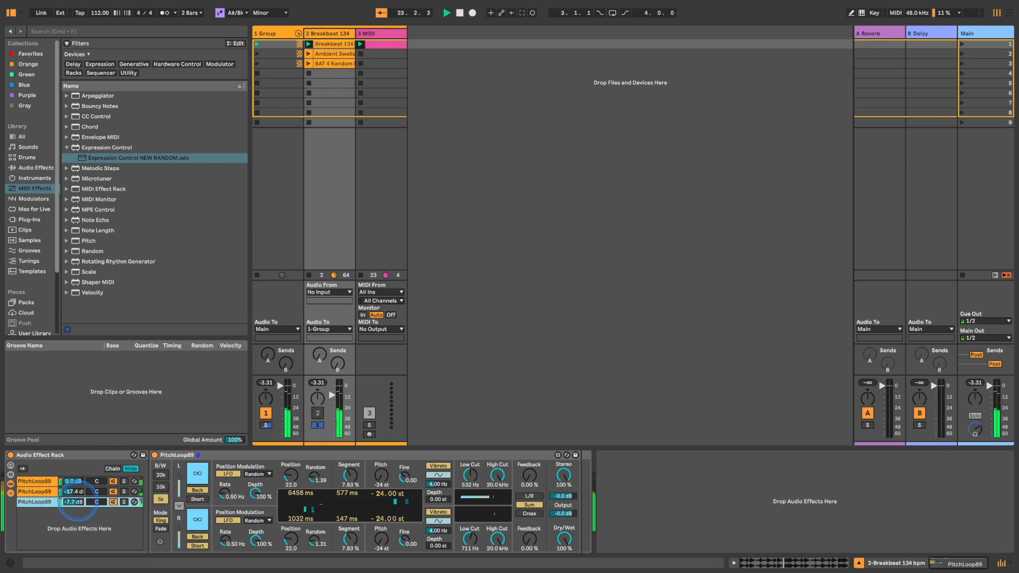
{"action": "left_click_drag", "start_coordinate": [79, 502], "coordinate": [79, 503]}
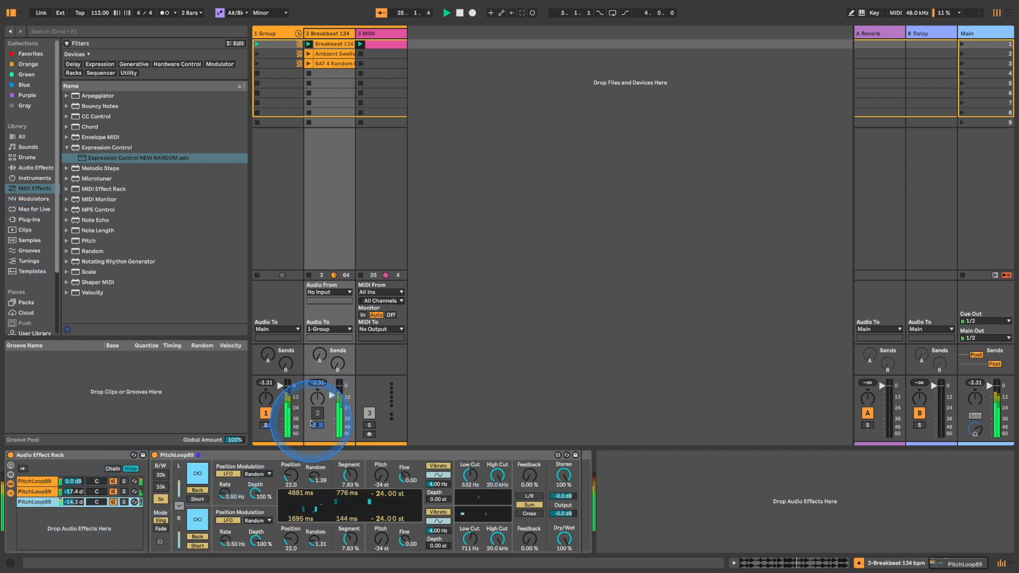
{"action": "key", "text": "XF86AudioRaiseVolume"}
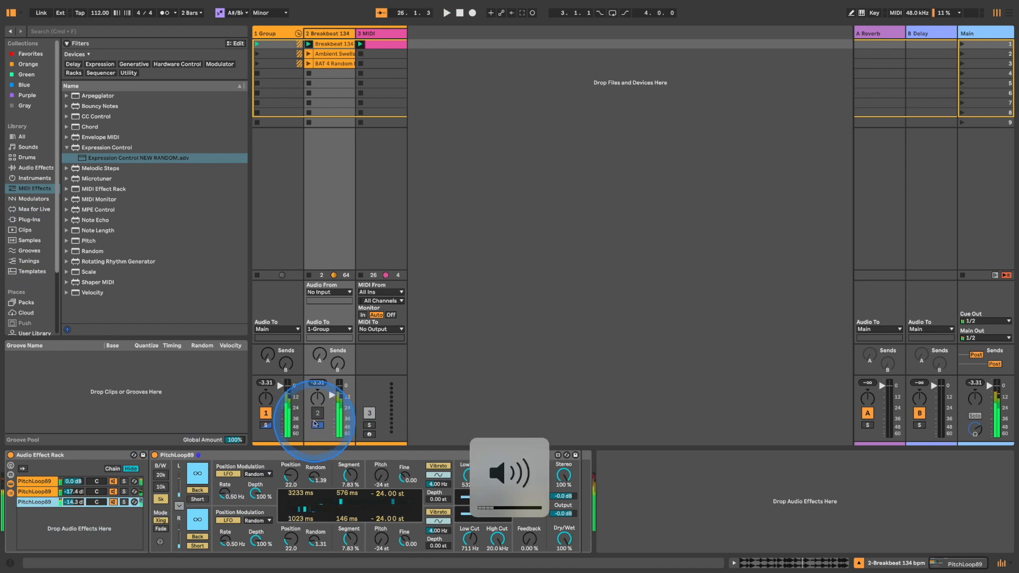
{"action": "left_click", "coordinate": [266, 413]}
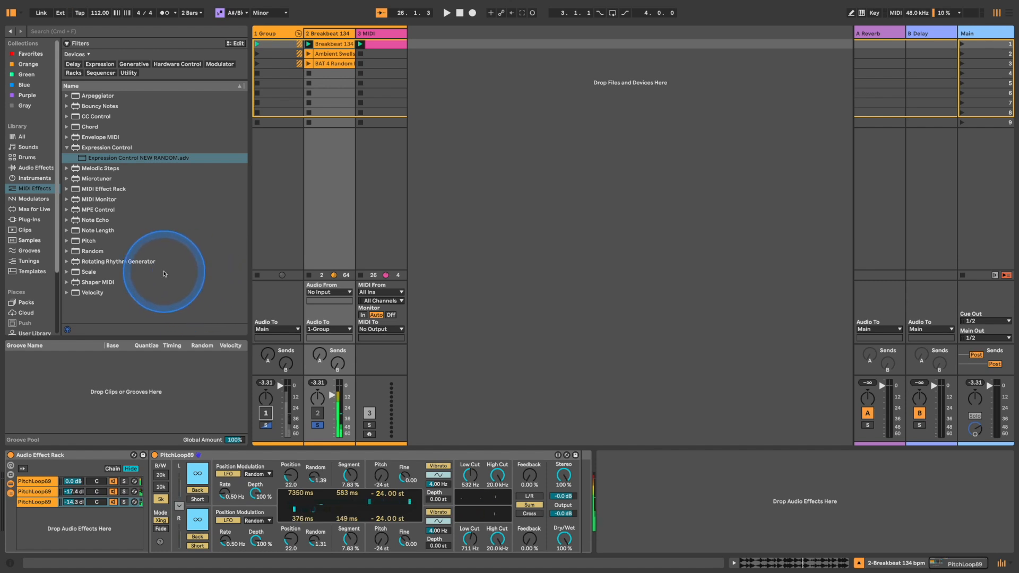
Step: Add a Compressor from the Dynamics audio effects after the rack and lower its threshold to -inf dB
{"action": "left_click", "coordinate": [75, 147]}
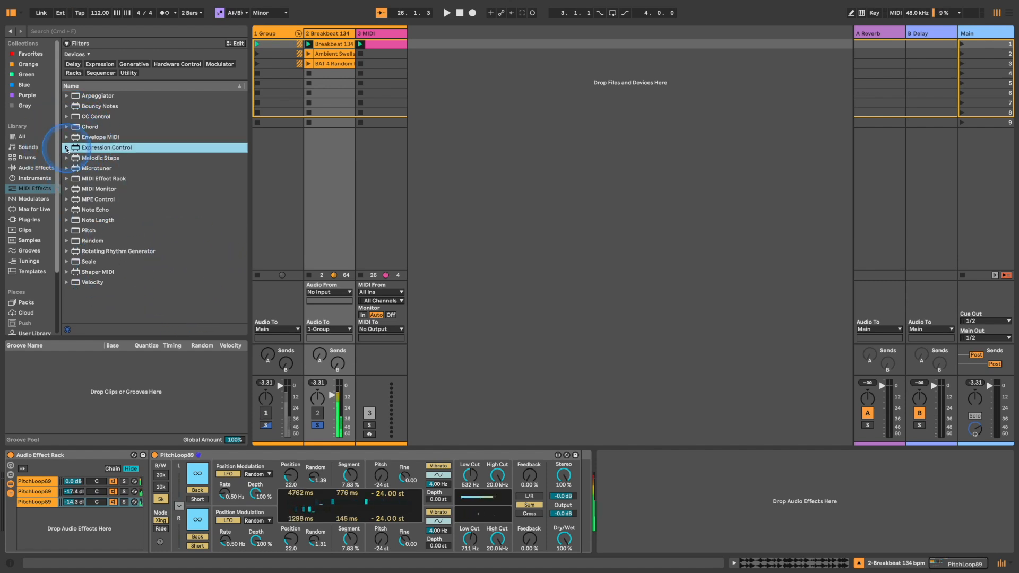
{"action": "left_click", "coordinate": [33, 167]}
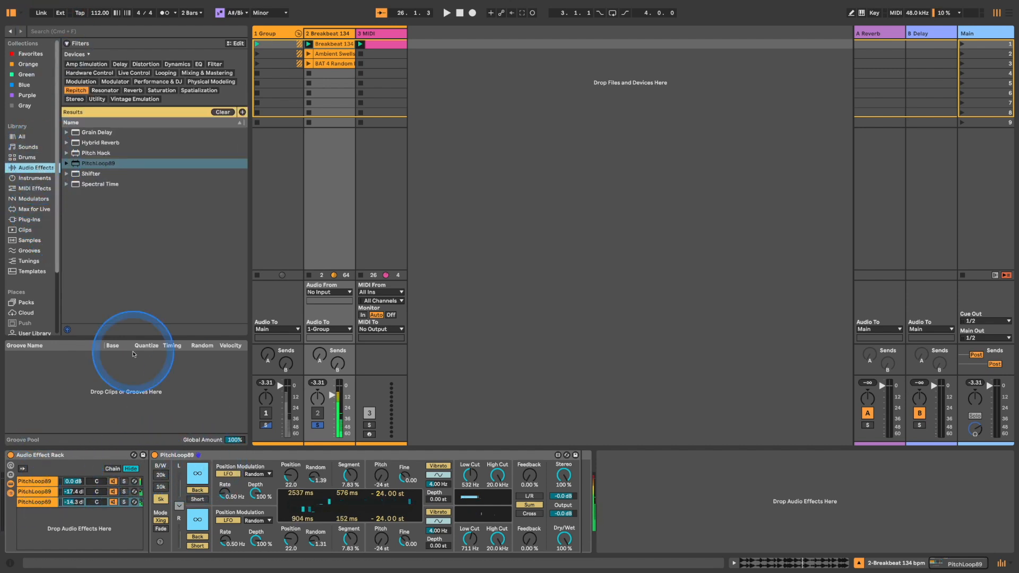
{"action": "left_click", "coordinate": [94, 185]}
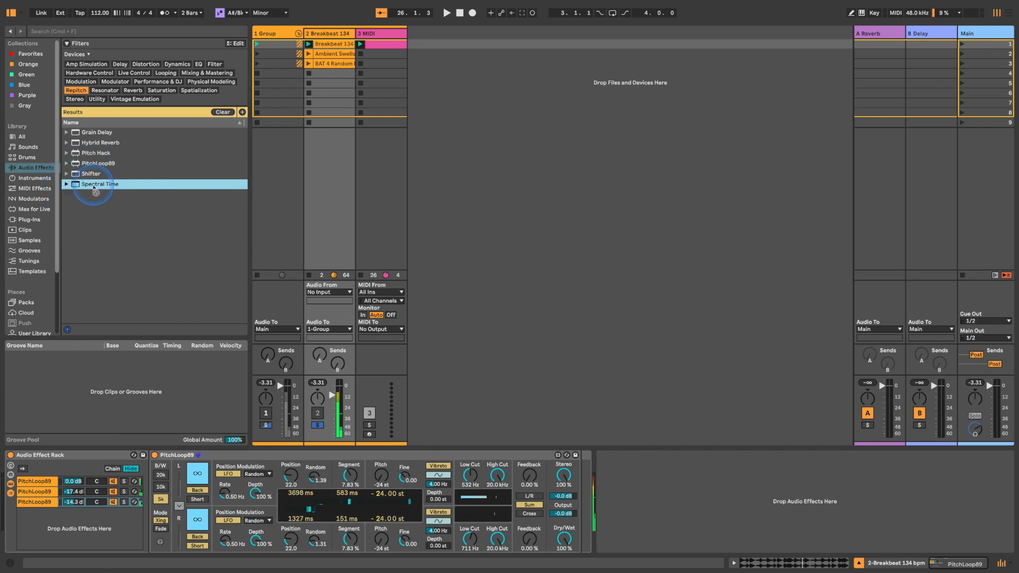
{"action": "left_click", "coordinate": [176, 63]}
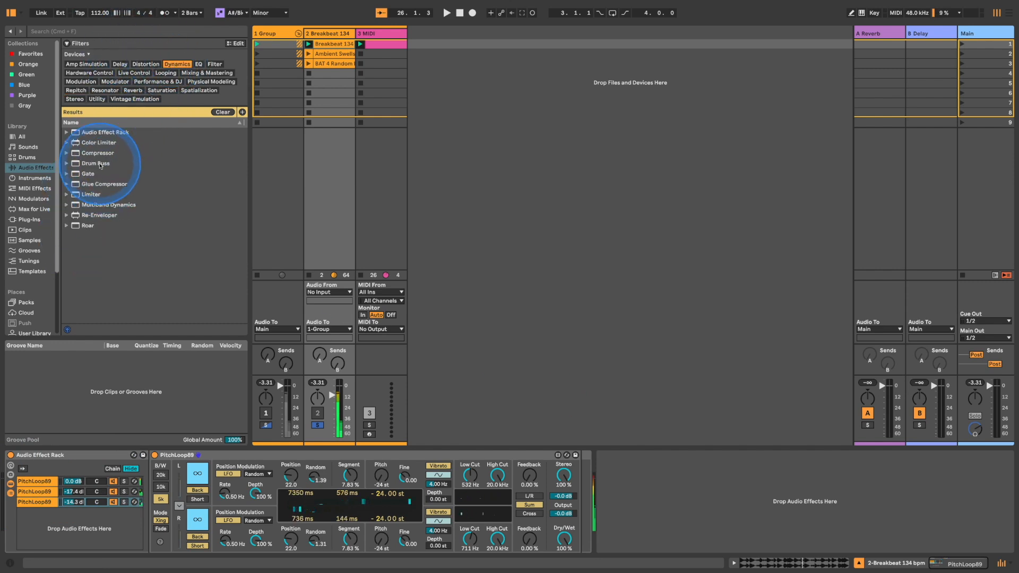
{"action": "left_click", "coordinate": [114, 152]}
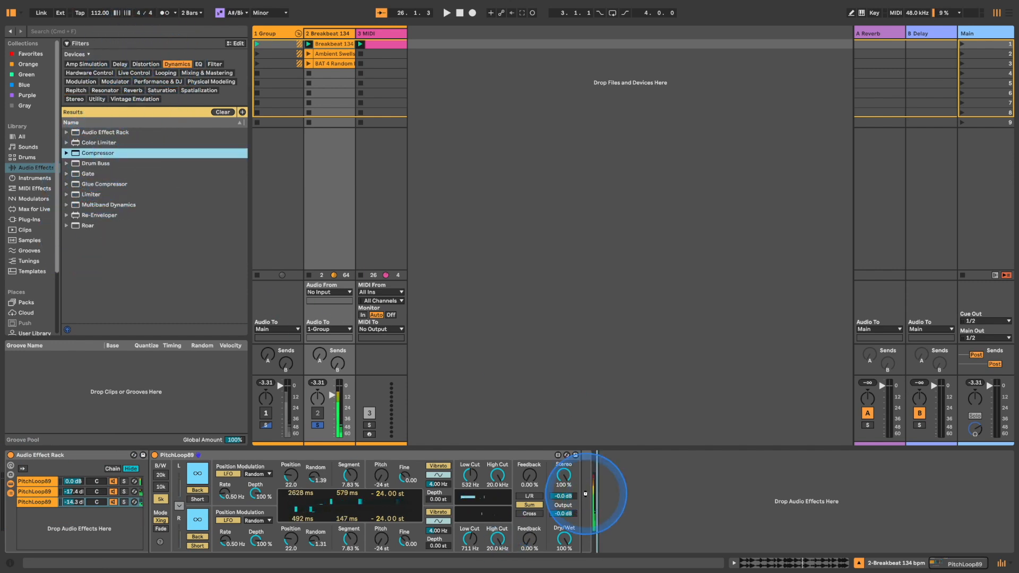
{"action": "key", "text": "Return"}
{"action": "left_click_drag", "start_coordinate": [663, 467], "coordinate": [663, 471]}
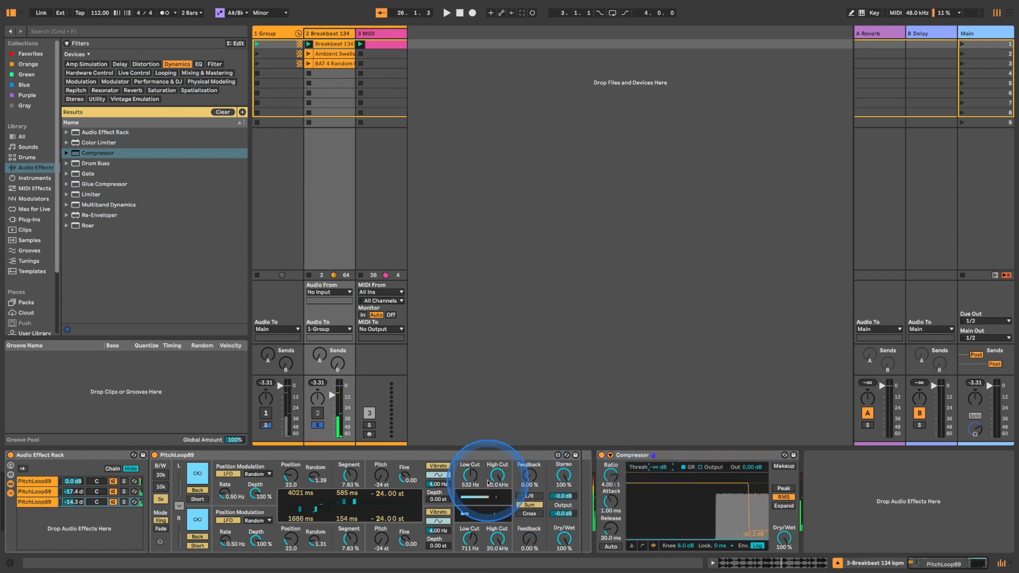
Step: Turn off the breakbeat track's solo and unmute both the group track and the breakbeat track
{"action": "left_click", "coordinate": [317, 426]}
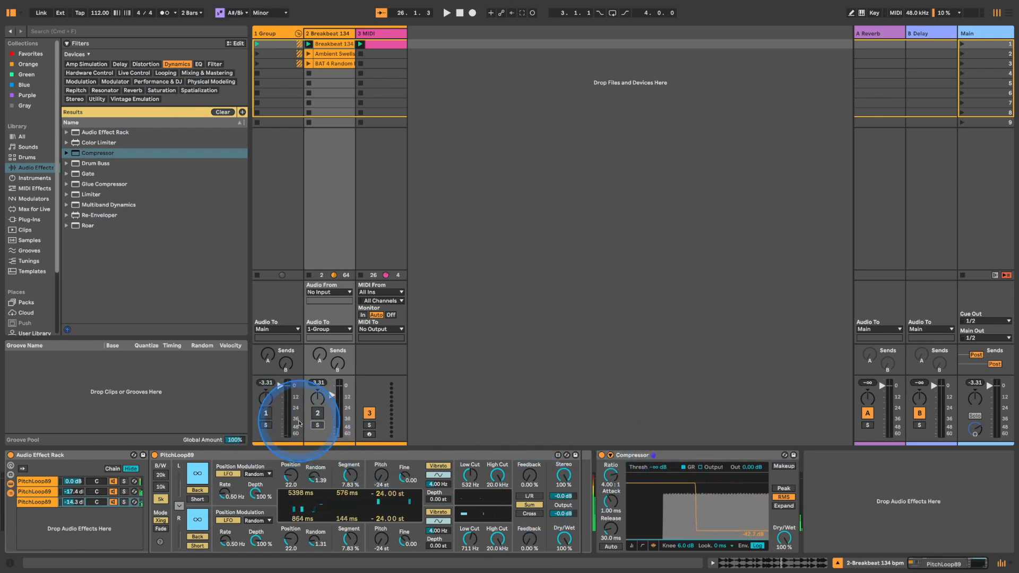
{"action": "left_click", "coordinate": [266, 413]}
{"action": "left_click", "coordinate": [317, 413]}
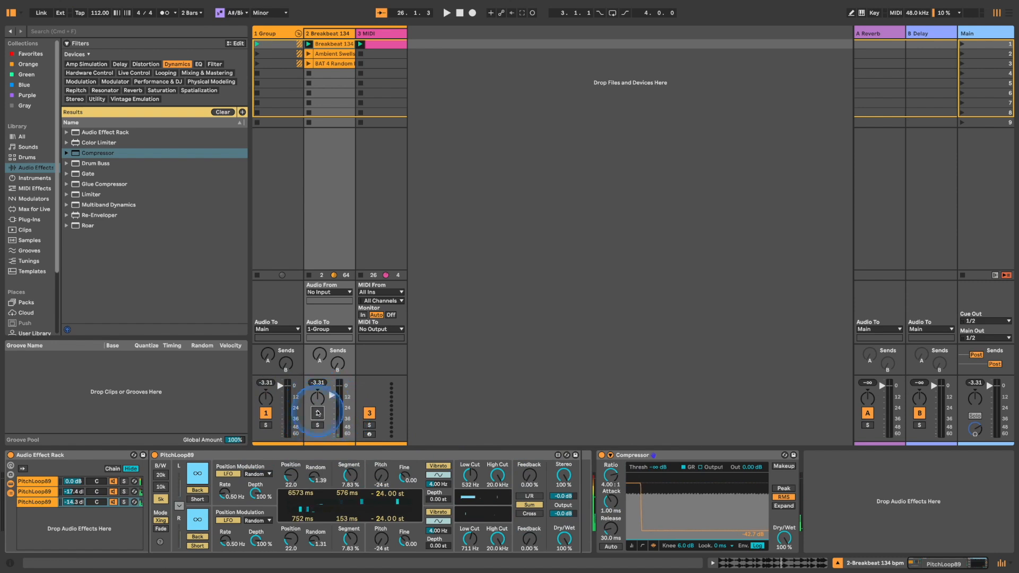
Step: Enable Makeup on the Compressor with its output at 10.7 dB, and play the Breakbeat 134 clip
{"action": "left_click_drag", "start_coordinate": [755, 467], "coordinate": [752, 467]}
{"action": "left_click", "coordinate": [784, 467]}
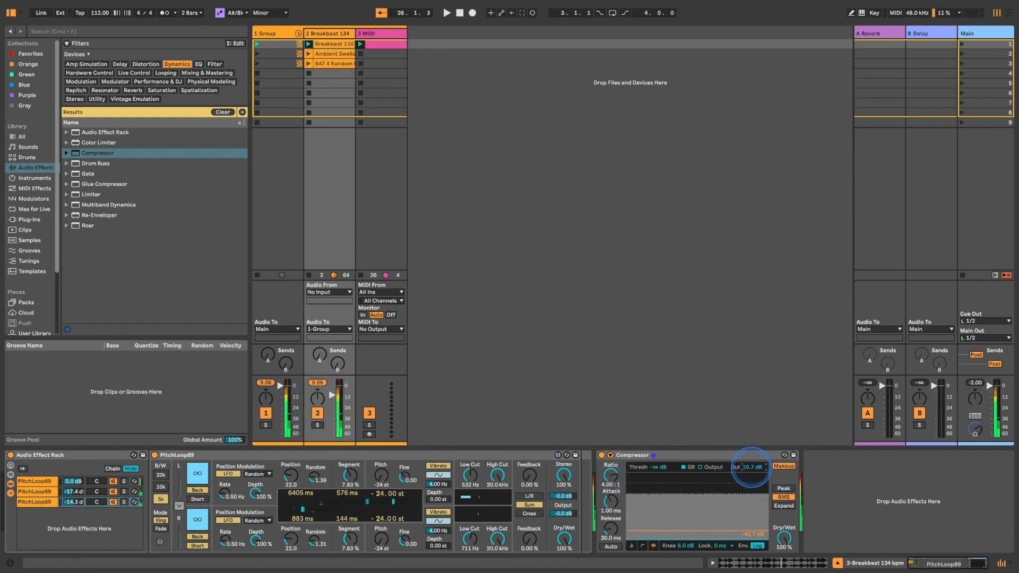
{"action": "left_click", "coordinate": [309, 44]}
{"action": "left_click", "coordinate": [551, 374]}
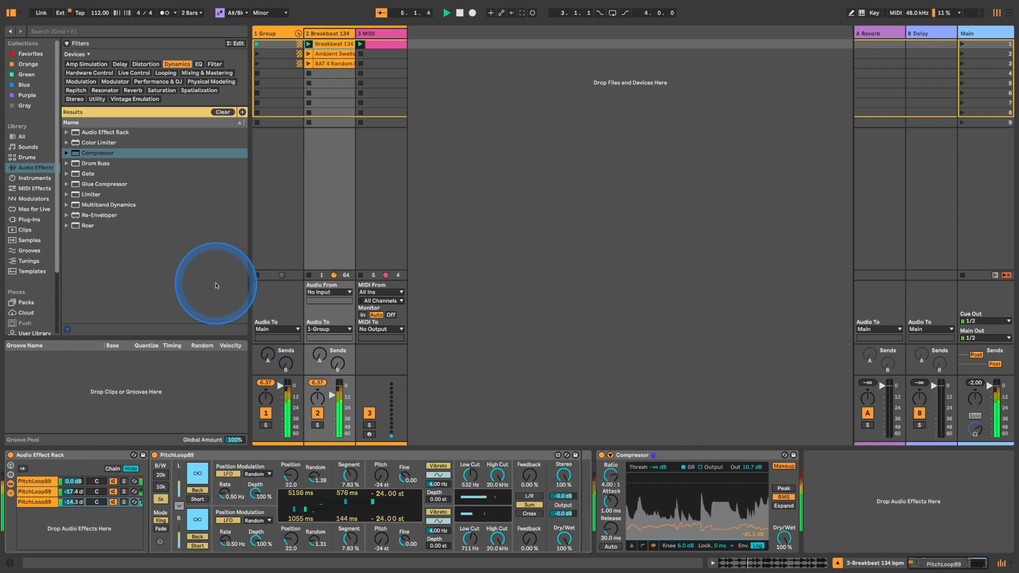
Step: Add the OTT preset from Multiband Dynamics after the Compressor and set its overall output to 10.7 dB
{"action": "left_click", "coordinate": [66, 205]}
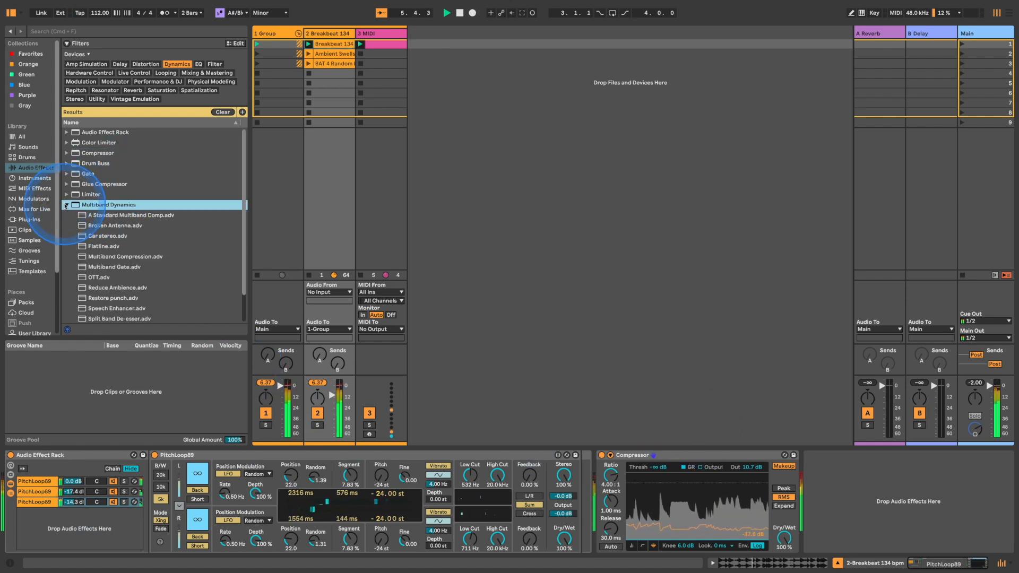
{"action": "double_click", "coordinate": [99, 277]}
{"action": "left_click_drag", "start_coordinate": [996, 510], "coordinate": [996, 468]}
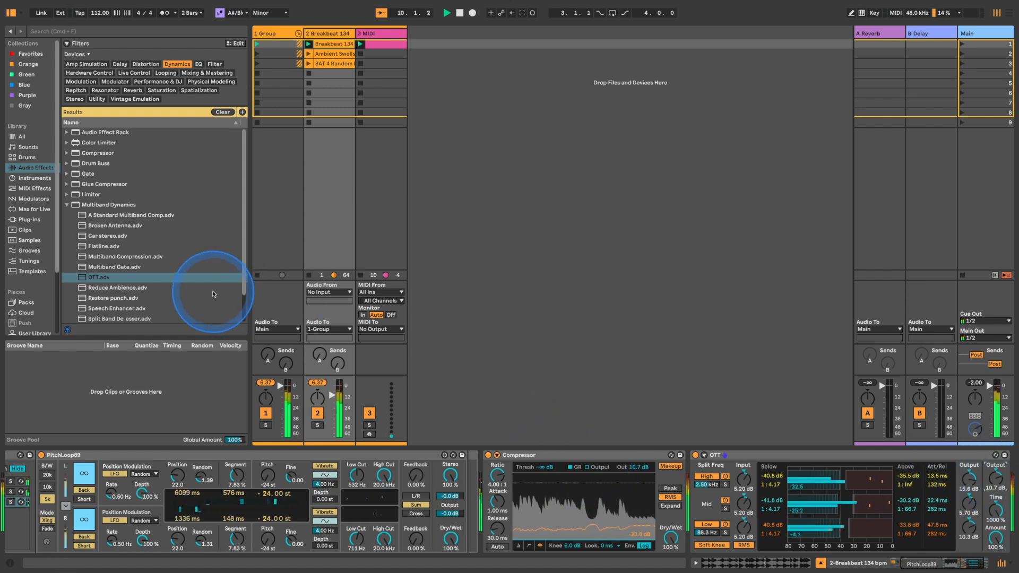
{"action": "left_click", "coordinate": [67, 205]}
Step: Group the Compressor and OTT devices into an Audio Effect Rack and fold the rack away
{"action": "left_click", "coordinate": [555, 457]}
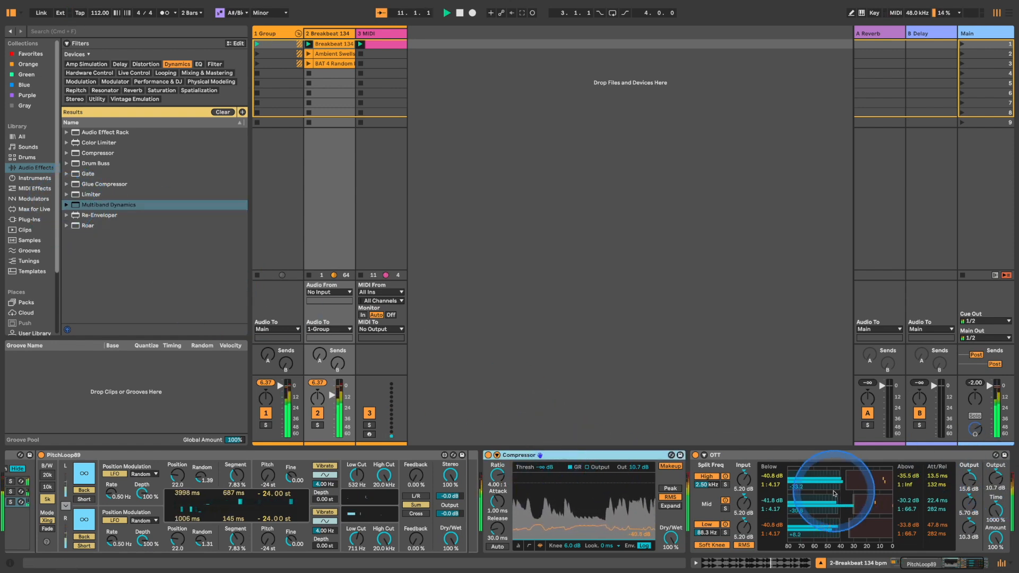
{"action": "left_click", "coordinate": [804, 456], "text": "shift"}
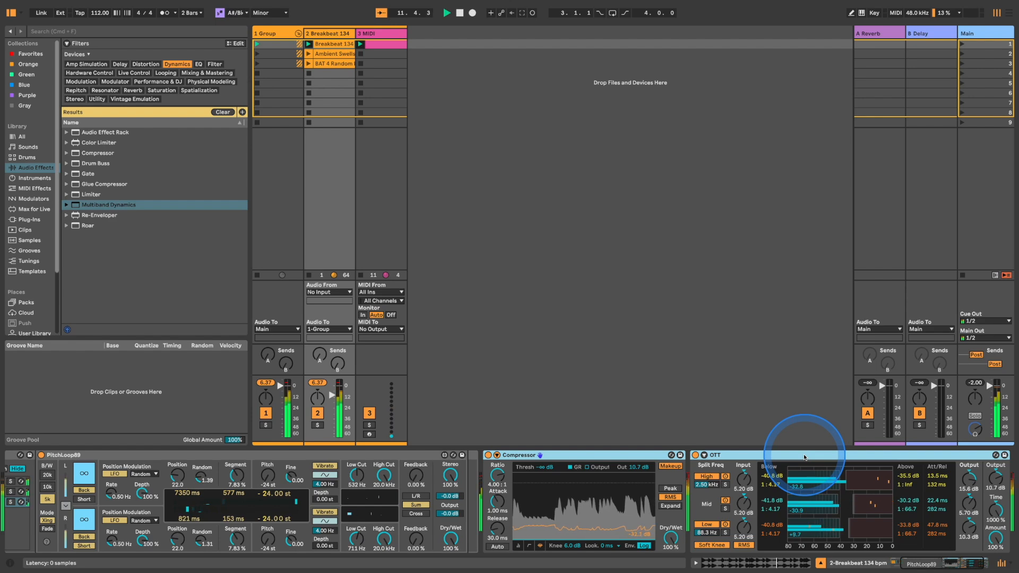
{"action": "key", "text": "super+g"}
{"action": "left_click", "coordinate": [489, 493]}
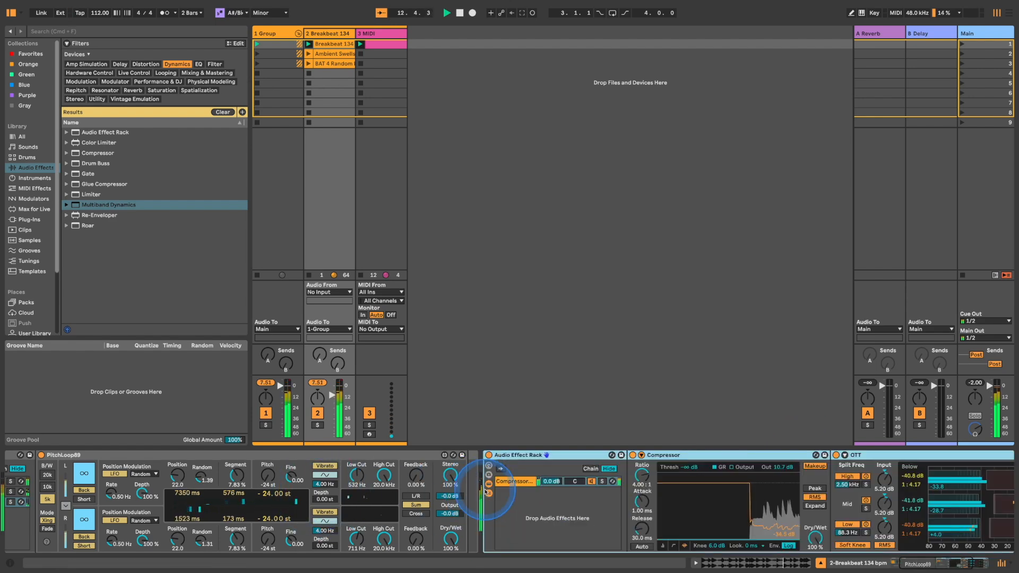
{"action": "left_click", "coordinate": [488, 484]}
{"action": "left_click", "coordinate": [489, 494]}
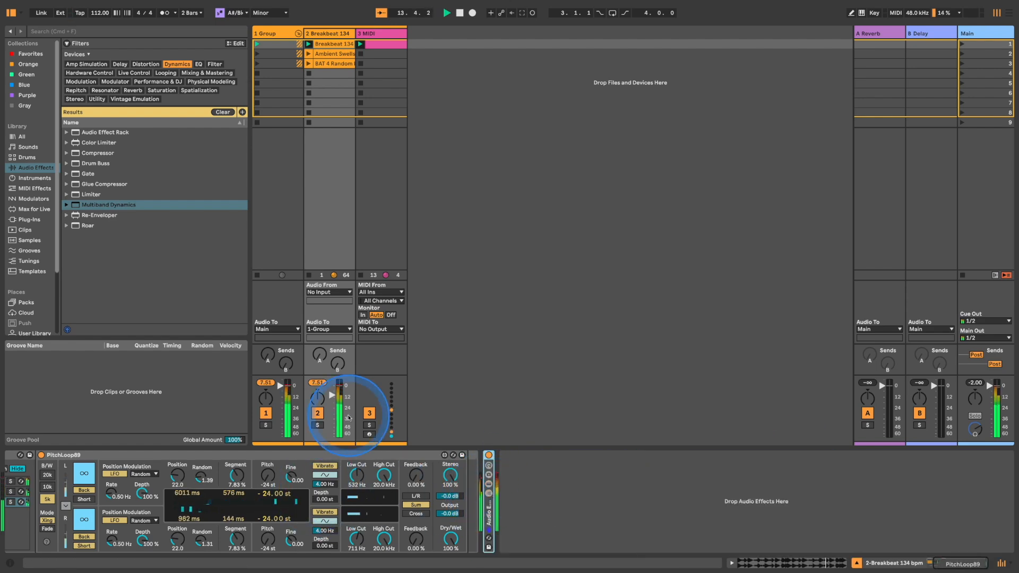
Step: Add Spectral Time from the Repitch effects with Input Send at -0.9 dB, Dry/Wet at 100% and delay Time at 357 ms
{"action": "left_click", "coordinate": [80, 81]}
{"action": "left_click", "coordinate": [79, 90]}
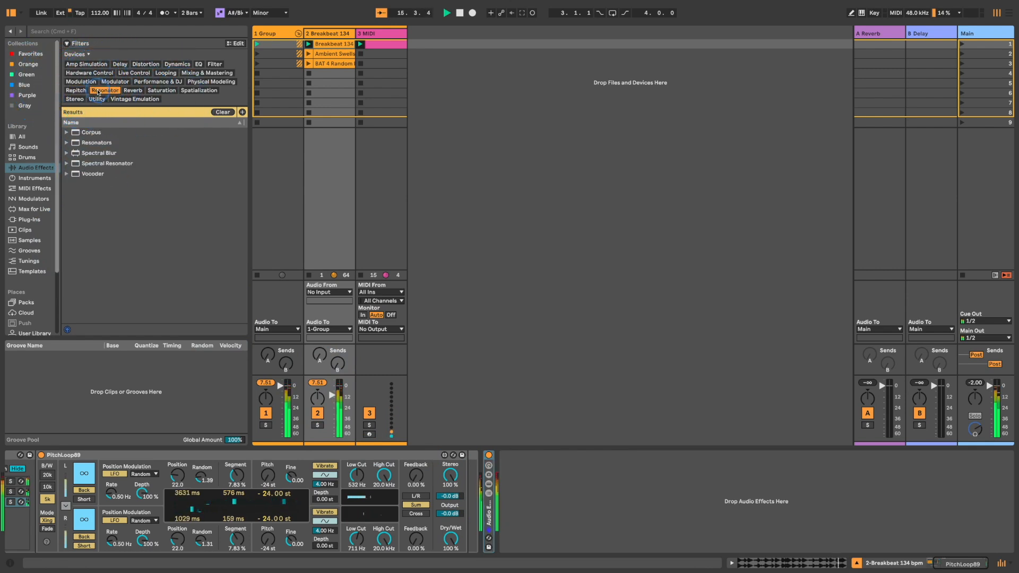
{"action": "double_click", "coordinate": [91, 184]}
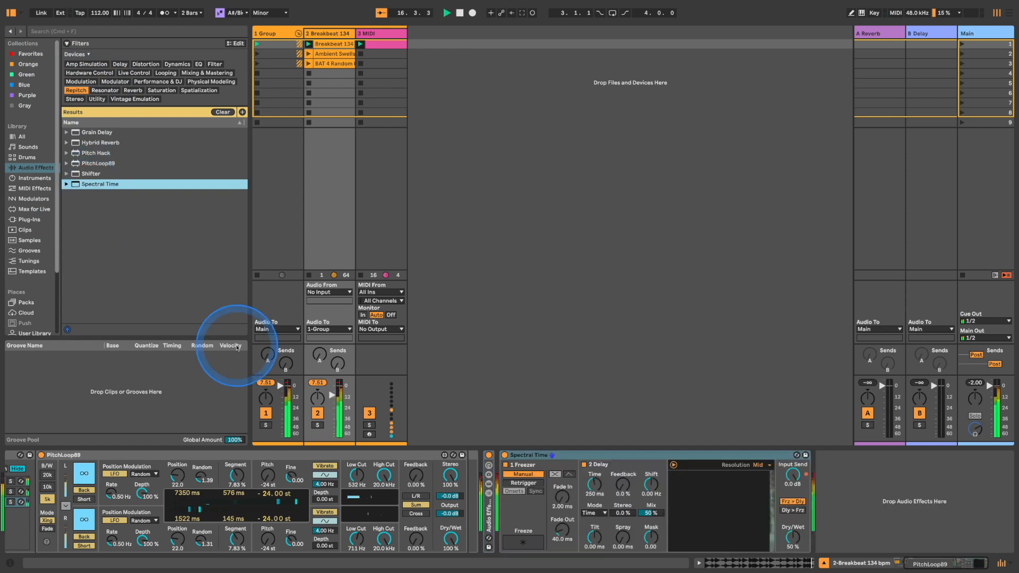
{"action": "left_click_drag", "start_coordinate": [794, 475], "coordinate": [794, 480]}
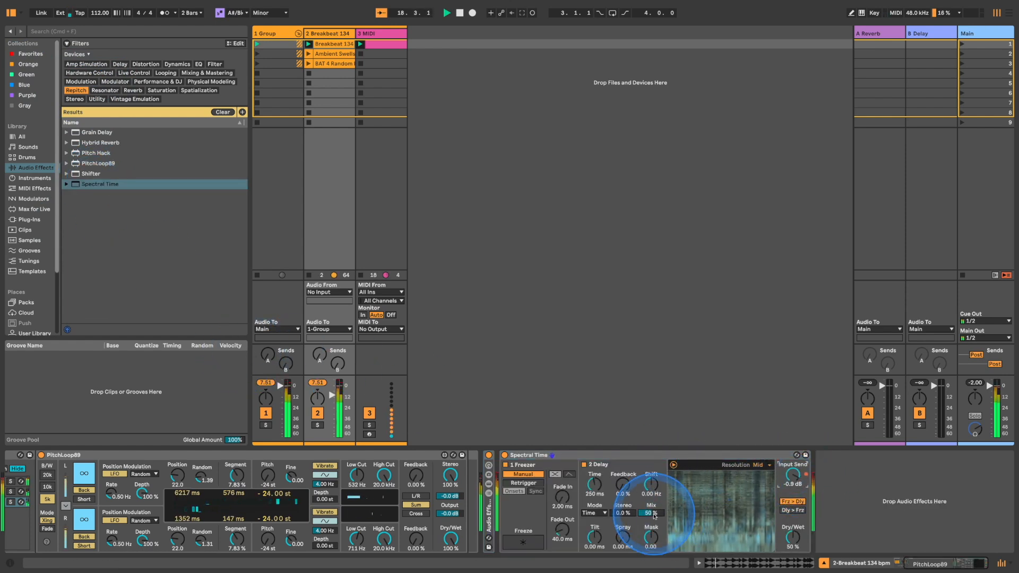
{"action": "left_click_drag", "start_coordinate": [795, 538], "coordinate": [794, 518]}
{"action": "left_click_drag", "start_coordinate": [603, 472], "coordinate": [602, 464]}
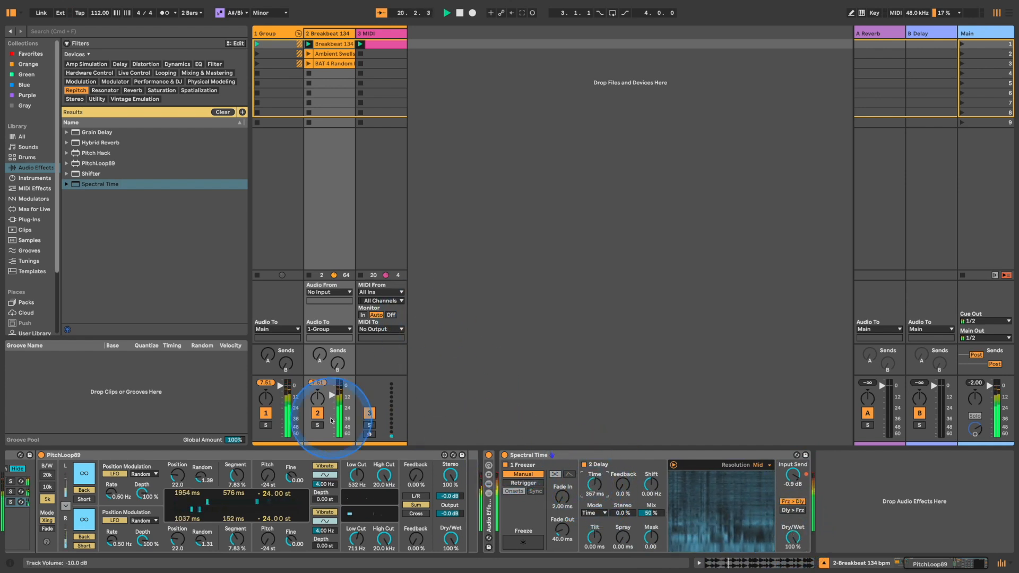
Step: Mute and unmute the group track, and audition Spectral Time's Freeze by switching it on and off with Dry/Wet at 44%
{"action": "left_click", "coordinate": [266, 413]}
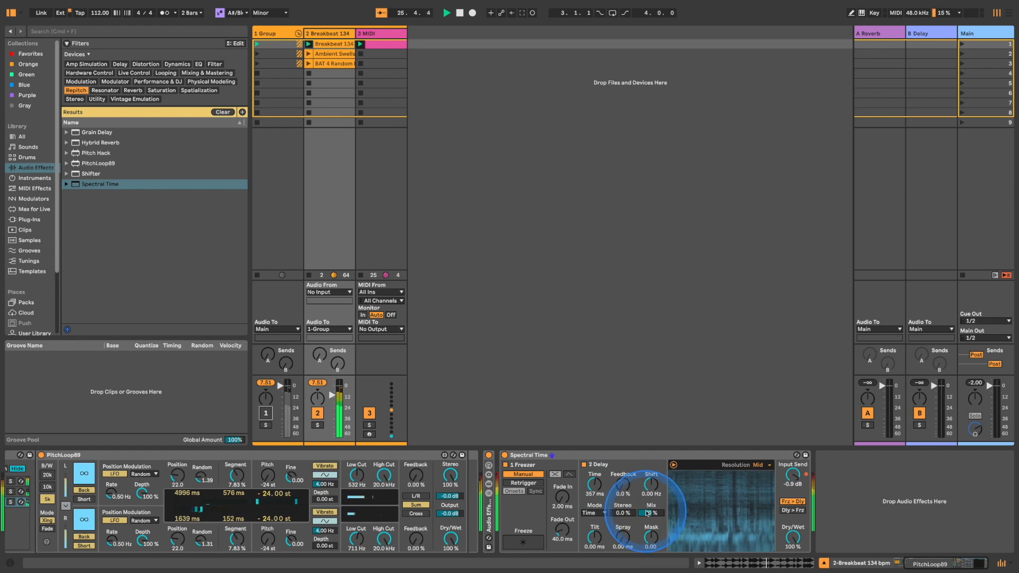
{"action": "left_click", "coordinate": [266, 413]}
{"action": "left_click", "coordinate": [534, 542]}
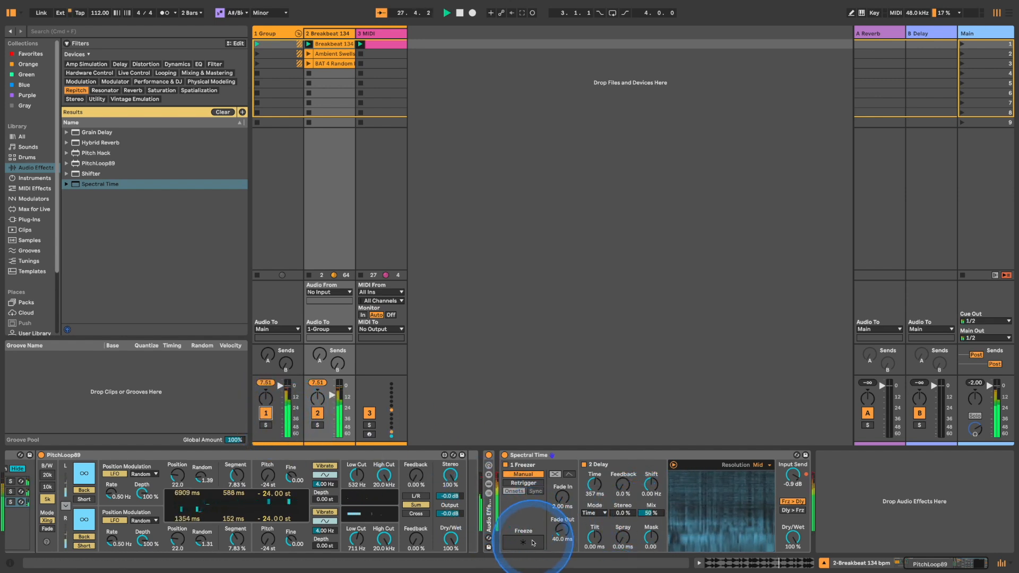
{"action": "left_click", "coordinate": [534, 542]}
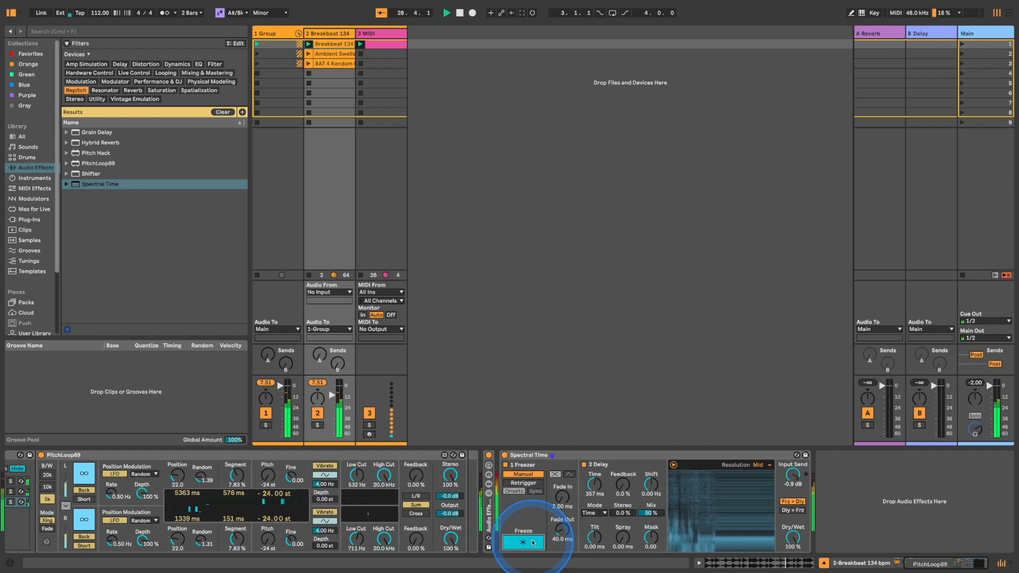
{"action": "left_click", "coordinate": [533, 543]}
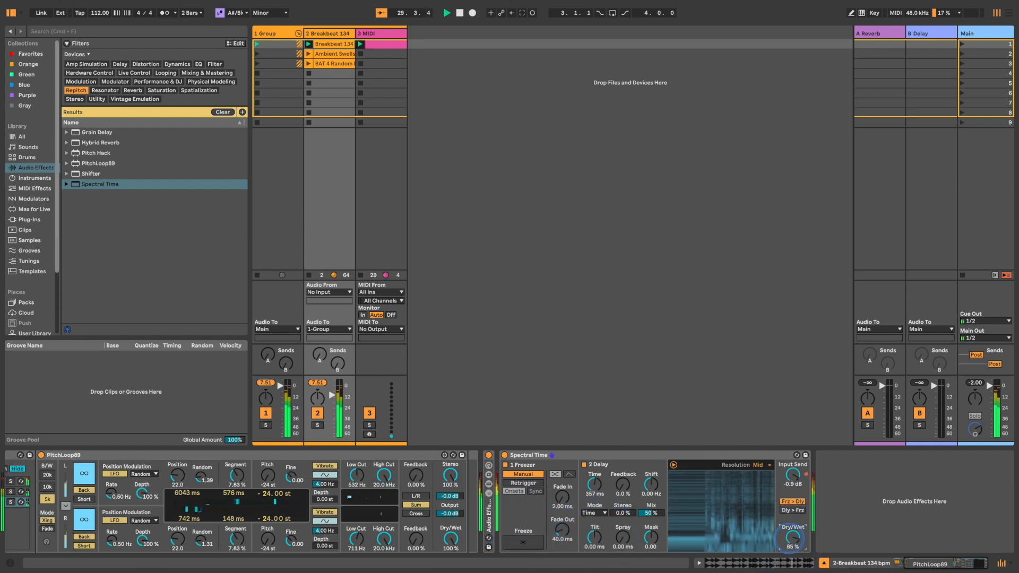
{"action": "left_click", "coordinate": [518, 543]}
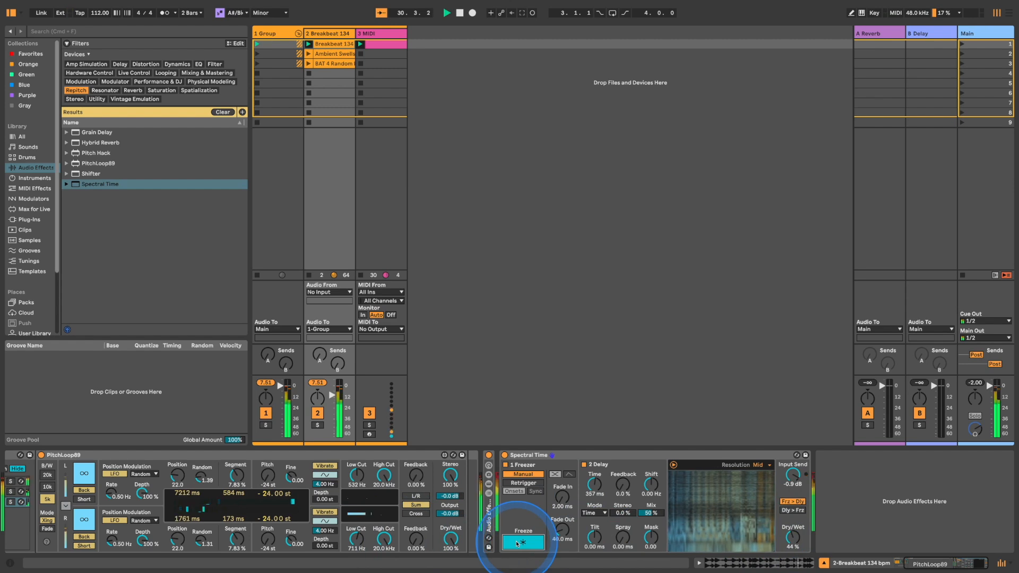
{"action": "left_click", "coordinate": [518, 542]}
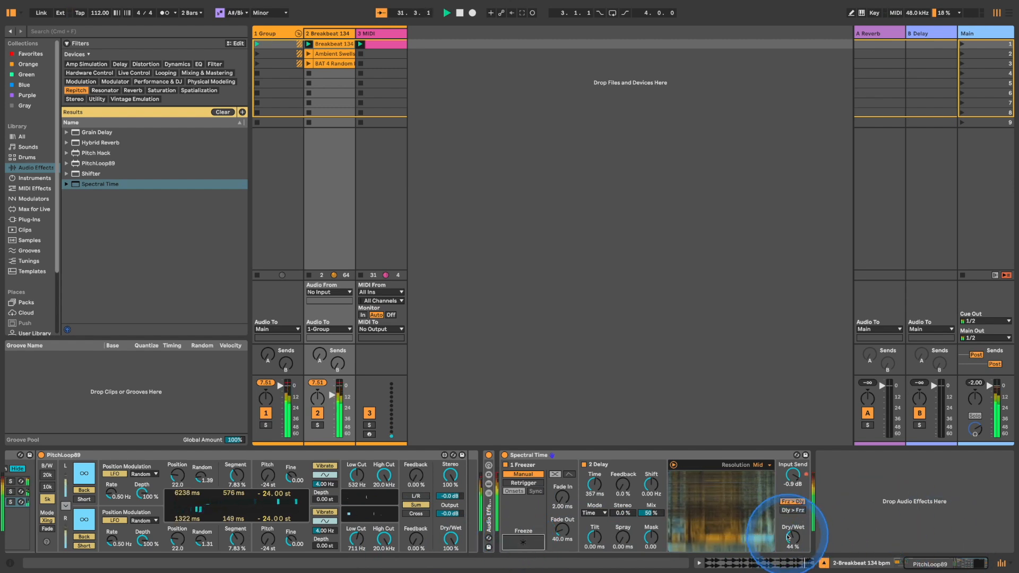
Step: Toggle Freeze while adjusting Spectral Time's delay to Tilt -161 ms, Mix 100% and Spray 191 ms
{"action": "left_click", "coordinate": [523, 542]}
{"action": "left_click_drag", "start_coordinate": [595, 537], "coordinate": [588, 555]}
{"action": "left_click", "coordinate": [523, 542]}
{"action": "left_click_drag", "start_coordinate": [648, 513], "coordinate": [652, 504]}
{"action": "left_click_drag", "start_coordinate": [620, 543], "coordinate": [619, 536]}
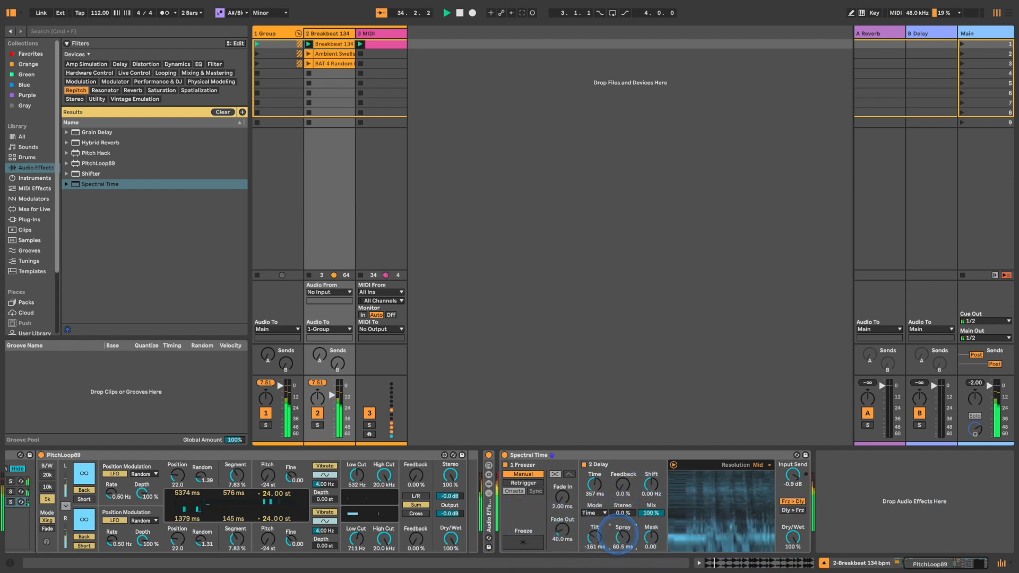
Step: Set Spectral Time's delay to Time 25.6 ms, Feedback 13%, Shift 8.76 Hz, Tilt 0.36 ms, Mask 0.27 and Mix 50%
{"action": "left_click_drag", "start_coordinate": [650, 485], "coordinate": [623, 481]}
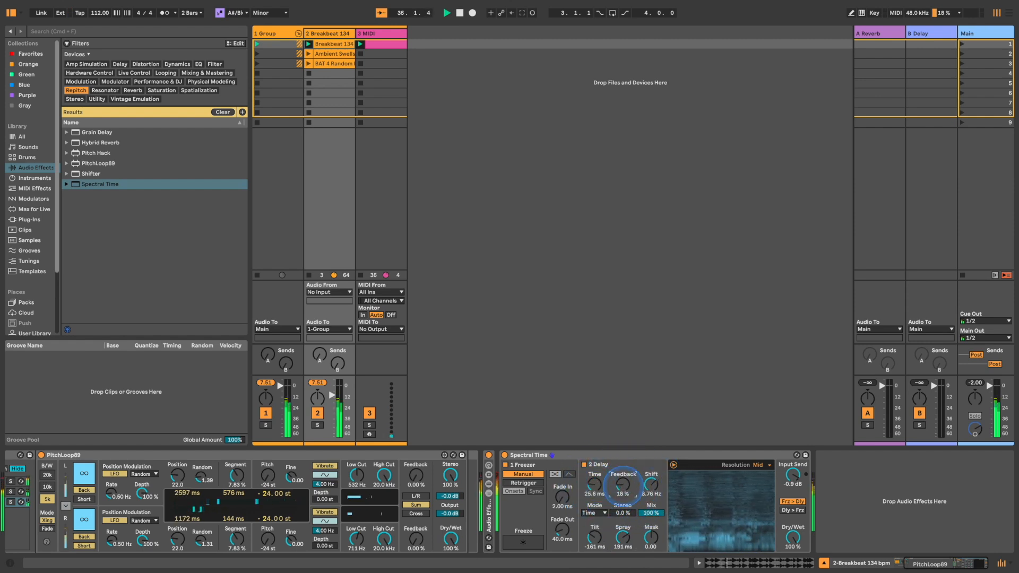
{"action": "left_click_drag", "start_coordinate": [594, 547], "coordinate": [593, 544]}
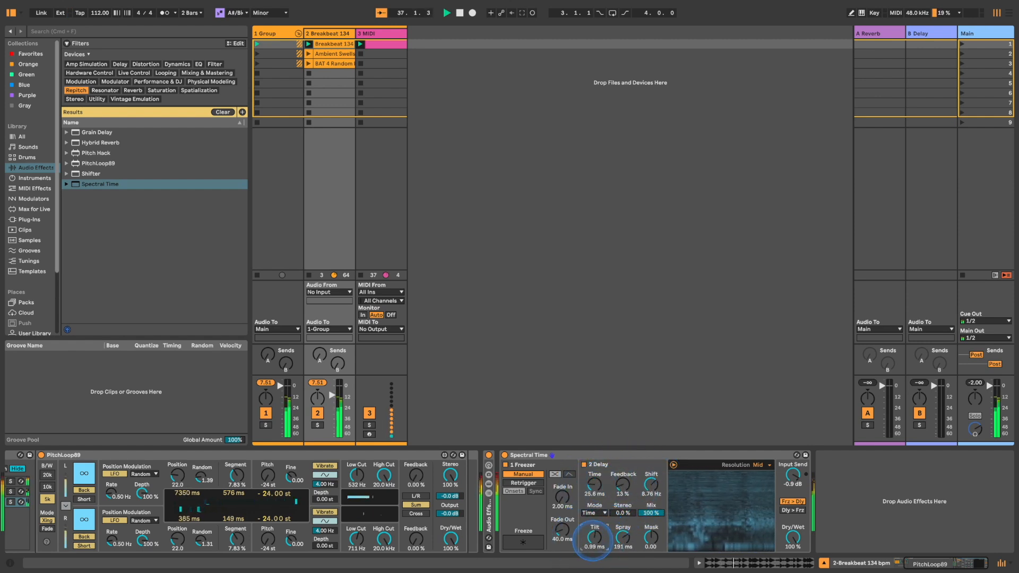
{"action": "left_click", "coordinate": [652, 543]}
{"action": "left_click", "coordinate": [651, 513]}
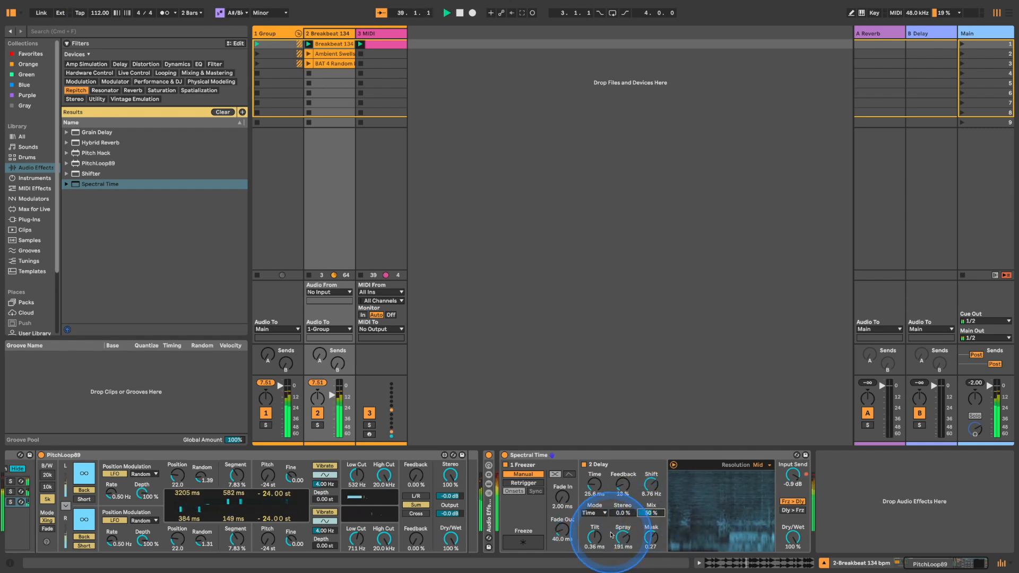
Step: Duplicate the random Expression Control device on the MIDI track and map the copy to Spectral Time's Freeze
{"action": "left_click", "coordinate": [392, 34]}
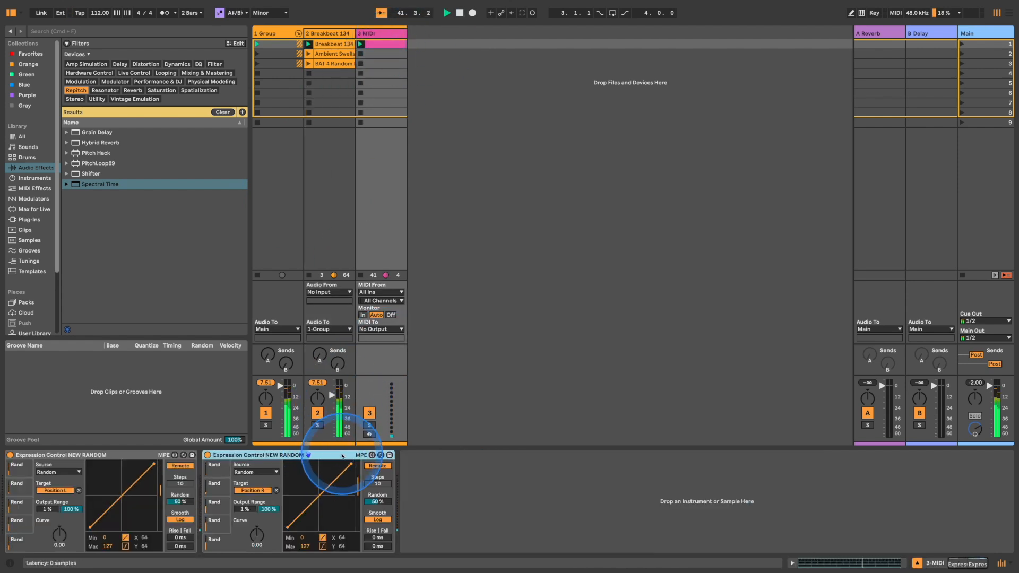
{"action": "key", "text": "super+d"}
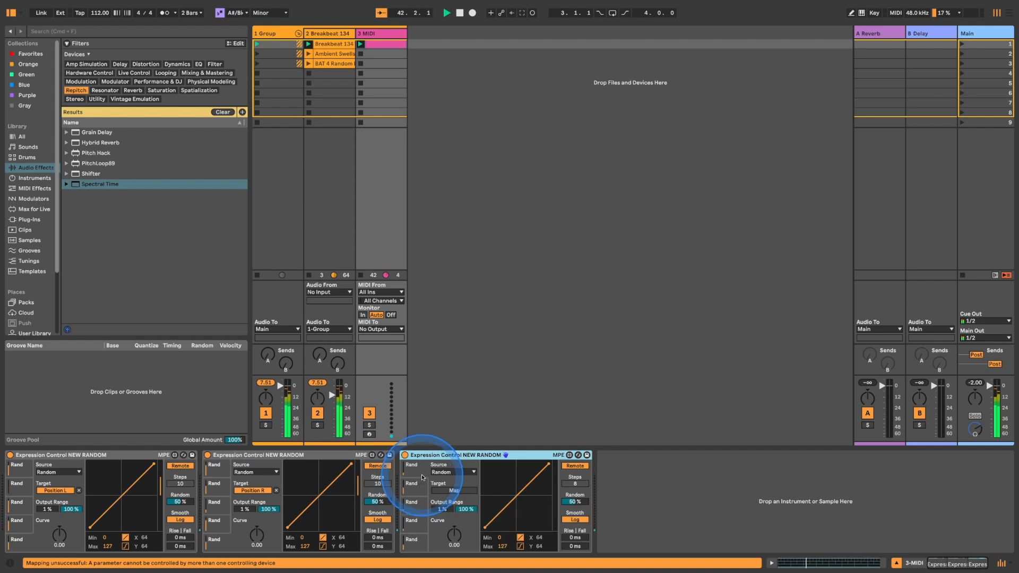
{"action": "left_click", "coordinate": [452, 491]}
{"action": "key", "text": "Left"}
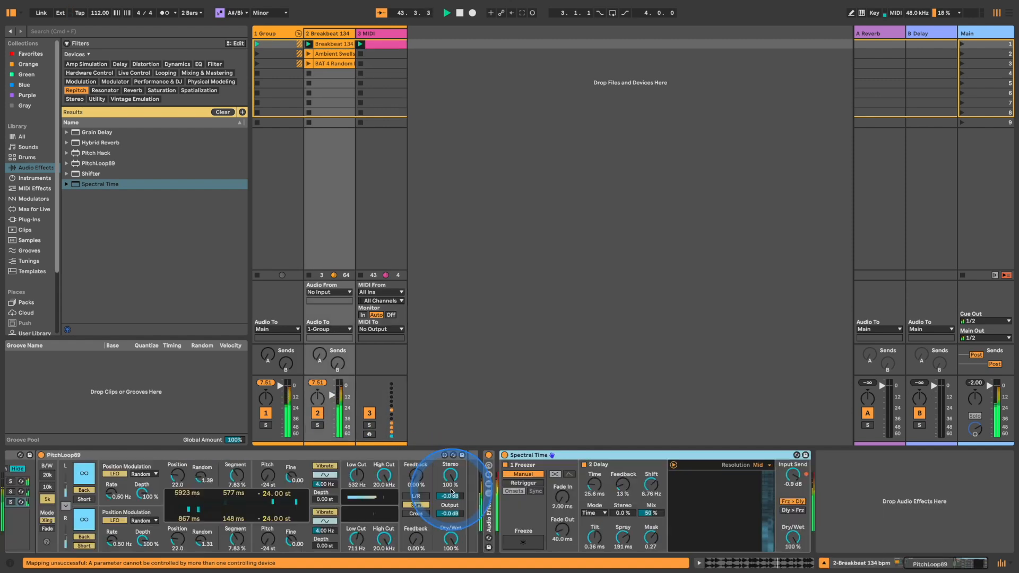
{"action": "left_click", "coordinate": [520, 543]}
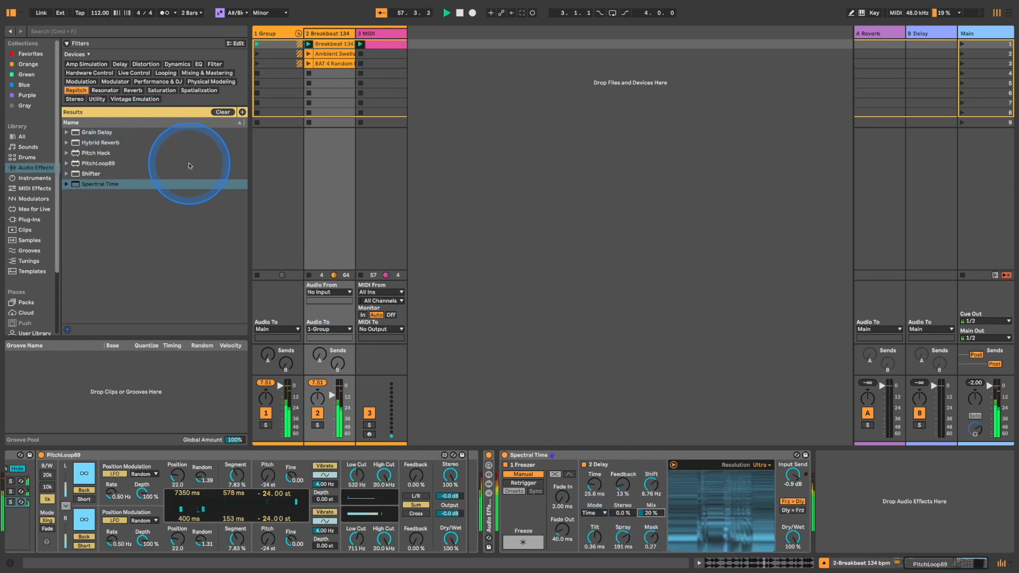
Step: Add a Vocoder from the Resonator effects with Dry/Wet at 45% and a Pitch Tracking carrier with Enhance on
{"action": "left_click", "coordinate": [105, 91]}
{"action": "double_click", "coordinate": [99, 175]}
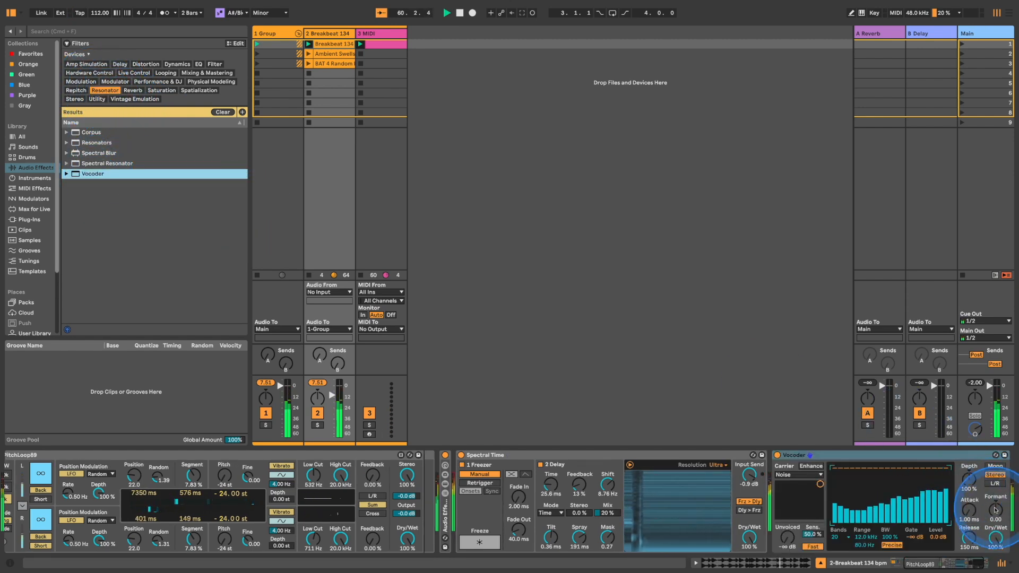
{"action": "left_click_drag", "start_coordinate": [990, 539], "coordinate": [990, 543]}
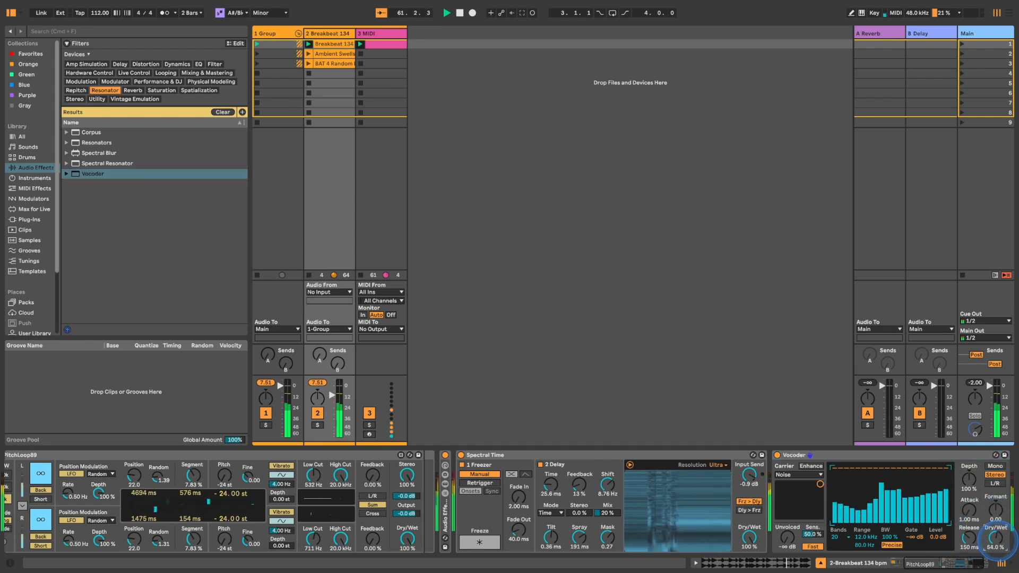
{"action": "left_click", "coordinate": [799, 472]}
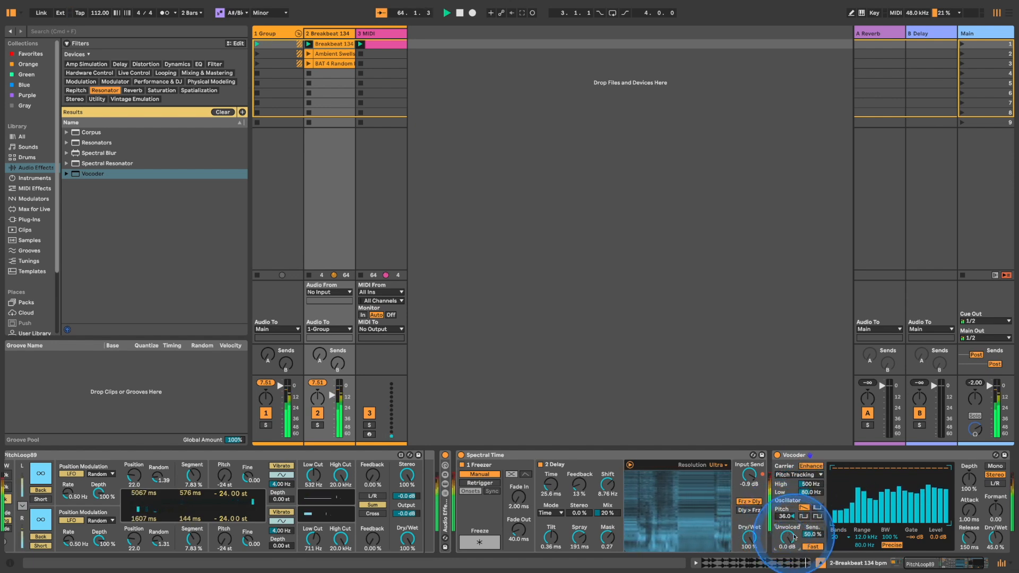
Step: Set the Vocoder's Depth to 170%, Formant to 21.1, Release to 144 ms and Dry/Wet to 10%
{"action": "left_click_drag", "start_coordinate": [997, 538], "coordinate": [997, 521]}
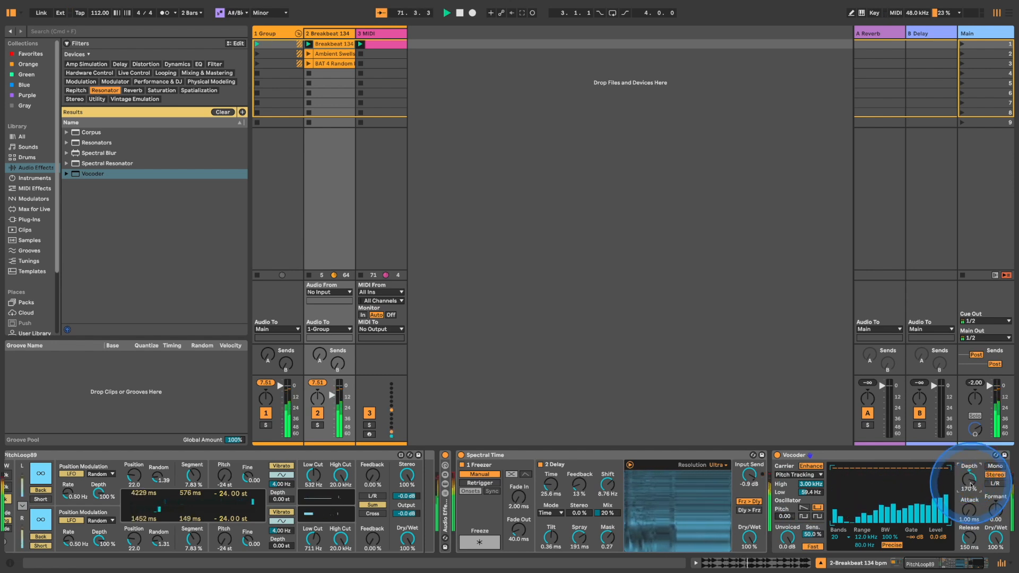
{"action": "left_click", "coordinate": [996, 508]}
{"action": "mouse_move", "coordinate": [997, 538]}
{"action": "left_mouse_down"}
{"action": "mouse_move", "coordinate": [996, 557]}
{"action": "mouse_move", "coordinate": [969, 512]}
{"action": "mouse_move", "coordinate": [997, 544]}
{"action": "left_mouse_up"}
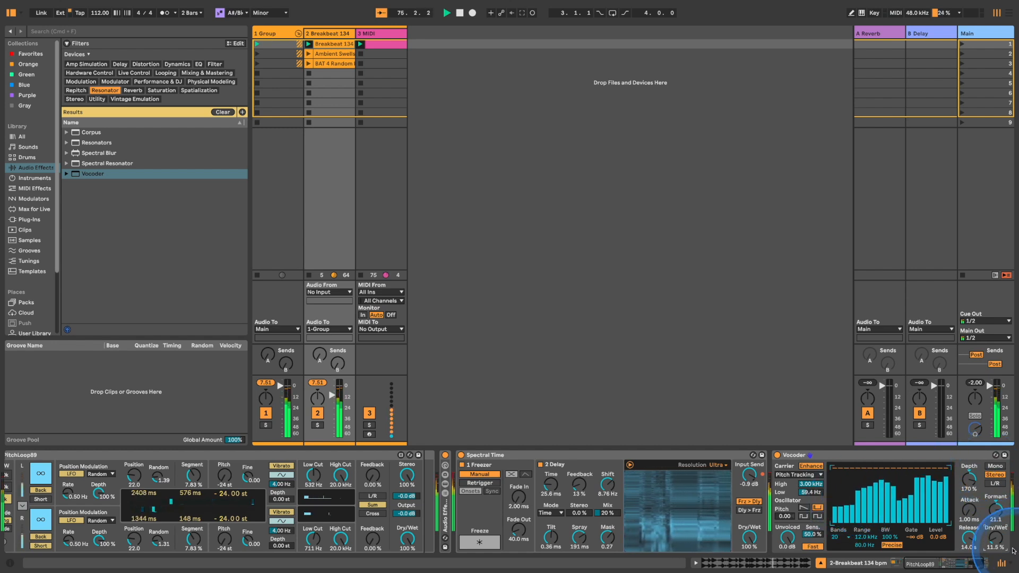
{"action": "left_click_drag", "start_coordinate": [995, 540], "coordinate": [970, 548]}
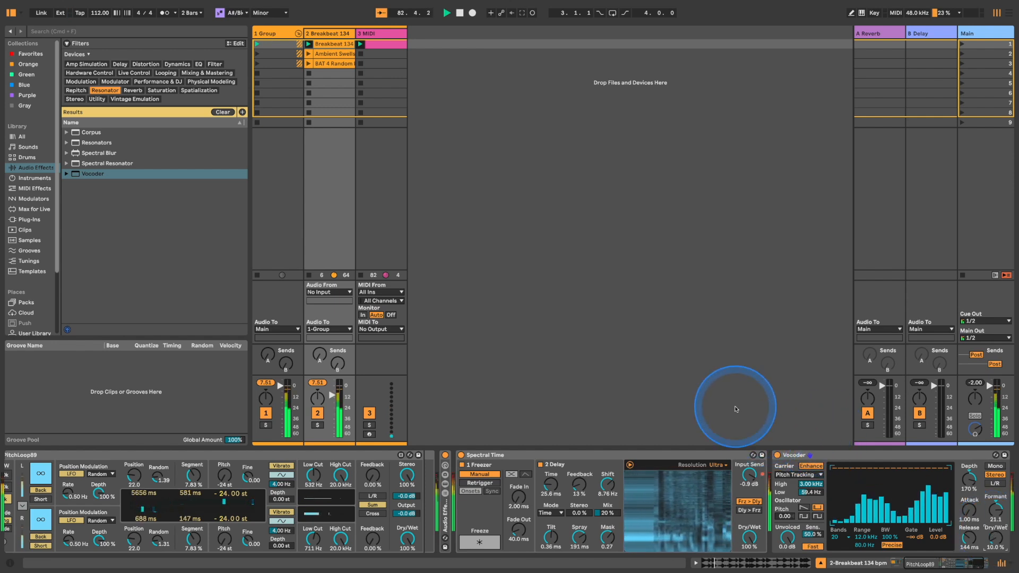
Step: Mute and unmute the group track, and replay the breakbeat from the start while reviewing the full device chain
{"action": "left_click", "coordinate": [263, 413]}
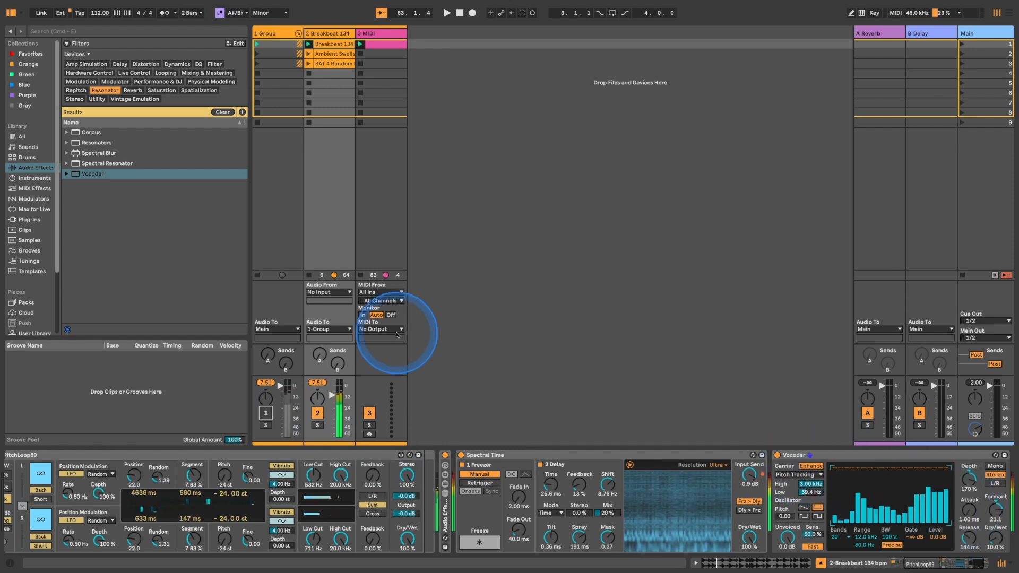
{"action": "left_click", "coordinate": [266, 413]}
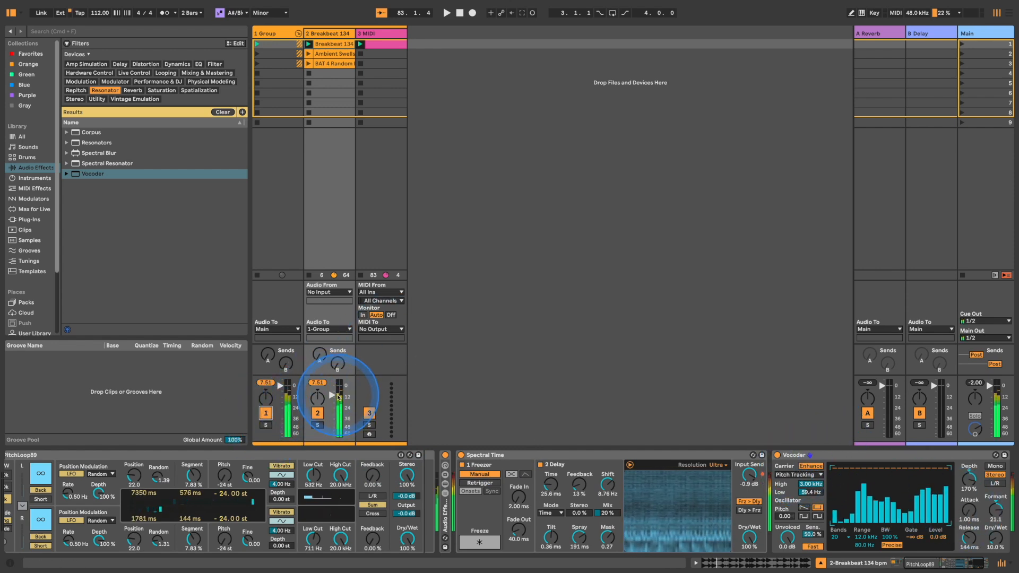
{"action": "left_click", "coordinate": [258, 483]}
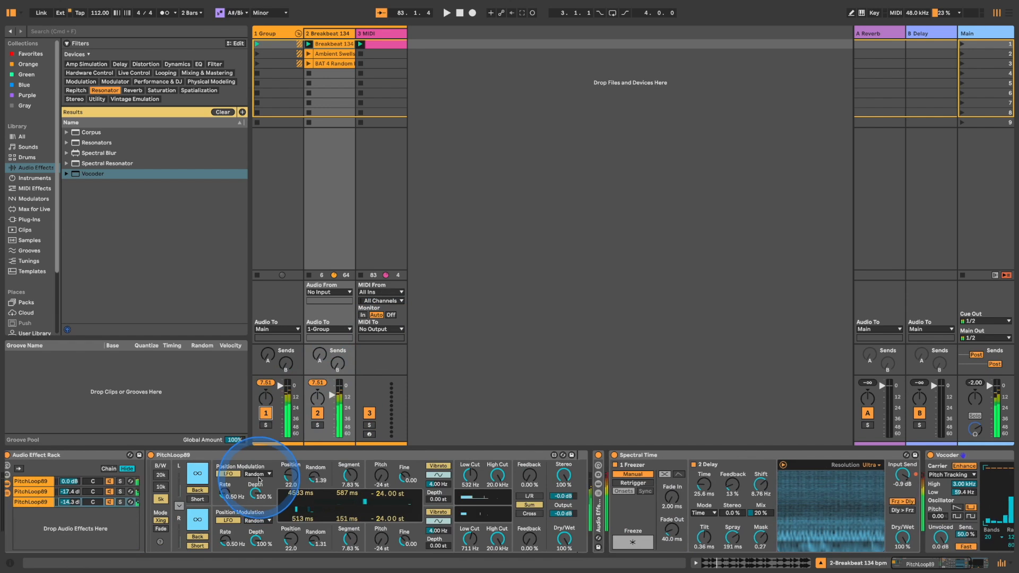
{"action": "scroll", "coordinate": [260, 482], "scroll_direction": "right", "scroll_amount": 4}
{"action": "key", "text": "space"}
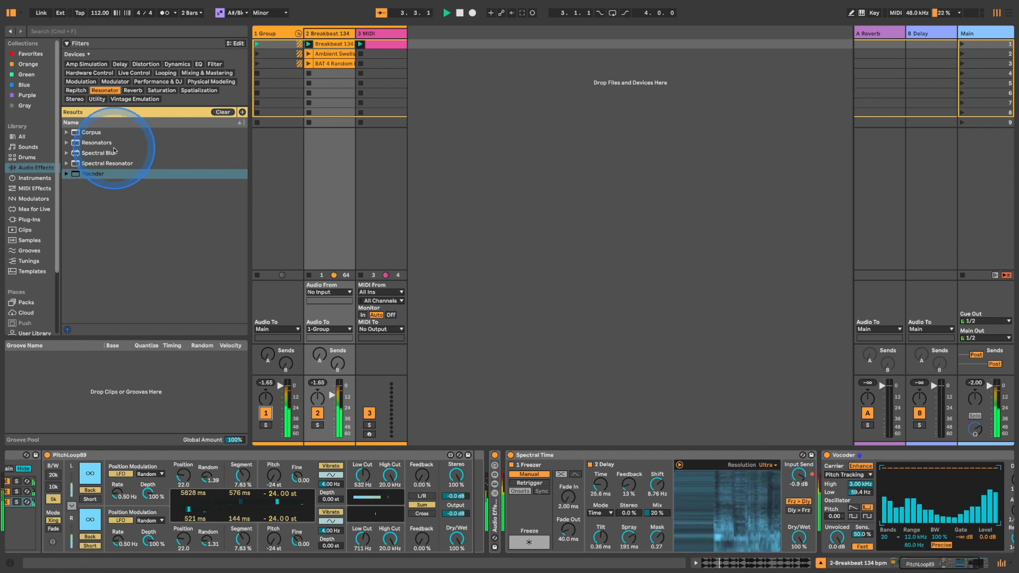
{"action": "scroll", "coordinate": [372, 483], "scroll_direction": "right", "scroll_amount": 3}
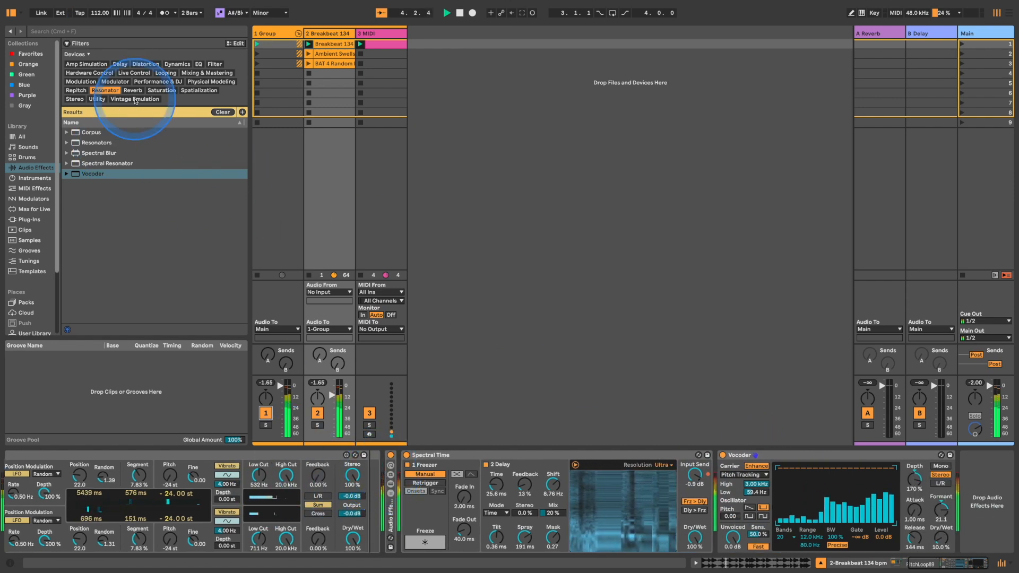
Step: Add three Auto Filters after the Vocoder, stop playback, and make the second a high-pass filter at about 197 Hz with 11% resonance
{"action": "left_click", "coordinate": [215, 63]}
{"action": "double_click", "coordinate": [116, 144]}
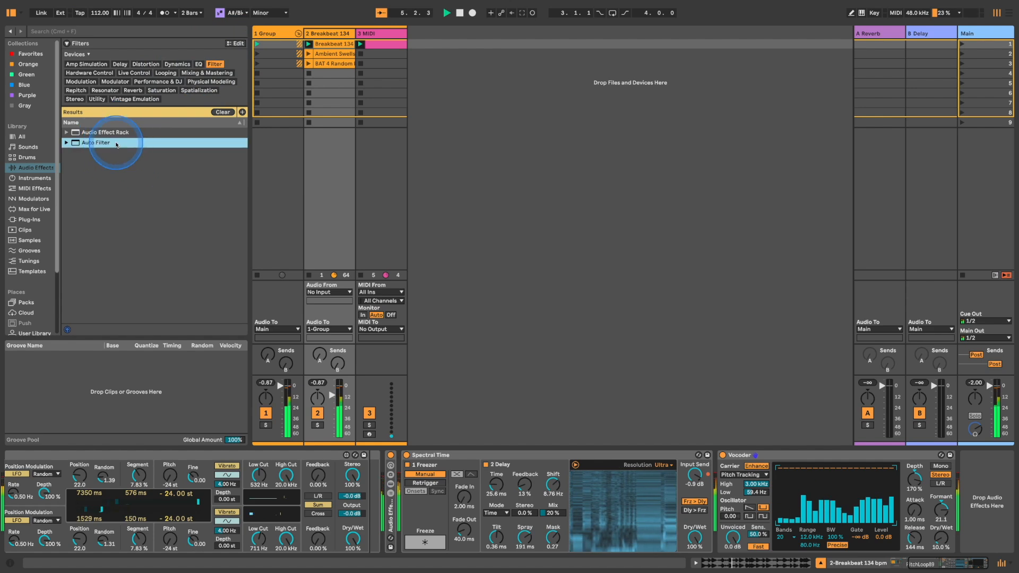
{"action": "double_click", "coordinate": [115, 144]}
{"action": "double_click", "coordinate": [115, 145]}
{"action": "key", "text": "space"}
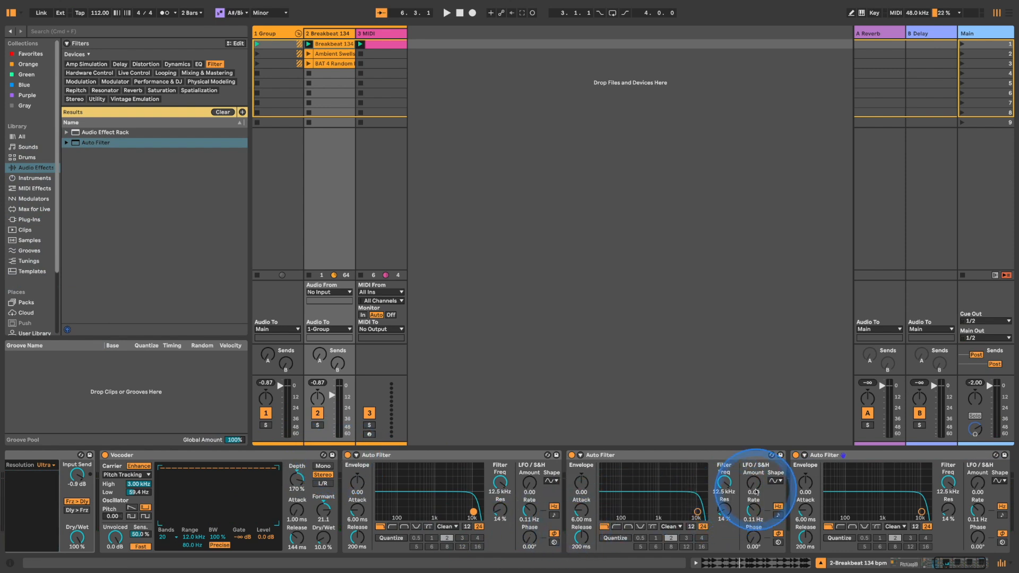
{"action": "left_click", "coordinate": [616, 527]}
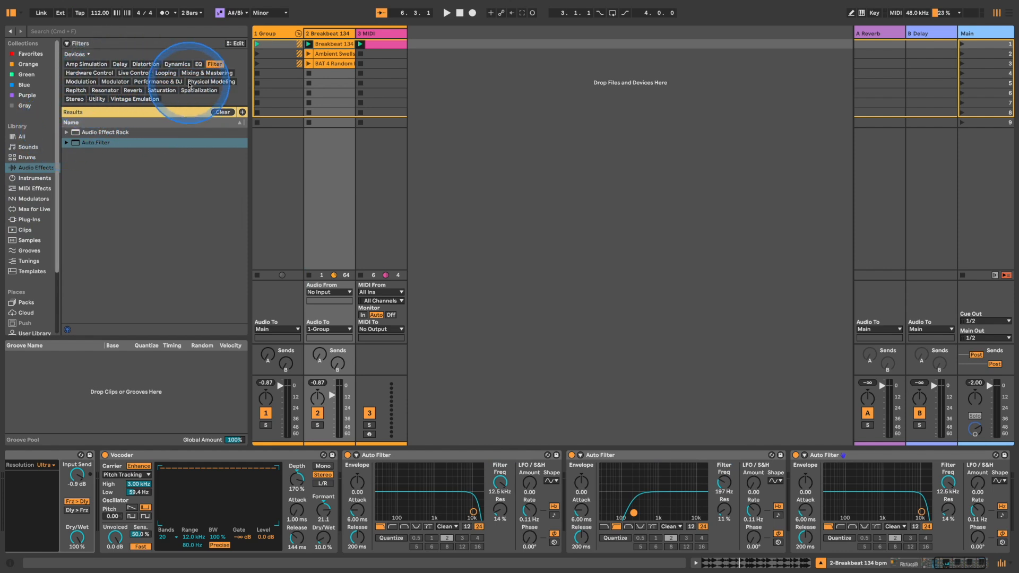
Step: Add an LFO modulator after the Auto Filters and map it to the first Auto Filter's frequency
{"action": "left_click", "coordinate": [112, 82]}
{"action": "left_click", "coordinate": [89, 194]}
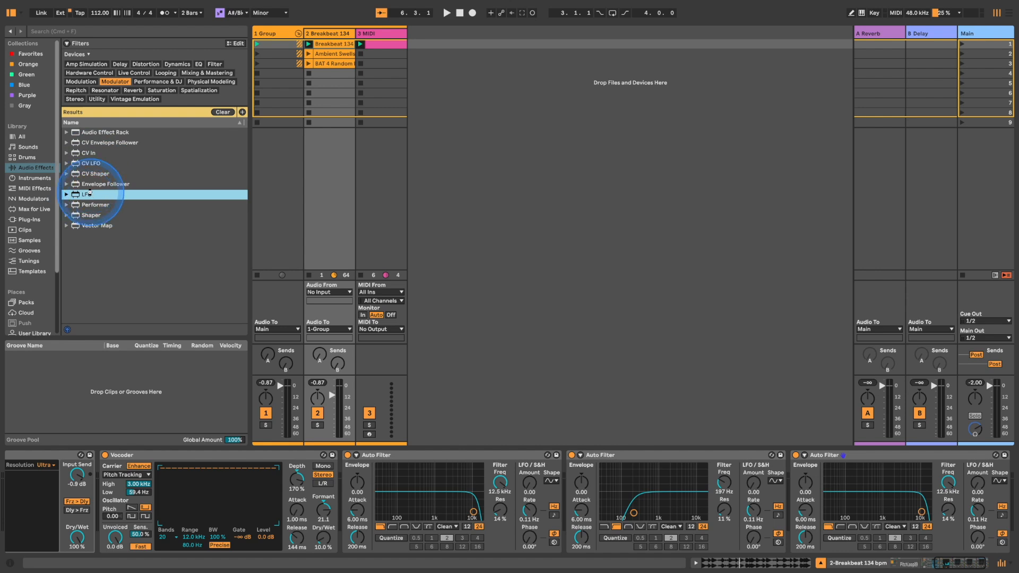
{"action": "double_click", "coordinate": [90, 195]}
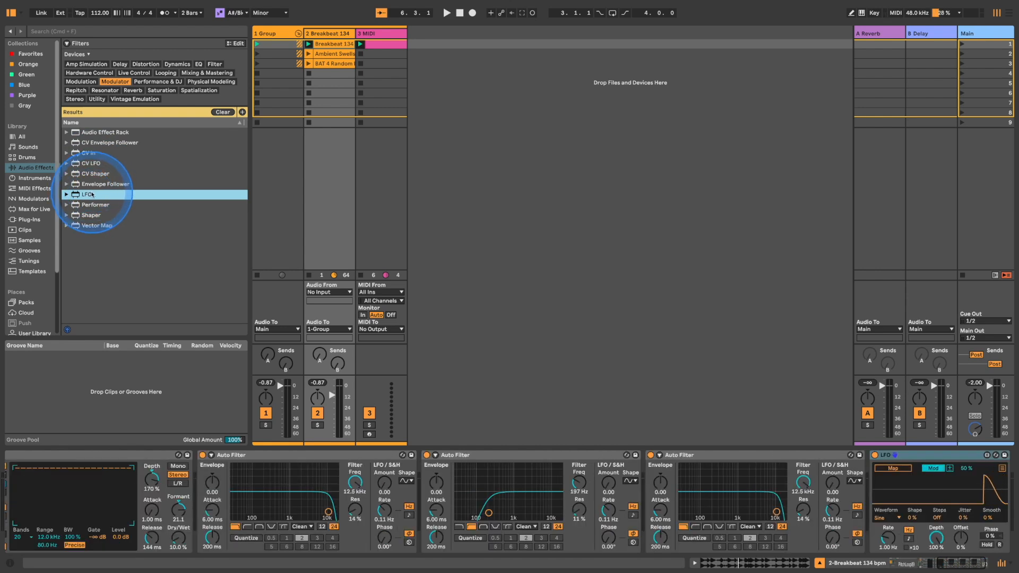
{"action": "left_click", "coordinate": [898, 468]}
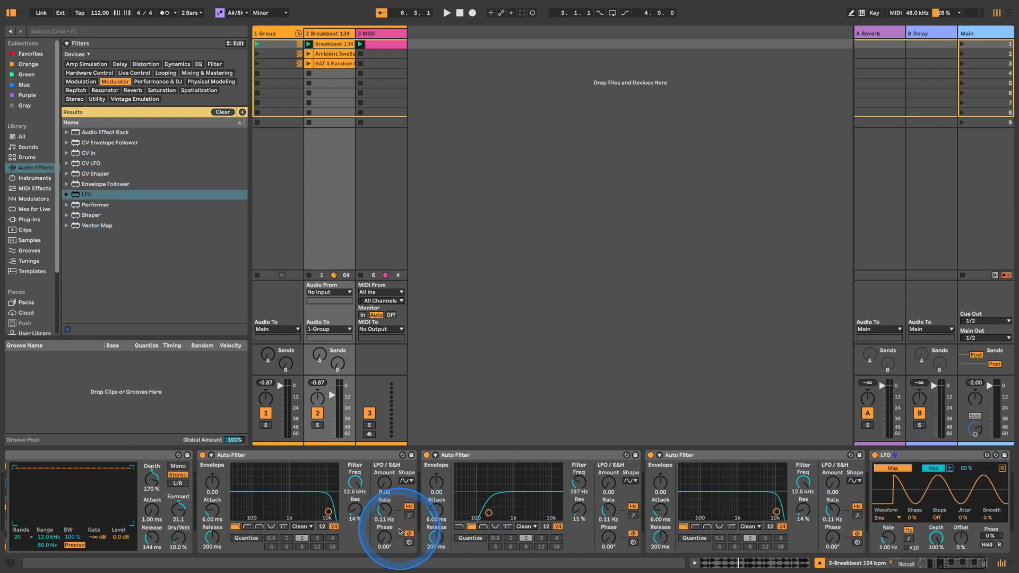
{"action": "left_click", "coordinate": [355, 493]}
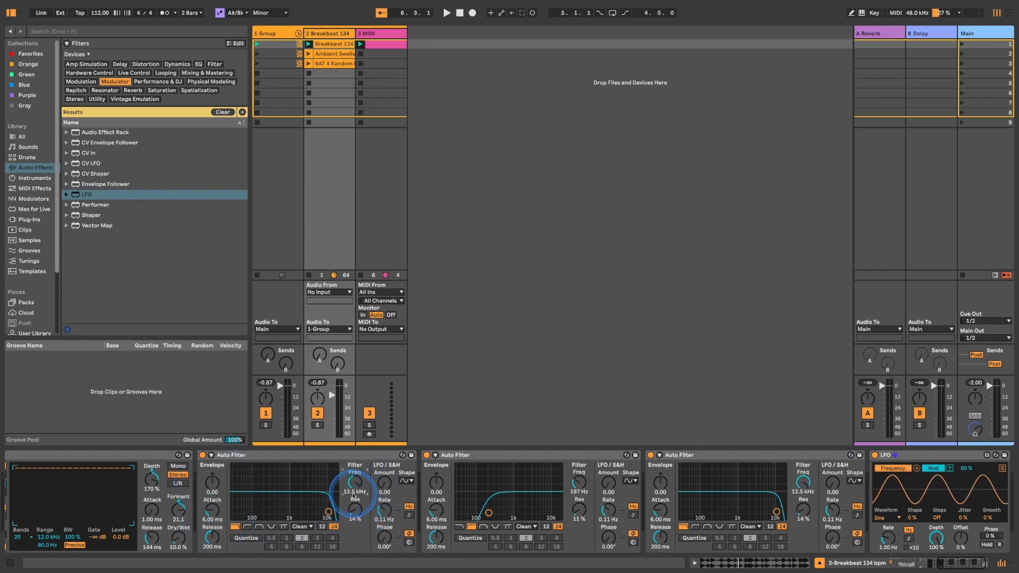
Step: During playback, set the LFO to Stray at 0.02 Hz with 40.2% depth, and the first Auto Filter to 8.13 kHz with 40% resonance
{"action": "left_click_drag", "start_coordinate": [322, 514], "coordinate": [298, 482]}
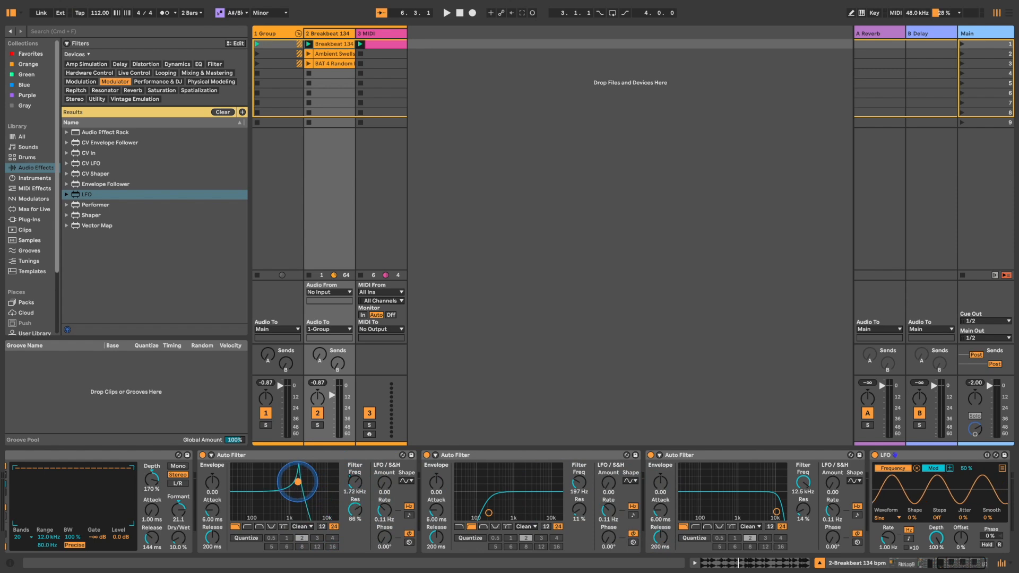
{"action": "key", "text": "space"}
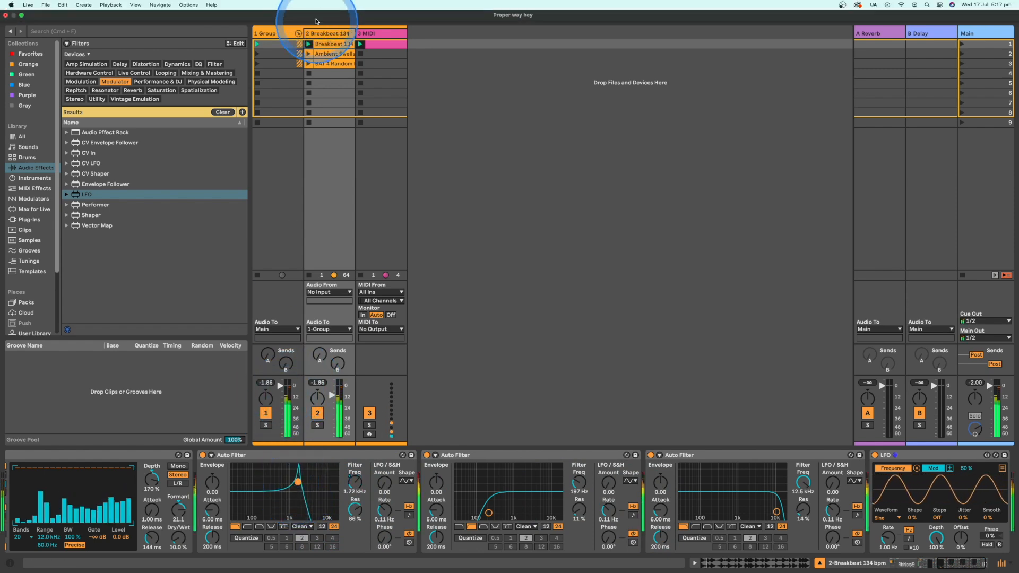
{"action": "left_click_drag", "start_coordinate": [294, 484], "coordinate": [310, 501]}
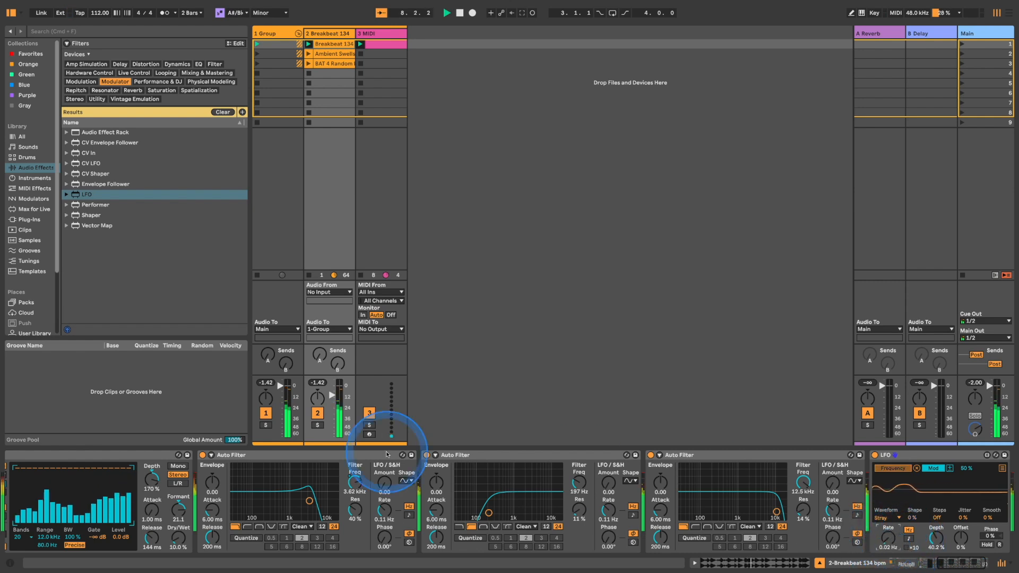
{"action": "left_click_drag", "start_coordinate": [356, 483], "coordinate": [356, 477]}
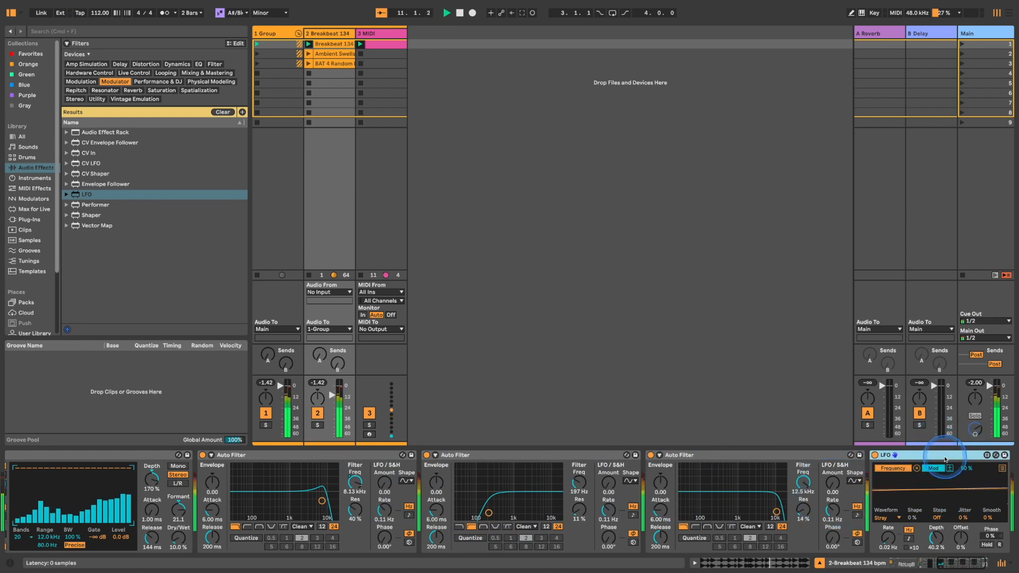
Step: Duplicate the LFO, map the copy to the second Auto Filter's frequency set at 1.50 kHz, and set the copy's Offset to -41%
{"action": "scroll", "coordinate": [935, 477], "scroll_direction": "right", "scroll_amount": 2}
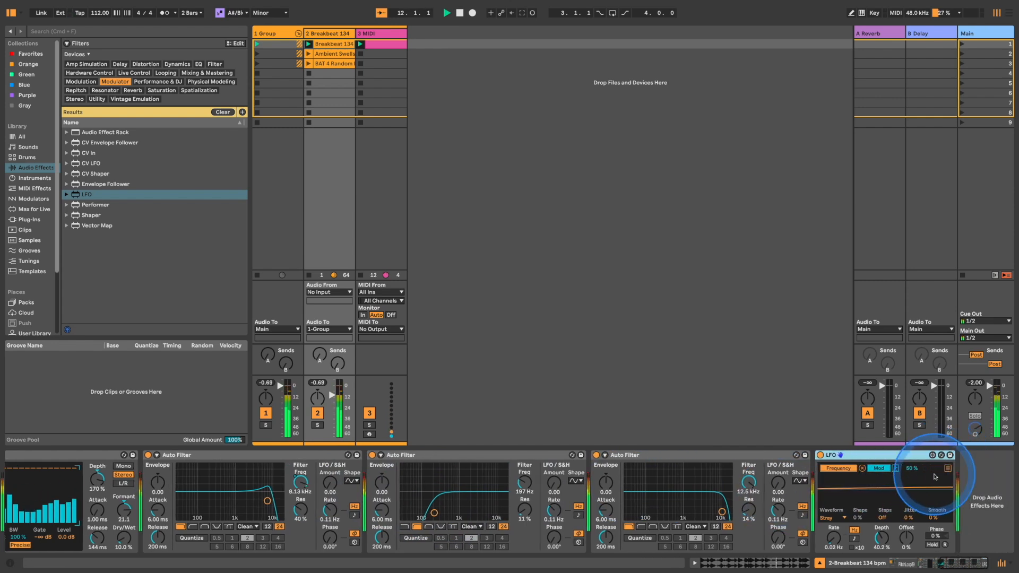
{"action": "key", "text": "super+d"}
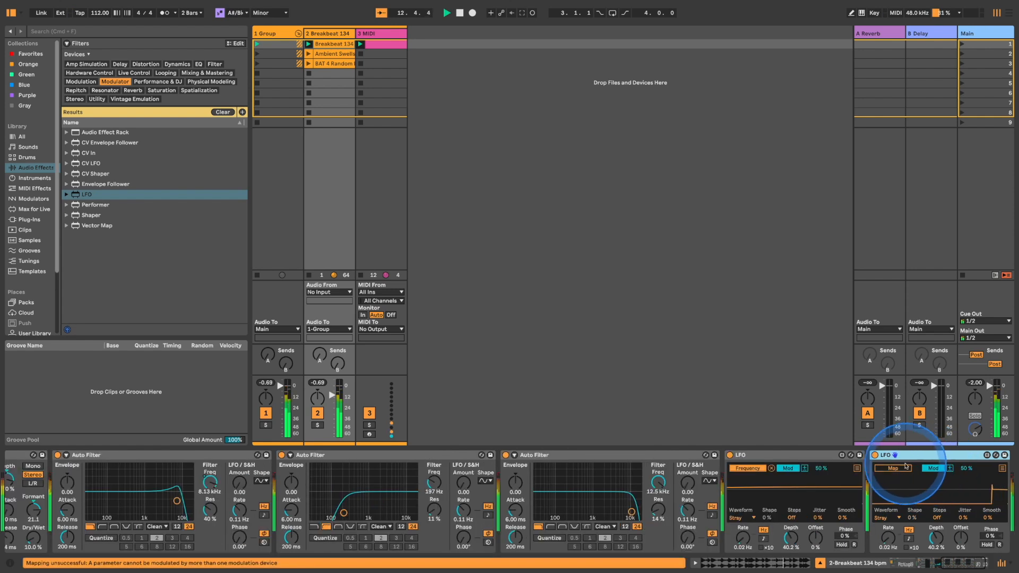
{"action": "left_click", "coordinate": [435, 482]}
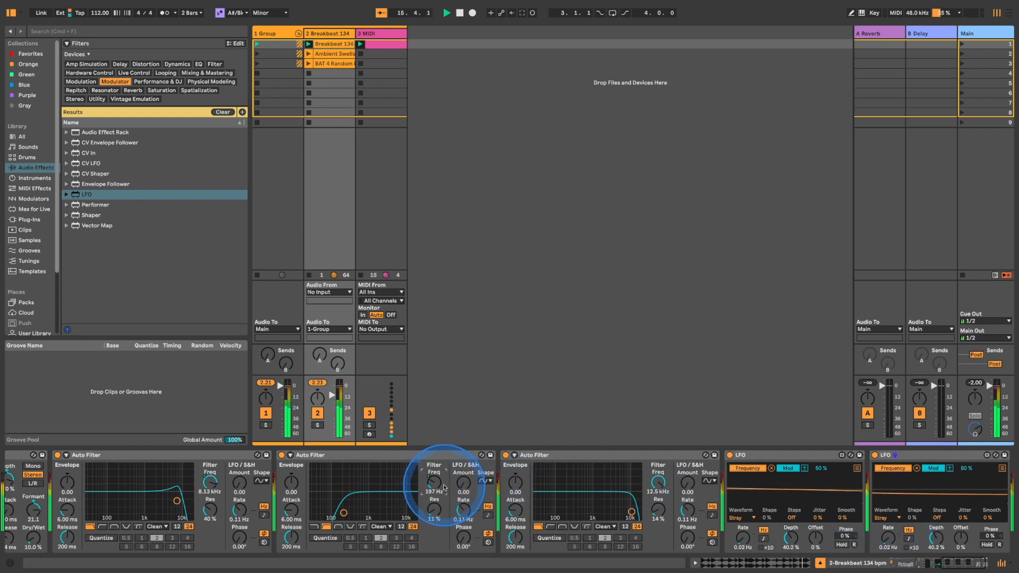
{"action": "left_click_drag", "start_coordinate": [436, 483], "coordinate": [437, 485]}
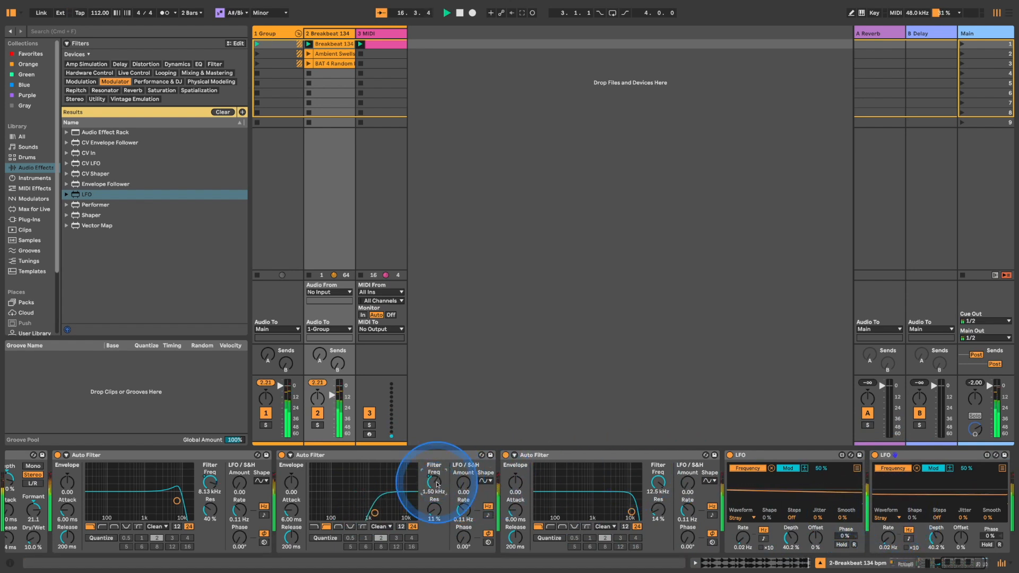
{"action": "left_click_drag", "start_coordinate": [961, 538], "coordinate": [961, 547]}
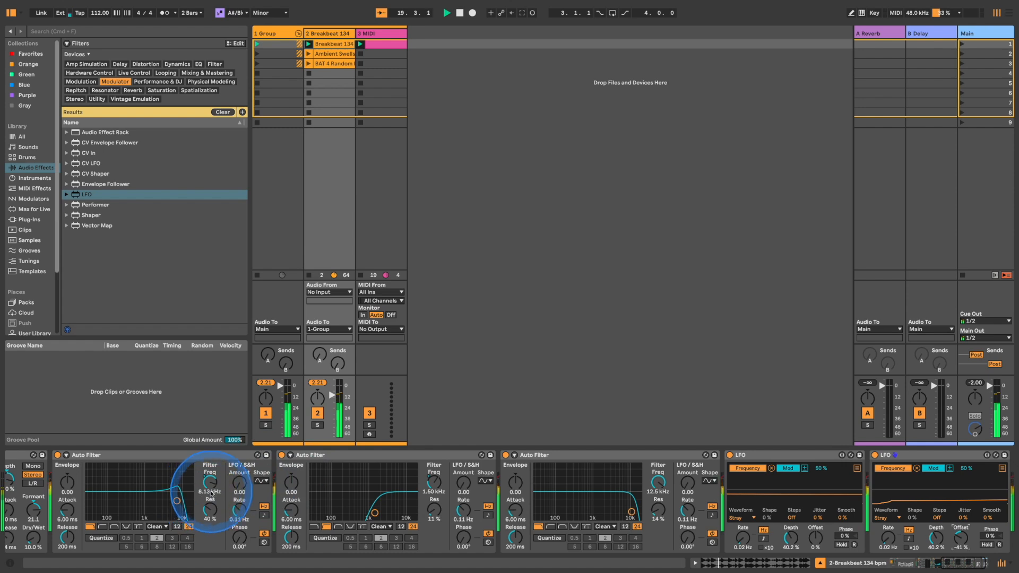
Step: Bypass the first Auto Filter, and delete it along with the third Auto Filter and the original LFO
{"action": "left_click", "coordinate": [57, 458]}
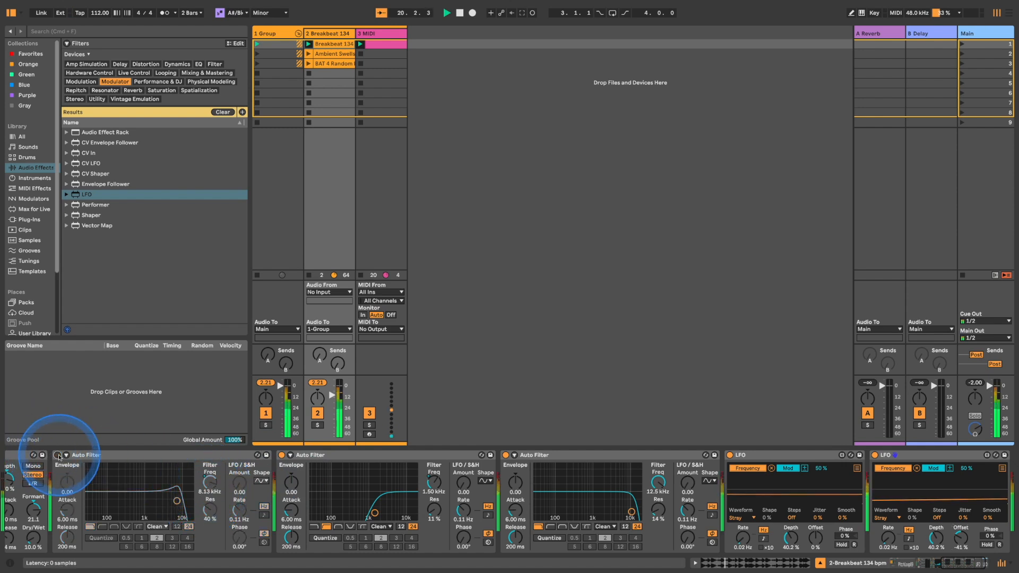
{"action": "left_click", "coordinate": [121, 459]}
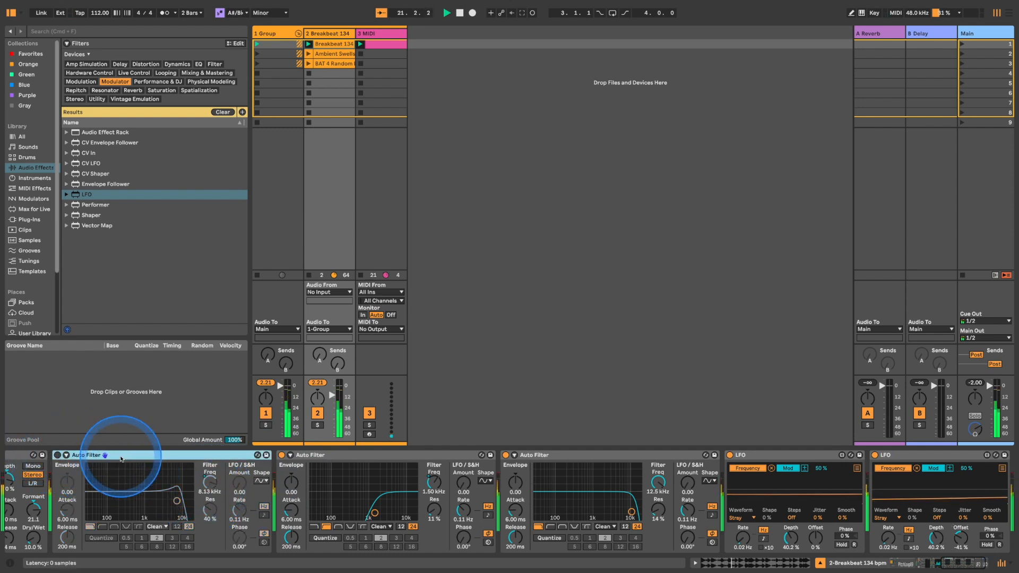
{"action": "key", "text": "Delete"}
{"action": "left_click", "coordinate": [364, 455]}
{"action": "key", "text": "Delete"}
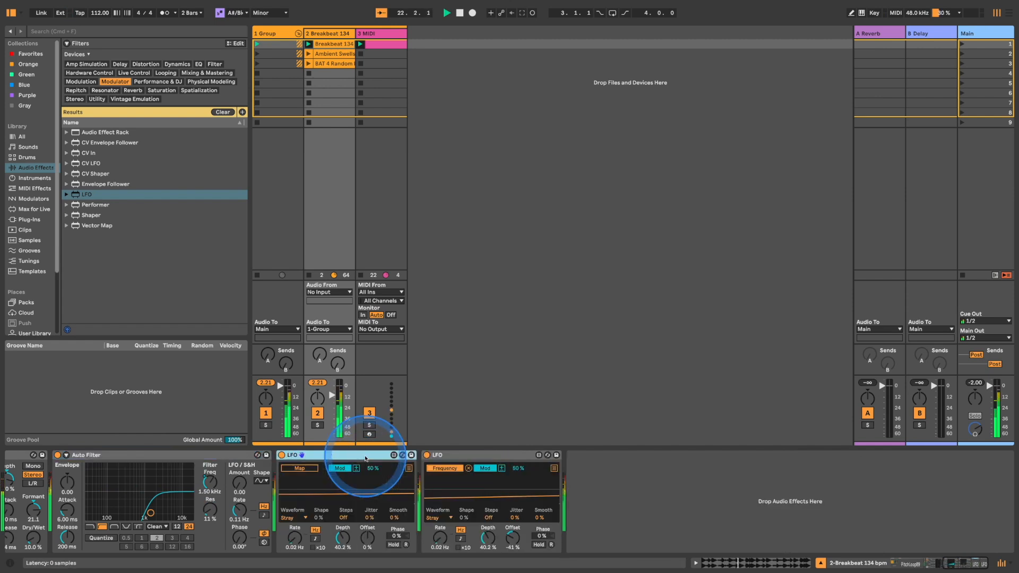
{"action": "key", "text": "Delete"}
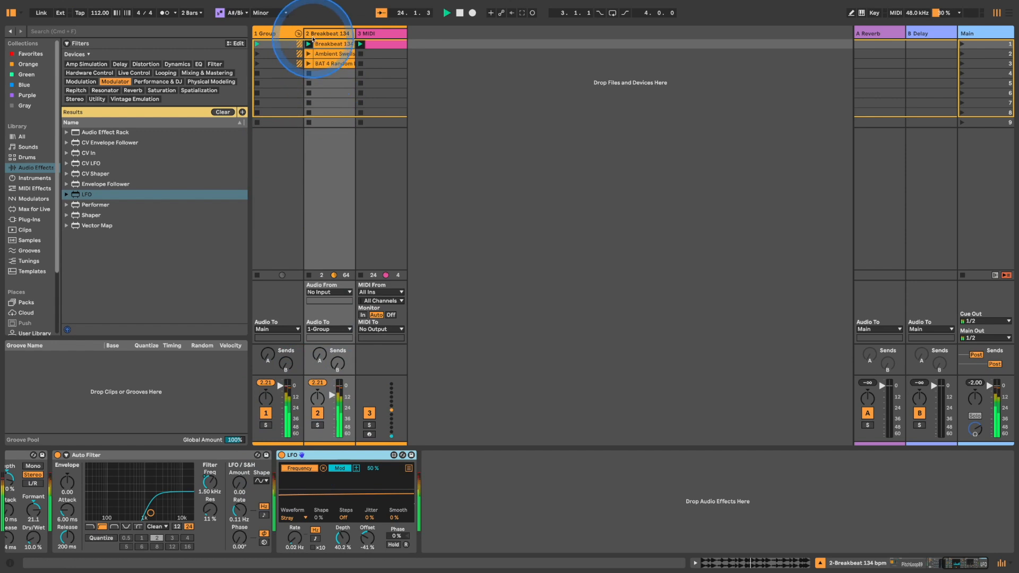
Step: Fold the group track, rename it Glitch Bed, and mute it
{"action": "left_click", "coordinate": [298, 34]}
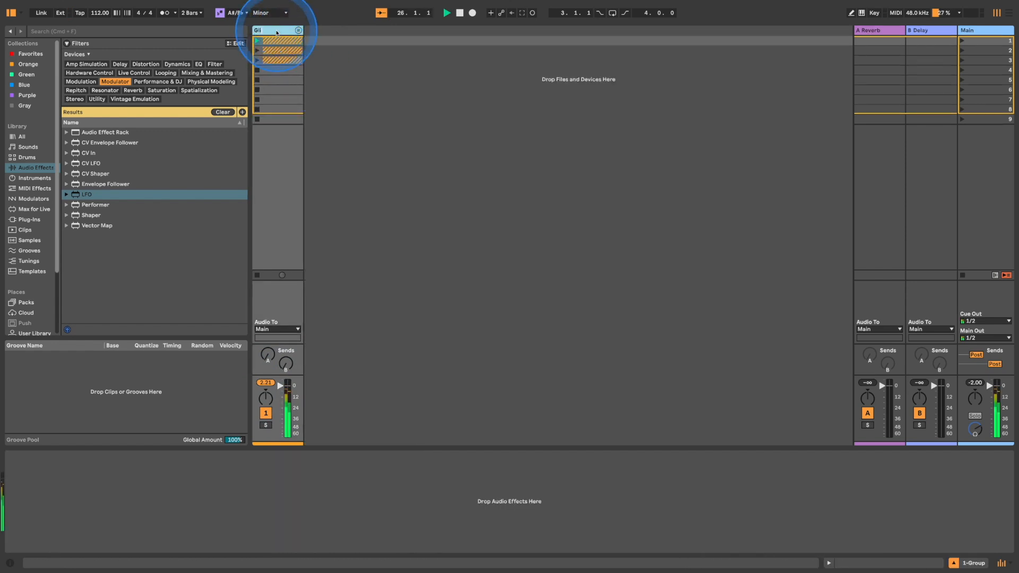
{"action": "left_click", "coordinate": [400, 151]}
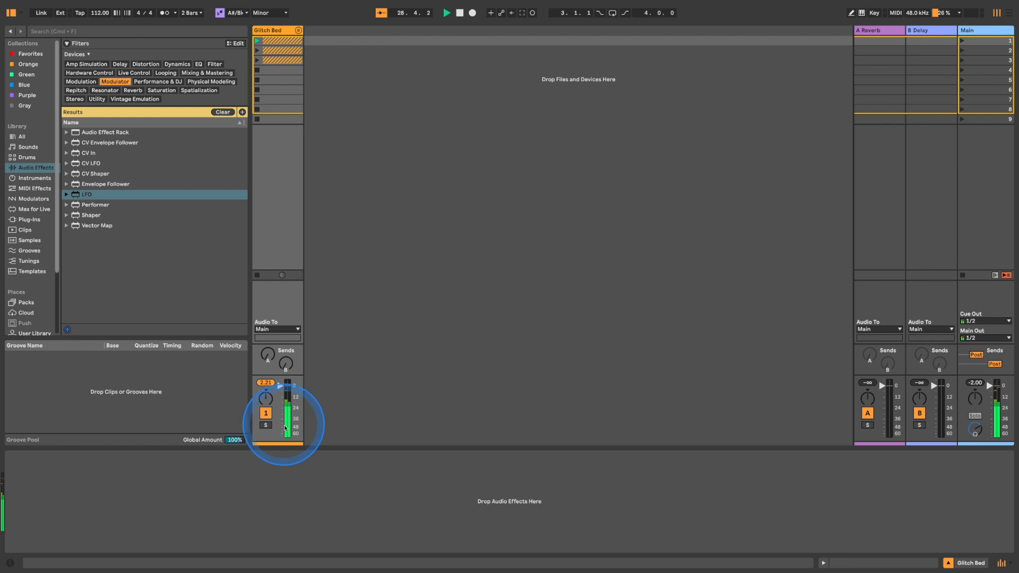
{"action": "left_click", "coordinate": [265, 414]}
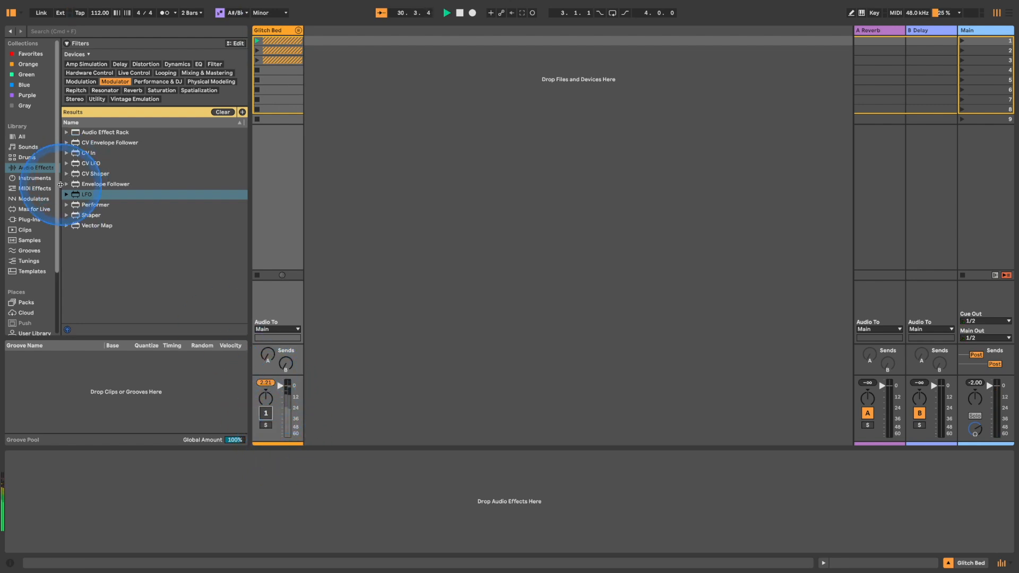
Step: Load the Chiastic Kit.adg preset from the User Library as a new track and show the devices inside its Audio Effect Rack
{"action": "scroll", "coordinate": [30, 223], "scroll_direction": "down", "scroll_amount": 3}
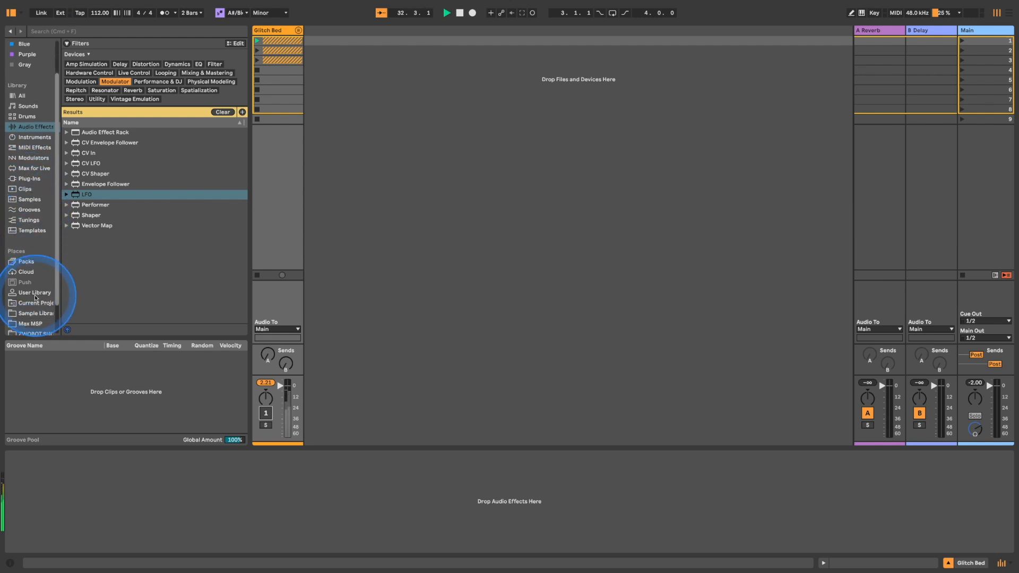
{"action": "left_click", "coordinate": [35, 293]}
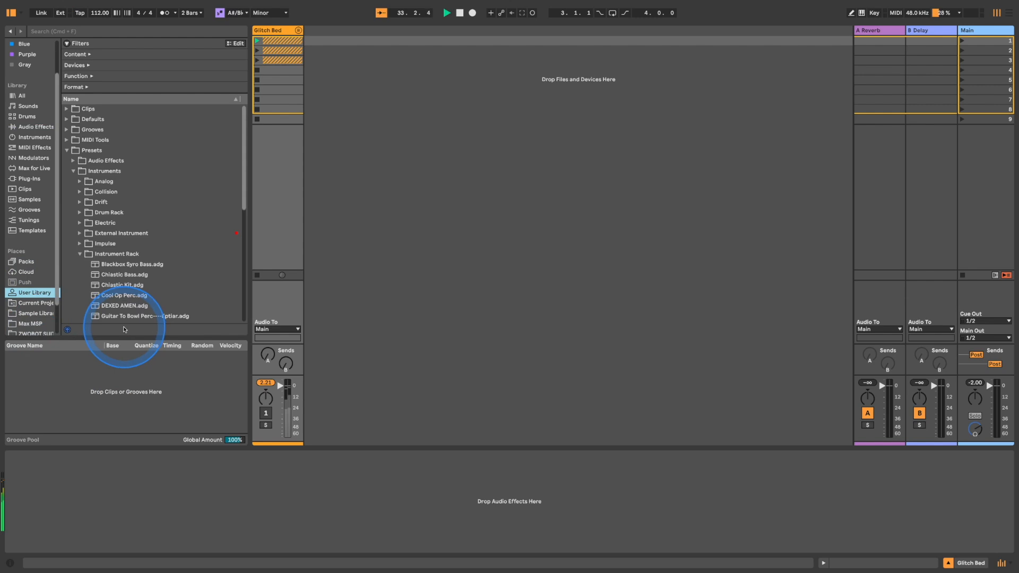
{"action": "left_click", "coordinate": [204, 287]}
{"action": "left_click_drag", "start_coordinate": [205, 297], "coordinate": [268, 337]}
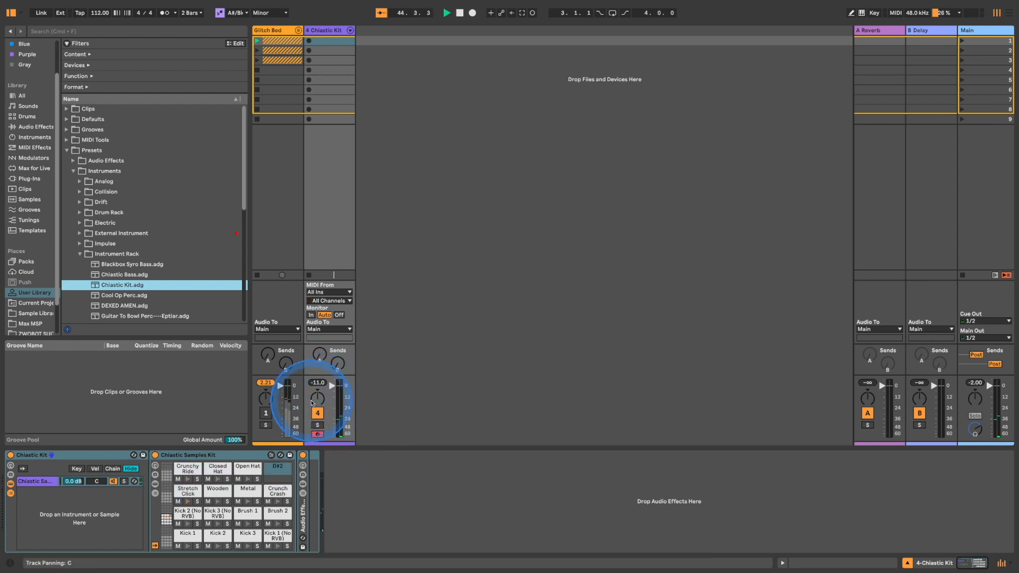
{"action": "left_click", "coordinate": [306, 496]}
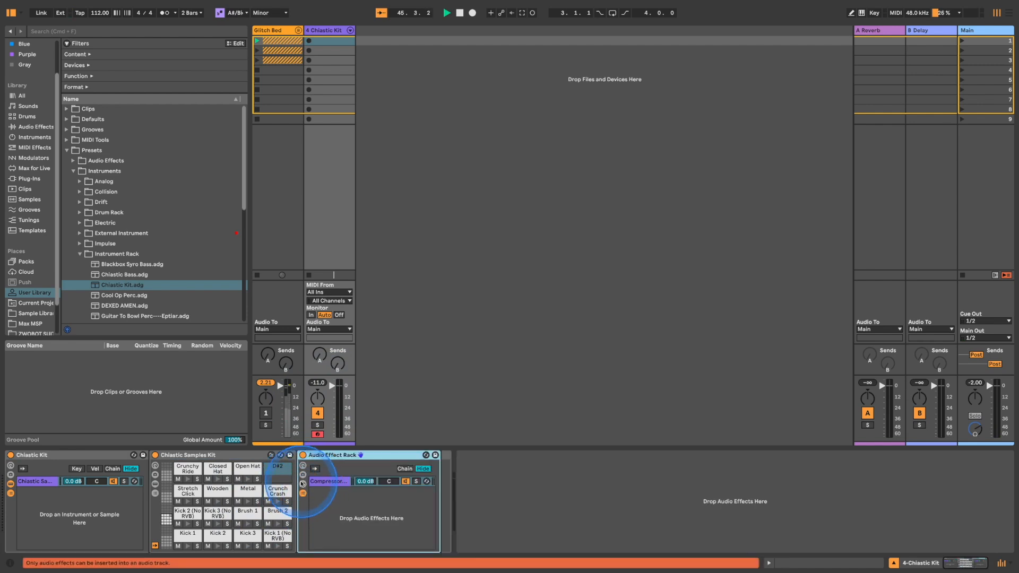
{"action": "left_click", "coordinate": [303, 483]}
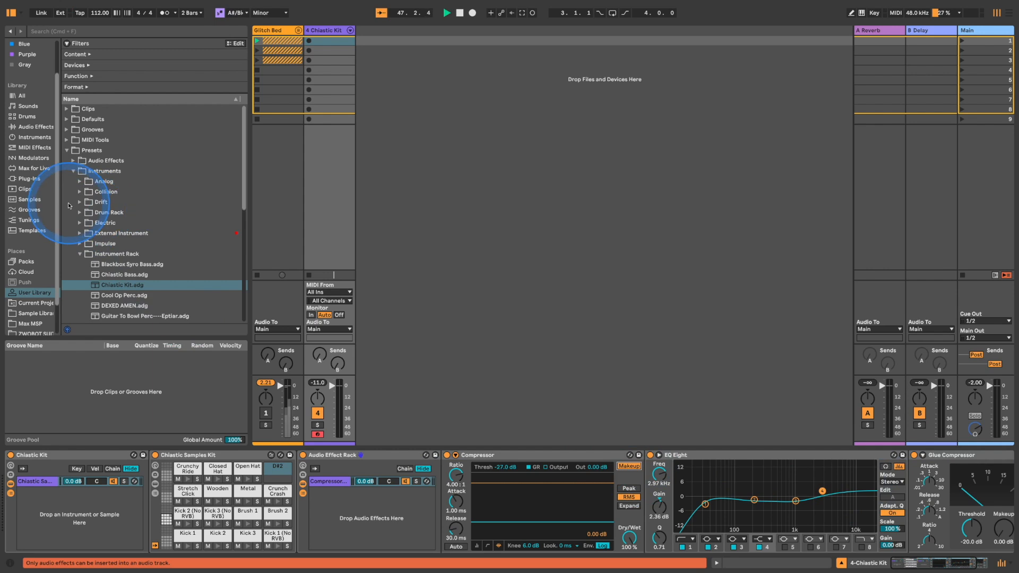
Step: Filter the plug-ins by D16 Group Audio Software, look through that creator's plug-ins, and clear the filter
{"action": "left_click", "coordinate": [30, 179]}
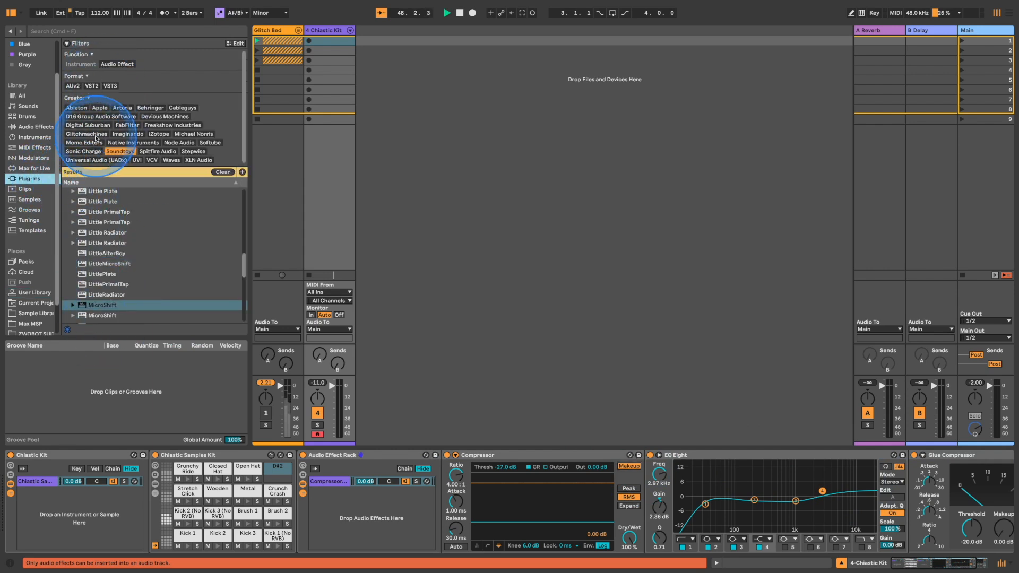
{"action": "left_click", "coordinate": [101, 117]}
{"action": "left_click", "coordinate": [78, 192]}
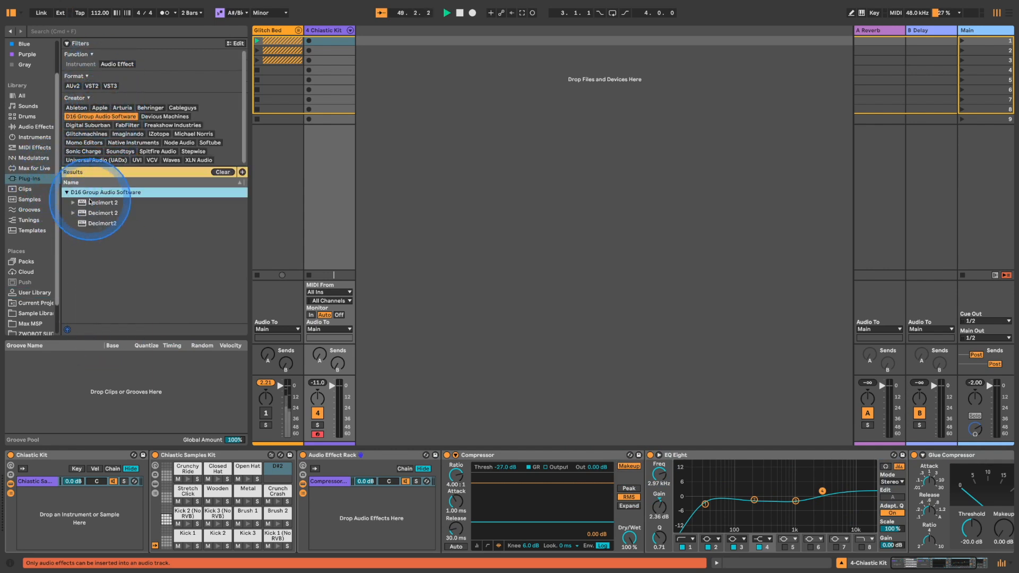
{"action": "left_click", "coordinate": [101, 117]}
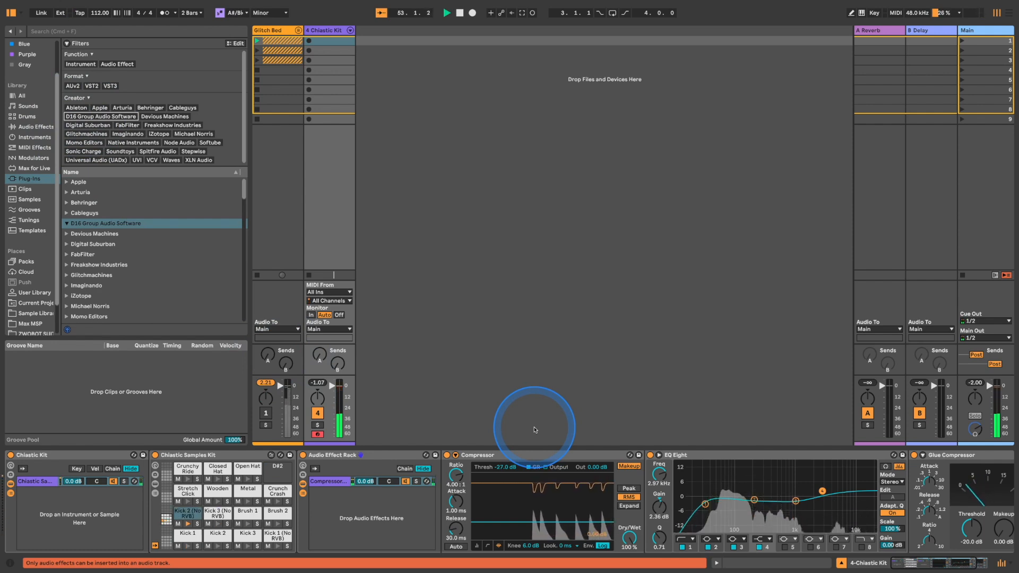
Step: Create a MIDI clip in the Chiastic Kit track's first slot and place sixteenth Kick 1 notes at 1.1.1 and 1.1.2
{"action": "double_click", "coordinate": [330, 41]}
{"action": "left_click_drag", "start_coordinate": [329, 452], "coordinate": [287, 504]}
{"action": "double_click", "coordinate": [281, 502]}
{"action": "double_click", "coordinate": [366, 499]}
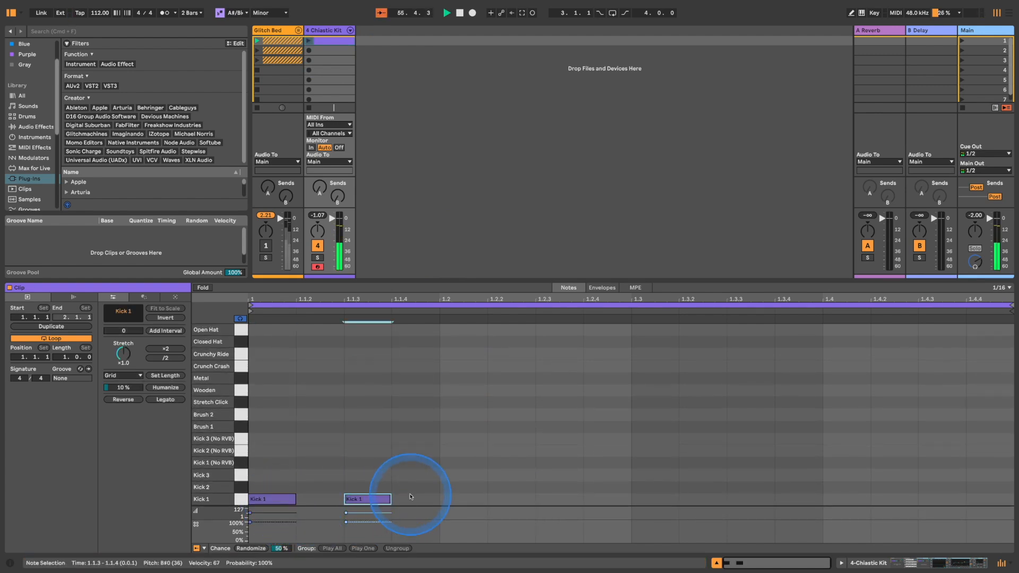
{"action": "left_click_drag", "start_coordinate": [365, 499], "coordinate": [317, 499]}
Step: Add a Kick 3 note stretched from 1.1.3 to 1.3, and sixteenth Brush 2 notes at 1.2 and 1.2.3
{"action": "left_click", "coordinate": [380, 487]}
{"action": "double_click", "coordinate": [375, 476]}
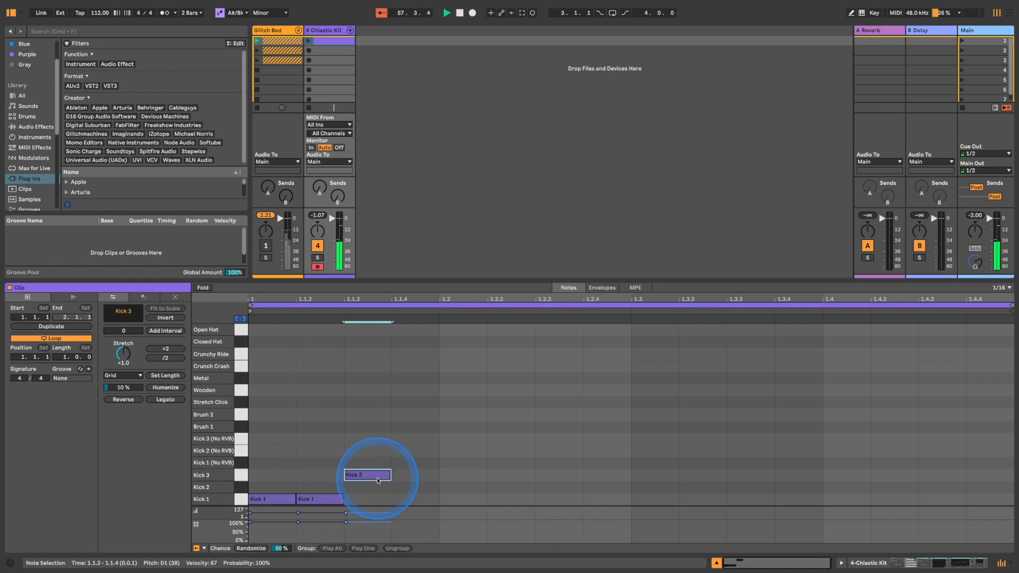
{"action": "left_click_drag", "start_coordinate": [391, 475], "coordinate": [619, 473]}
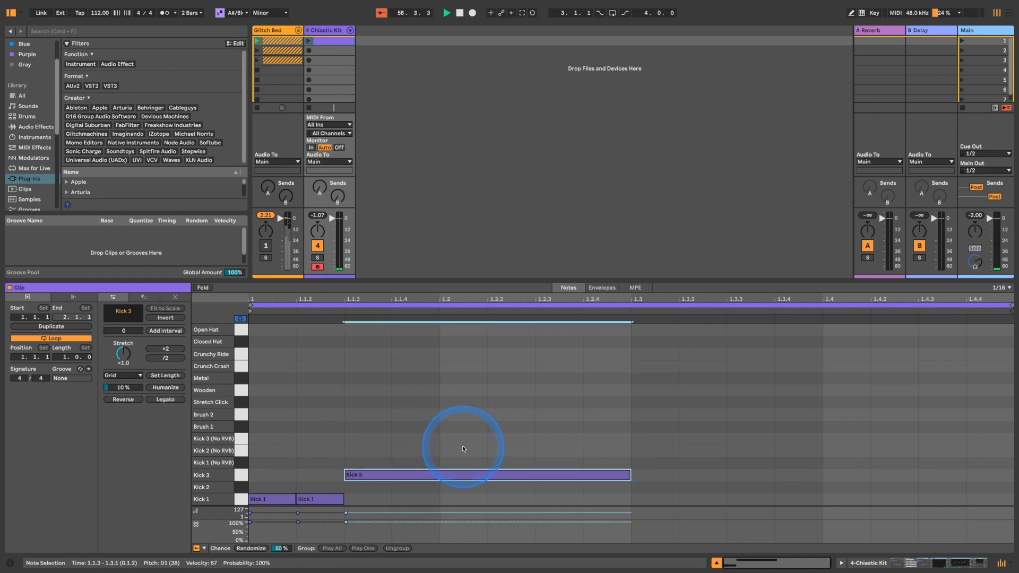
{"action": "double_click", "coordinate": [453, 416]}
{"action": "double_click", "coordinate": [545, 415]}
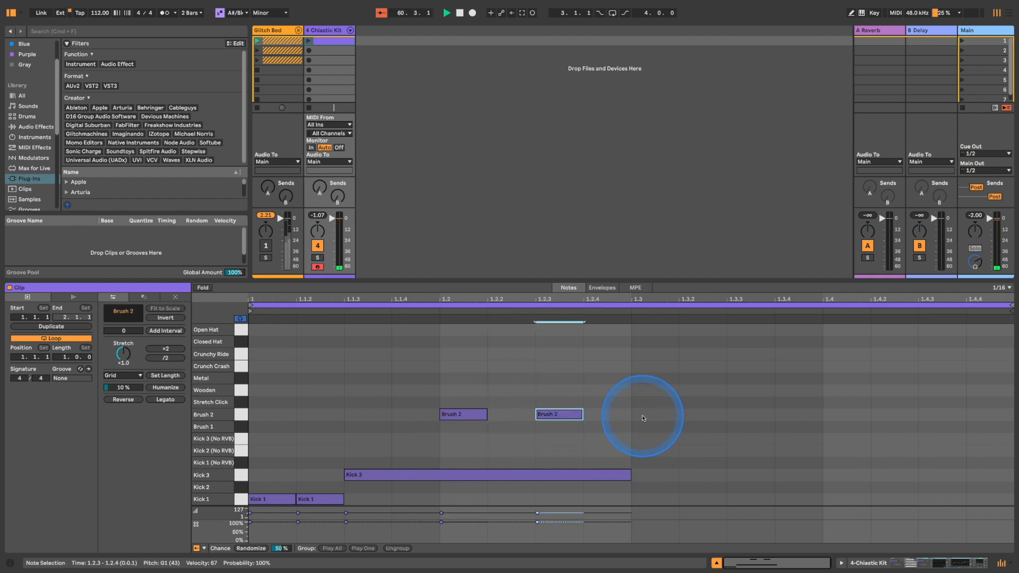
Step: Add sixteenth notes for Brush 1 at 1.2.4, Stretch Click at 1.3.2 and Kick 2 at 1.3, and audition the loop
{"action": "double_click", "coordinate": [627, 416]}
{"action": "double_click", "coordinate": [693, 401]}
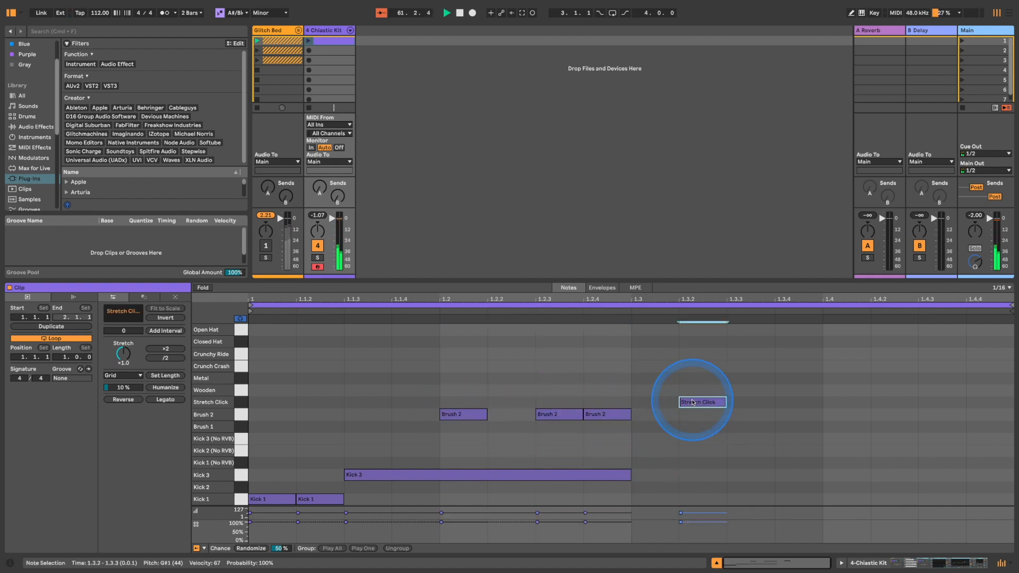
{"action": "left_click", "coordinate": [308, 41]}
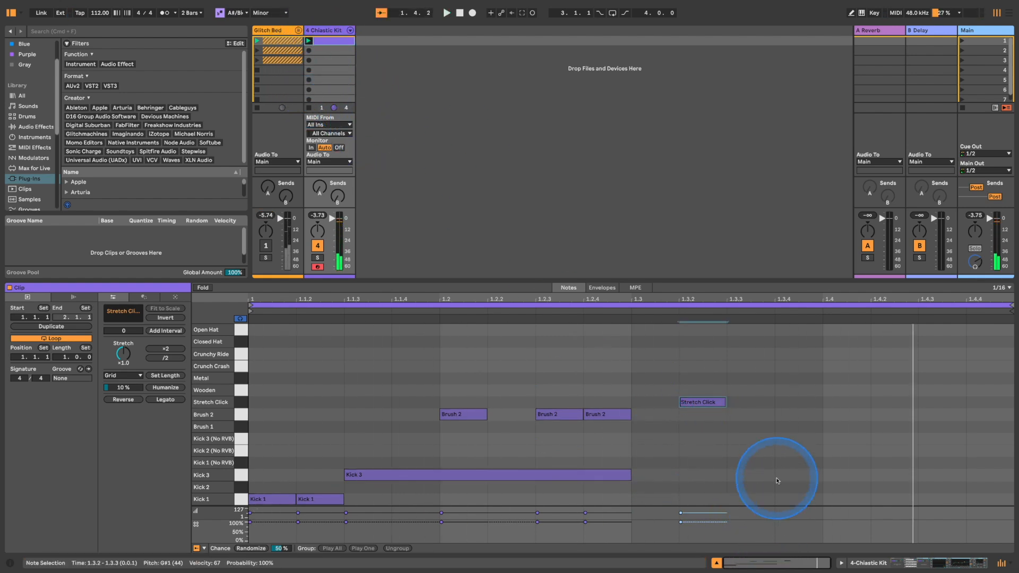
{"action": "left_click_drag", "start_coordinate": [601, 413], "coordinate": [602, 432]}
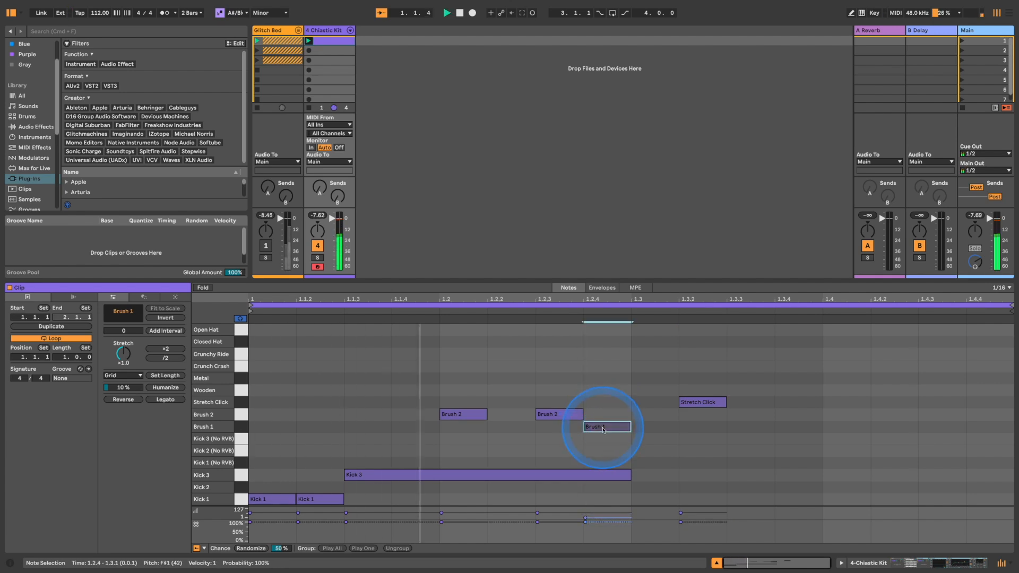
{"action": "key", "text": "space"}
{"action": "left_click", "coordinate": [655, 503]}
{"action": "double_click", "coordinate": [652, 489]}
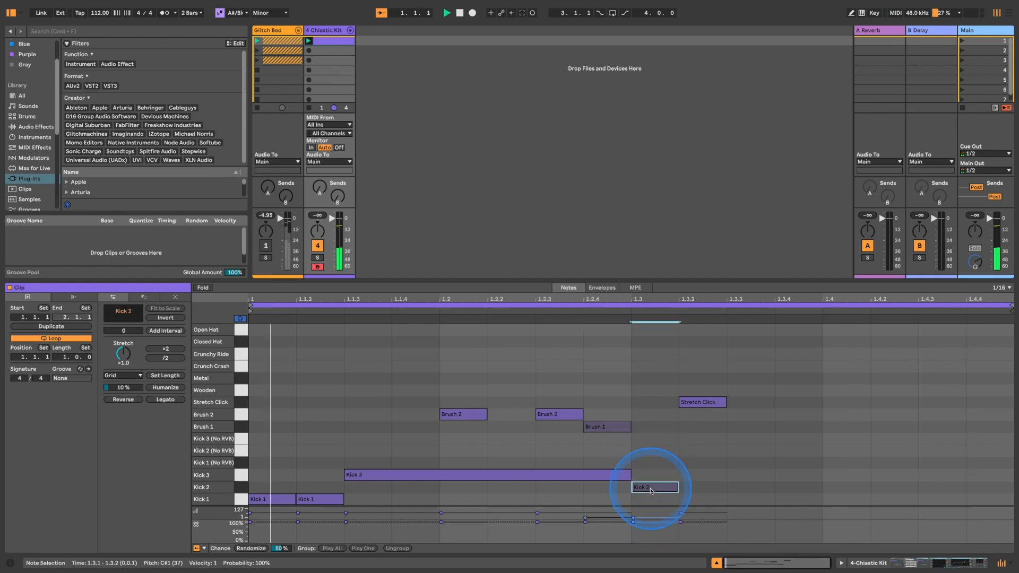
{"action": "key", "text": "space"}
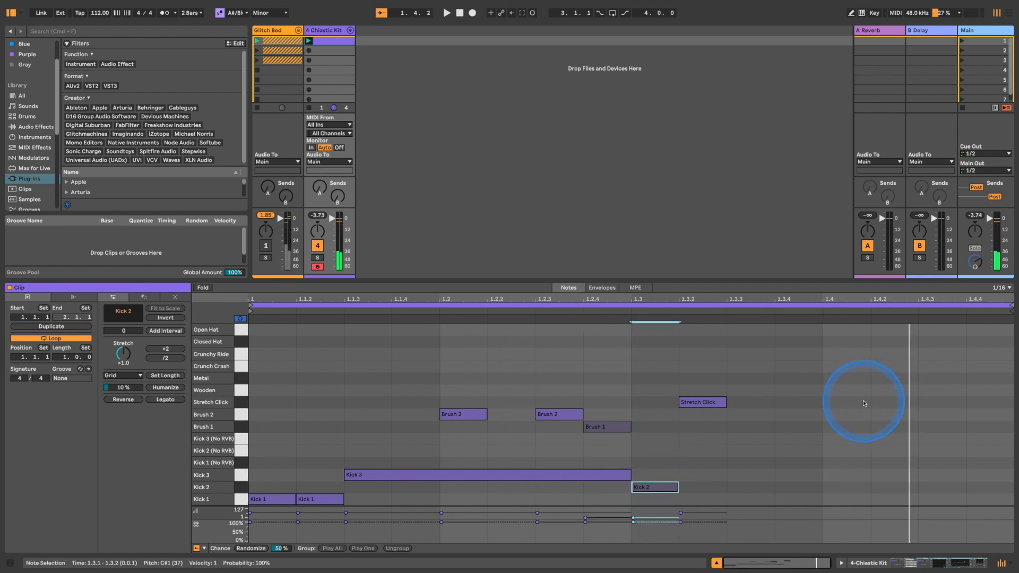
Step: Layer sixteenth Crunch Crash, Wooden, Brush 2 and Brush 1 notes at 1.4, and place a Kick 3 note at 1.3.4
{"action": "double_click", "coordinate": [836, 367]}
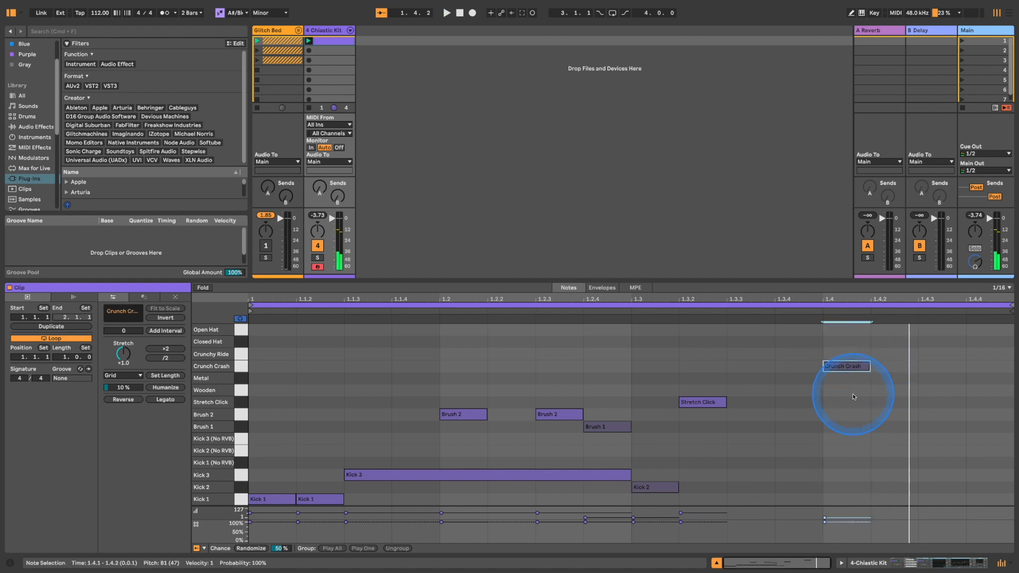
{"action": "double_click", "coordinate": [851, 427]}
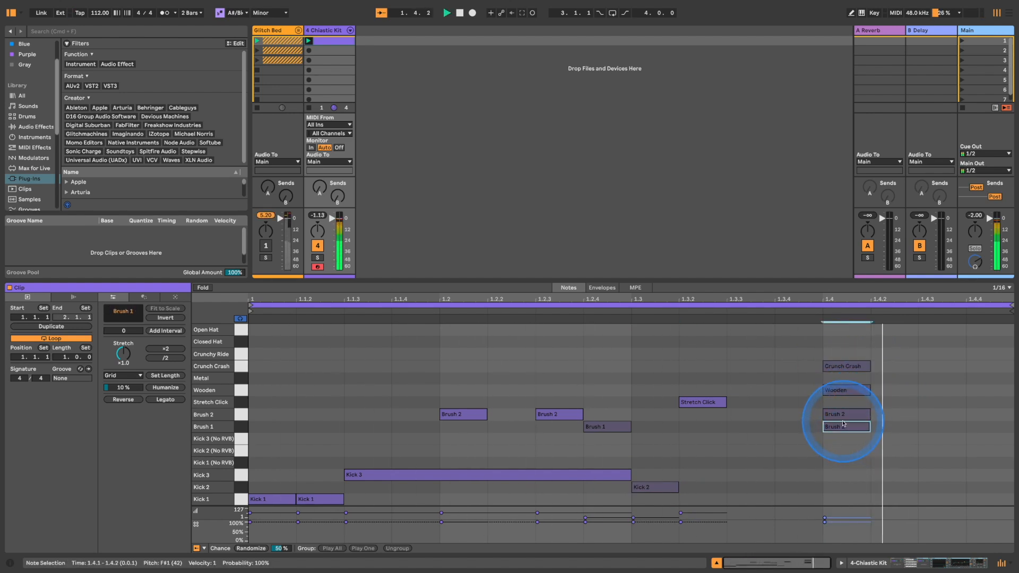
{"action": "double_click", "coordinate": [758, 487]}
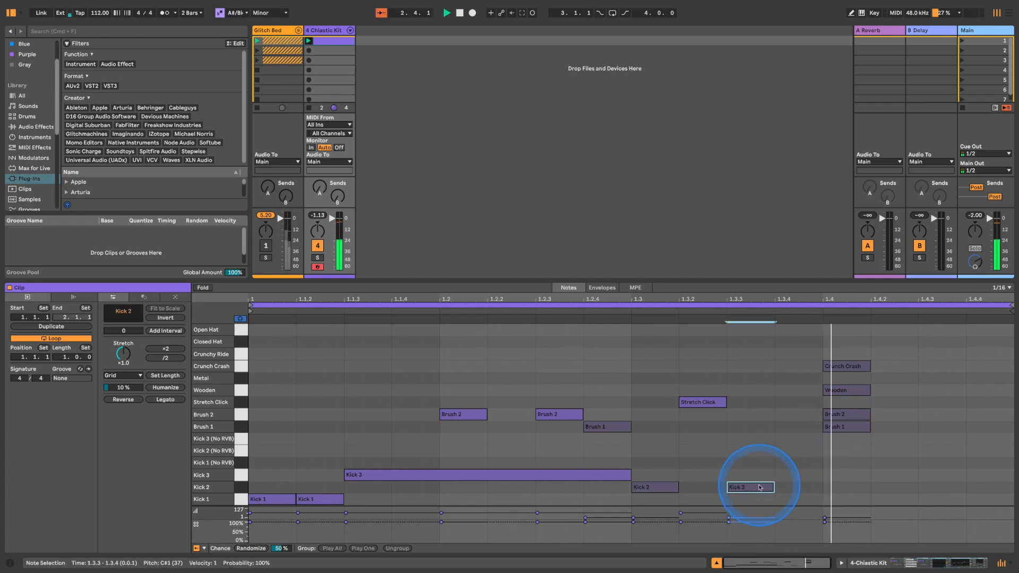
{"action": "double_click", "coordinate": [759, 487]}
{"action": "double_click", "coordinate": [792, 487]}
{"action": "left_click_drag", "start_coordinate": [791, 487], "coordinate": [793, 470]}
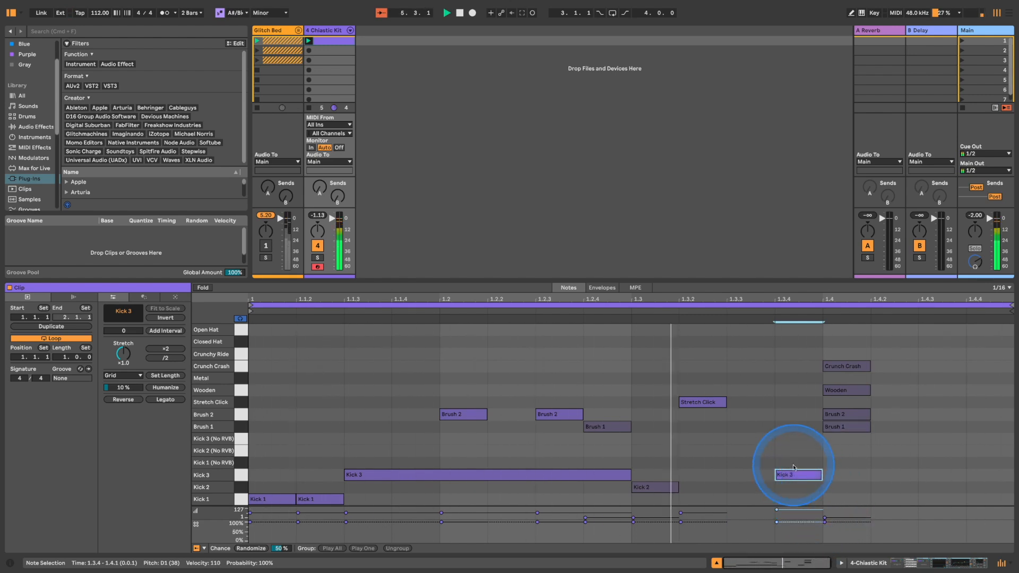
{"action": "left_click", "coordinate": [781, 434]}
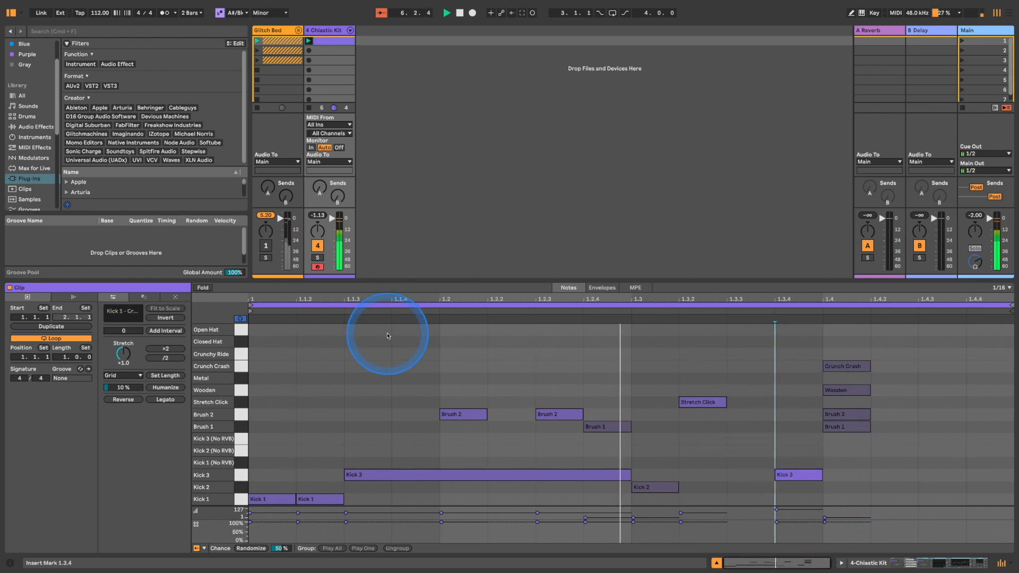
Step: Fill the whole bar with sixteenth Closed Hat notes by duplicating one placed at 1.1.1
{"action": "double_click", "coordinate": [275, 332]}
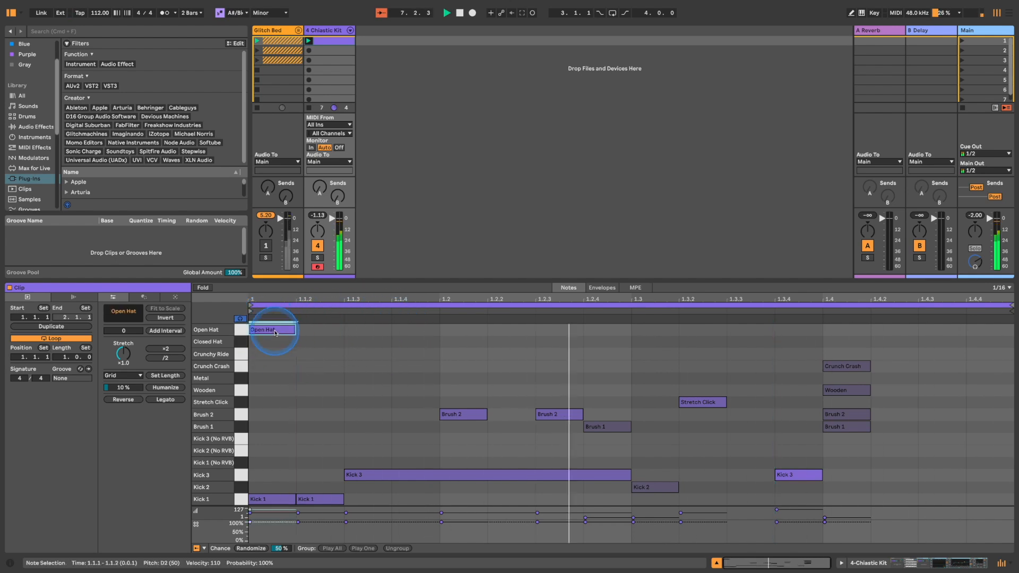
{"action": "left_click_drag", "start_coordinate": [276, 335], "coordinate": [277, 342]}
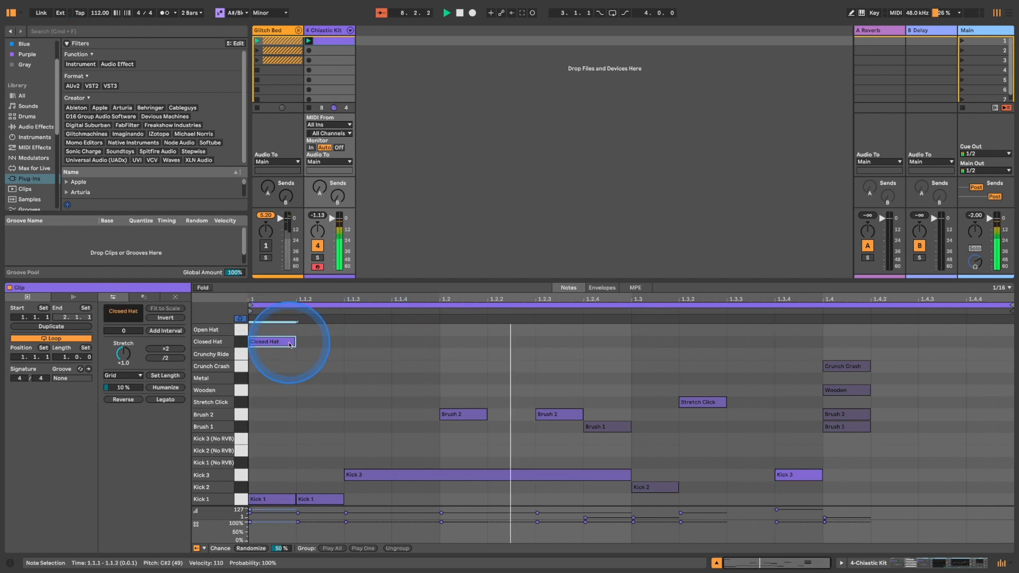
{"action": "key", "text": "ctrl+d"}
{"action": "key", "text": "ctrl+d"}
{"action": "key", "text": "ctrl+d"}
{"action": "key", "text": "ctrl+d"}
{"action": "key", "text": "ctrl+d"}
{"action": "key", "text": "ctrl+d"}
{"action": "key", "text": "ctrl+d"}
{"action": "key", "text": "ctrl+d"}
{"action": "key", "text": "ctrl+d"}
{"action": "key", "text": "ctrl+d"}
{"action": "key", "text": "ctrl+d"}
{"action": "key", "text": "ctrl+d"}
{"action": "key", "text": "ctrl+d"}
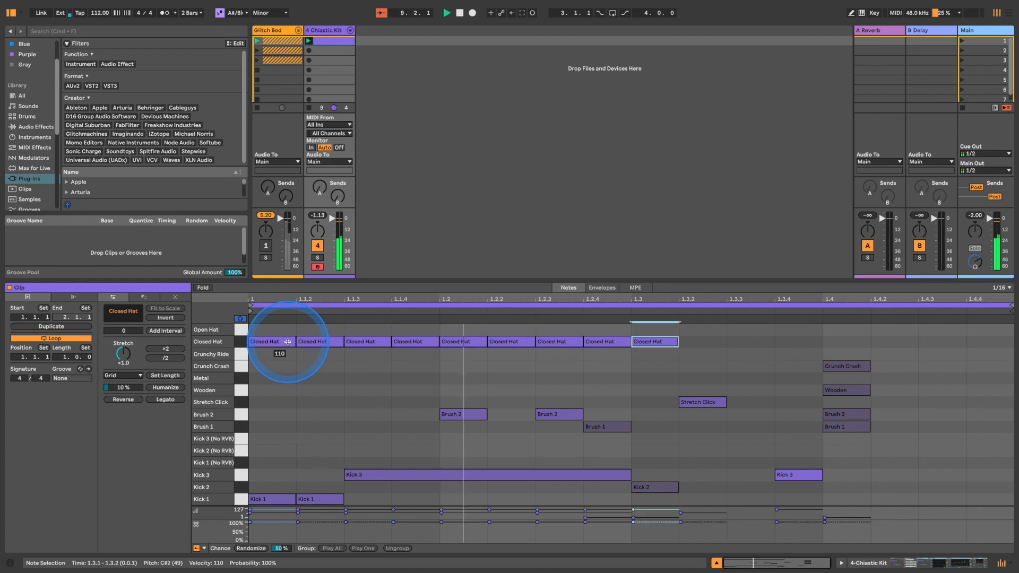
{"action": "key", "text": "ctrl+d"}
{"action": "key", "text": "ctrl+d"}
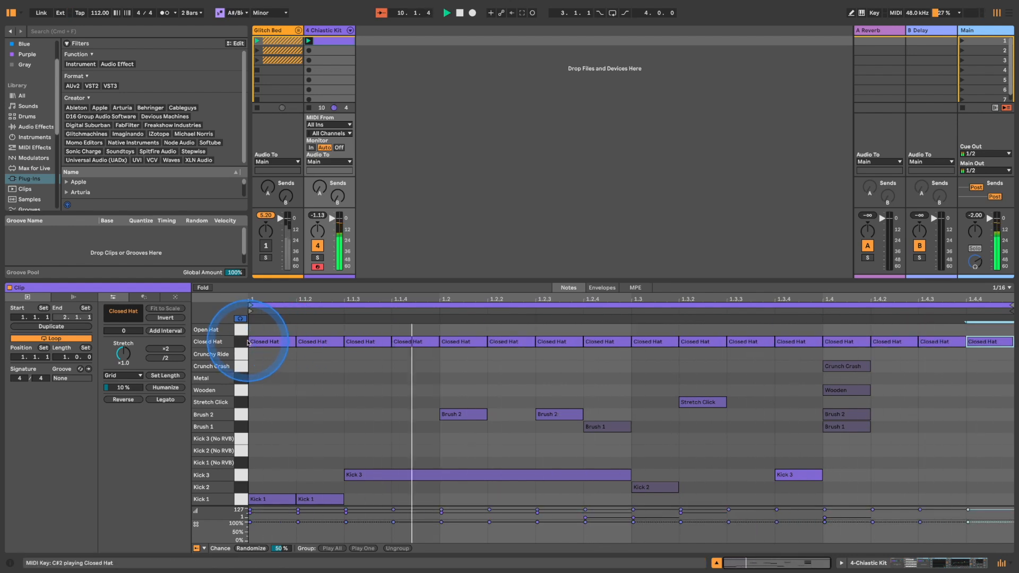
Step: Copy the full row of Closed Hat notes to Open Hat and lower the copies' chance to near 0%
{"action": "left_click", "coordinate": [245, 341]}
{"action": "left_click_drag", "start_coordinate": [255, 342], "coordinate": [256, 334]}
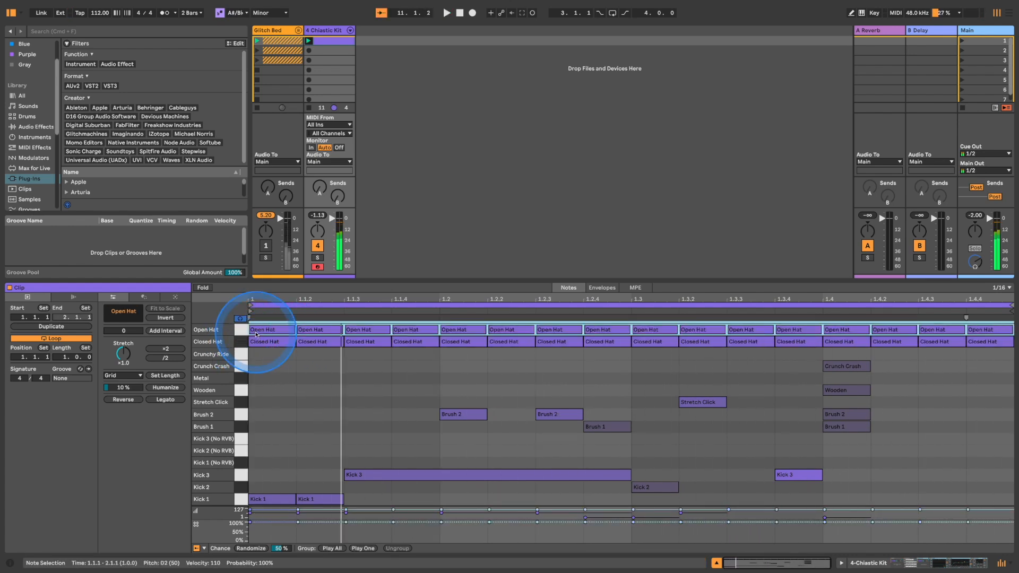
{"action": "left_click_drag", "start_coordinate": [267, 523], "coordinate": [267, 537]}
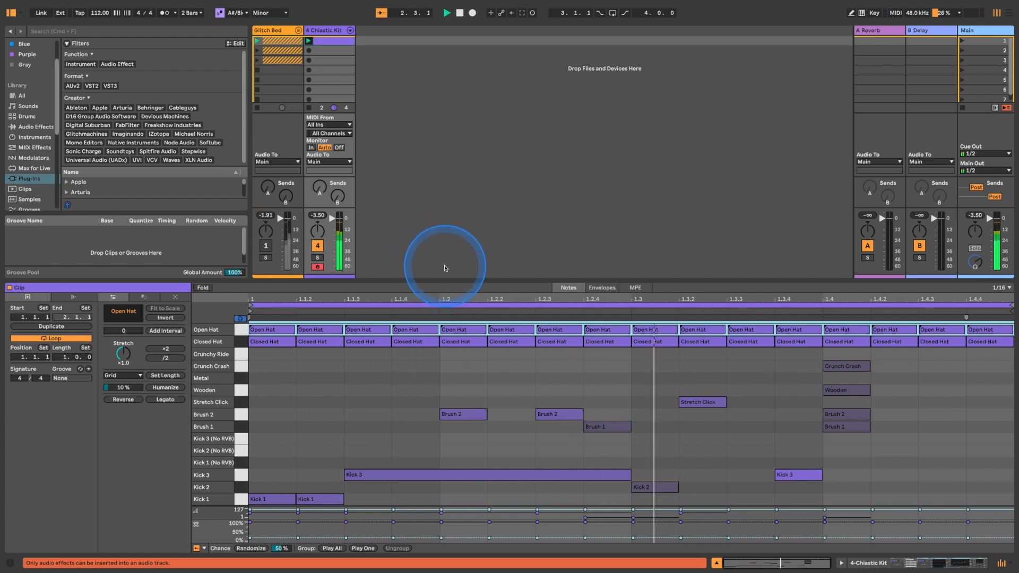
Step: Add sixteenth Crunch Crash notes at 1.1.1 and 1.1.4, and a Crunchy Ride note stretched from 1.2.3 to 1.4
{"action": "double_click", "coordinate": [267, 367]}
{"action": "double_click", "coordinate": [397, 368]}
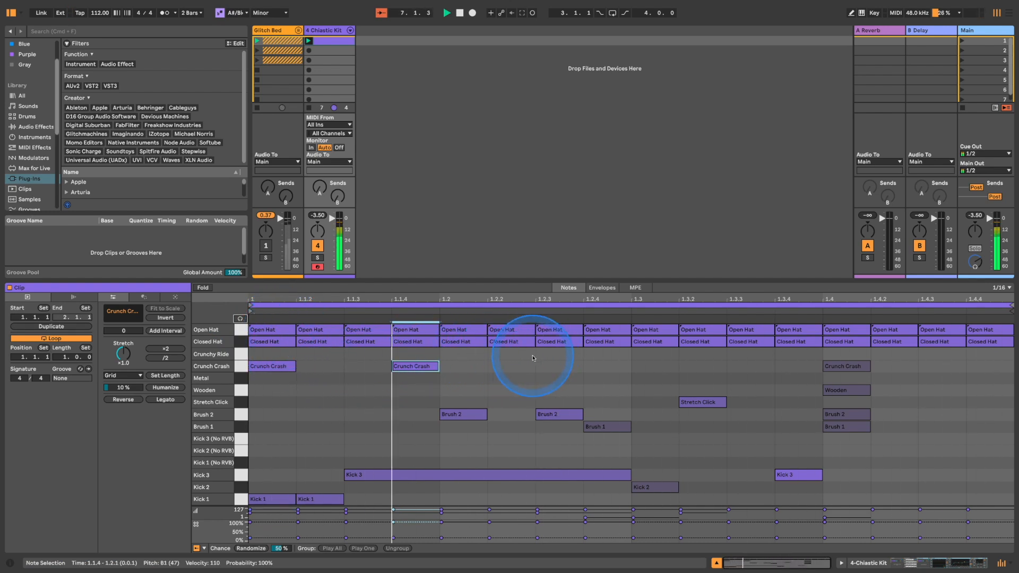
{"action": "double_click", "coordinate": [552, 354]}
{"action": "left_click_drag", "start_coordinate": [582, 358], "coordinate": [821, 340]}
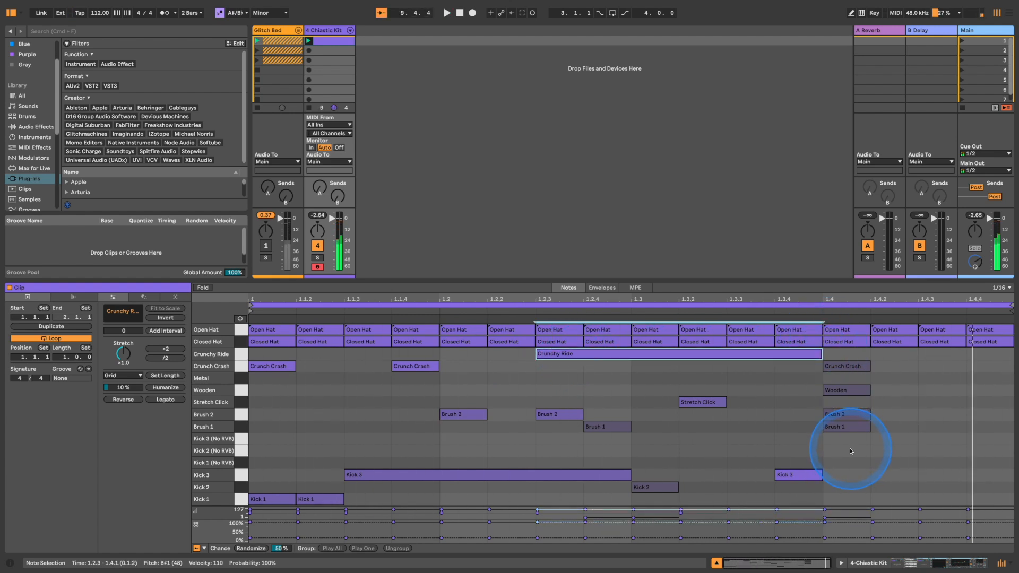
Step: Raise the velocity of all notes in the clip to 127, and reactivate the Glitch Bed track at about -8.4 dB
{"action": "key", "text": "super+a"}
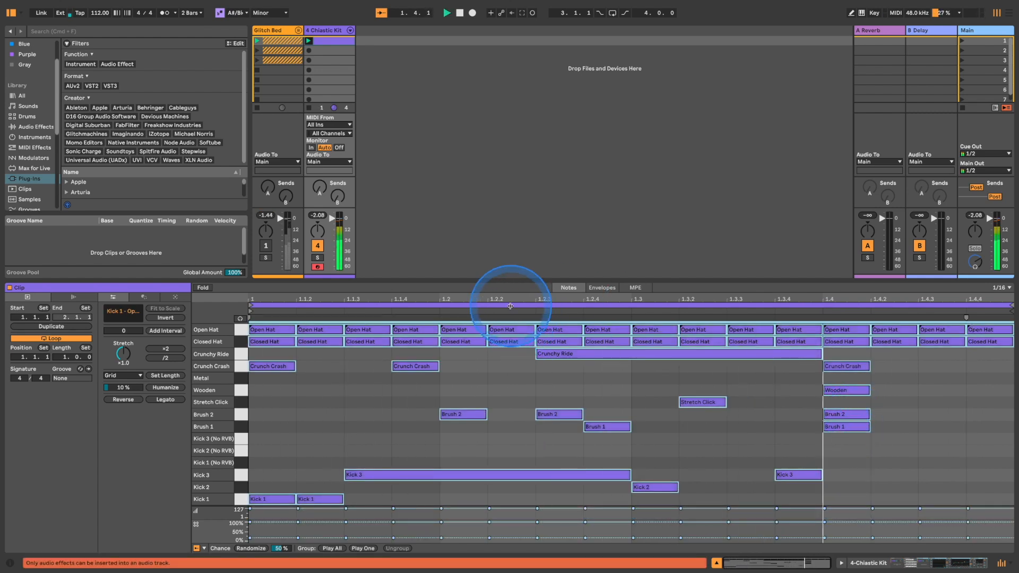
{"action": "left_click", "coordinate": [267, 245]}
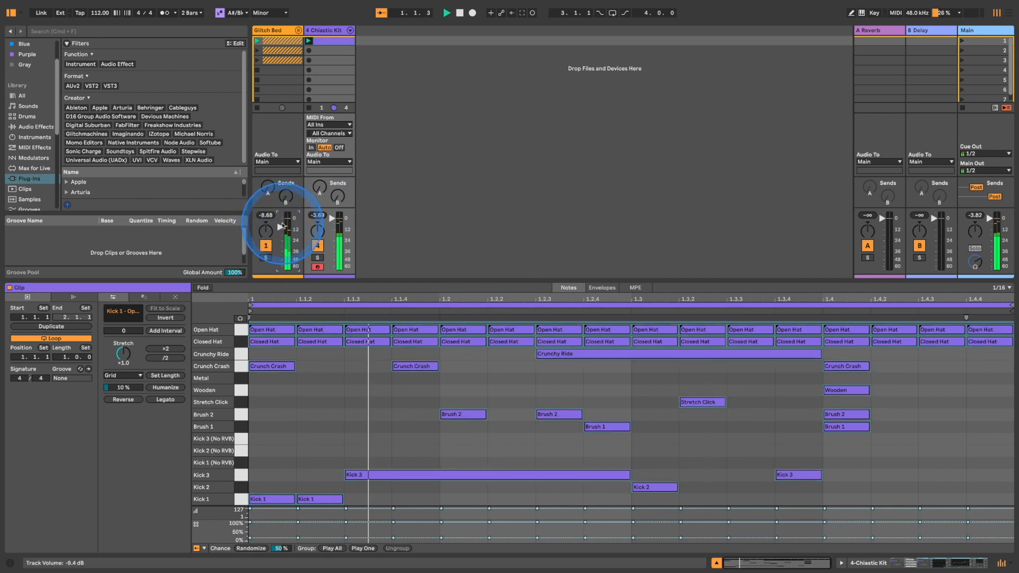
Step: Filter the audio effects by Dynamics, add the OTT.adv Multiband Dynamics preset to the Chiastic Kit track, and set its Time to 1000%
{"action": "double_click", "coordinate": [327, 36]}
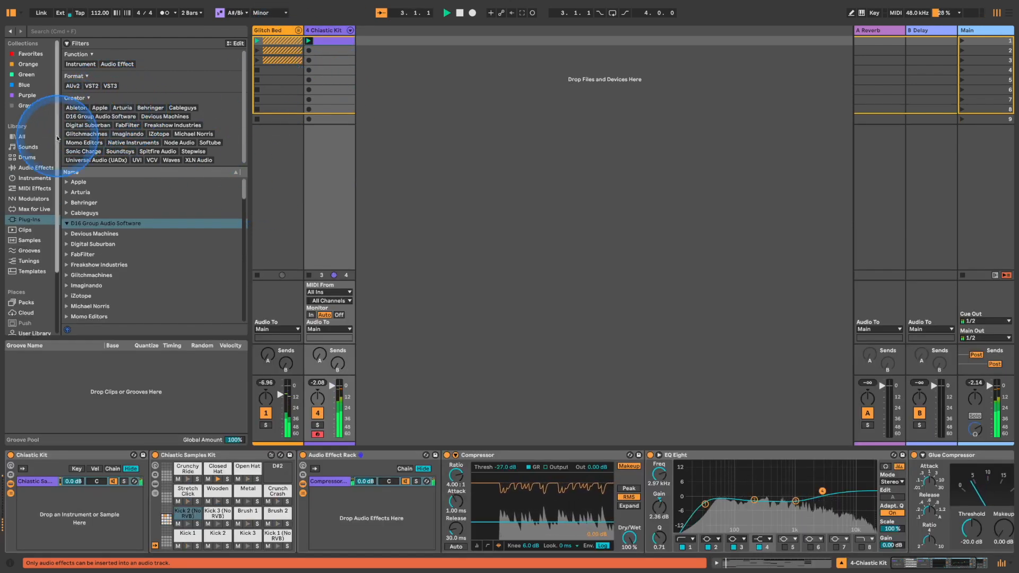
{"action": "left_click", "coordinate": [30, 168]}
{"action": "left_click", "coordinate": [30, 180]}
{"action": "left_click", "coordinate": [29, 168]}
{"action": "left_click", "coordinate": [176, 64]}
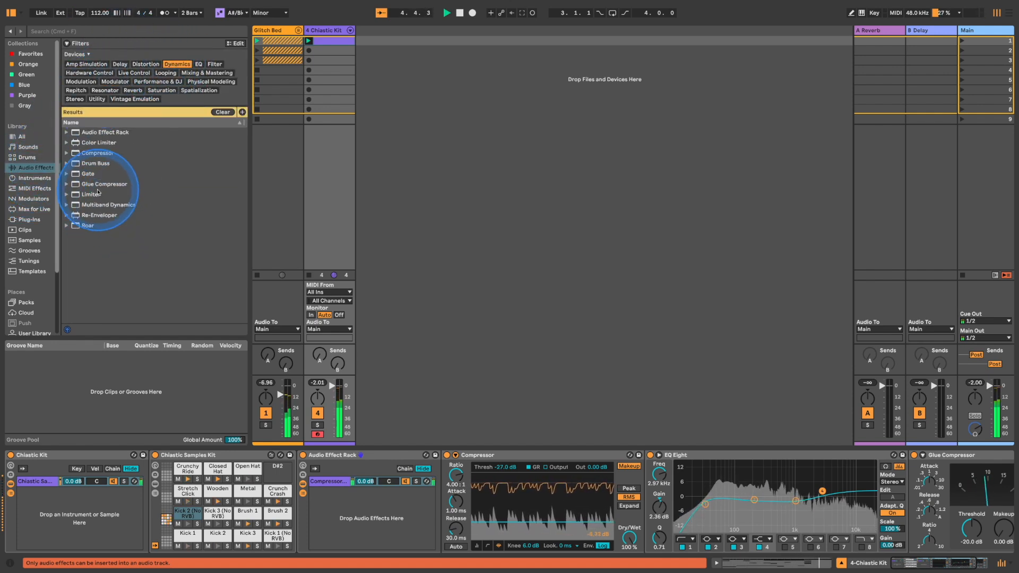
{"action": "left_click", "coordinate": [67, 206]}
{"action": "double_click", "coordinate": [109, 277]}
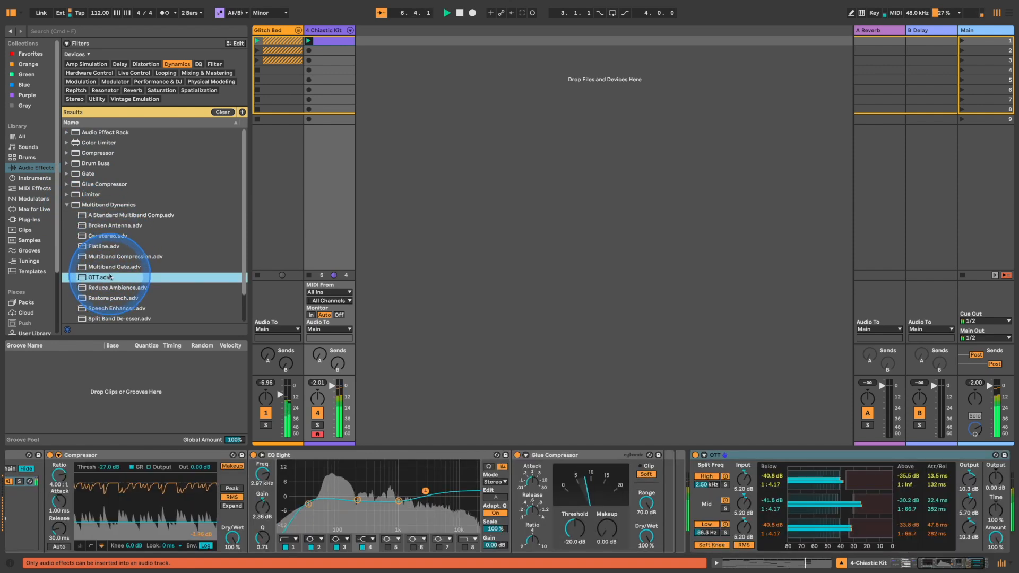
{"action": "left_click_drag", "start_coordinate": [996, 513], "coordinate": [995, 419]}
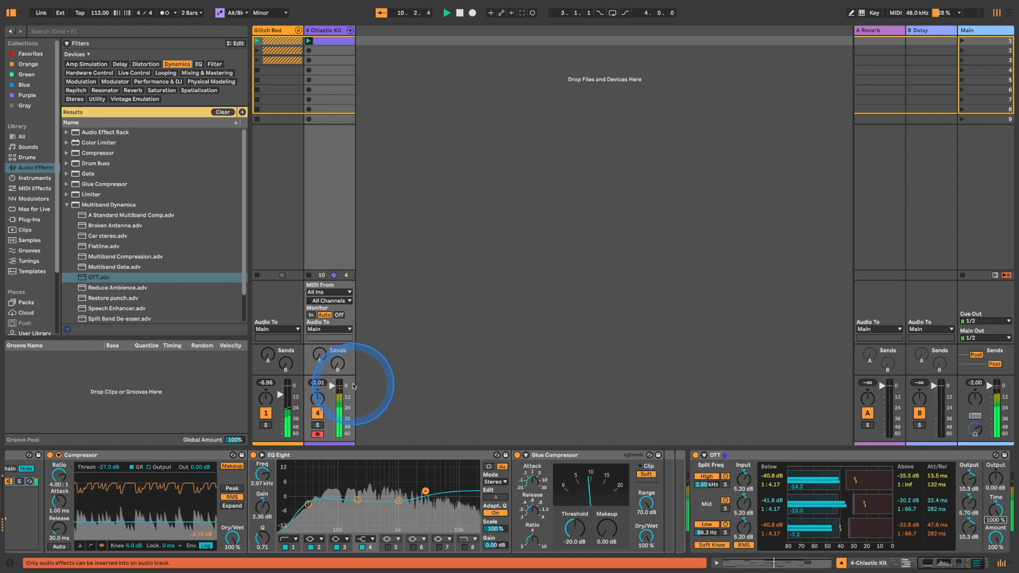
Step: Move the long Kick 3 note in the Chiastic Kit clip one sixteenth later, to start at 1.1.4
{"action": "double_click", "coordinate": [339, 41]}
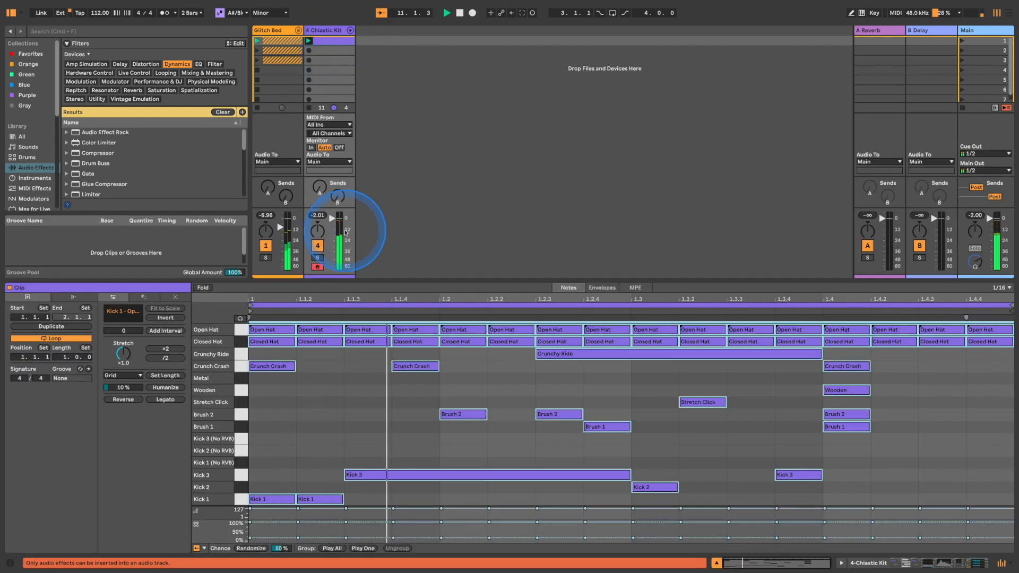
{"action": "left_click", "coordinate": [395, 469]}
{"action": "left_click_drag", "start_coordinate": [396, 468], "coordinate": [443, 477]}
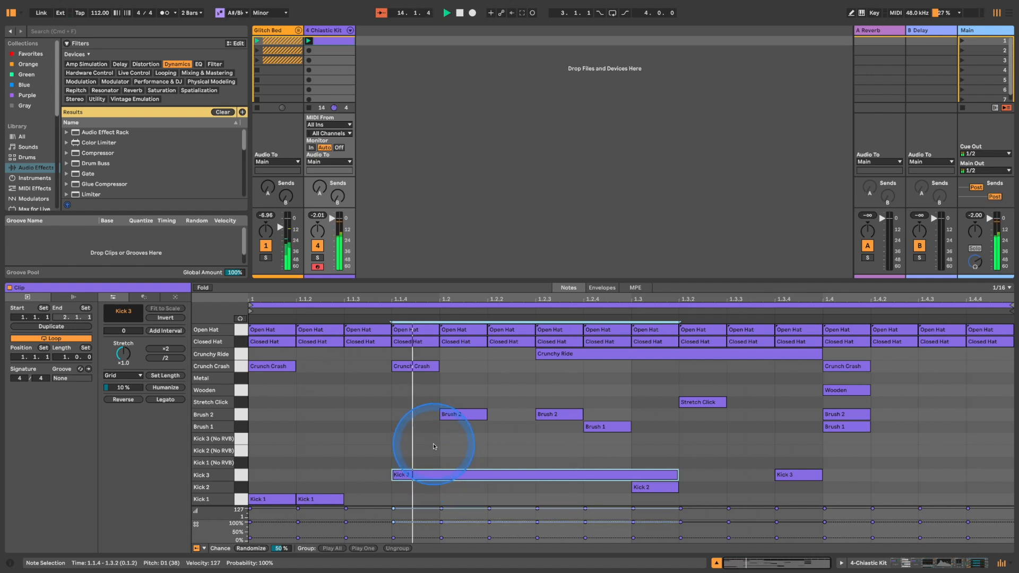
Step: Raise the high-band output of the Chiastic Kit track's OTT to 11.4 dB, and set the song tempo to 100 BPM
{"action": "double_click", "coordinate": [323, 30]}
{"action": "scroll", "coordinate": [933, 489], "scroll_direction": "right", "scroll_amount": 3}
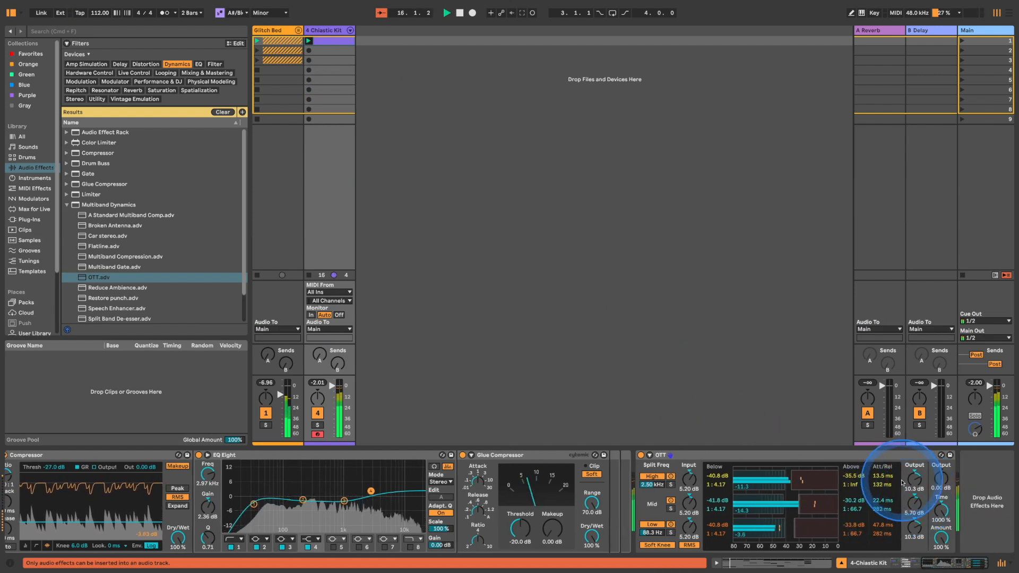
{"action": "left_click_drag", "start_coordinate": [914, 480], "coordinate": [913, 476]}
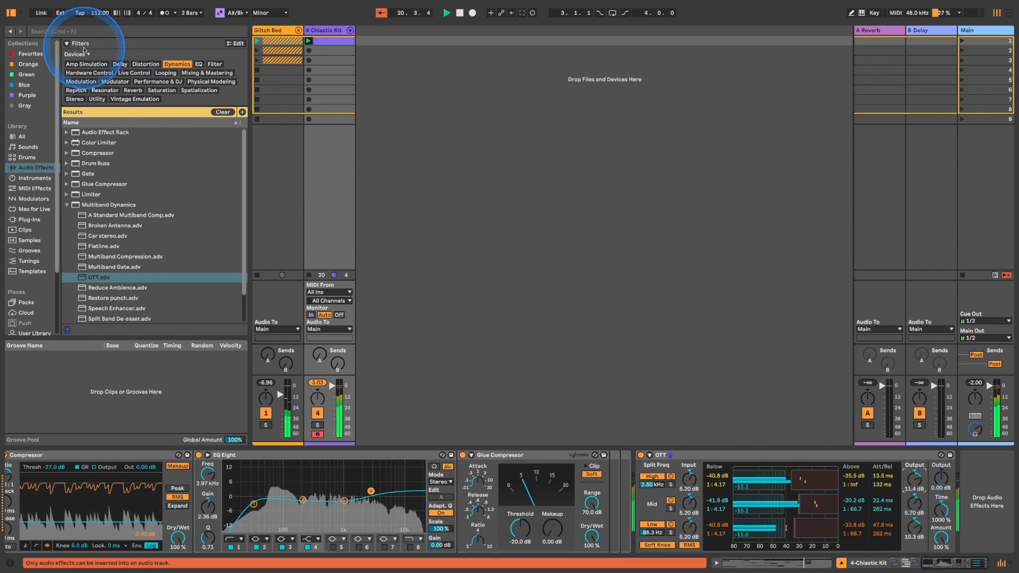
{"action": "left_click_drag", "start_coordinate": [100, 16], "coordinate": [100, 22]}
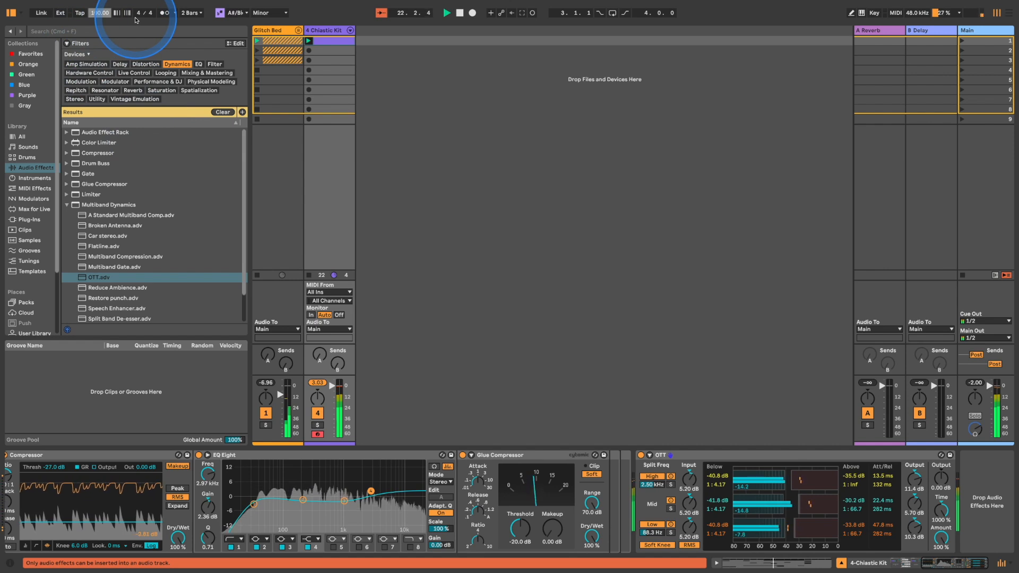
{"action": "key", "text": "space"}
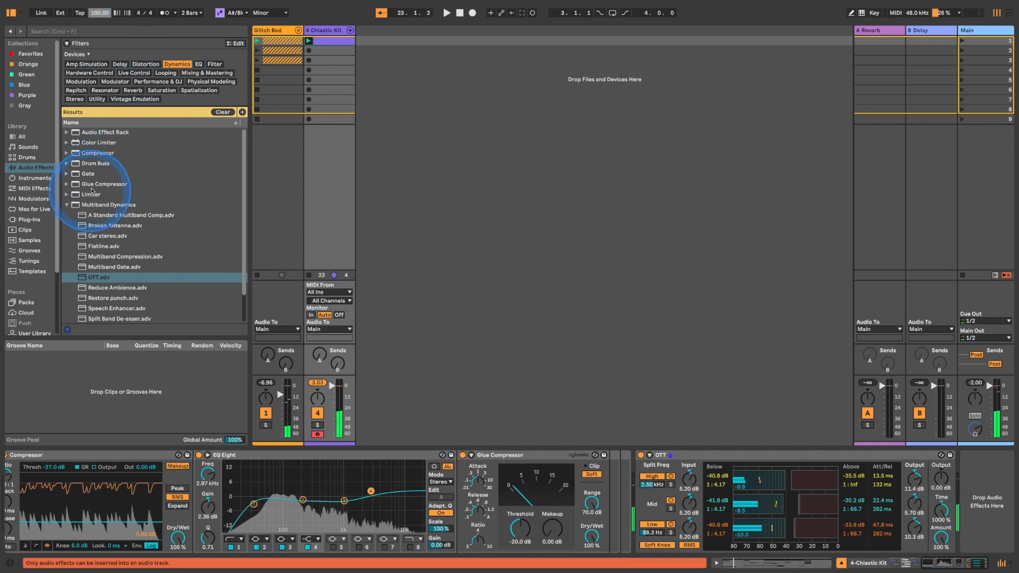
Step: Add a Compressor to the Glitch Bed track, sidechained from 4-Chiastic Kit with the sidechain EQ on, and lower its threshold to -40.1 dB
{"action": "left_click", "coordinate": [66, 204]}
{"action": "left_click_drag", "start_coordinate": [95, 153], "coordinate": [238, 477]}
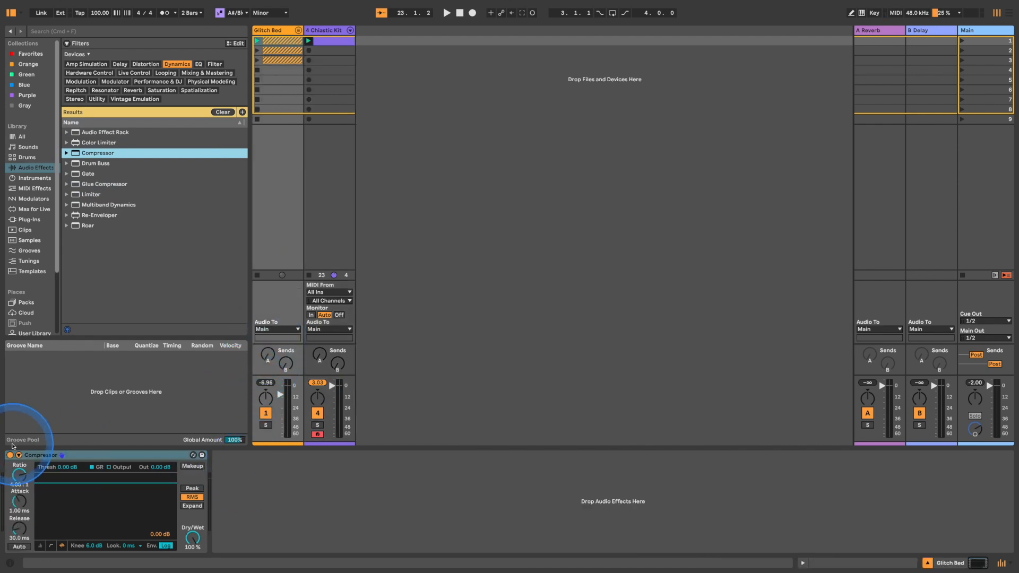
{"action": "left_click", "coordinate": [18, 455]}
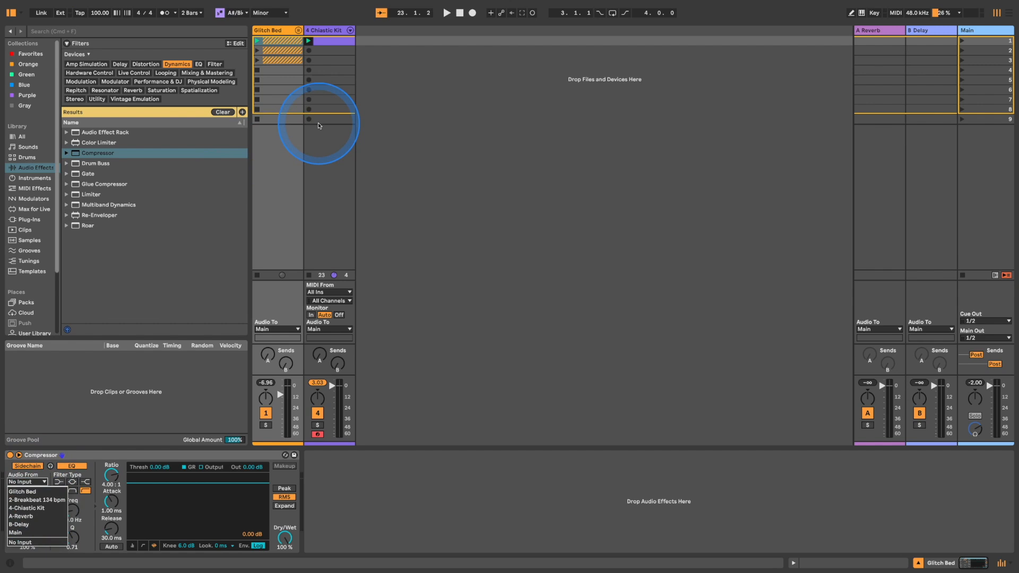
{"action": "left_click", "coordinate": [27, 508]}
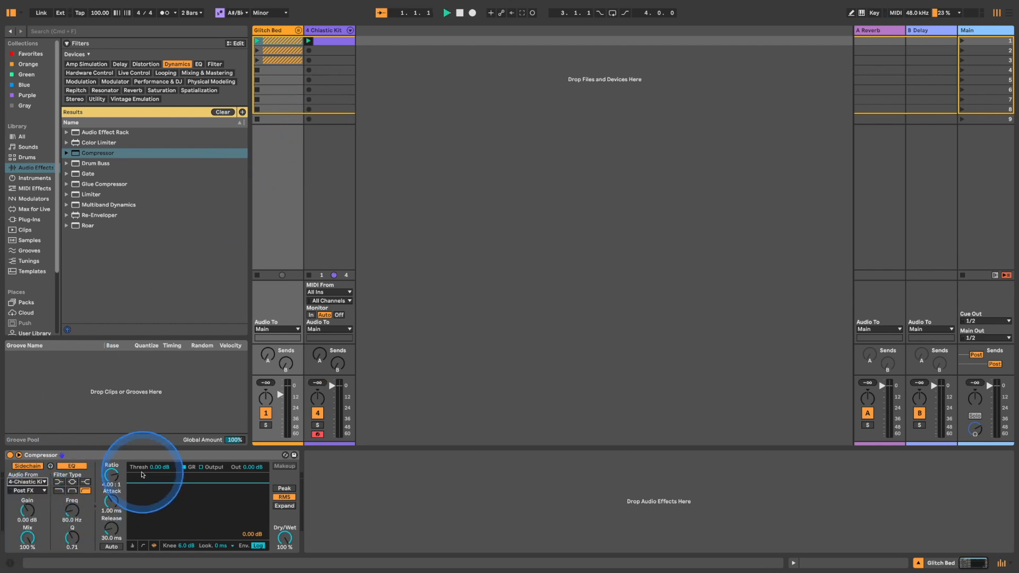
{"action": "left_click_drag", "start_coordinate": [160, 467], "coordinate": [160, 472]}
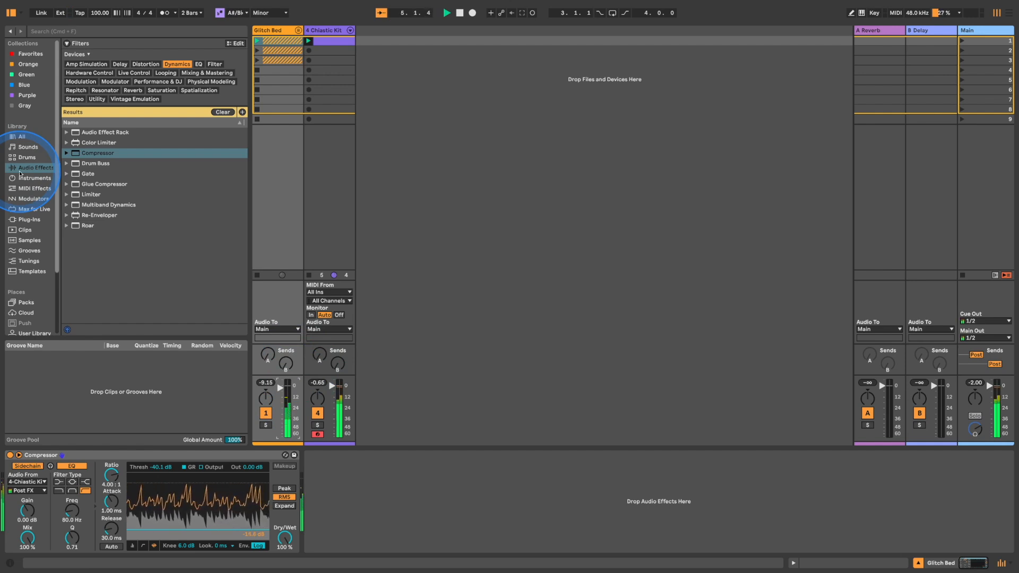
{"action": "scroll", "coordinate": [40, 290], "scroll_direction": "down", "scroll_amount": 5}
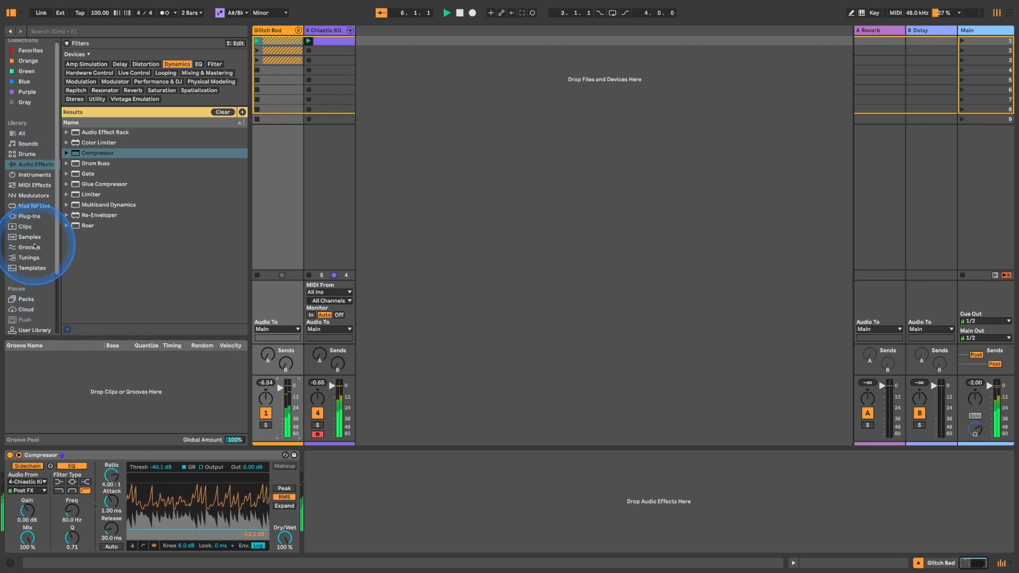
Step: Load the True IDM Keys.adv Operator preset from the User Library onto a new MIDI track and raise its envelope attack to about 710 ms
{"action": "left_click", "coordinate": [35, 257]}
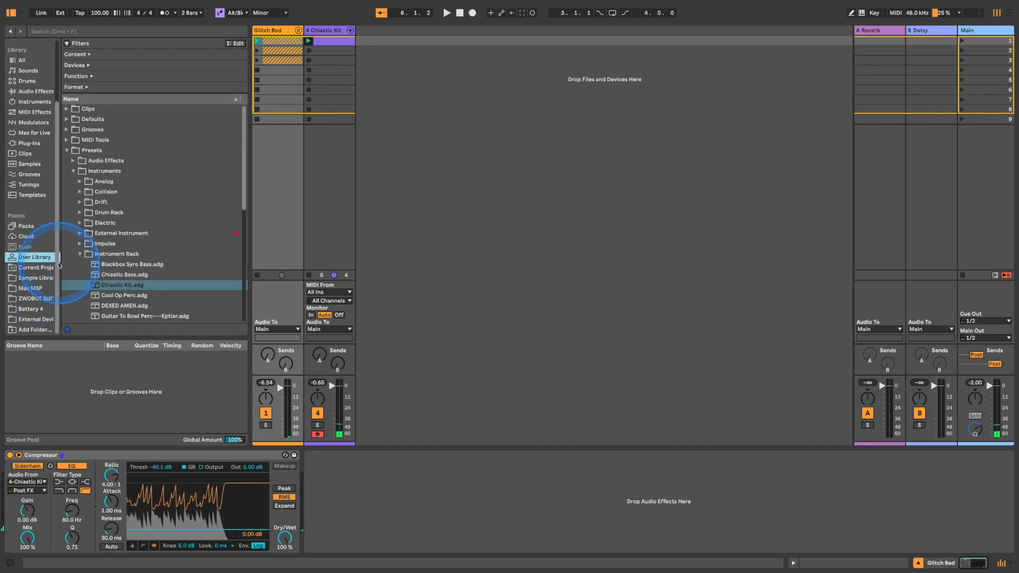
{"action": "left_click", "coordinate": [78, 254]}
{"action": "scroll", "coordinate": [89, 282], "scroll_direction": "down", "scroll_amount": 2}
{"action": "left_click", "coordinate": [79, 249]}
{"action": "scroll", "coordinate": [89, 267], "scroll_direction": "down", "scroll_amount": 2}
{"action": "scroll", "coordinate": [90, 268], "scroll_direction": "down", "scroll_amount": 1}
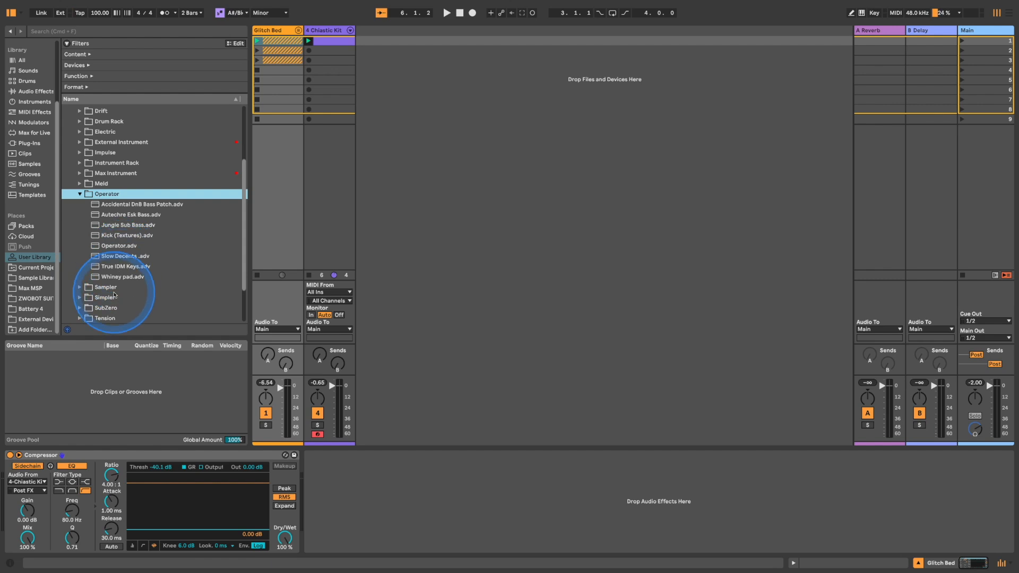
{"action": "left_click", "coordinate": [120, 266]}
{"action": "left_click_drag", "start_coordinate": [128, 288], "coordinate": [322, 123]}
{"action": "left_click_drag", "start_coordinate": [378, 36], "coordinate": [378, 35]}
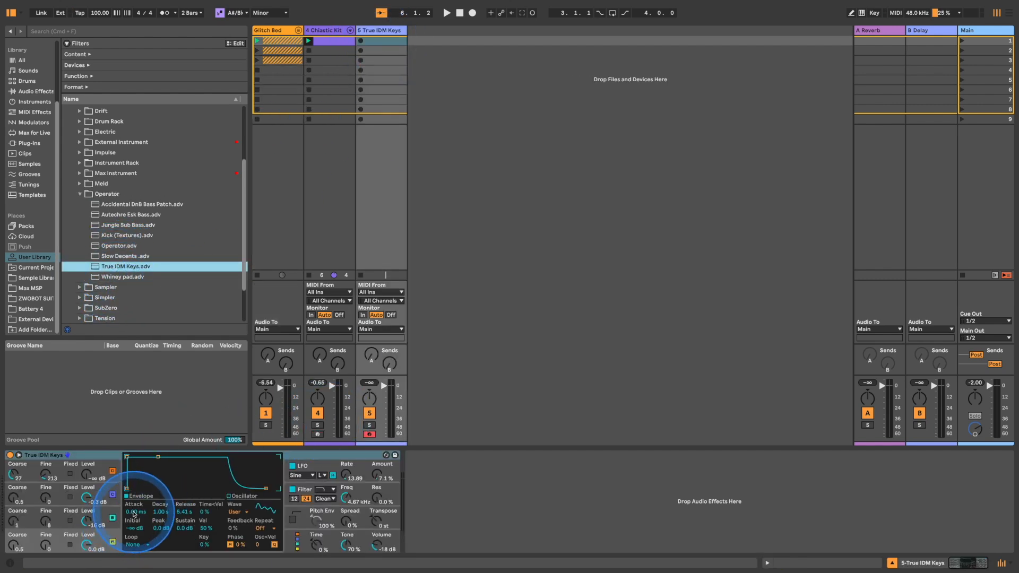
{"action": "left_click_drag", "start_coordinate": [134, 514], "coordinate": [137, 512]}
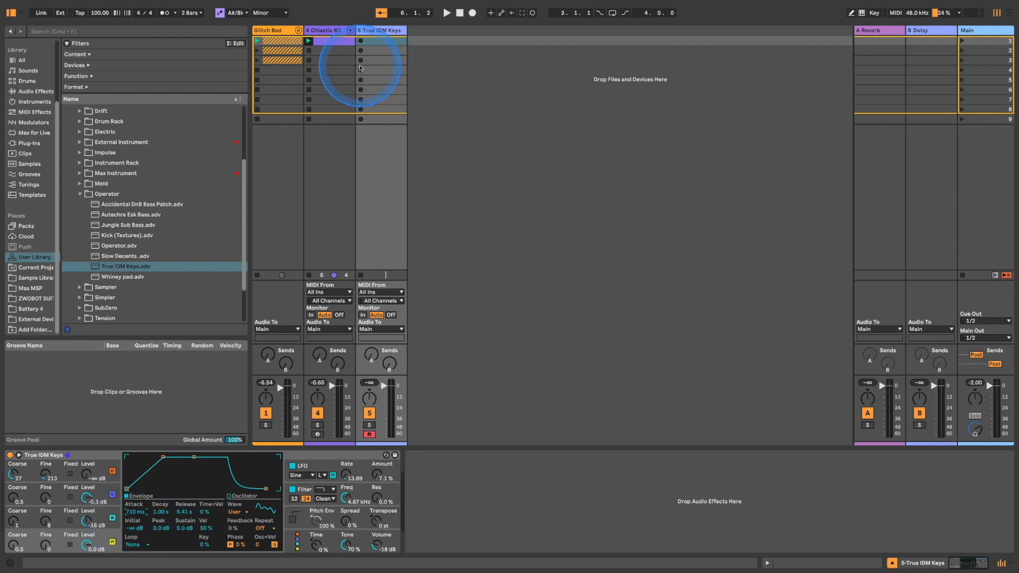
Step: Create a clip on the True IDM Keys track with one-beat notes B#3 at 1.1 and C#4 at 1.2, showing and highlighting only scale notes
{"action": "double_click", "coordinate": [374, 41]}
{"action": "left_click", "coordinate": [216, 329]}
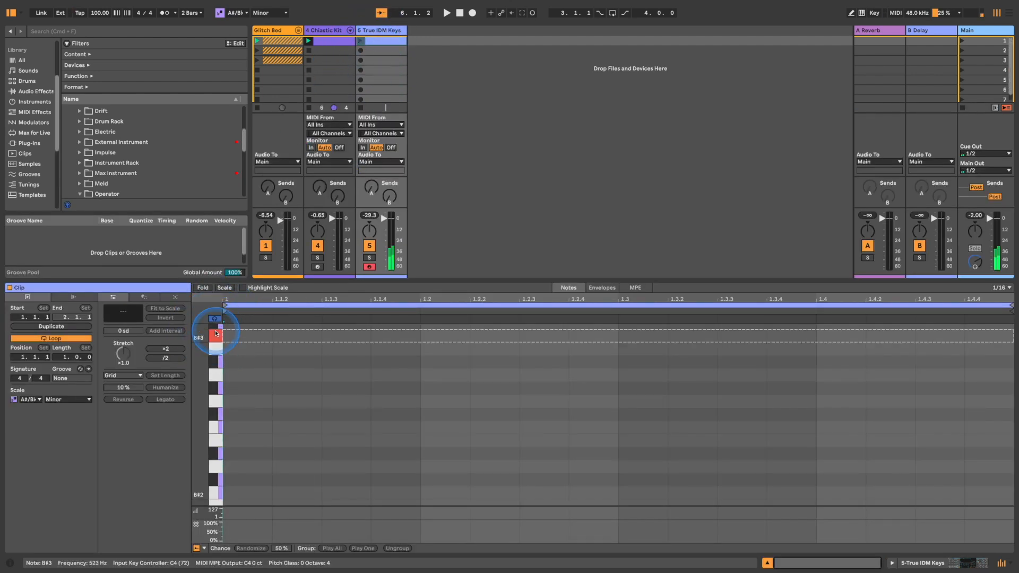
{"action": "scroll", "coordinate": [238, 343], "scroll_direction": "up", "scroll_amount": 3}
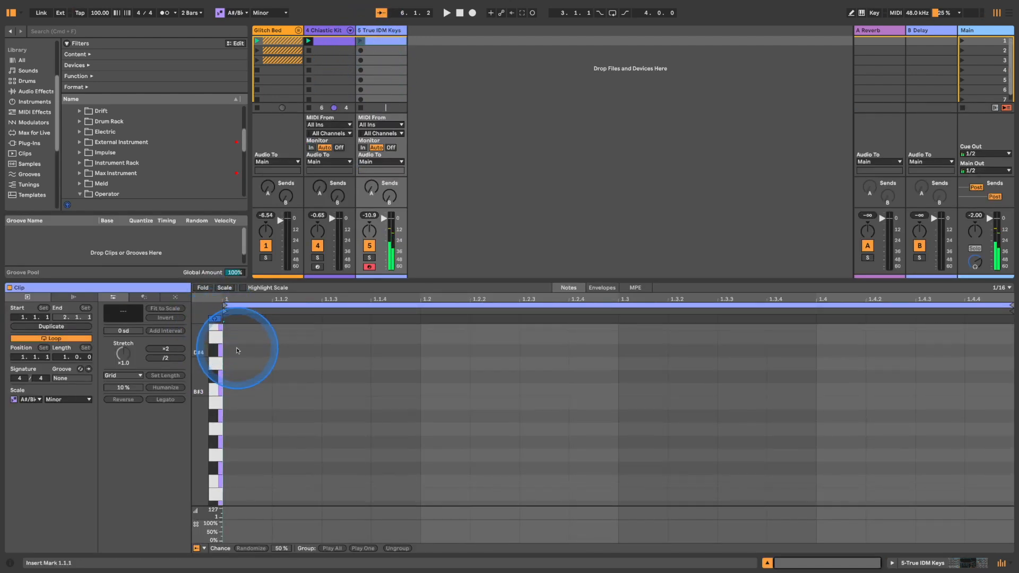
{"action": "double_click", "coordinate": [248, 390]}
{"action": "left_click_drag", "start_coordinate": [271, 389], "coordinate": [579, 384]}
{"action": "left_click", "coordinate": [242, 288]}
{"action": "left_click", "coordinate": [224, 288]}
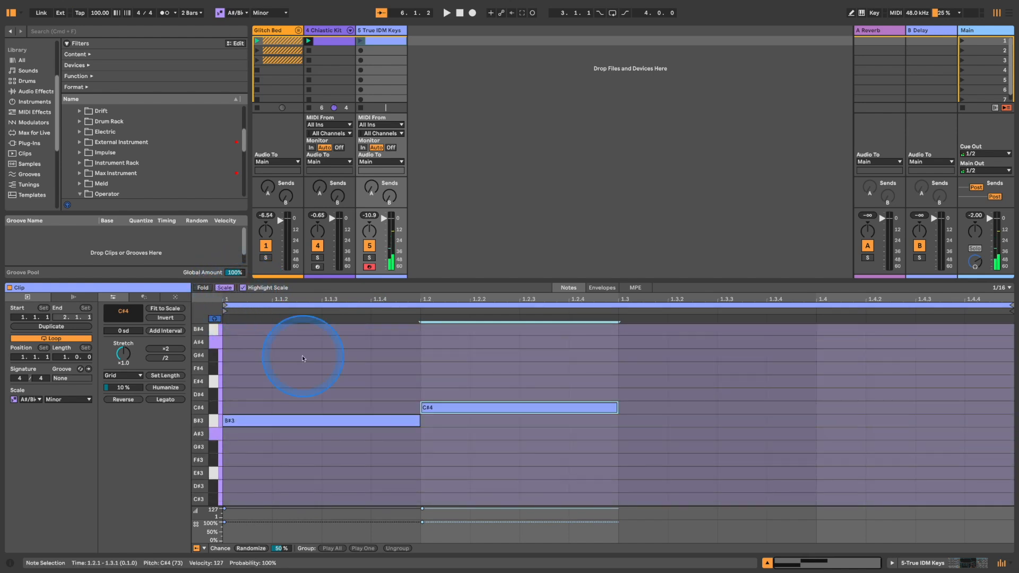
Step: Play the True IDM Keys clip with its track volume lowered, and set the clip's loop length to 4 bars
{"action": "left_click", "coordinate": [360, 40]}
{"action": "left_click", "coordinate": [384, 218]}
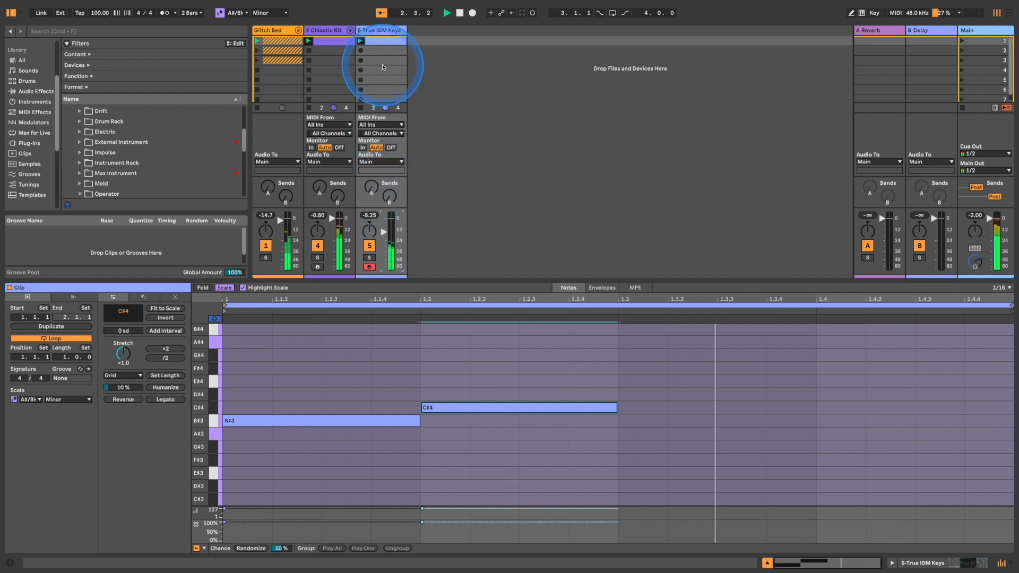
{"action": "left_click", "coordinate": [61, 359]}
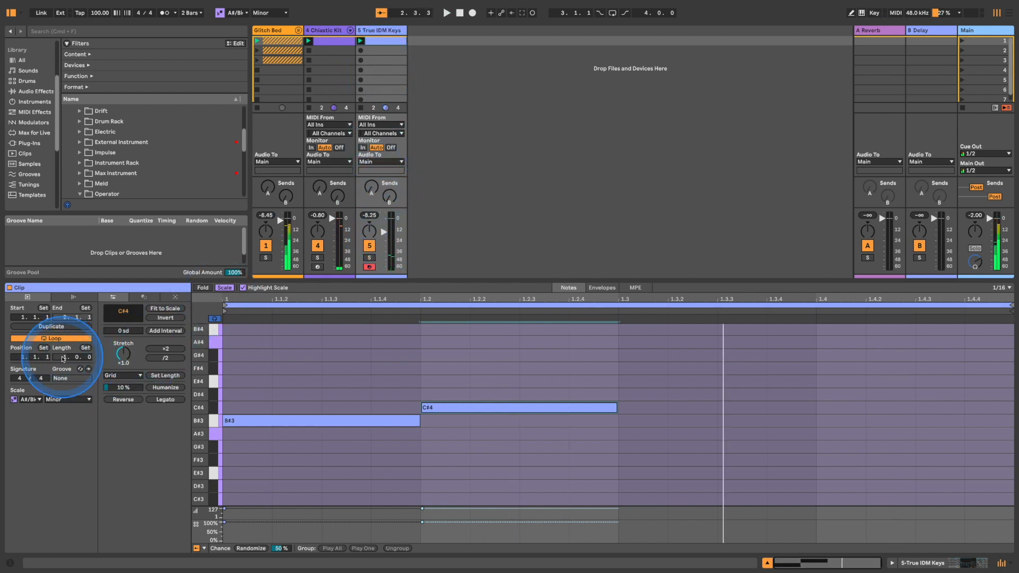
{"action": "type", "text": "4"}
{"action": "key", "text": "Return"}
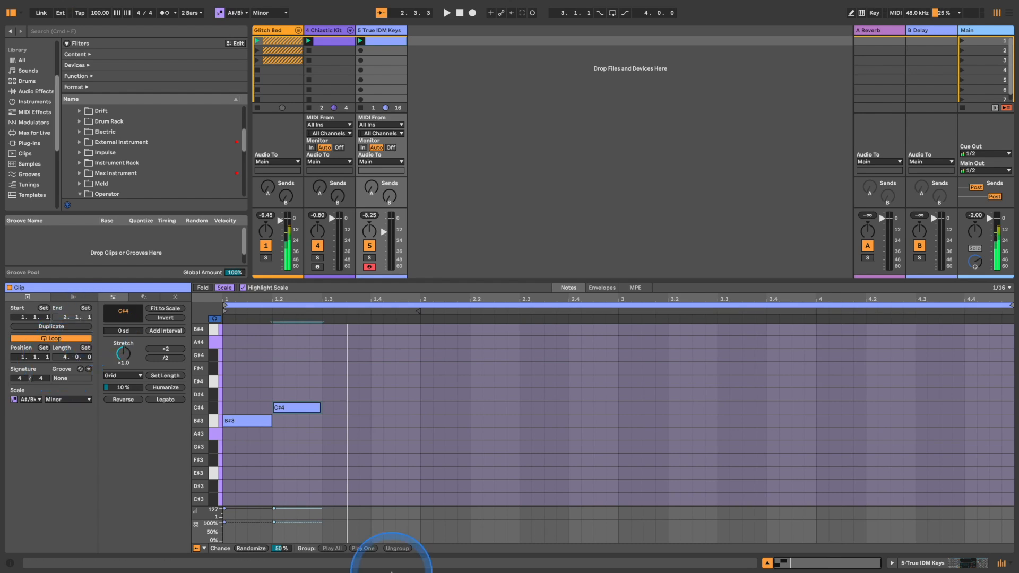
Step: Set the clip's fixed grid to 1/4 and add one-beat notes E#4 at 1.4 and G#3 at bar 2
{"action": "right_click", "coordinate": [369, 432]}
{"action": "left_click", "coordinate": [413, 356]}
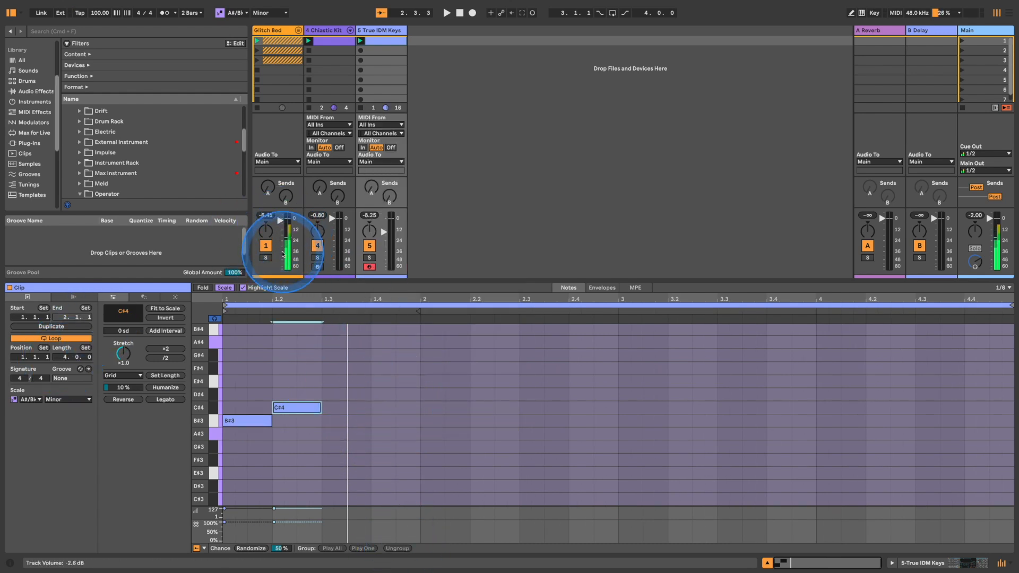
{"action": "right_click", "coordinate": [374, 393]}
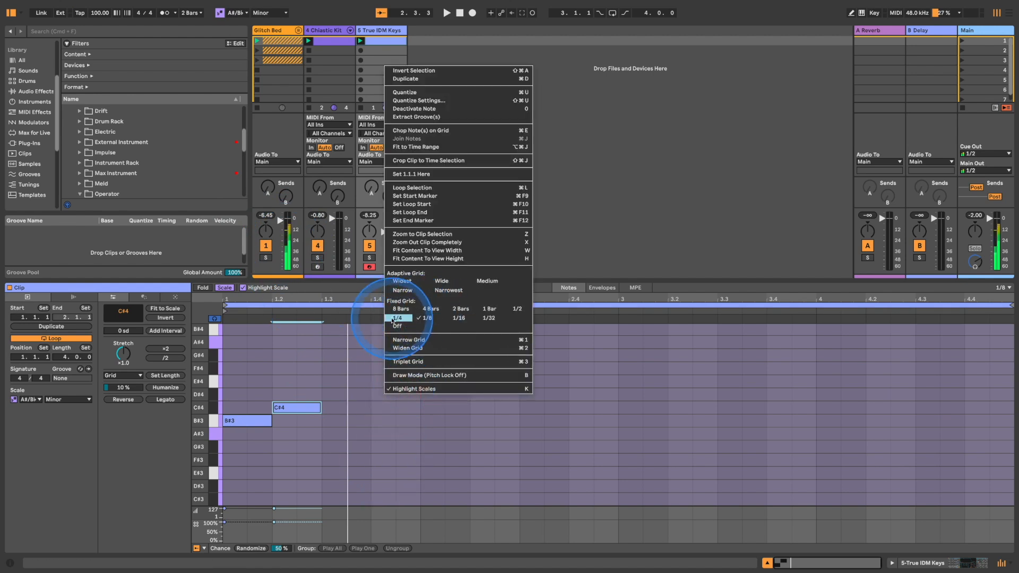
{"action": "left_click", "coordinate": [387, 319]}
{"action": "double_click", "coordinate": [390, 381]}
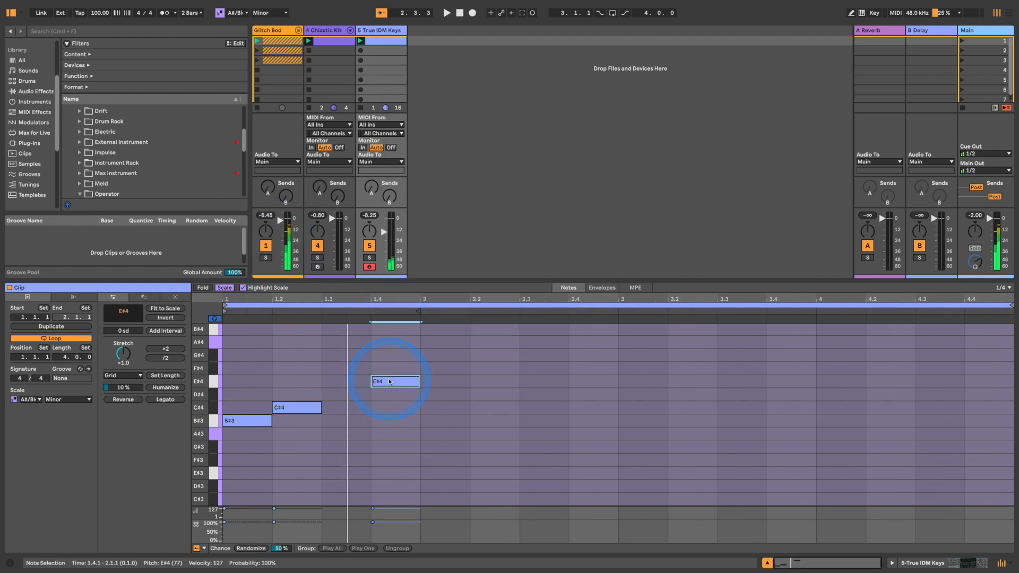
{"action": "double_click", "coordinate": [436, 453]}
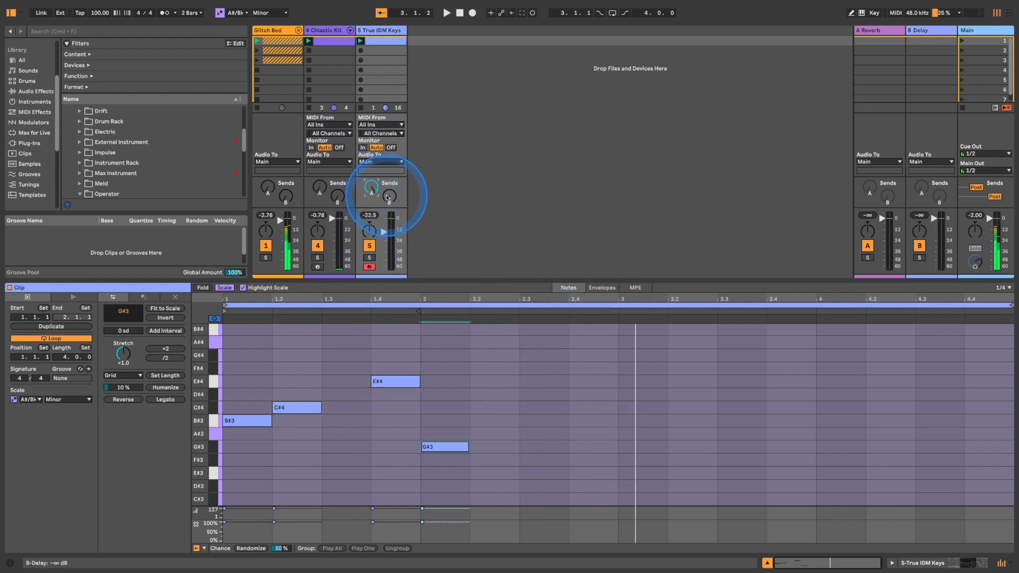
Step: During playback, add one-beat notes E#4 at bar 3, G#4 at bar 4 and B#3 at 4.2 to the keys clip
{"action": "key", "text": "space"}
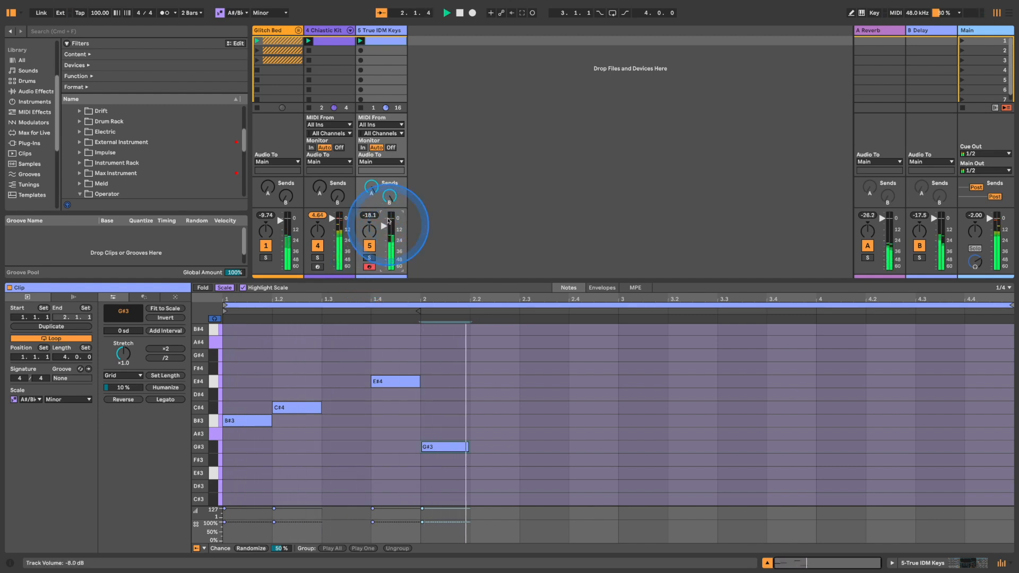
{"action": "left_click", "coordinate": [626, 383]}
{"action": "double_click", "coordinate": [626, 384]}
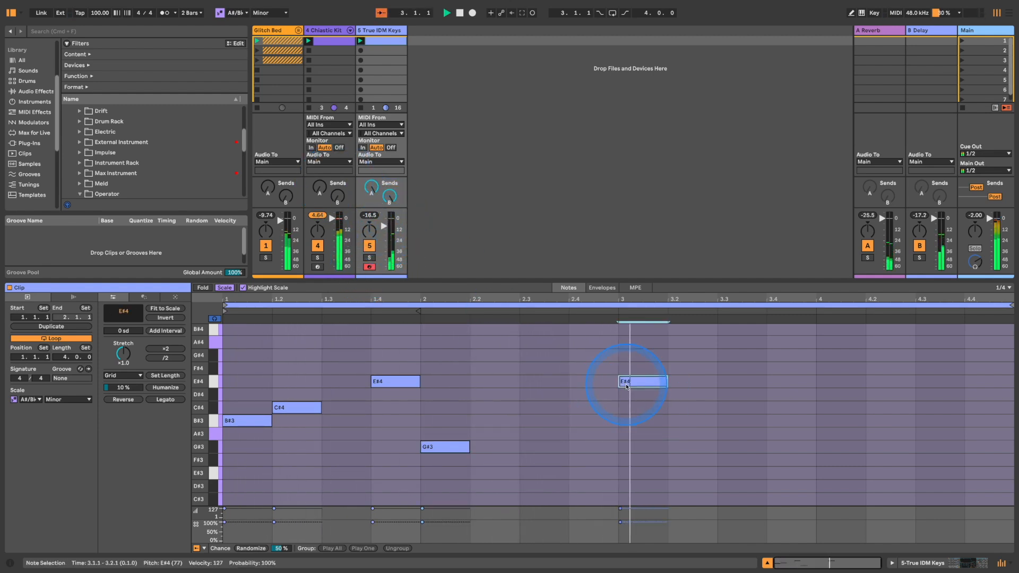
{"action": "double_click", "coordinate": [833, 356]}
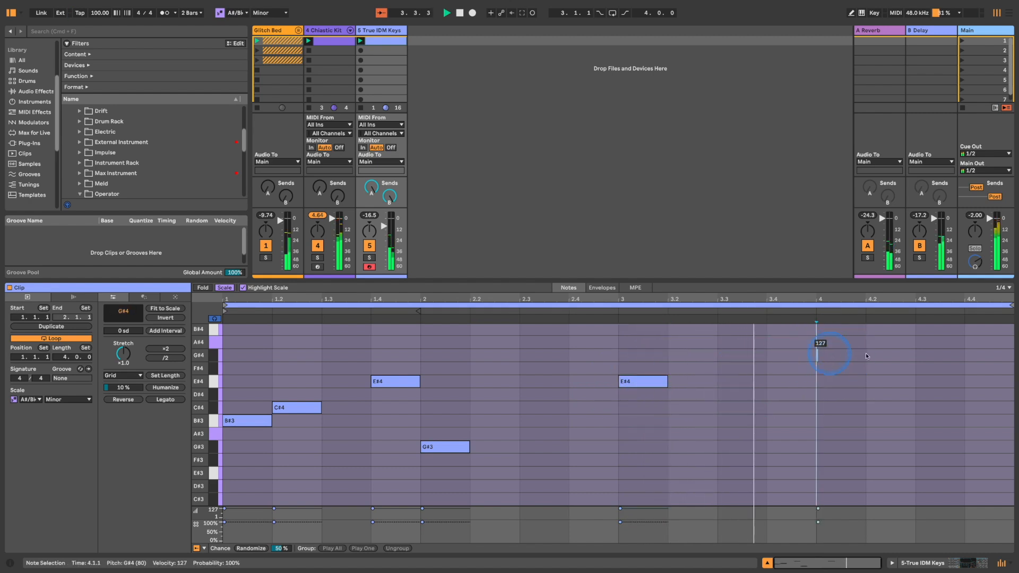
{"action": "double_click", "coordinate": [884, 420]}
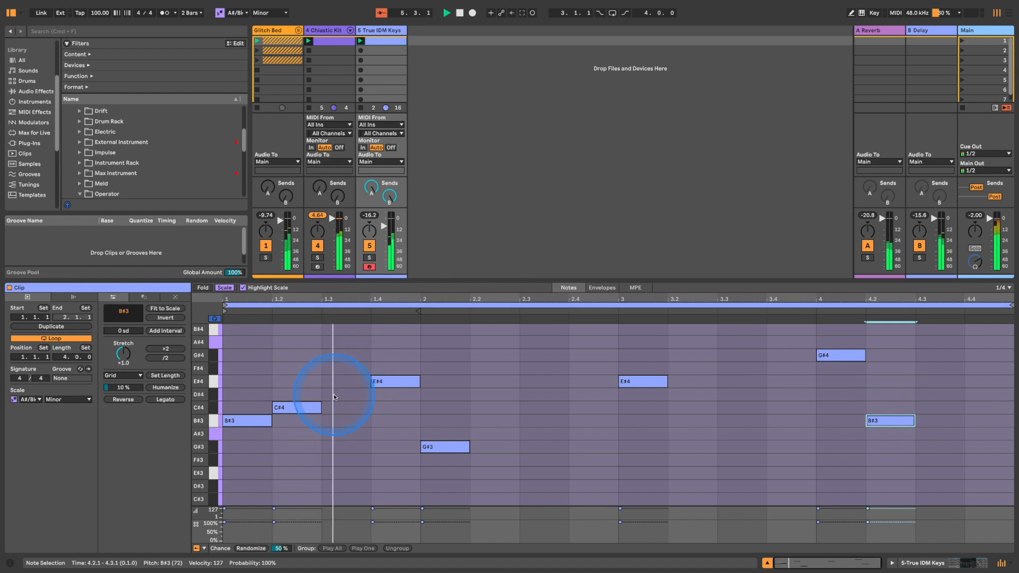
Step: Duplicate all notes of the keys clip three scale steps lower, with the first copy on F#3, and play the result
{"action": "key", "text": "super+a"}
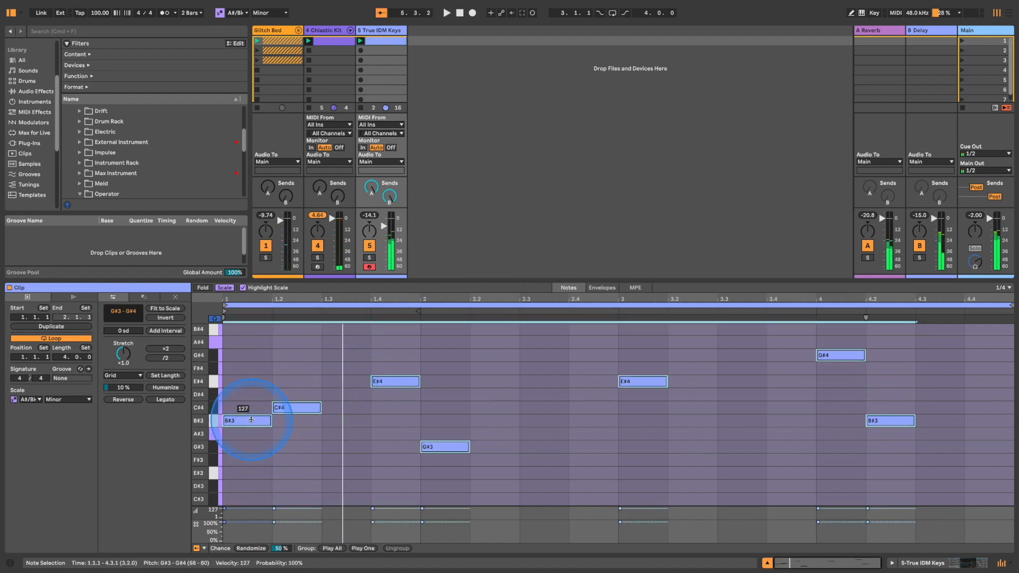
{"action": "left_click_drag", "start_coordinate": [246, 422], "coordinate": [244, 460]}
{"action": "left_click", "coordinate": [288, 334]}
{"action": "key", "text": "space"}
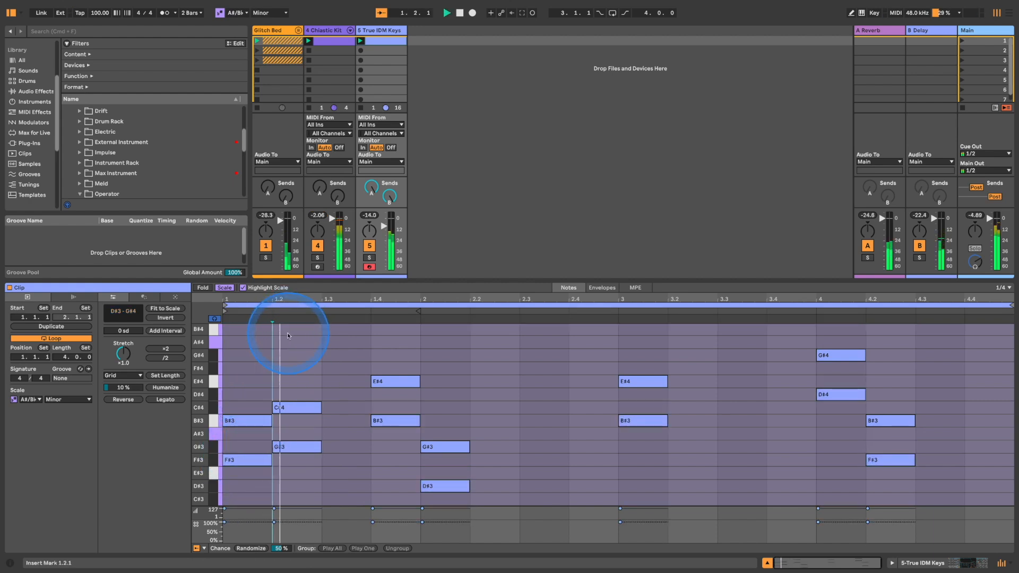
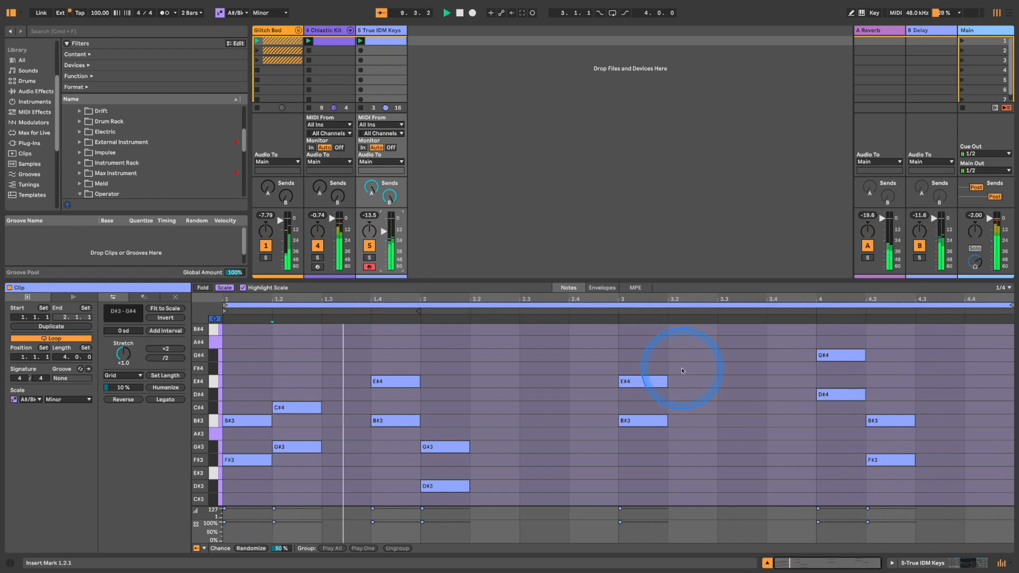
Step: Move the final two-note chord at 4.2 down one scale step to A#3 and E#3, and play the clip
{"action": "left_click", "coordinate": [247, 400]}
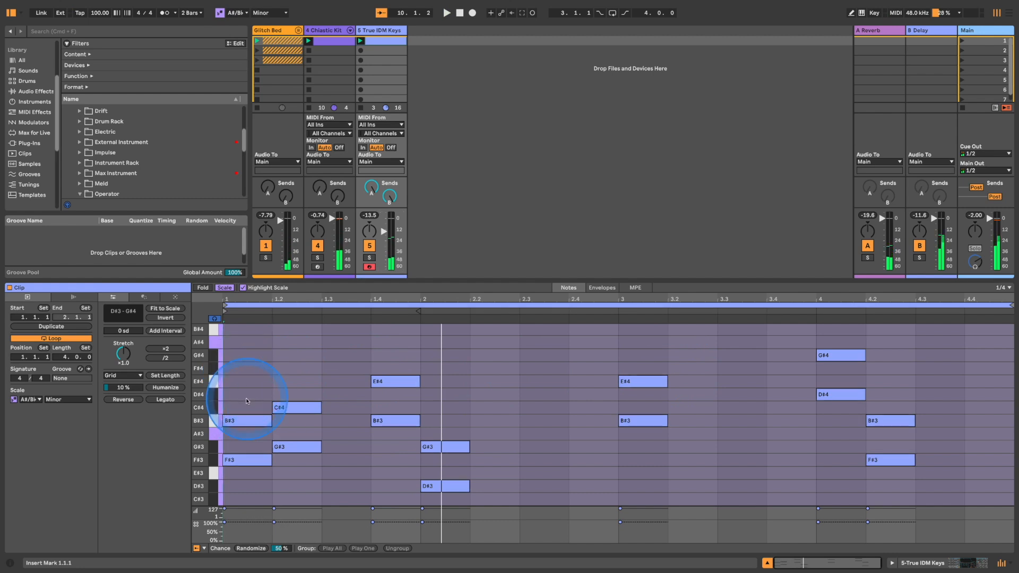
{"action": "left_click_drag", "start_coordinate": [902, 387], "coordinate": [887, 481]}
{"action": "left_click_drag", "start_coordinate": [889, 466], "coordinate": [890, 479]}
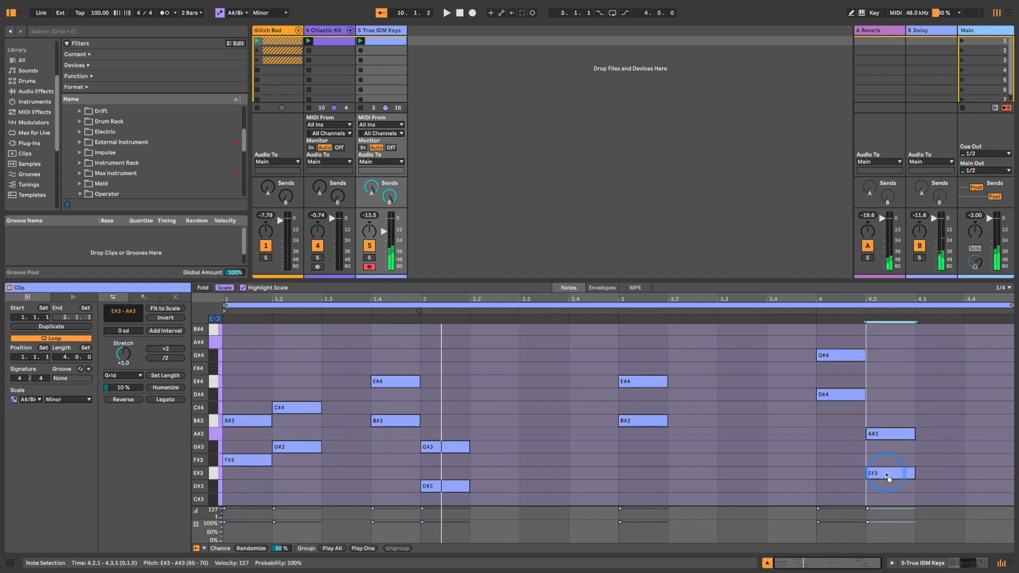
{"action": "key", "text": "space"}
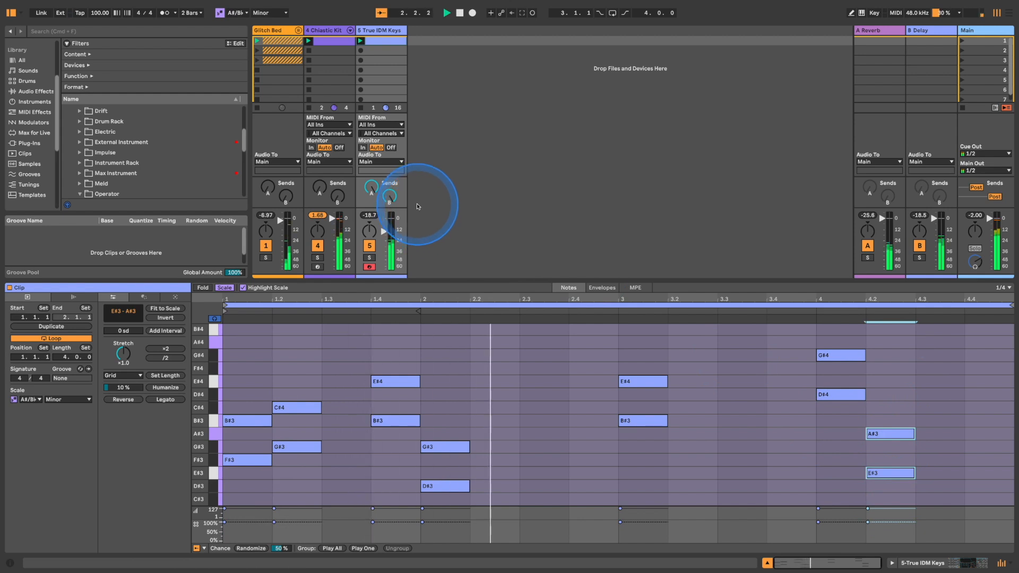
Step: Filter the audio effects by Modulation, add a Phaser-Flanger after the Reverb on the A return track, and solo that return
{"action": "left_click", "coordinate": [868, 32]}
{"action": "left_click", "coordinate": [32, 167]}
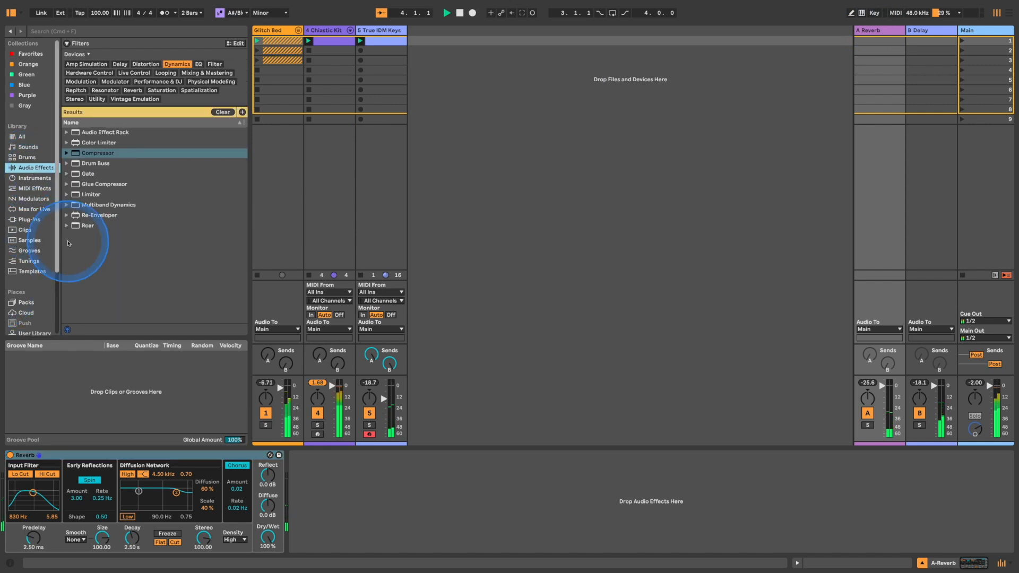
{"action": "left_click", "coordinate": [177, 64]}
{"action": "left_click", "coordinate": [116, 82]}
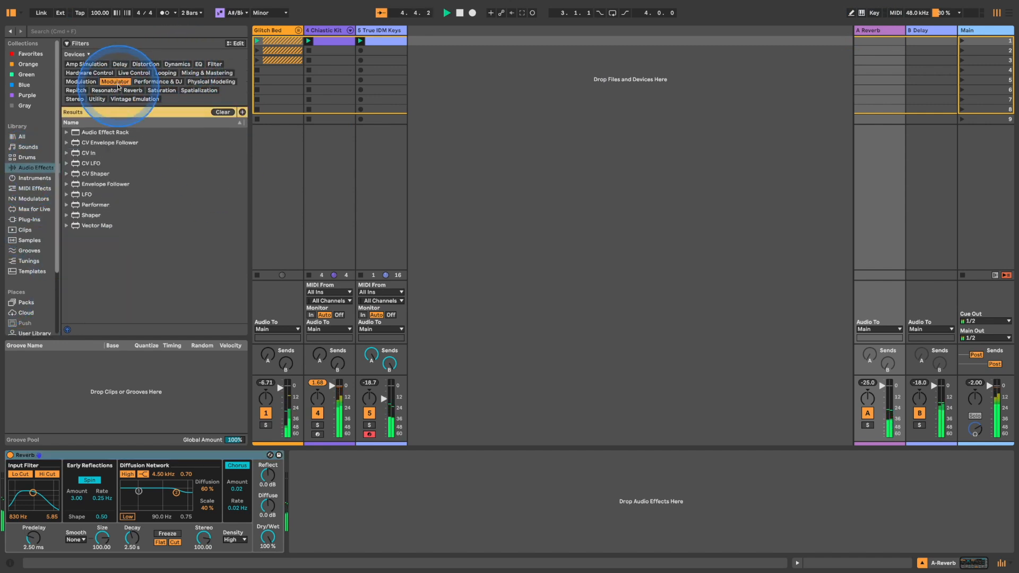
{"action": "left_click", "coordinate": [103, 83]}
{"action": "left_click", "coordinate": [81, 81]}
{"action": "left_click_drag", "start_coordinate": [170, 204], "coordinate": [361, 497]}
{"action": "left_click", "coordinate": [867, 425]}
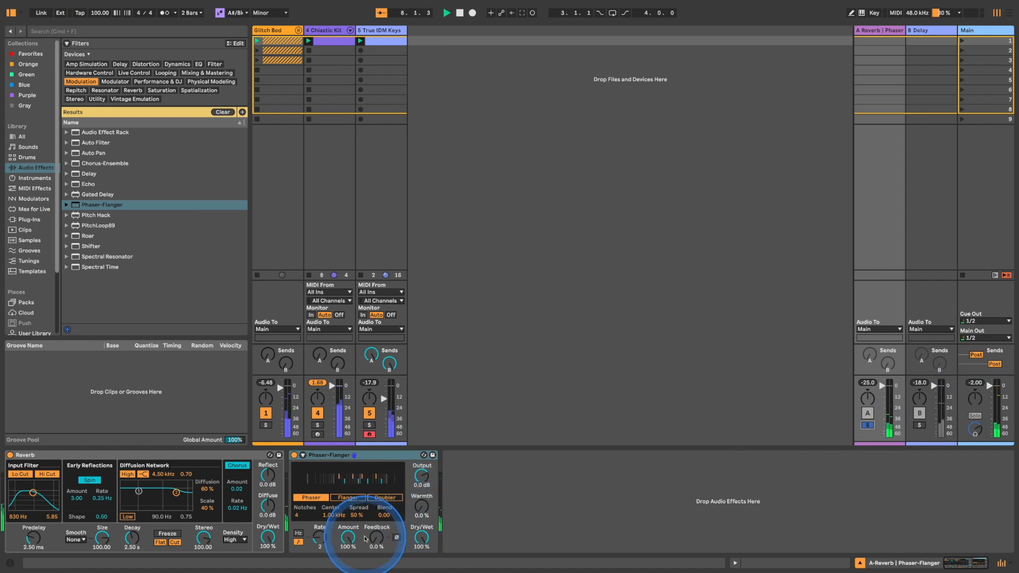
Step: Set the Phaser-Flanger's warmth to 72% and feedback to 24%, and switch its modulation rate from synced to Hz
{"action": "mouse_move", "coordinate": [318, 537]}
{"action": "left_mouse_down"}
{"action": "mouse_move", "coordinate": [318, 547]}
{"action": "mouse_move", "coordinate": [313, 539]}
{"action": "left_mouse_up"}
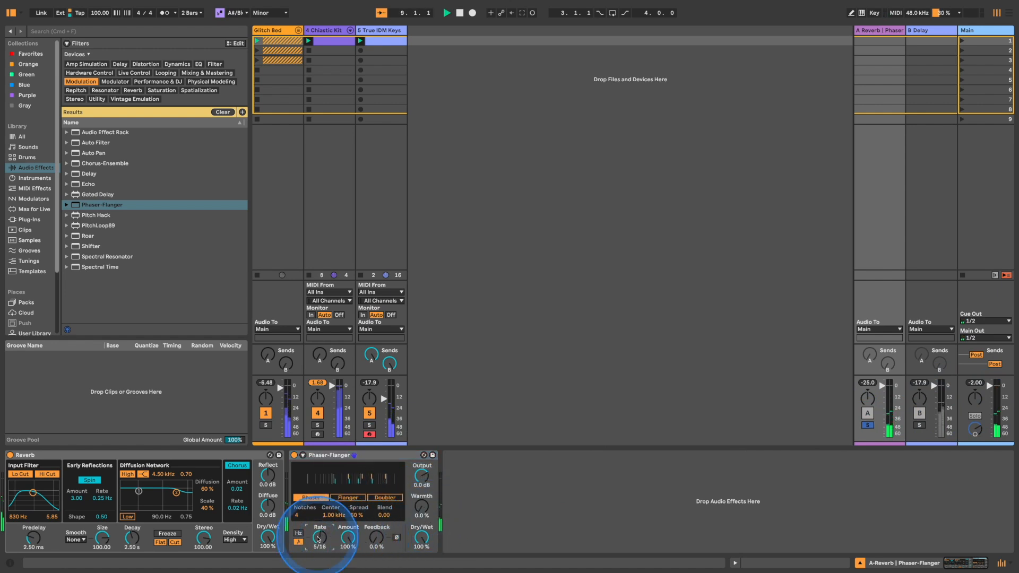
{"action": "left_click_drag", "start_coordinate": [422, 505], "coordinate": [423, 506]}
{"action": "left_click_drag", "start_coordinate": [374, 541], "coordinate": [387, 535]}
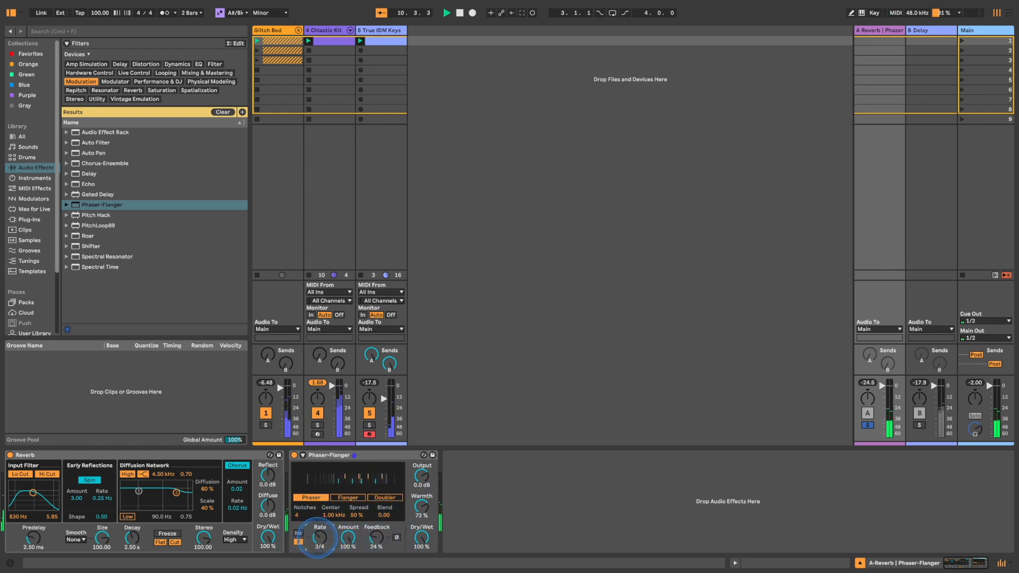
{"action": "left_click", "coordinate": [298, 533]}
Step: Set the Phaser-Flanger to 10 notches, 100% spread, 0.40 blend and a 400 Hz center frequency
{"action": "left_click_drag", "start_coordinate": [357, 516], "coordinate": [357, 486]}
{"action": "mouse_move", "coordinate": [304, 513]}
{"action": "left_mouse_down"}
{"action": "mouse_move", "coordinate": [304, 497]}
{"action": "mouse_move", "coordinate": [305, 518]}
{"action": "left_mouse_up"}
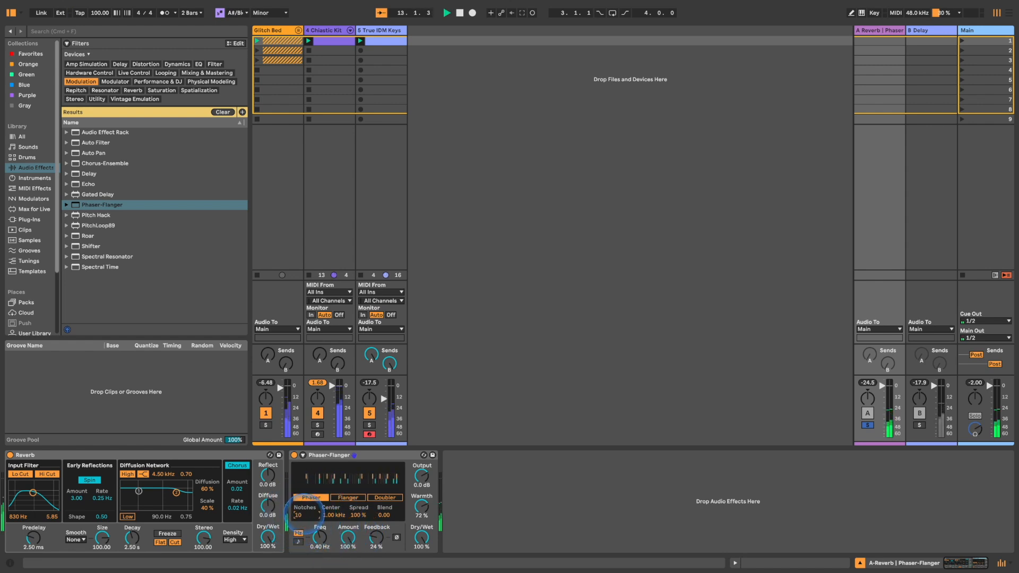
{"action": "left_click_drag", "start_coordinate": [380, 515], "coordinate": [333, 528]}
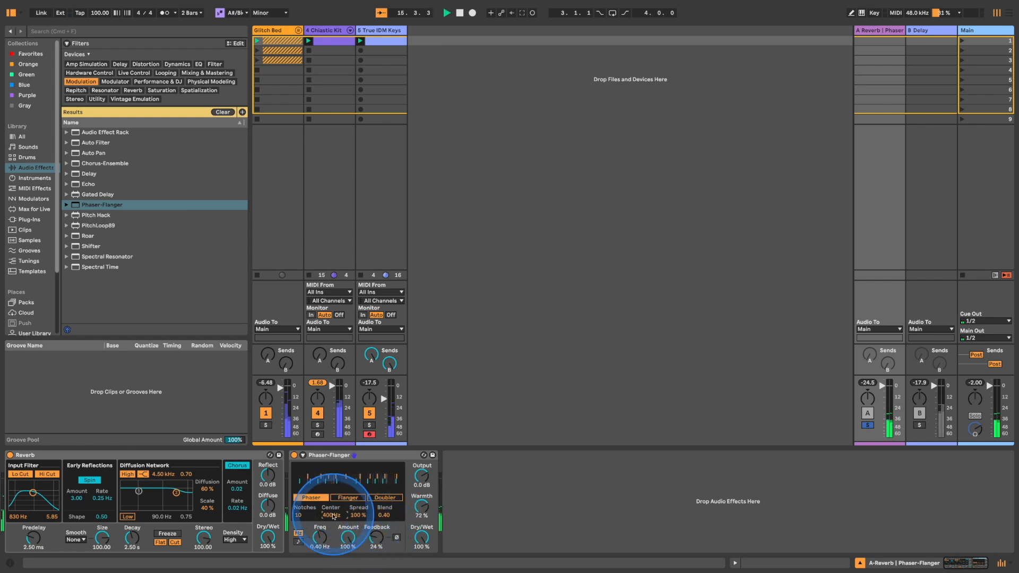
Step: Set the Reverb's decay to 6.83 s and the Phaser-Flanger's dry/wet to 56%, and unsolo the A return
{"action": "mouse_move", "coordinate": [132, 538]}
{"action": "left_mouse_down"}
{"action": "mouse_move", "coordinate": [133, 528]}
{"action": "mouse_move", "coordinate": [132, 543]}
{"action": "left_mouse_up"}
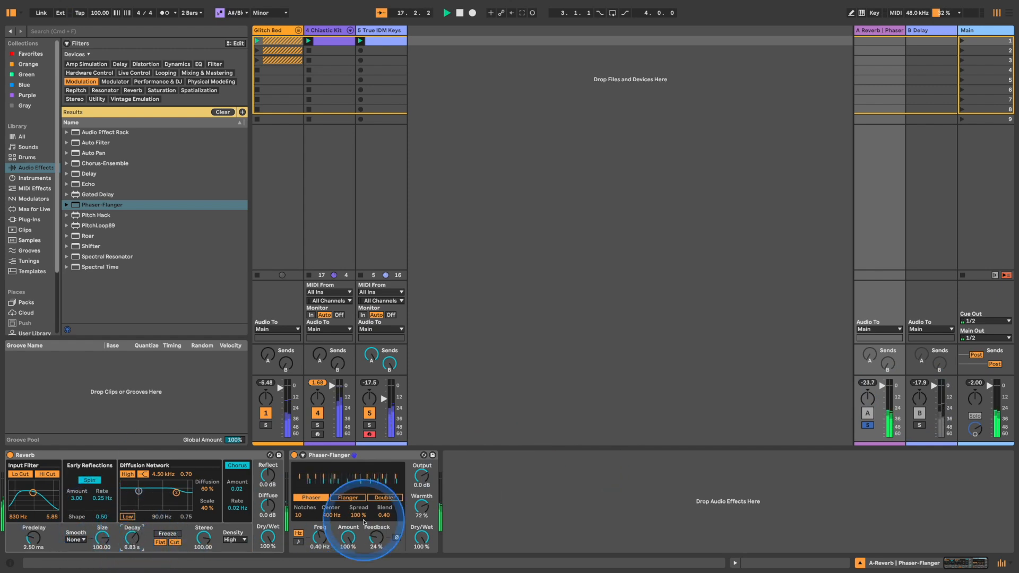
{"action": "left_click_drag", "start_coordinate": [422, 535], "coordinate": [423, 538]}
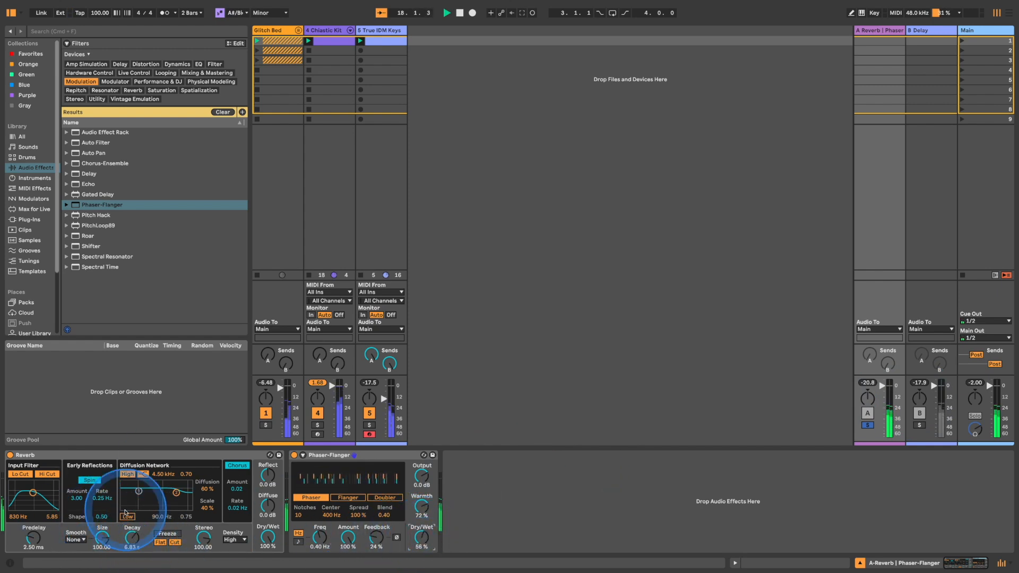
{"action": "left_click", "coordinate": [867, 425]}
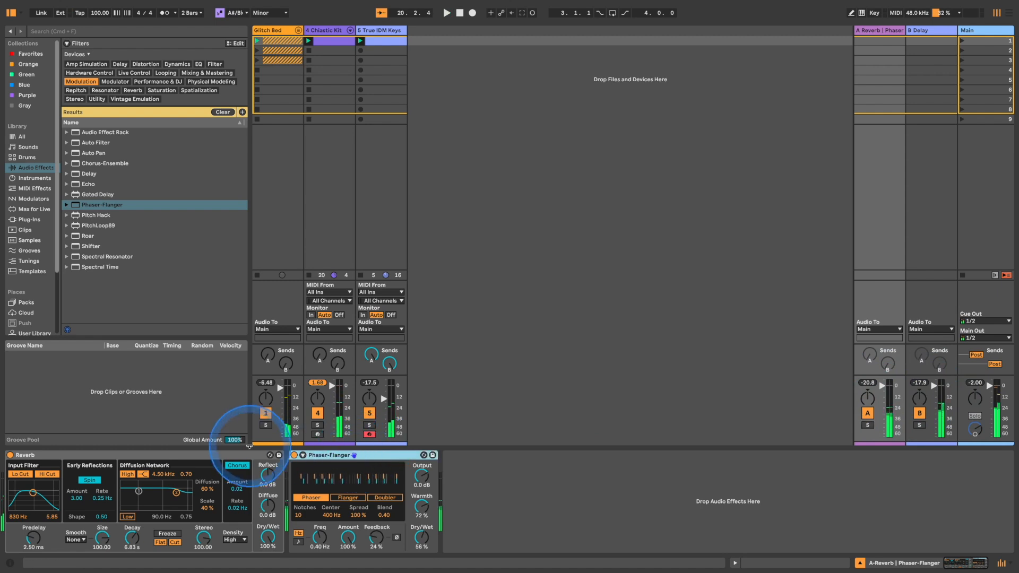
Step: Copy the A return's Reverb and Phaser-Flanger onto the True IDM Keys track, turn its send A fully down, and start playback
{"action": "left_click", "coordinate": [226, 457]}
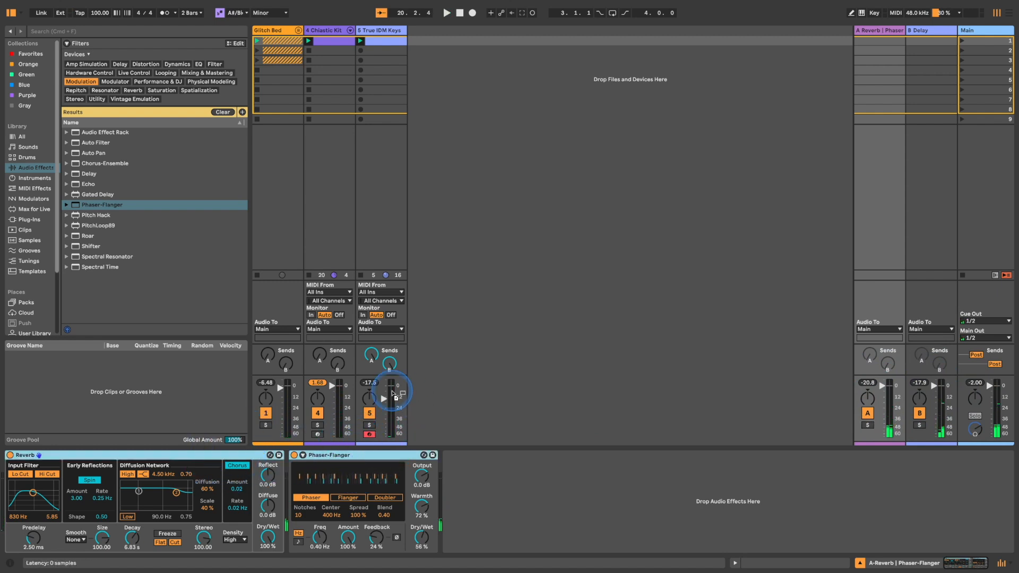
{"action": "left_click", "coordinate": [394, 393]}
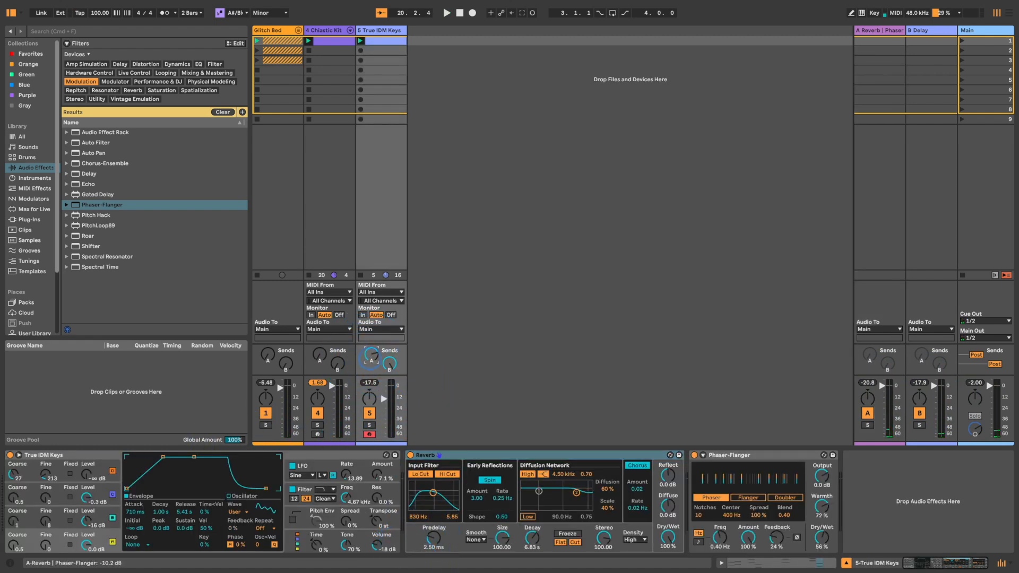
{"action": "key", "text": "space"}
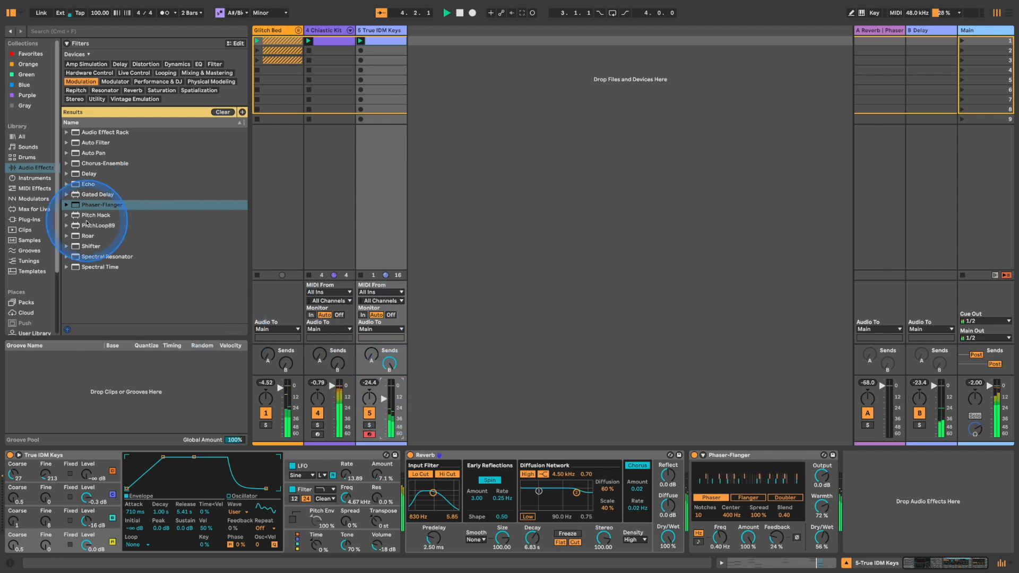
Step: Load the Chiastic Bass.adg preset from the User Library's Instrument Rack presets onto a new track beside True IDM Keys
{"action": "scroll", "coordinate": [12, 224], "scroll_direction": "down", "scroll_amount": 3}
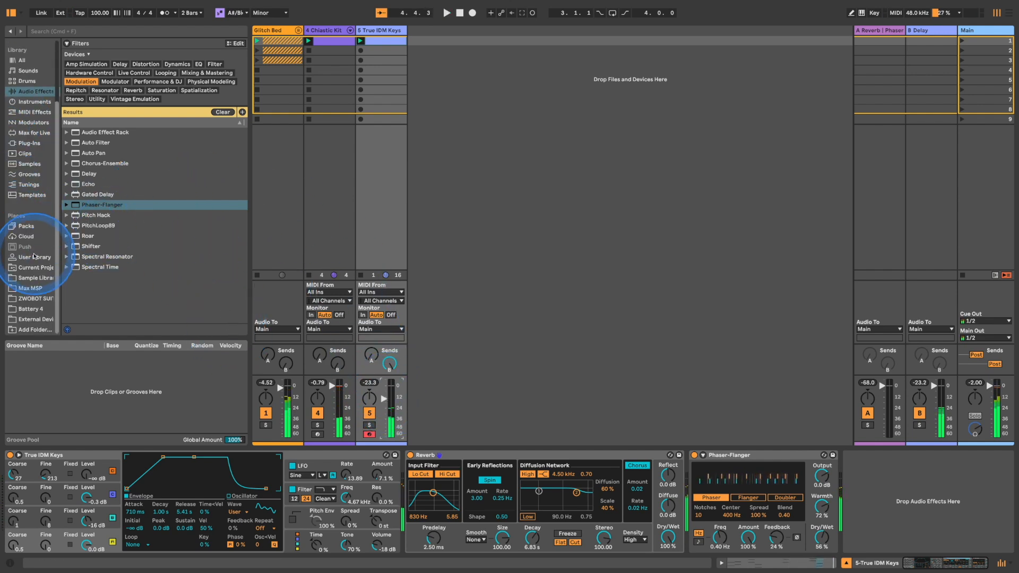
{"action": "left_click", "coordinate": [32, 257]}
{"action": "left_click", "coordinate": [87, 225]}
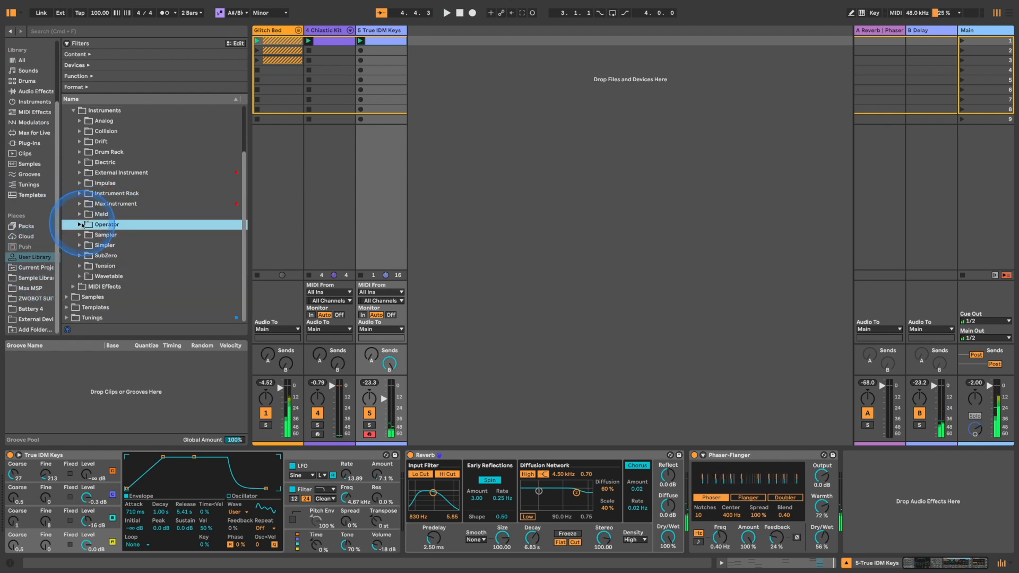
{"action": "scroll", "coordinate": [79, 234], "scroll_direction": "up", "scroll_amount": 3}
{"action": "left_click", "coordinate": [75, 172]}
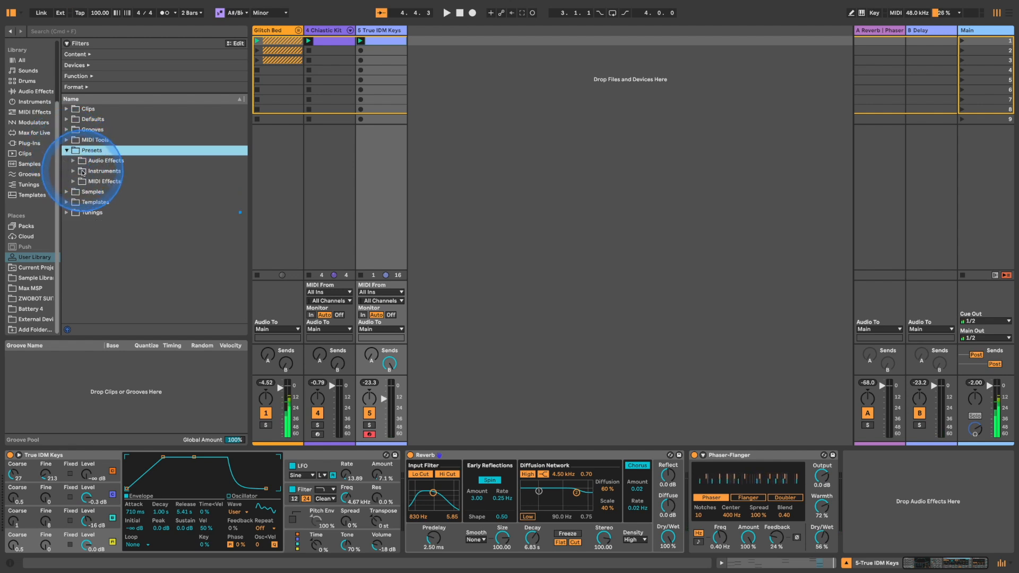
{"action": "left_click", "coordinate": [90, 171]}
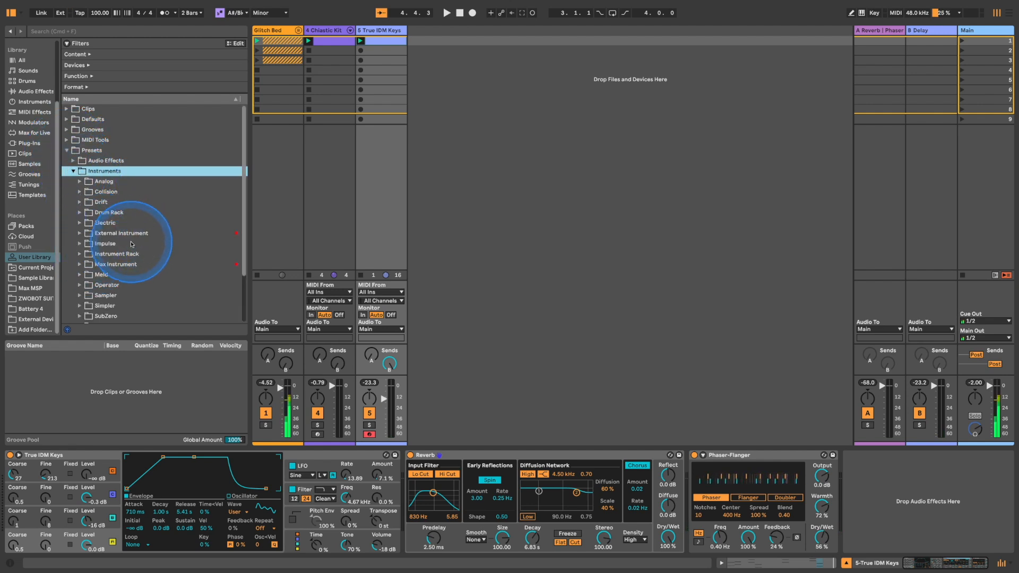
{"action": "left_click", "coordinate": [80, 255]}
{"action": "left_click_drag", "start_coordinate": [123, 275], "coordinate": [422, 72]}
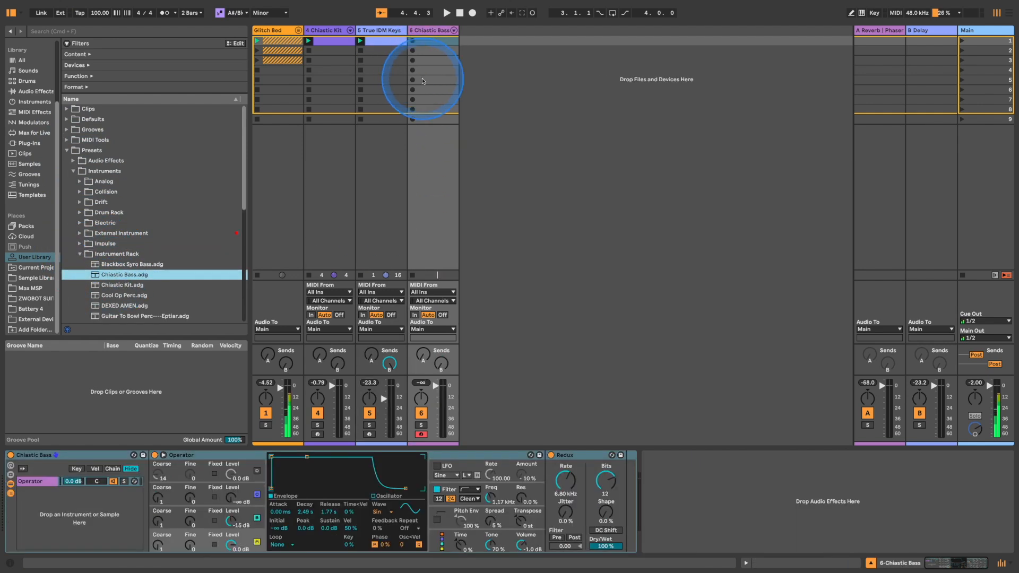
Step: Copy the True IDM Keys clip into the first slot of the Chiastic Bass track
{"action": "double_click", "coordinate": [438, 40]}
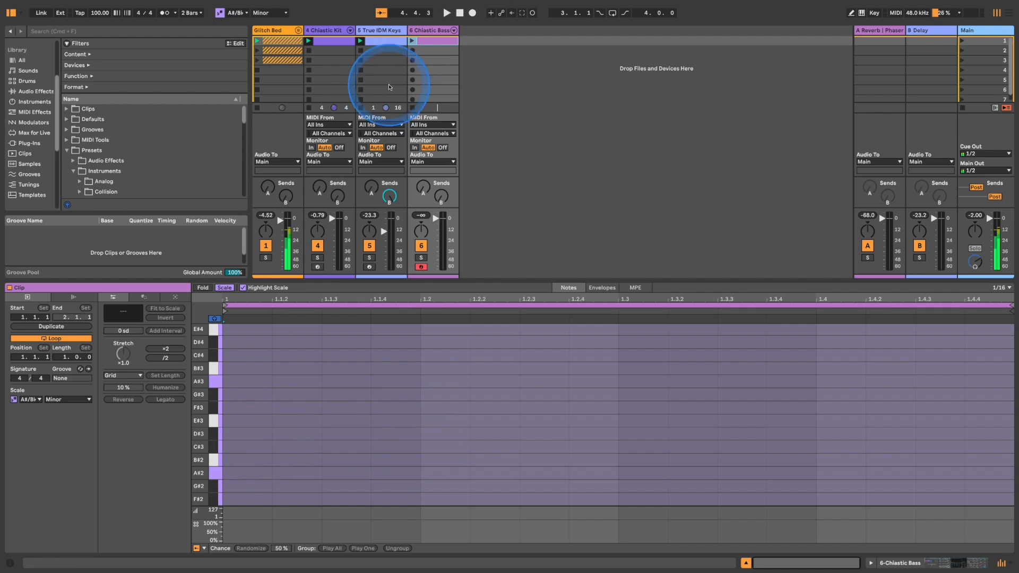
{"action": "left_click_drag", "start_coordinate": [389, 43], "coordinate": [438, 45]}
{"action": "left_click", "coordinate": [286, 445]}
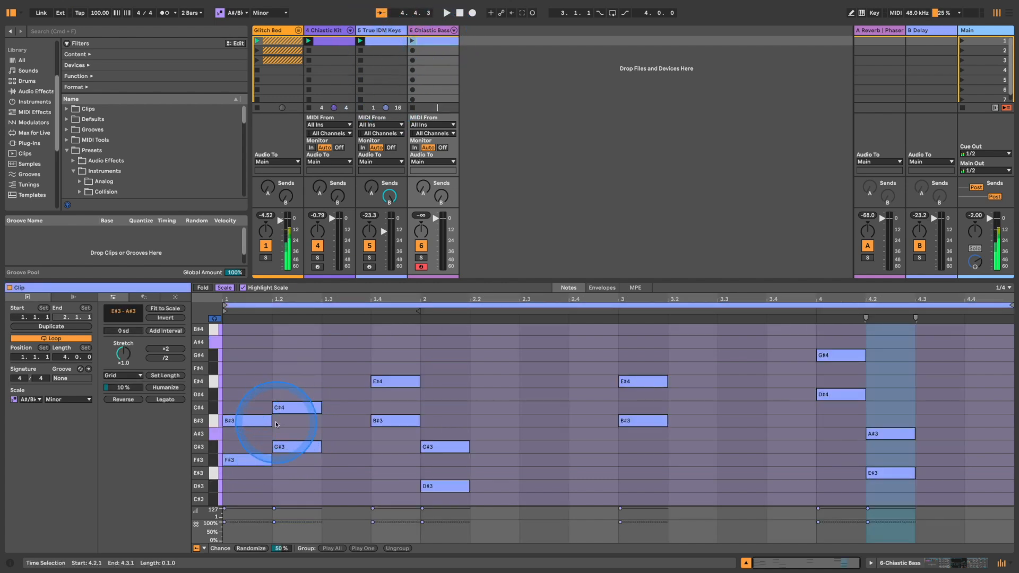
Step: Transpose all notes in the copied bass clip down four octaves and split each one into three equal notes
{"action": "left_click", "coordinate": [270, 424]}
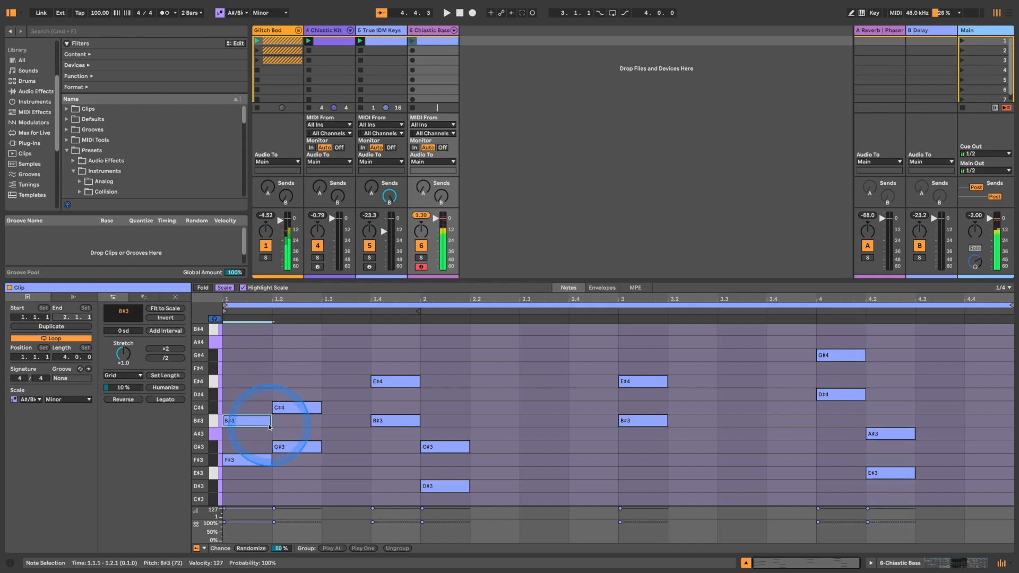
{"action": "key", "text": "super+a"}
{"action": "key", "text": "shift+Up"}
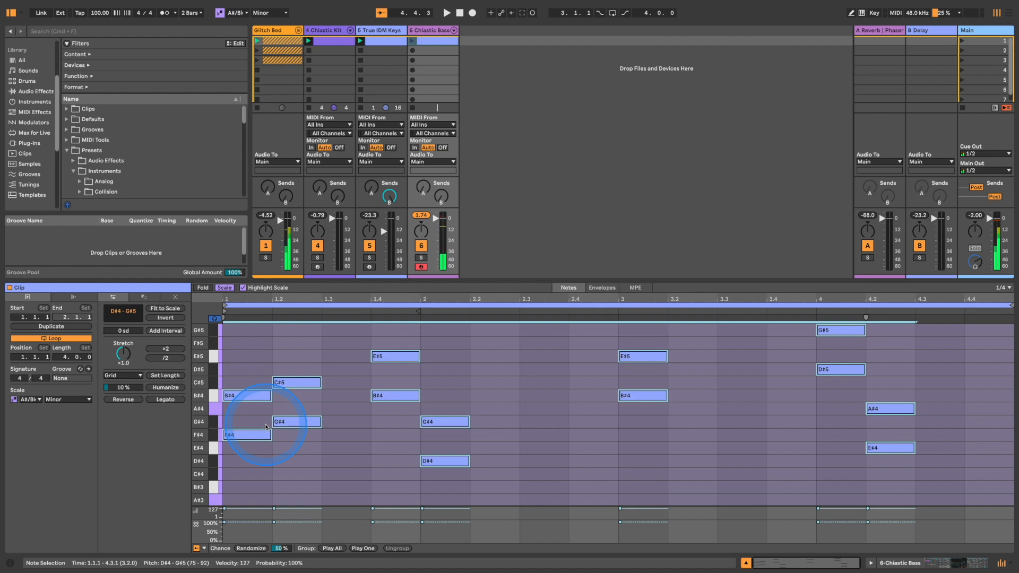
{"action": "key", "text": "shift+Down"}
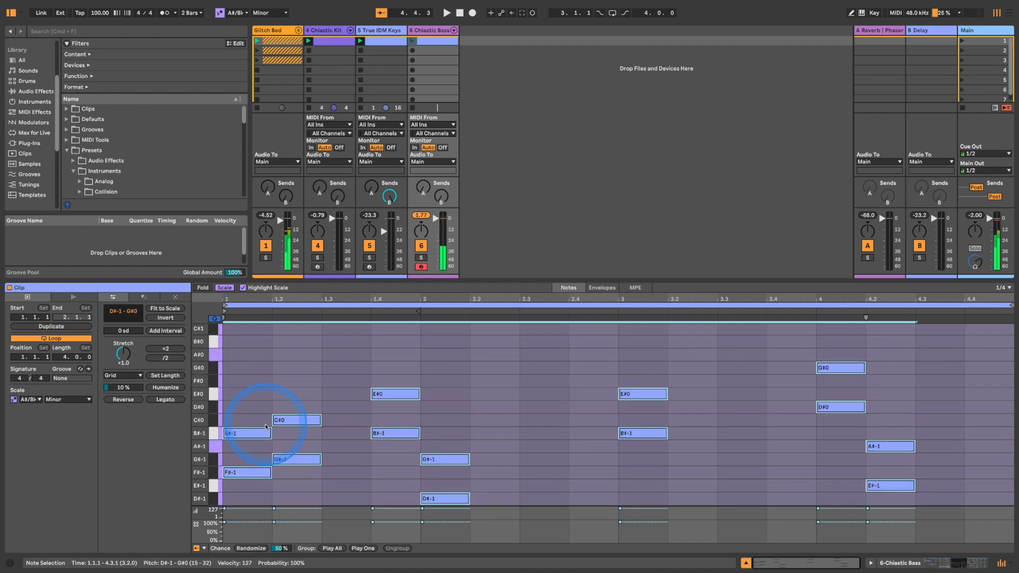
{"action": "key", "text": "super+Up"}
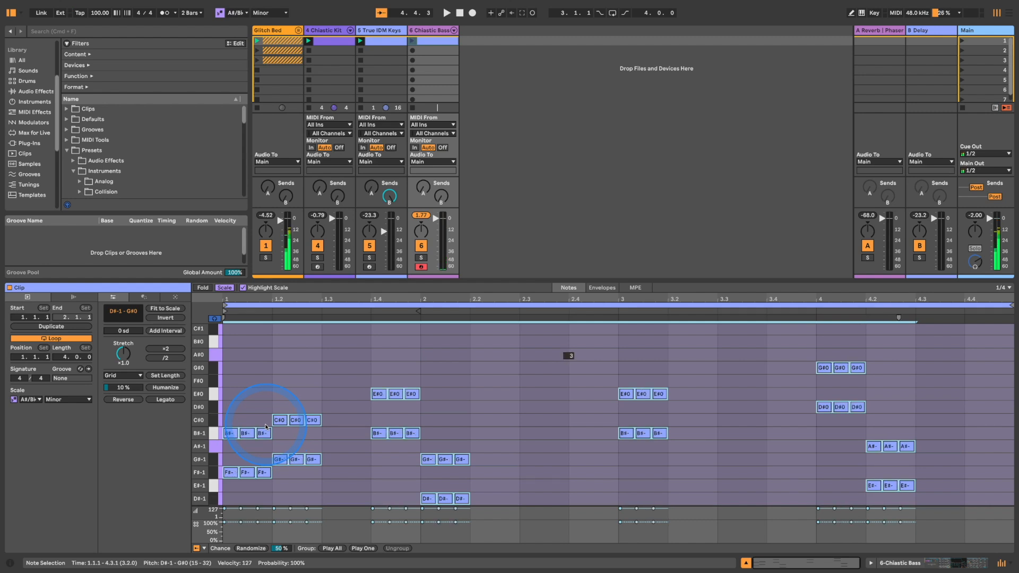
{"action": "left_click", "coordinate": [266, 424]}
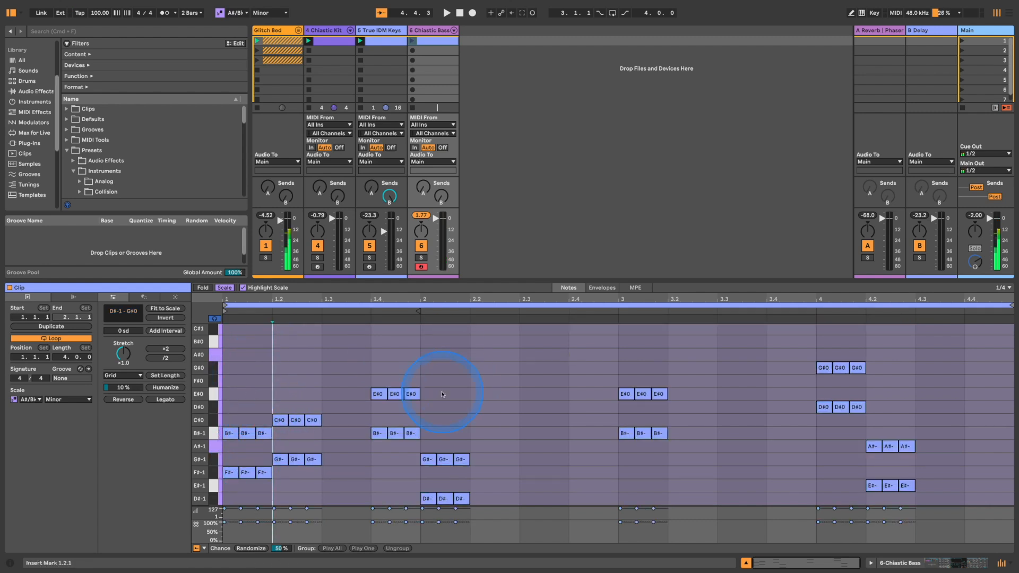
Step: Delete the upper notes of each chord in the bass clip and transpose the remaining lowest notes up one octave
{"action": "left_click_drag", "start_coordinate": [913, 352], "coordinate": [238, 392]}
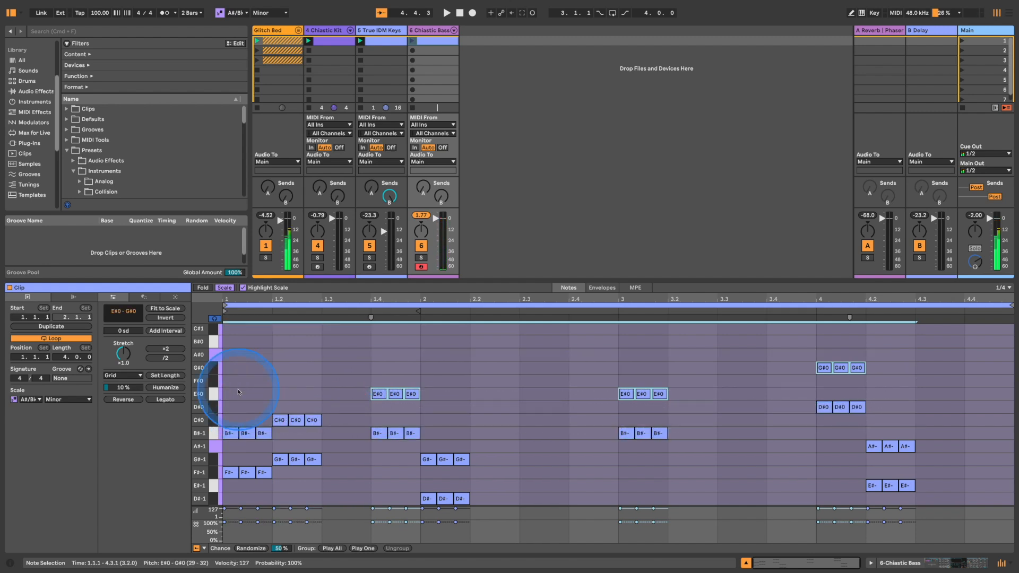
{"action": "key", "text": "Delete"}
{"action": "left_click_drag", "start_coordinate": [333, 390], "coordinate": [223, 443]}
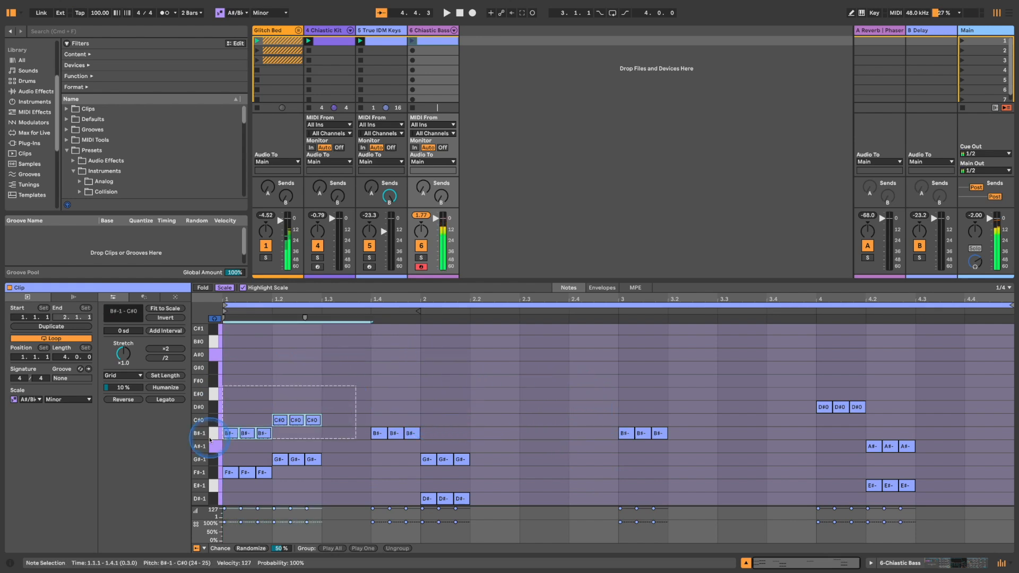
{"action": "key", "text": "Delete"}
{"action": "left_click_drag", "start_coordinate": [506, 437], "coordinate": [422, 471]}
{"action": "key", "text": "Delete"}
{"action": "left_click_drag", "start_coordinate": [928, 430], "coordinate": [856, 454]}
{"action": "key", "text": "Delete"}
{"action": "key", "text": "super+a"}
{"action": "key", "text": "shift+Up"}
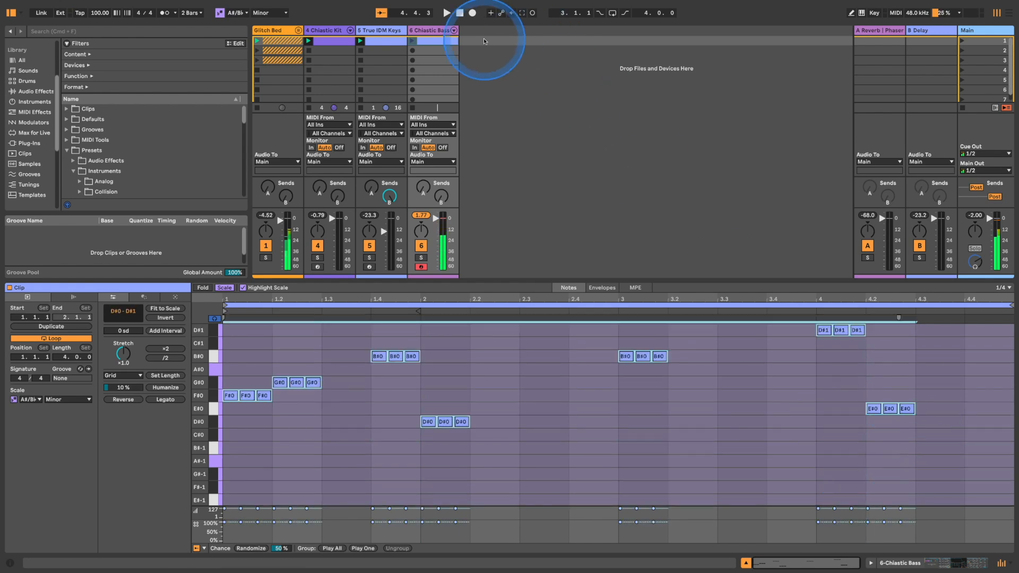
Step: Launch the first Chiastic Bass clip and lower the bass track's volume while it plays
{"action": "left_click", "coordinate": [413, 41]}
{"action": "mouse_move", "coordinate": [441, 229]}
{"action": "left_mouse_down"}
{"action": "mouse_move", "coordinate": [441, 254]}
{"action": "mouse_move", "coordinate": [440, 229]}
{"action": "left_mouse_up"}
{"action": "key", "text": "space"}
Step: Delete all notes from the first Chiastic Bass clip
{"action": "left_click", "coordinate": [842, 369]}
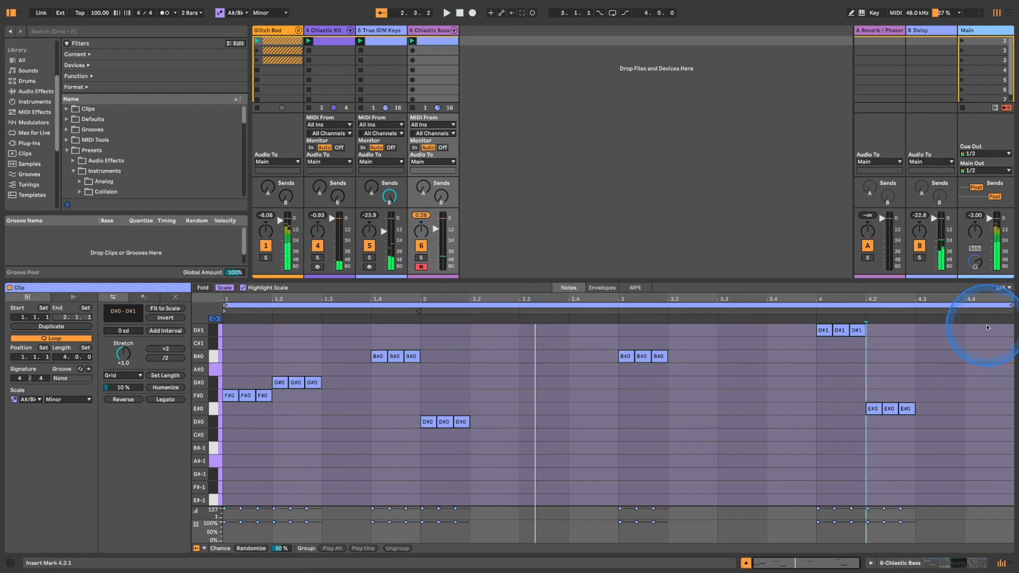
{"action": "left_click_drag", "start_coordinate": [975, 330], "coordinate": [157, 572]}
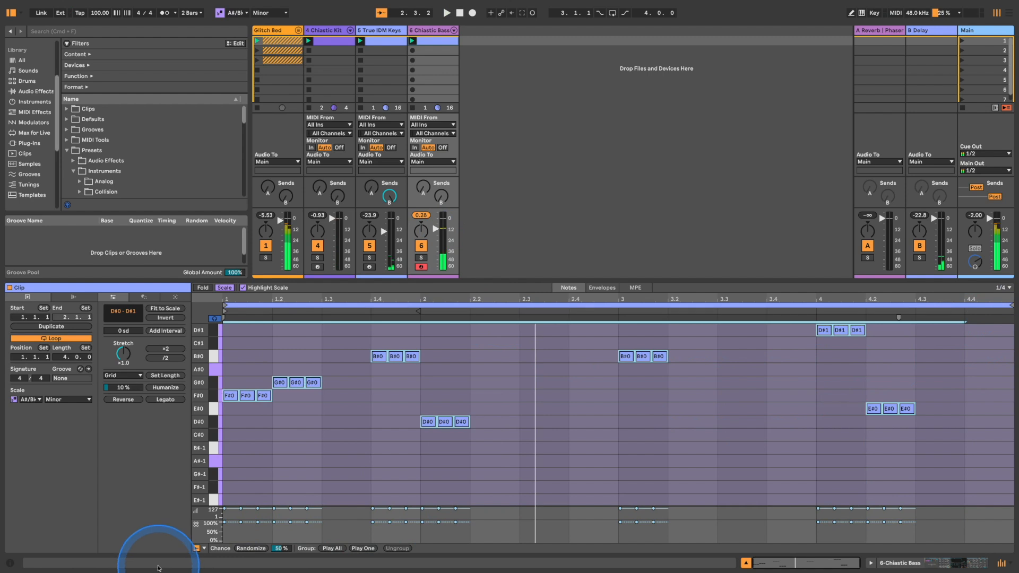
{"action": "key", "text": "Delete"}
{"action": "left_click", "coordinate": [232, 401]}
{"action": "left_click", "coordinate": [430, 54]}
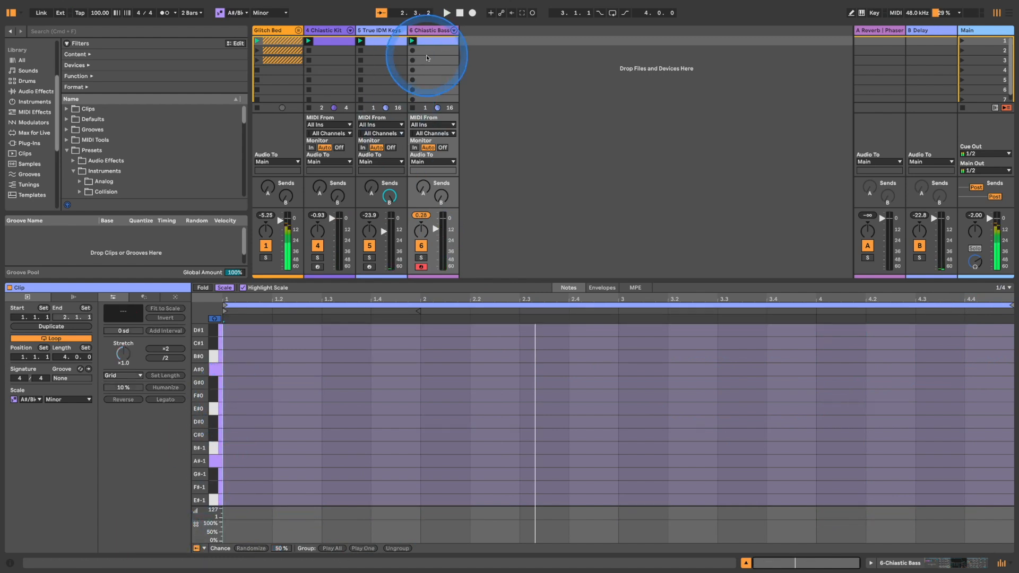
Step: Create a clip in Chiastic Bass's second slot with sixteenth notes E#0 at 1.1.1 and 1.1.3, D#0 at 1.1.4 and F#0 at 1.2, and launch it
{"action": "double_click", "coordinate": [435, 51]}
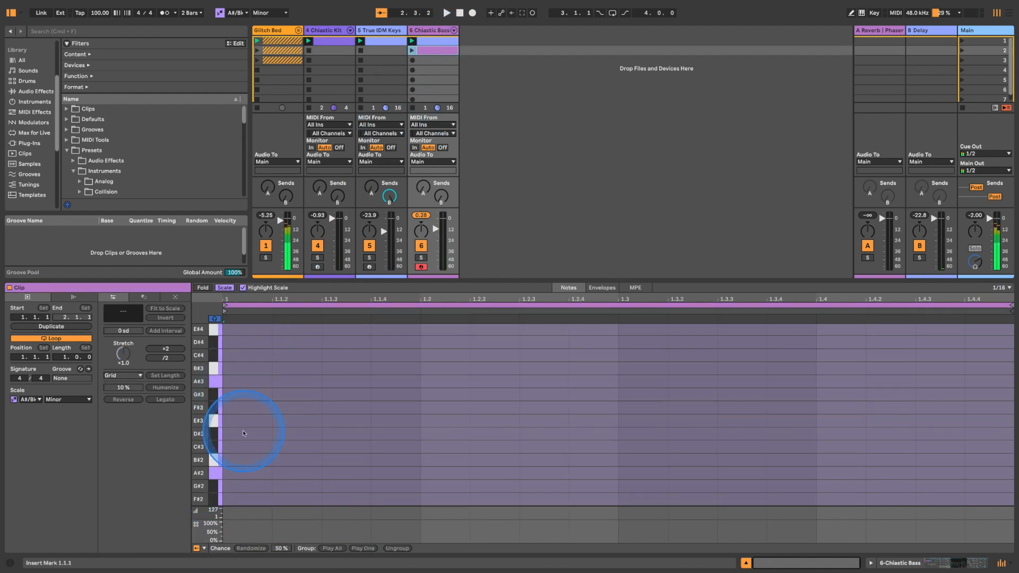
{"action": "double_click", "coordinate": [243, 459]}
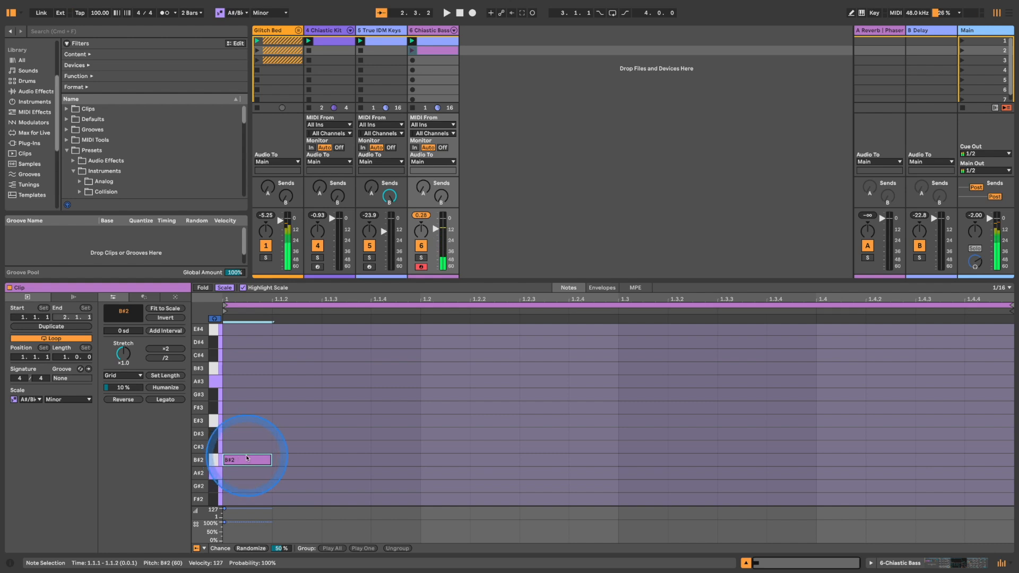
{"action": "key", "text": "shift+Down"}
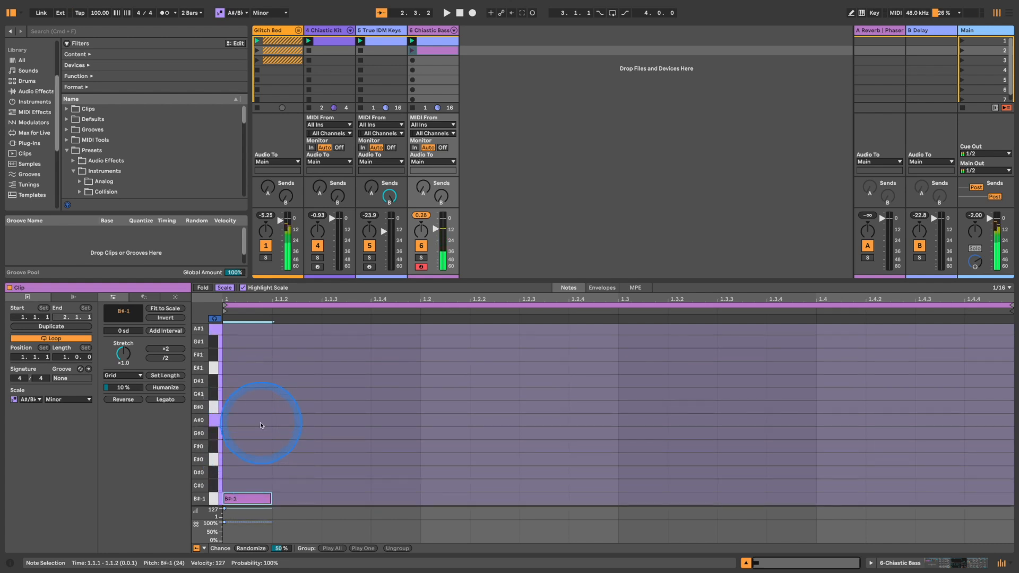
{"action": "left_click_drag", "start_coordinate": [247, 504], "coordinate": [252, 473]}
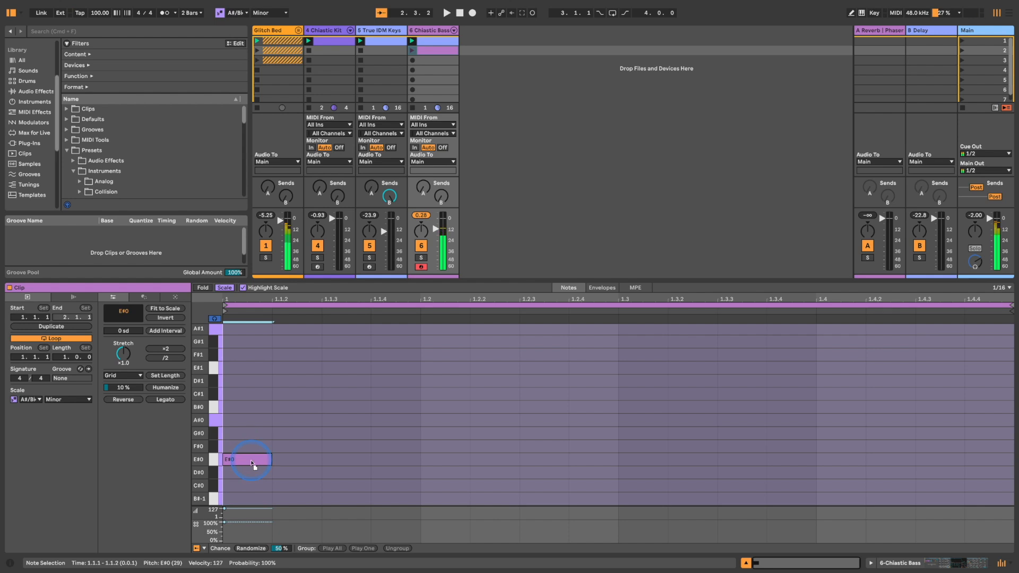
{"action": "double_click", "coordinate": [334, 463]}
{"action": "double_click", "coordinate": [406, 470]}
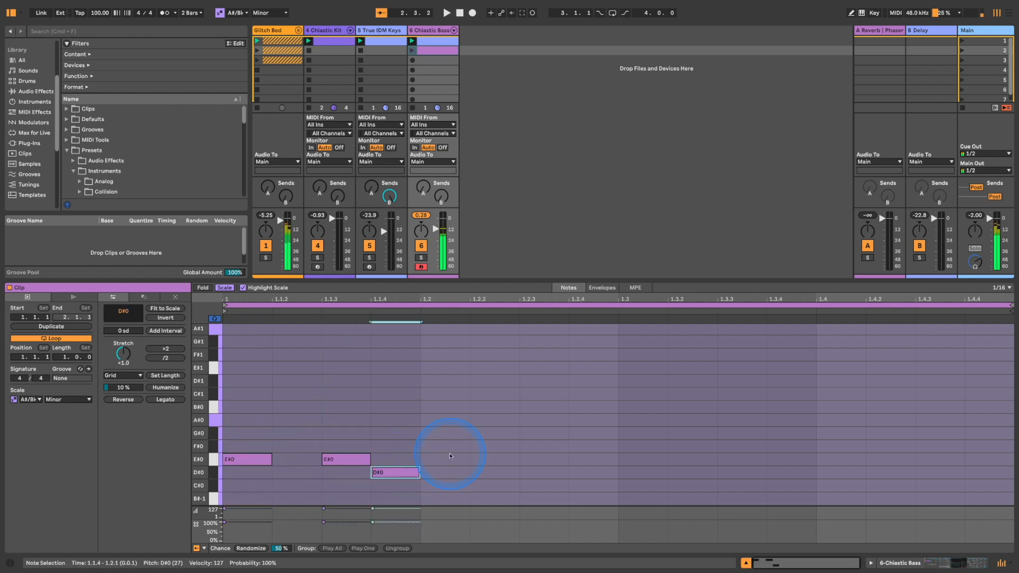
{"action": "double_click", "coordinate": [453, 448]}
{"action": "left_click", "coordinate": [413, 50]}
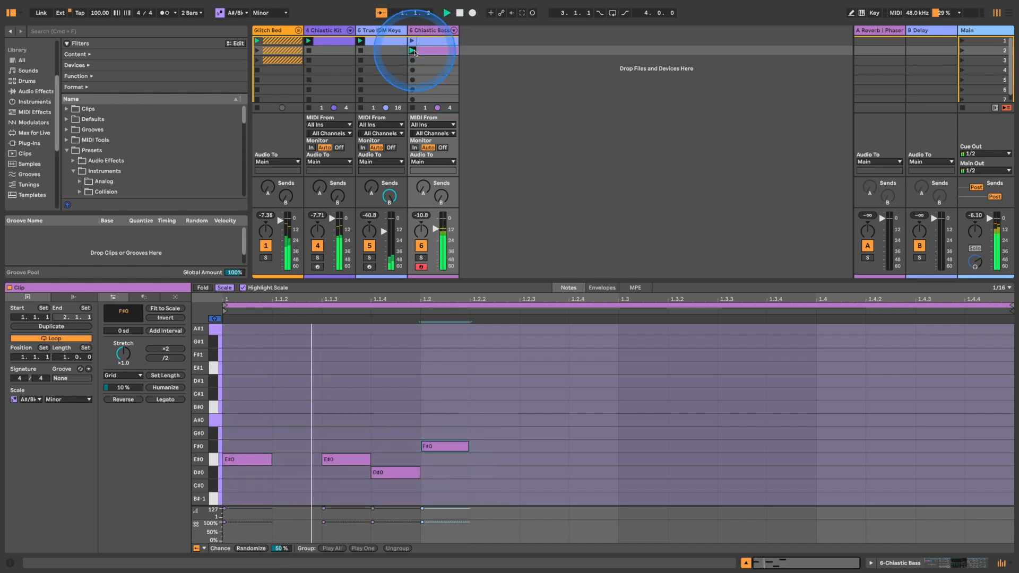
Step: Add F#0 at 1.3, E#0 at 1.3.2 and B#0 at 1.3.3, plus a C#0 from 1.4 held to the end of the bar
{"action": "left_click", "coordinate": [535, 435]}
{"action": "double_click", "coordinate": [622, 434]}
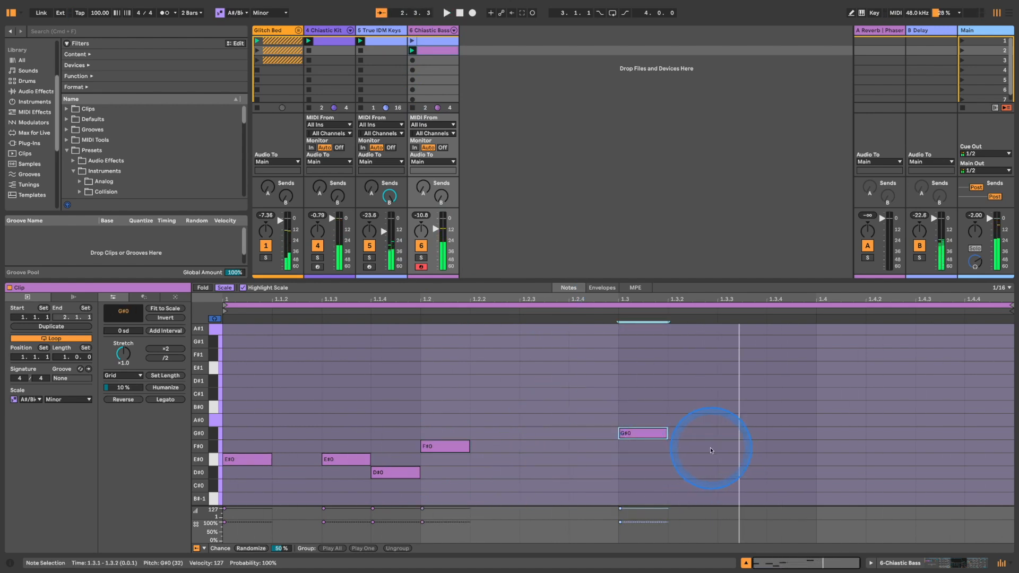
{"action": "double_click", "coordinate": [685, 461]}
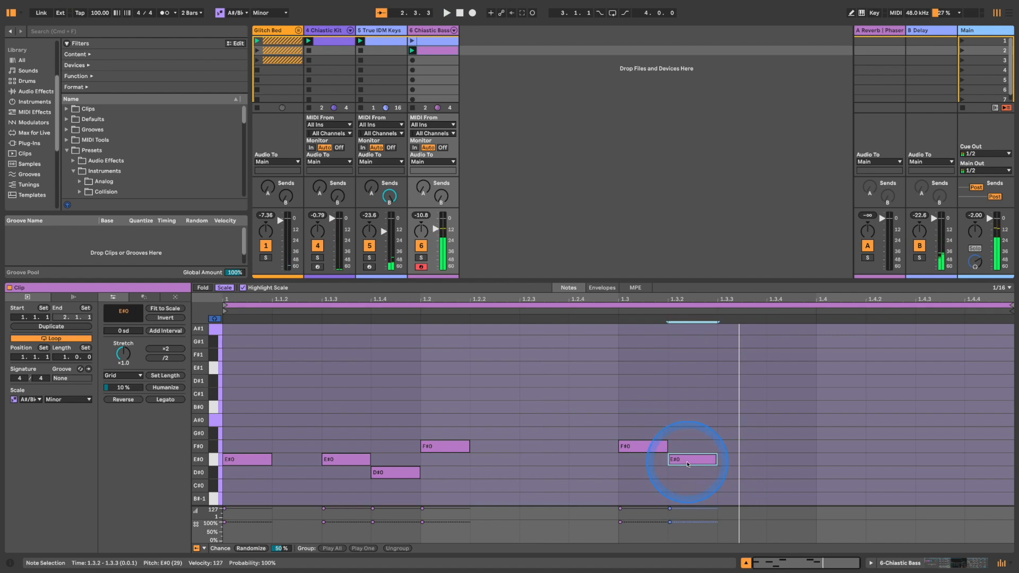
{"action": "double_click", "coordinate": [732, 418]}
{"action": "left_click_drag", "start_coordinate": [734, 420], "coordinate": [734, 407]}
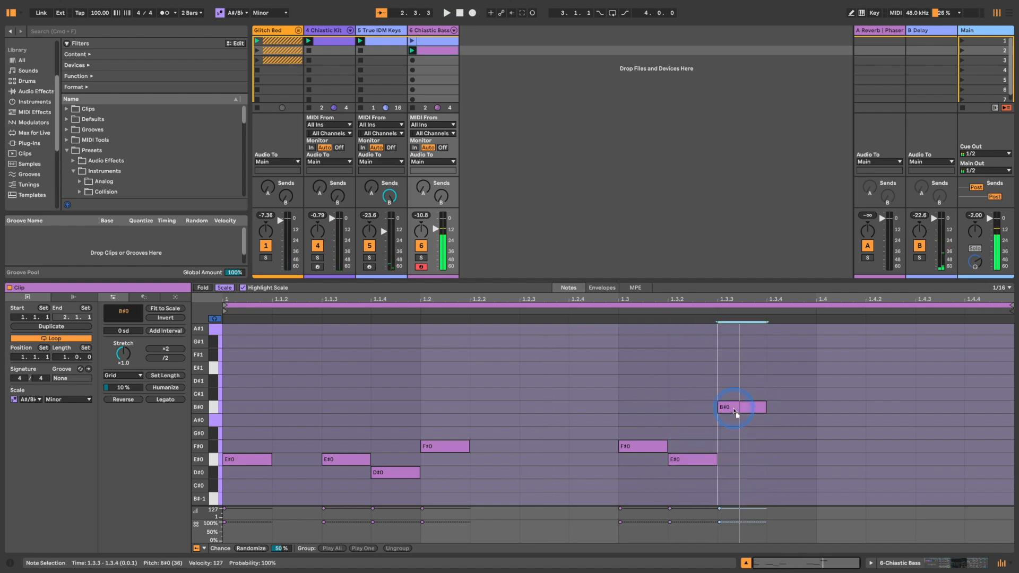
{"action": "left_click", "coordinate": [666, 364]}
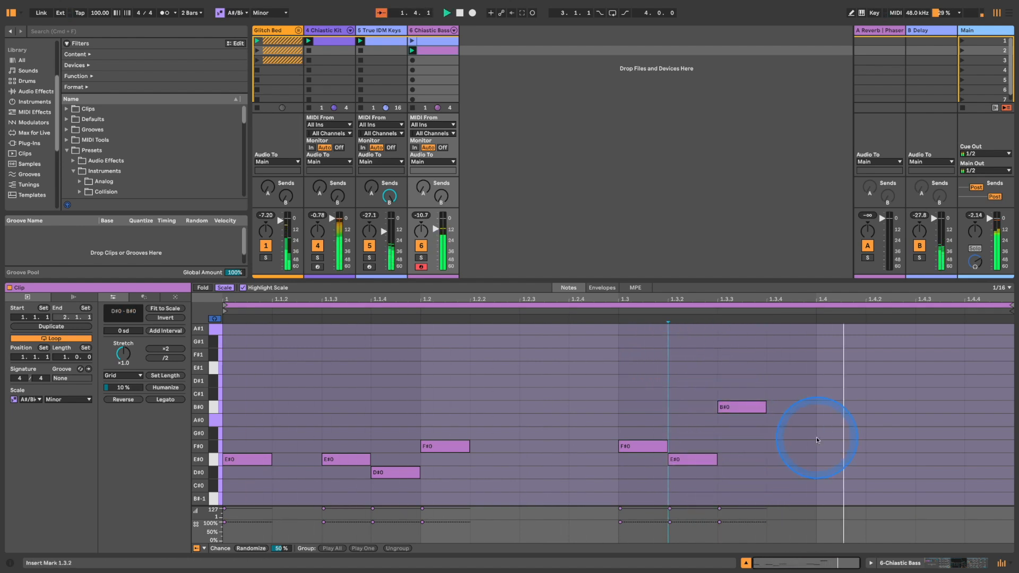
{"action": "double_click", "coordinate": [836, 482]}
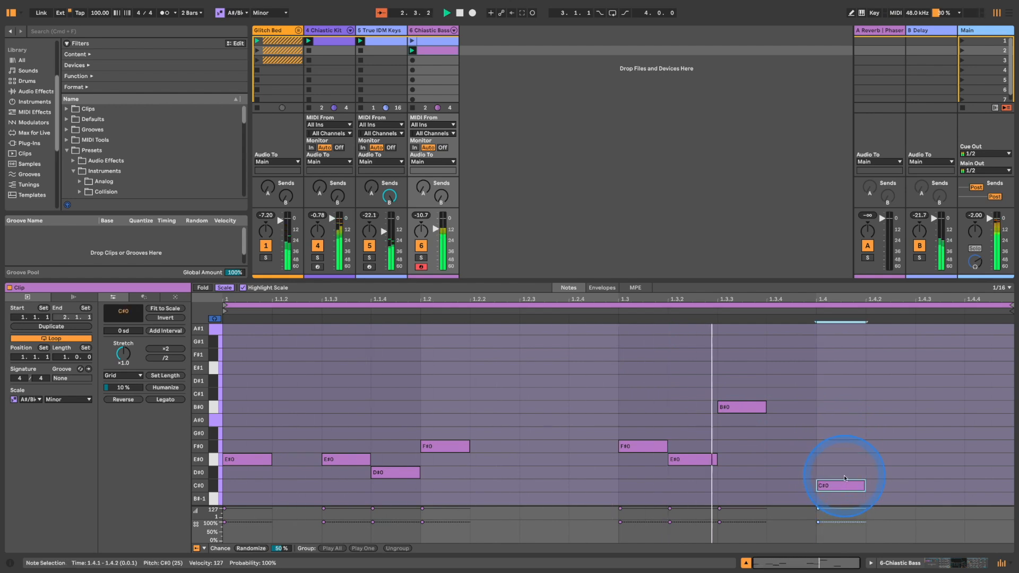
{"action": "left_click_drag", "start_coordinate": [866, 486], "coordinate": [1009, 487]}
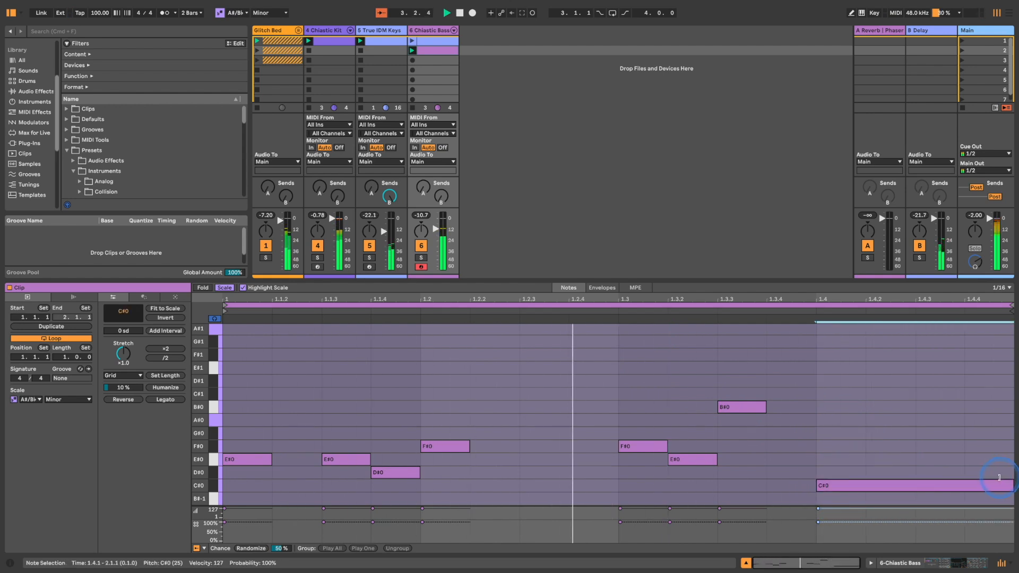
Step: Lower the Chiastic Bass track's volume to -15.7 dB and raise the Chiastic Kit track's volume slightly
{"action": "left_click_drag", "start_coordinate": [436, 229], "coordinate": [435, 231]}
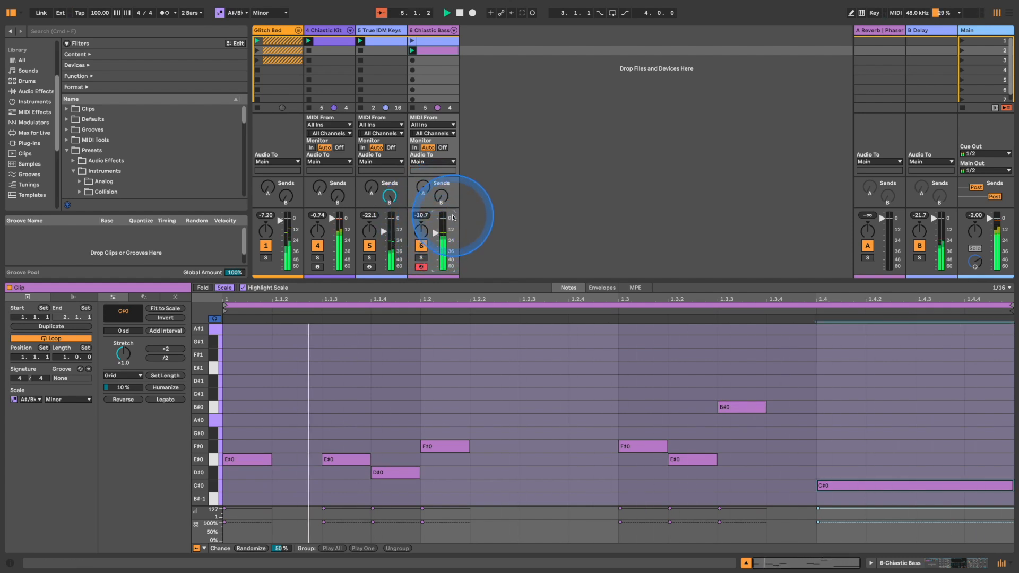
{"action": "left_click_drag", "start_coordinate": [340, 222], "coordinate": [340, 220]}
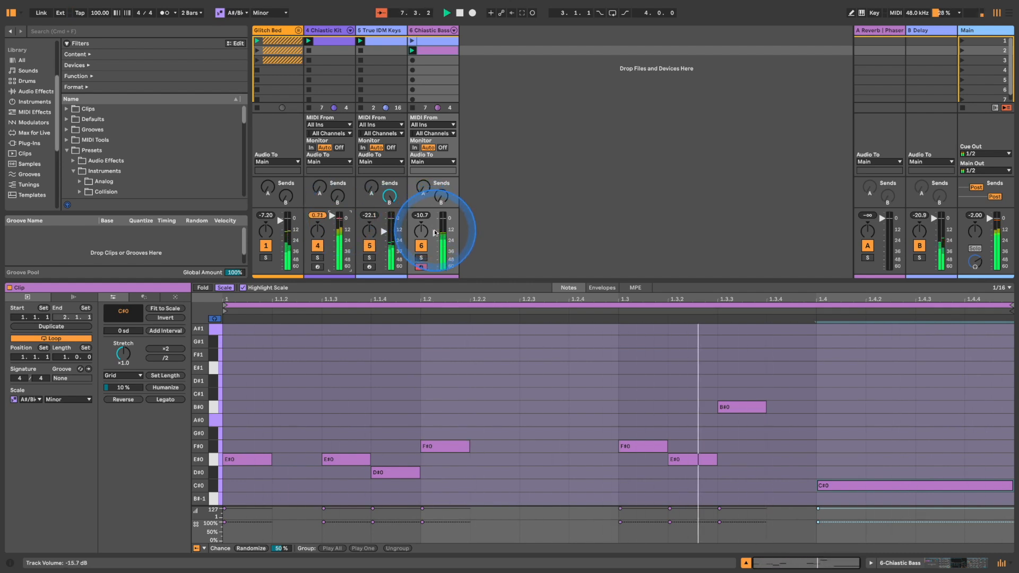
Step: Delete every note from 1.3 to the end of the bar in the second Chiastic Bass clip
{"action": "double_click", "coordinate": [855, 483]}
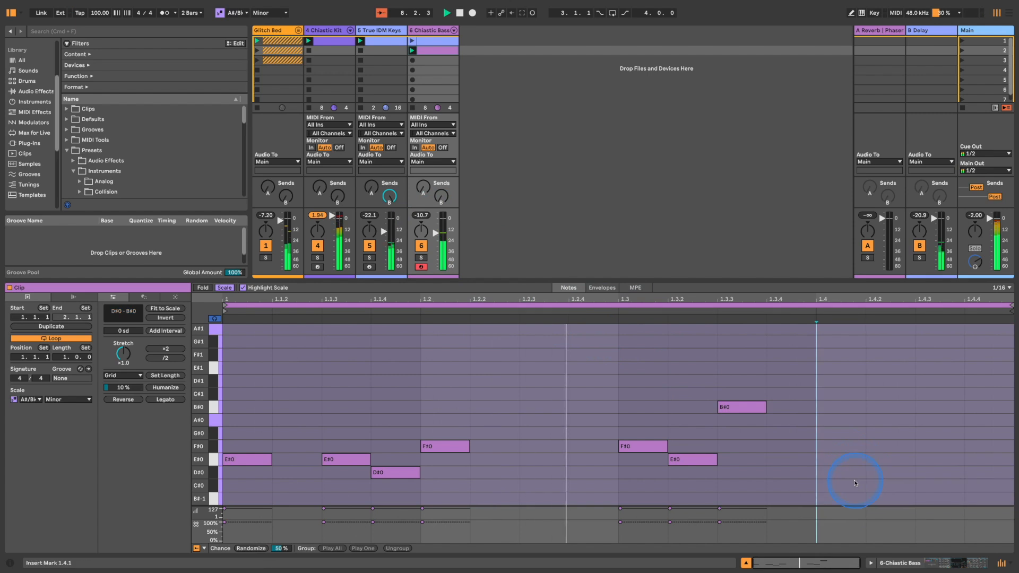
{"action": "double_click", "coordinate": [744, 407]}
{"action": "left_click_drag", "start_coordinate": [622, 429], "coordinate": [741, 473]}
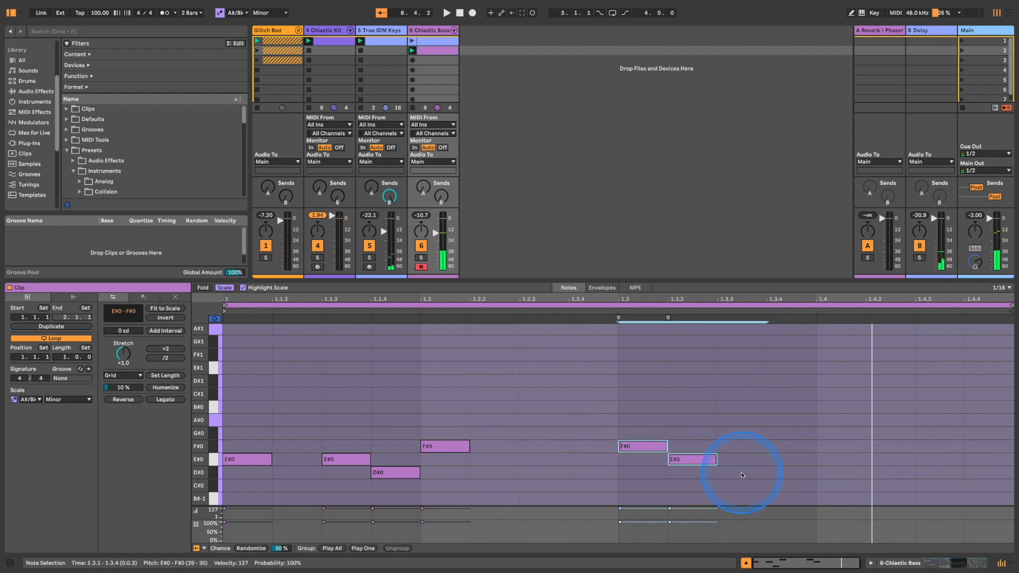
{"action": "key", "text": "Delete"}
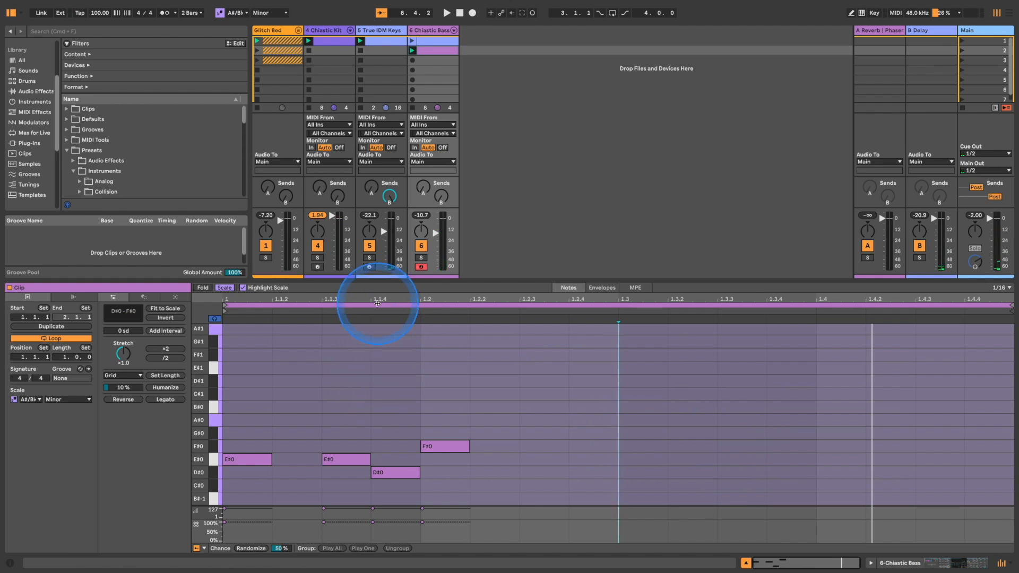
{"action": "key", "text": "space"}
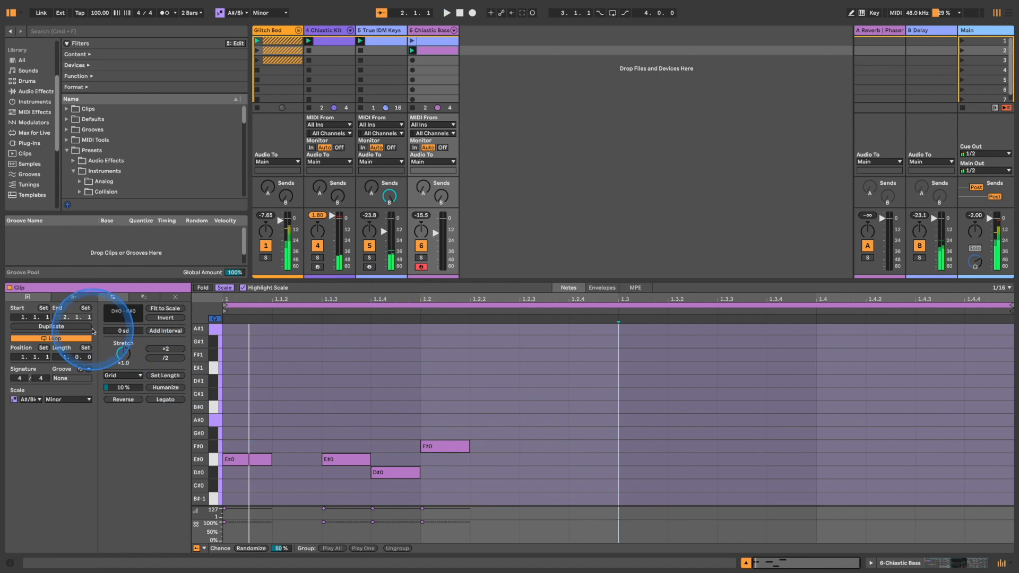
Step: Extend the clip's loop to two bars and add eighth-spaced sixteenth notes in bar 2: D#0, D#0, E#0, E#0, D#0, D#0, F#0, E#0
{"action": "left_click_drag", "start_coordinate": [63, 361], "coordinate": [63, 357]}
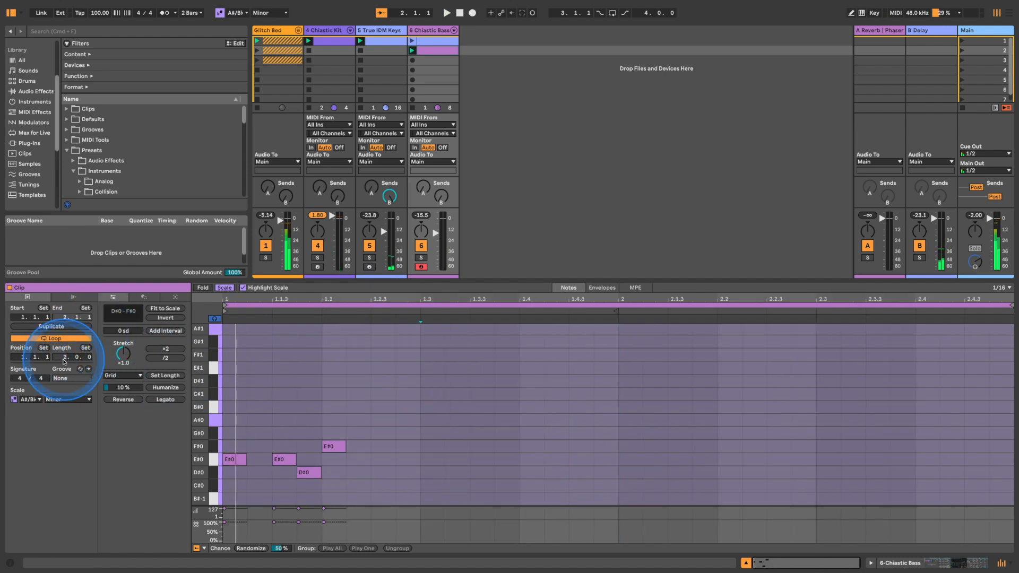
{"action": "double_click", "coordinate": [640, 474]}
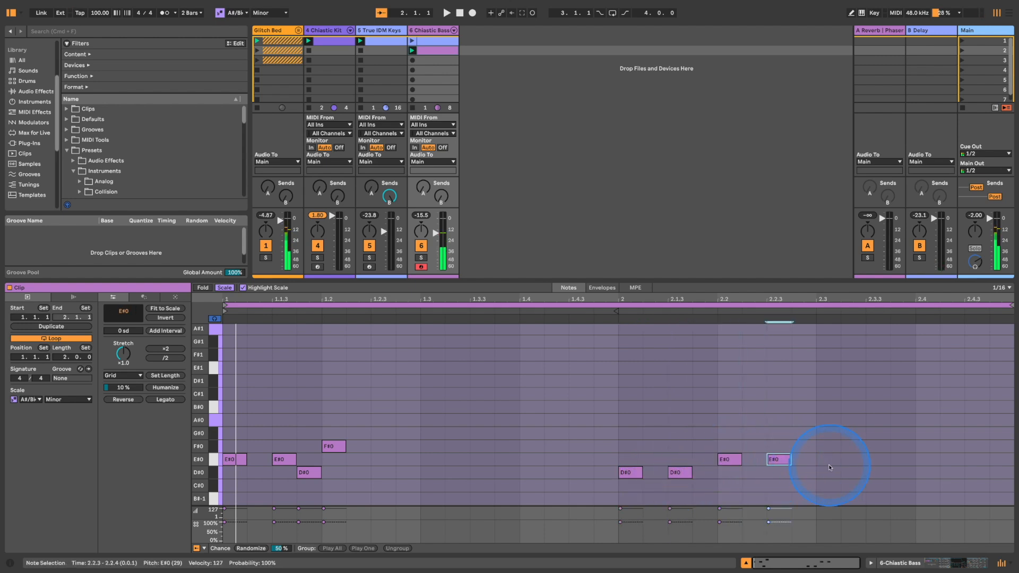
{"action": "double_click", "coordinate": [877, 473]}
{"action": "double_click", "coordinate": [929, 446]}
{"action": "left_click", "coordinate": [968, 457]}
{"action": "double_click", "coordinate": [969, 457]}
{"action": "key", "text": "space"}
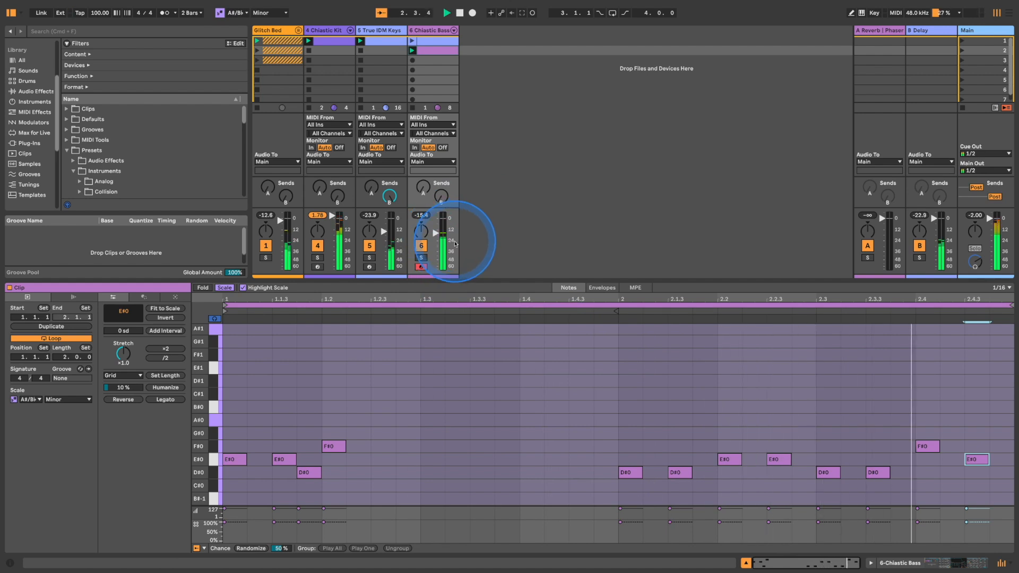
Step: Shift the E#0 at 2.2.3 to 2.2.2 and the E#0 at 2.4.3 to 2.4.2, turning off note preview
{"action": "double_click", "coordinate": [754, 459]}
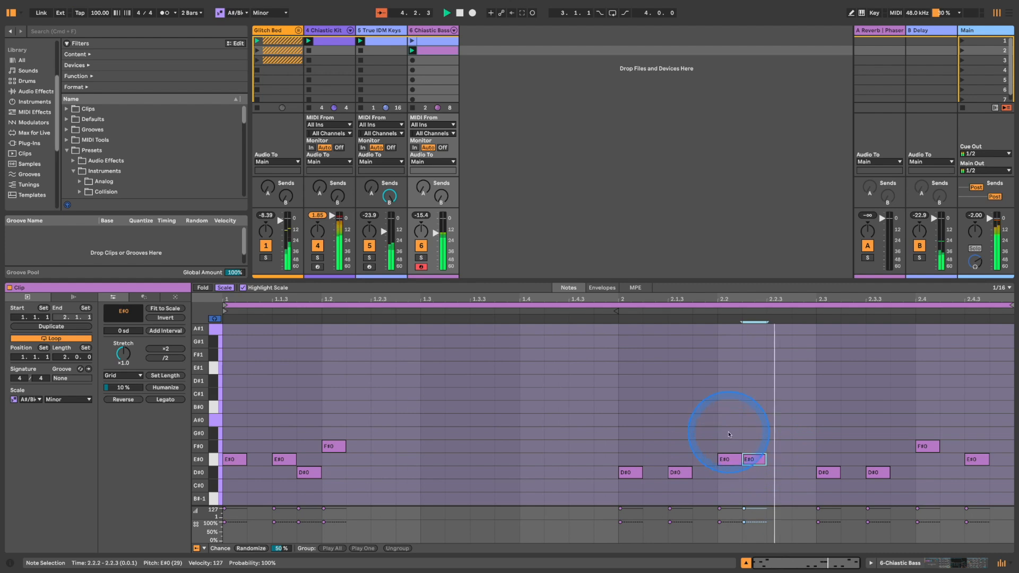
{"action": "left_click", "coordinate": [215, 319]}
{"action": "left_click_drag", "start_coordinate": [978, 463], "coordinate": [925, 462]}
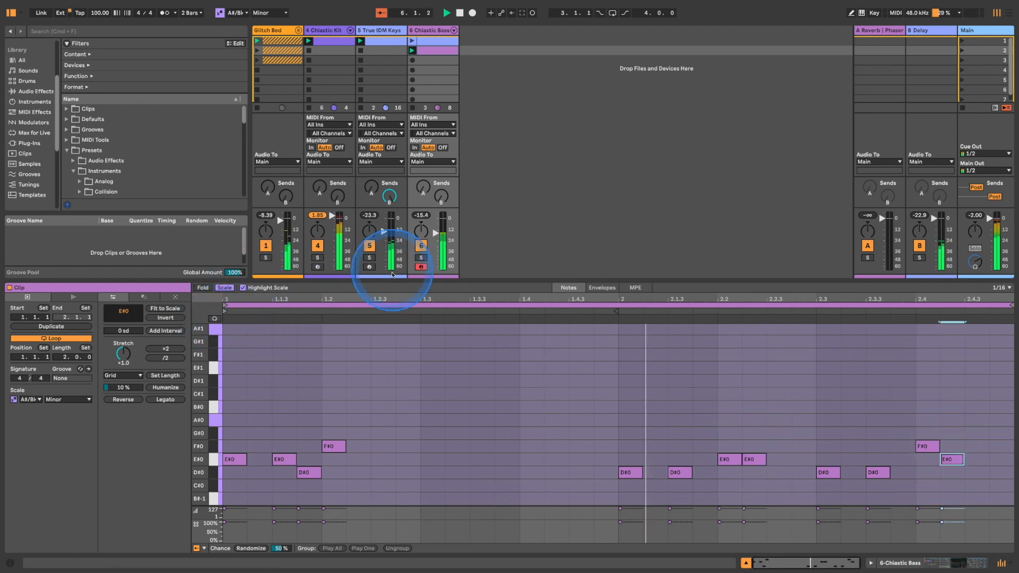
Step: Show the True IDM Keys track's devices and browse the audio effects in the Filter category
{"action": "left_click", "coordinate": [370, 29]}
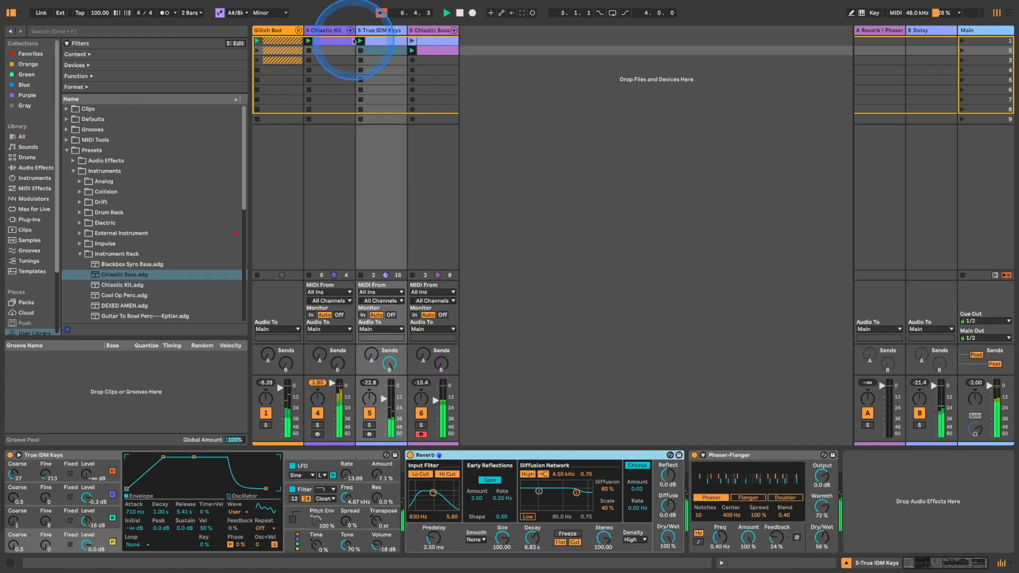
{"action": "left_click", "coordinate": [29, 168]}
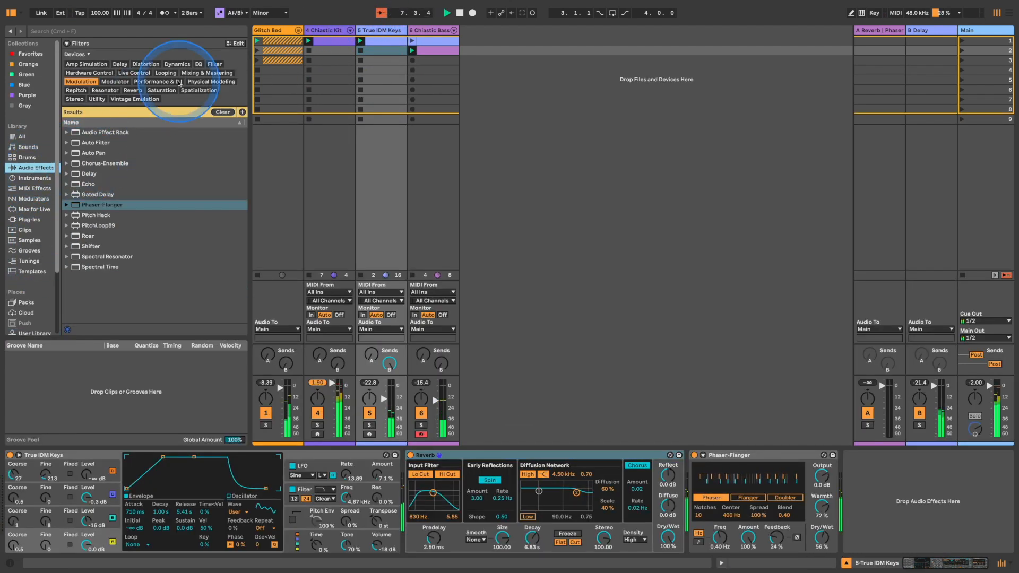
{"action": "left_click", "coordinate": [215, 64]}
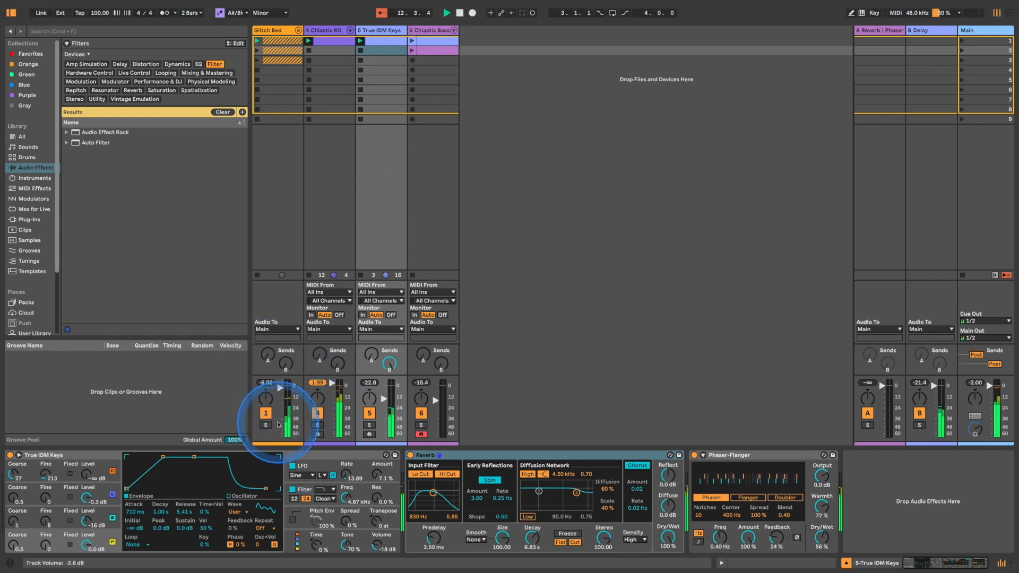
Step: Audition the Glitch Bed track in solo while browsing the Repitch audio effects, and end the solo
{"action": "left_click", "coordinate": [266, 426]}
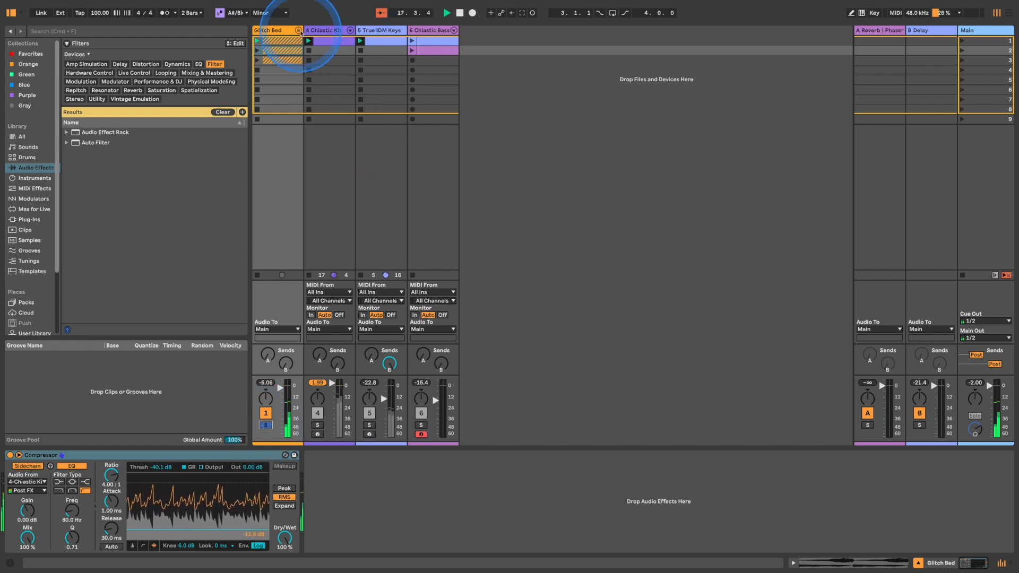
{"action": "left_click", "coordinate": [76, 90]}
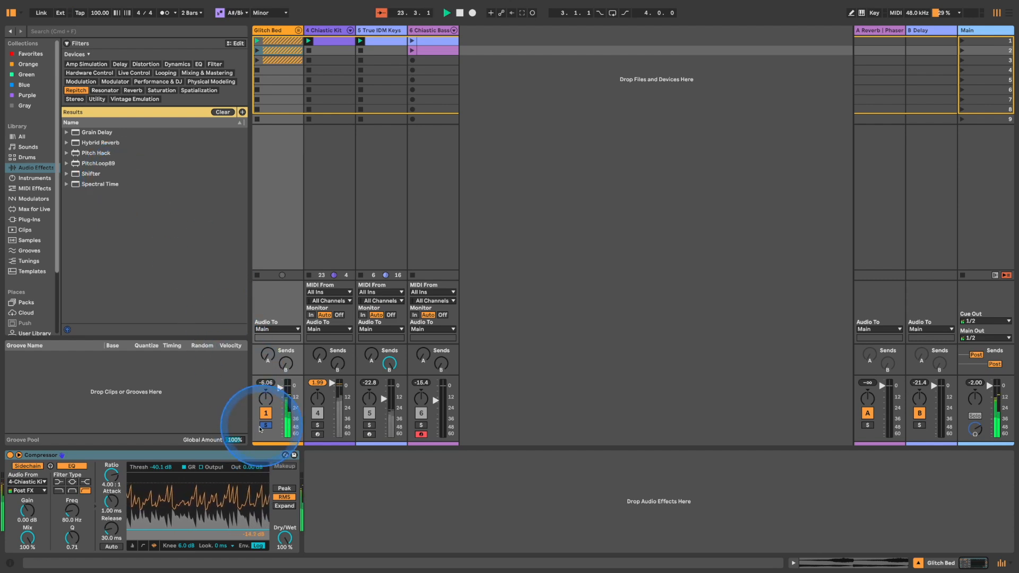
{"action": "left_click", "coordinate": [266, 425]}
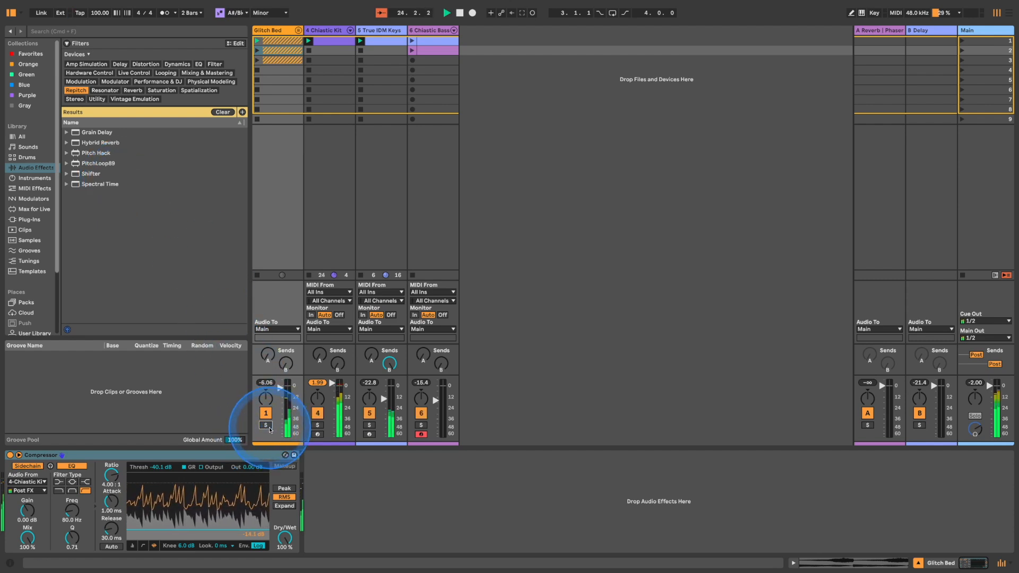